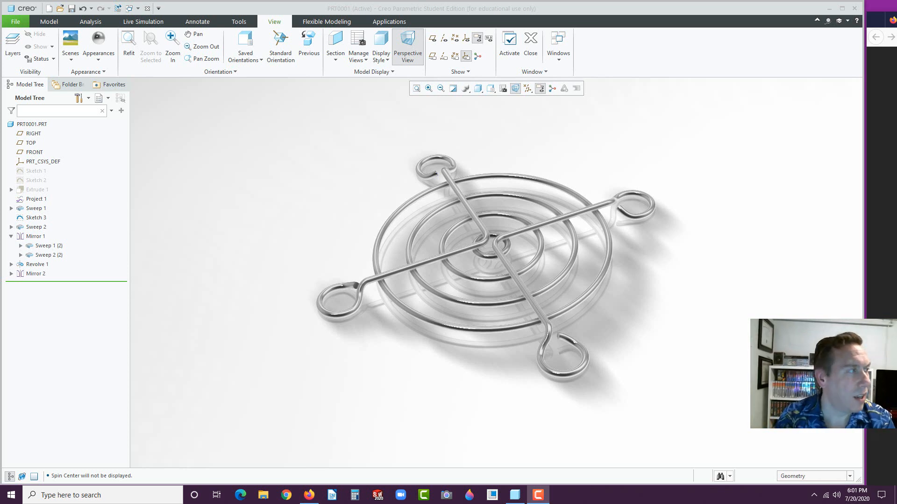
Collapse the Mirror 1 node in the model tree to hide its two mirrored sweeps
click(11, 236)
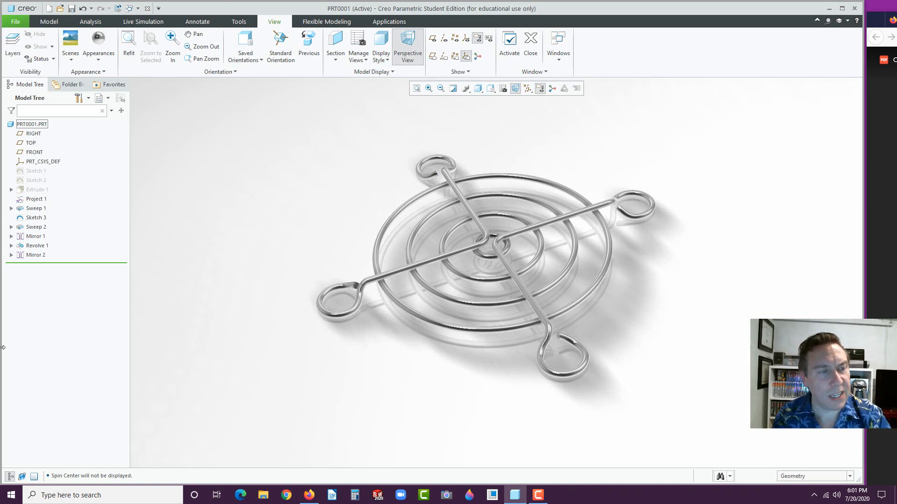
Create a new solid part named E7 and begin a sketch on its FRONT plane
click(49, 9)
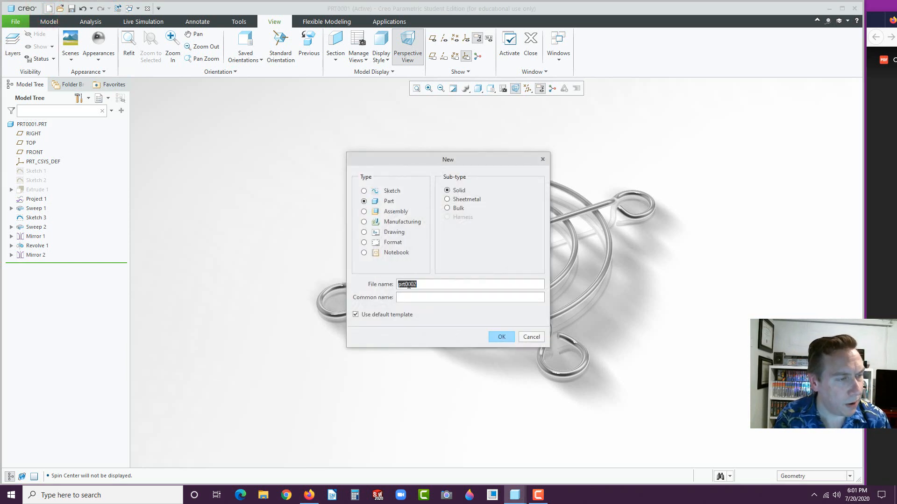
text(E7)
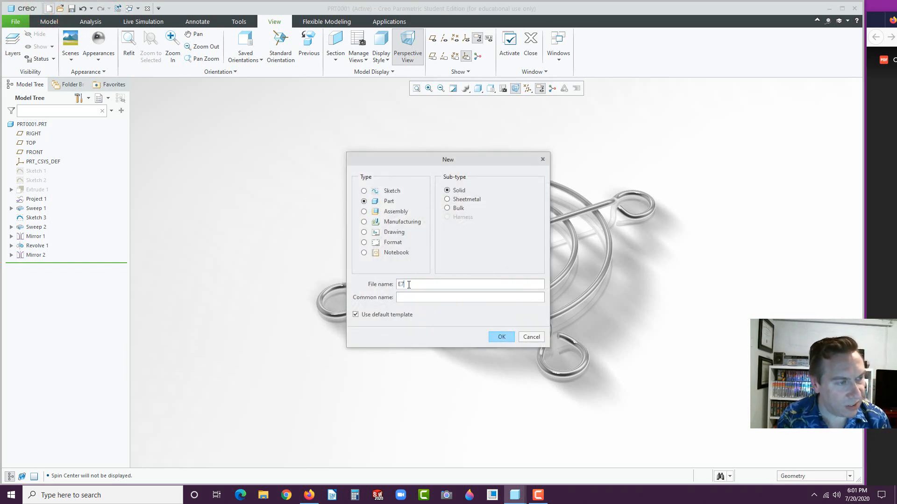
click(504, 342)
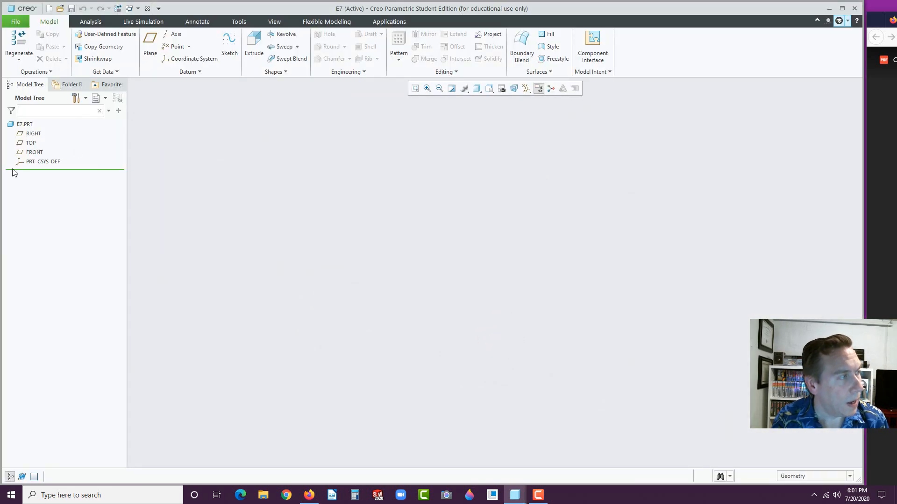
click(29, 151)
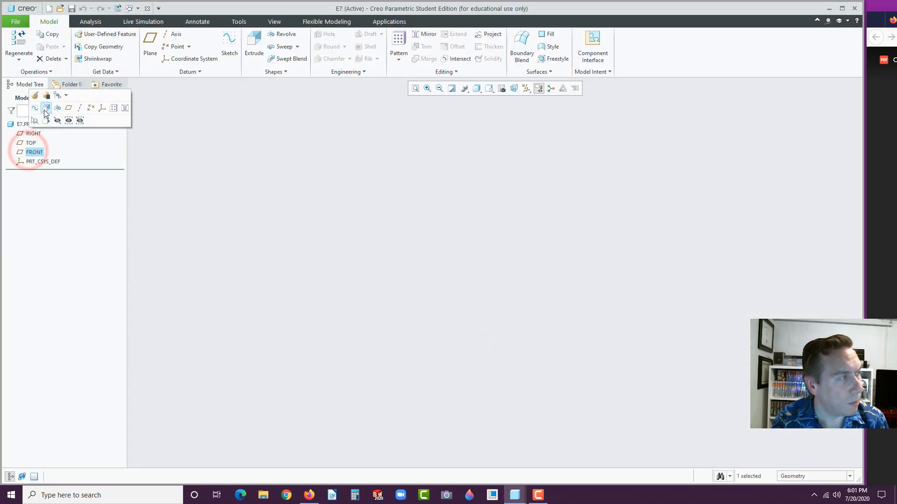
click(35, 109)
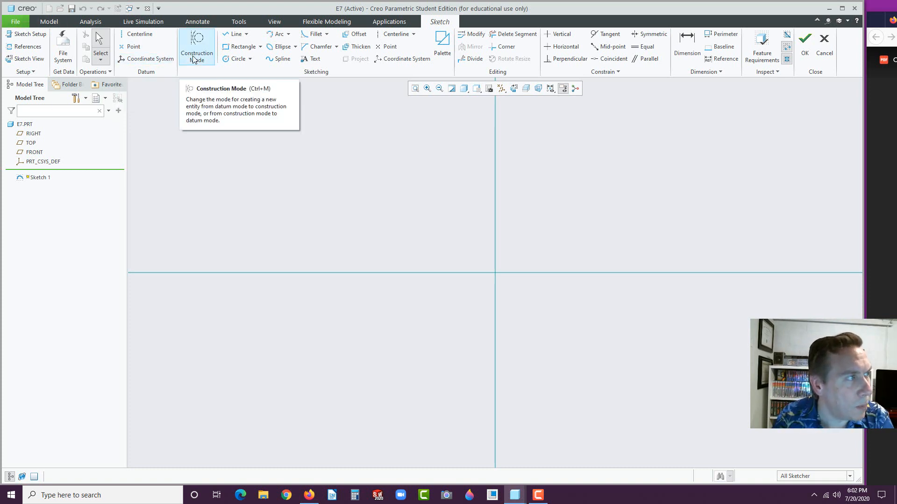
Draw a vertical line straight up from the origin along the vertical reference and set its length
click(235, 34)
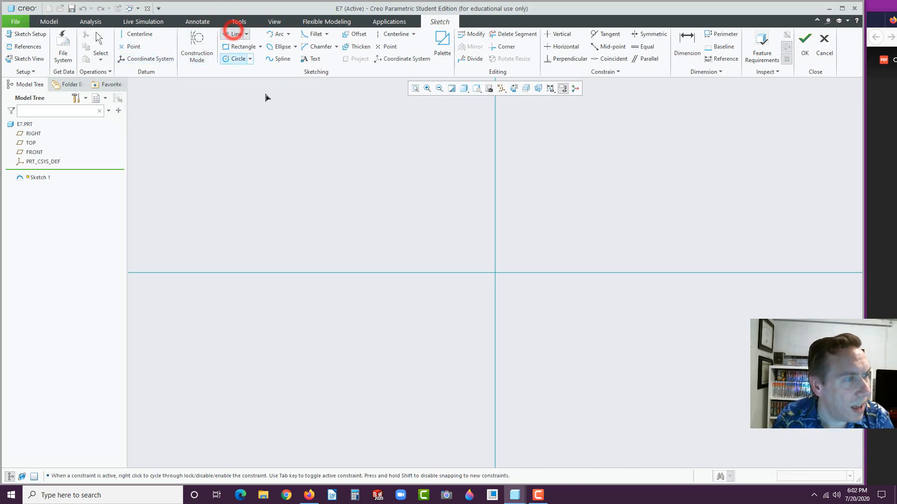
click(496, 273)
click(495, 245)
middle_click(516, 274)
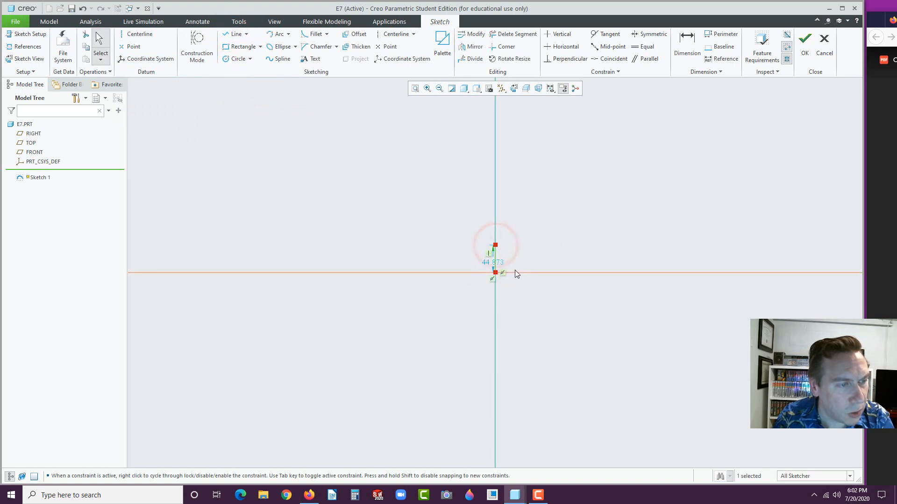
double_click(492, 261)
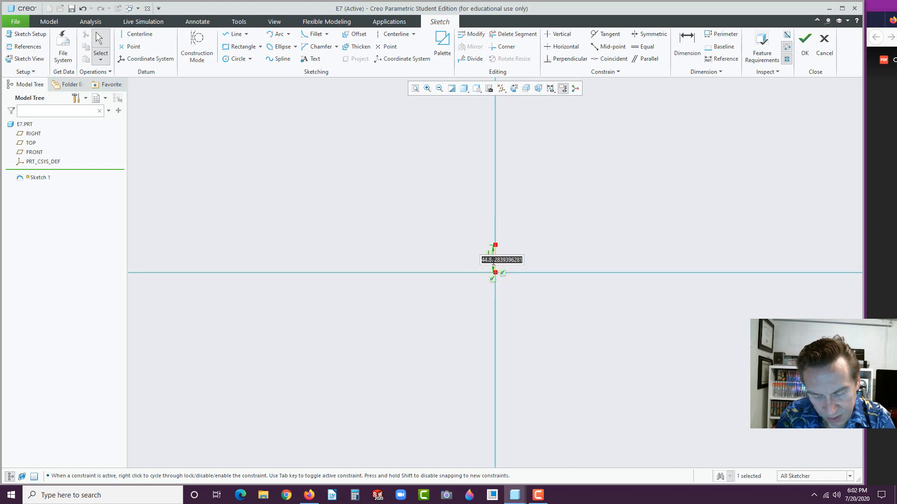
text(1)
key(Return)
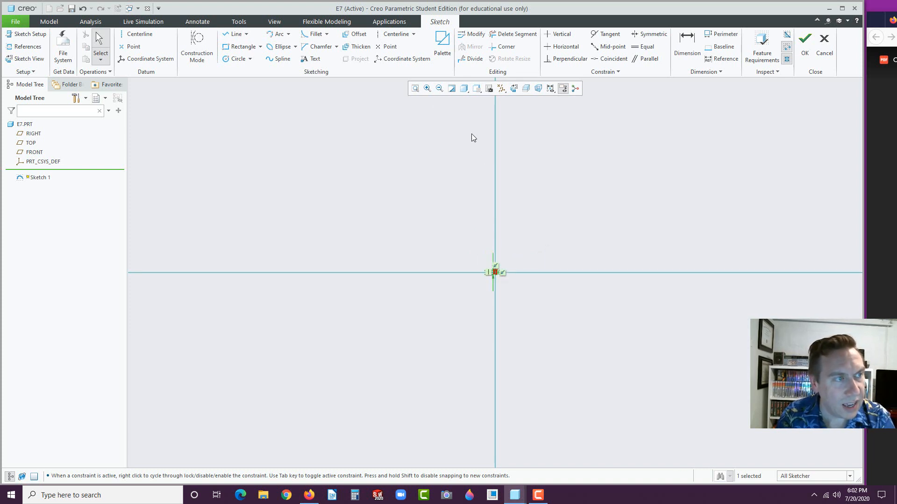
Refit the sketch and reposition the 2.000 length dimension beside the line
click(415, 88)
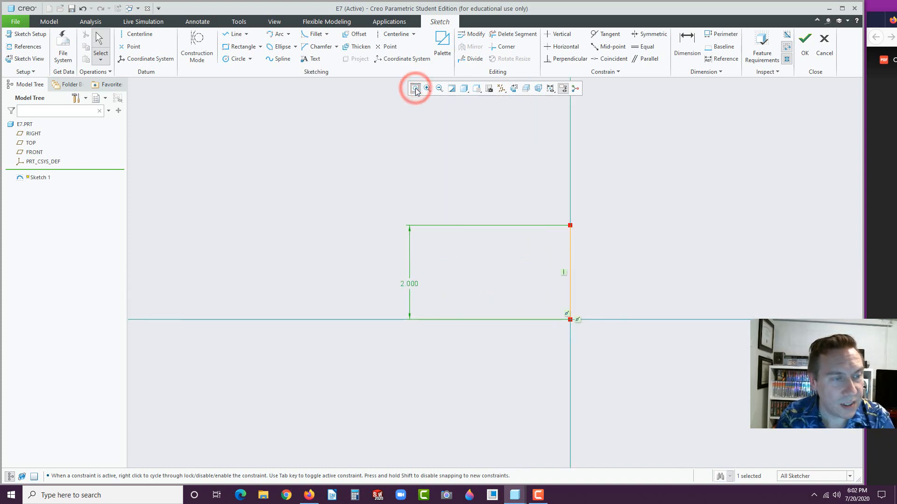
click(511, 269)
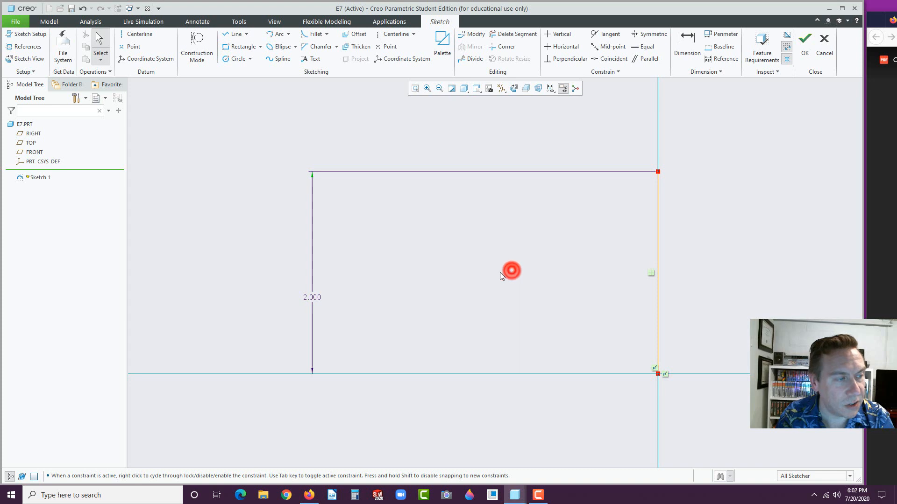
click(316, 299)
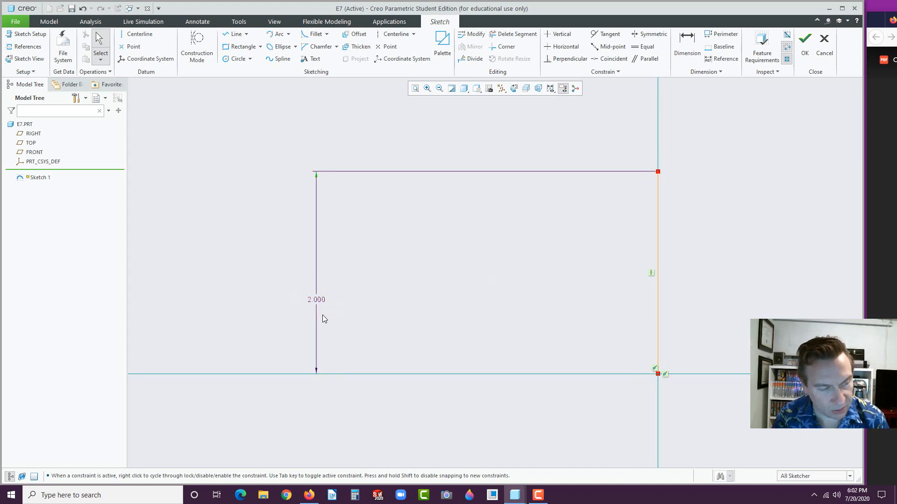
click(316, 311)
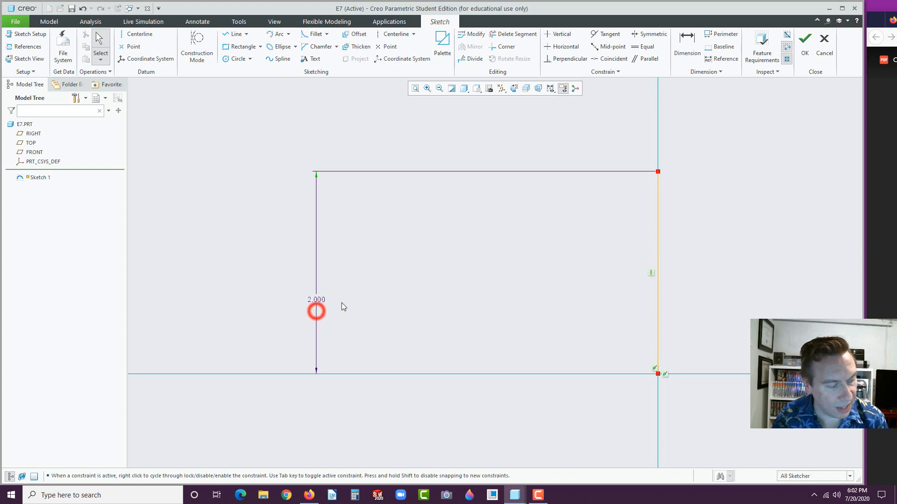
click(315, 315)
click(318, 300)
key(Delete)
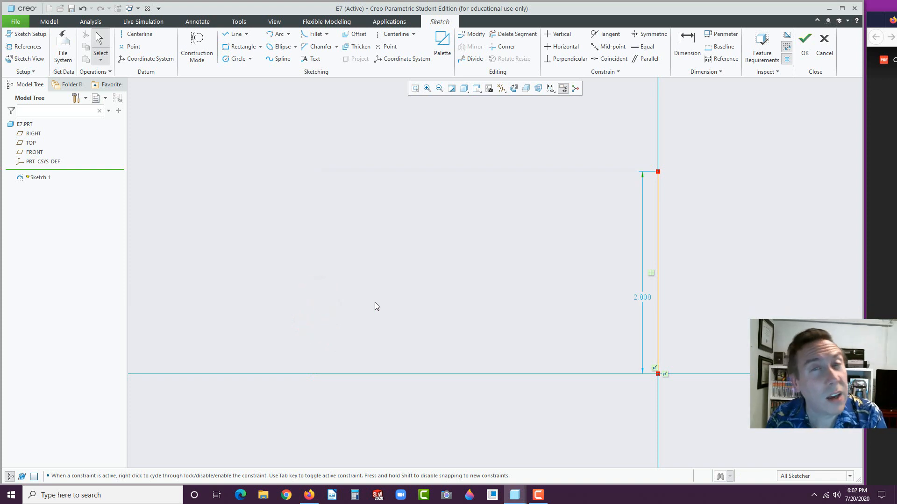
scroll(540, 326, down, 5)
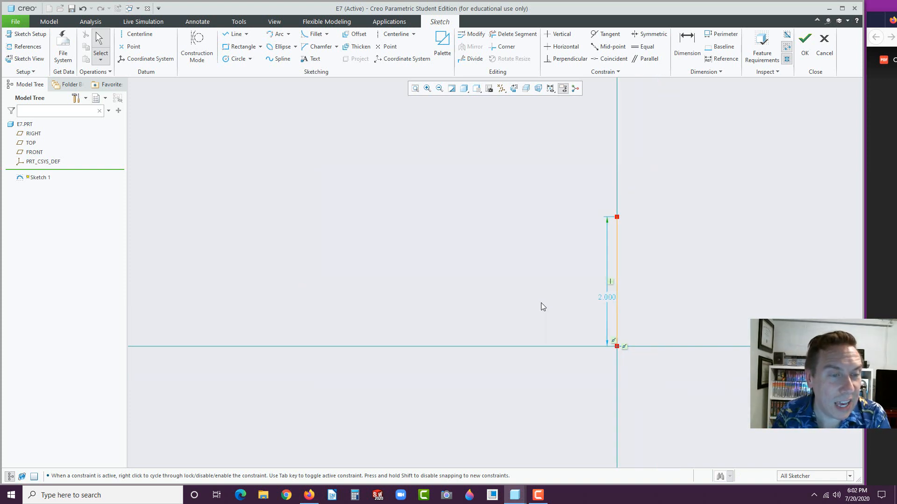
scroll(606, 174, up, 1)
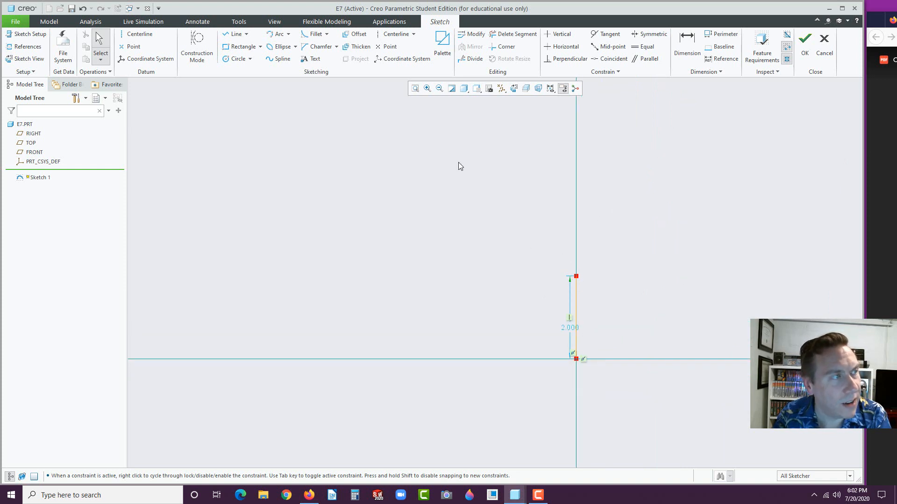
Draw a centre-and-ends arc above the line on the vertical reference with radius 1.500
click(288, 34)
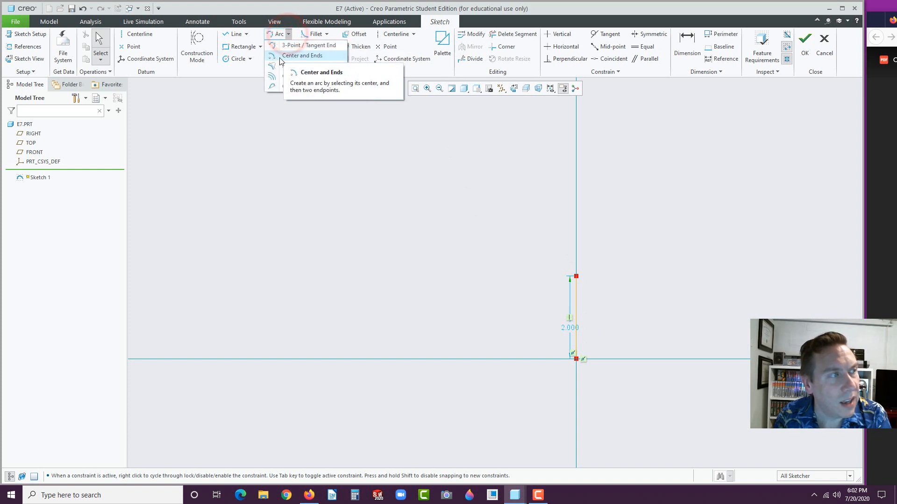
click(278, 56)
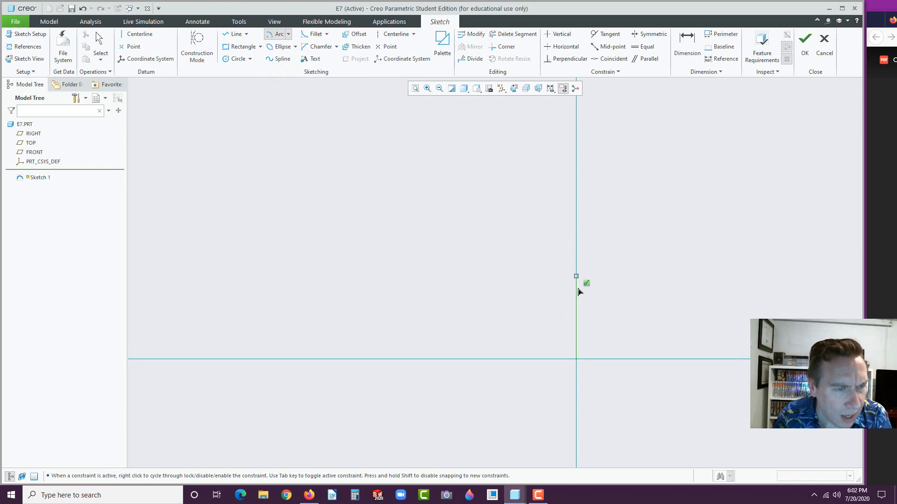
scroll(586, 306, up, 1)
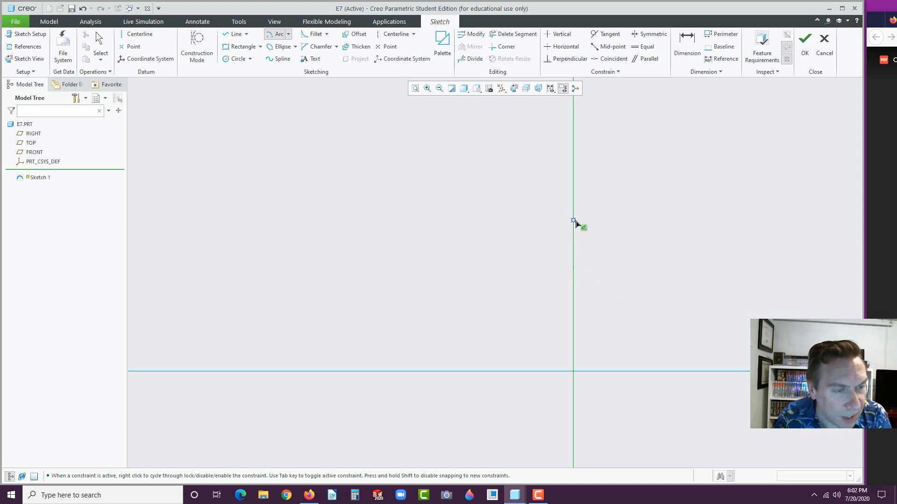
click(574, 221)
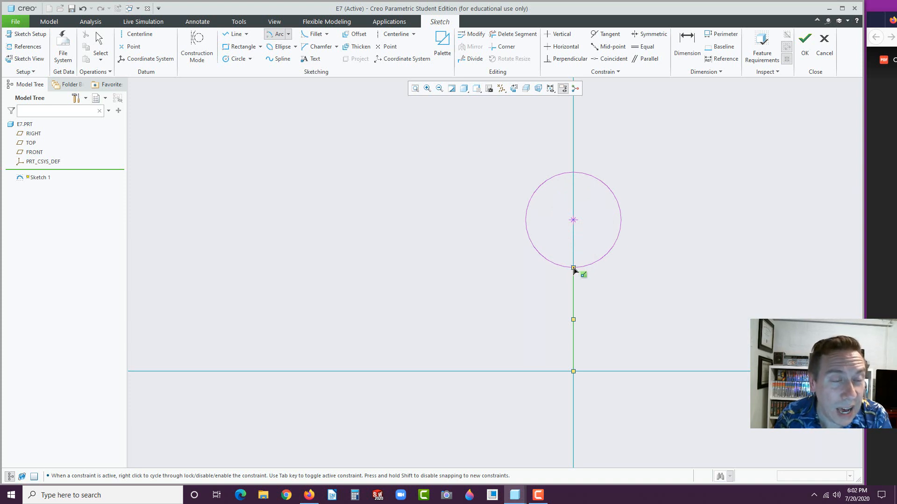
click(574, 268)
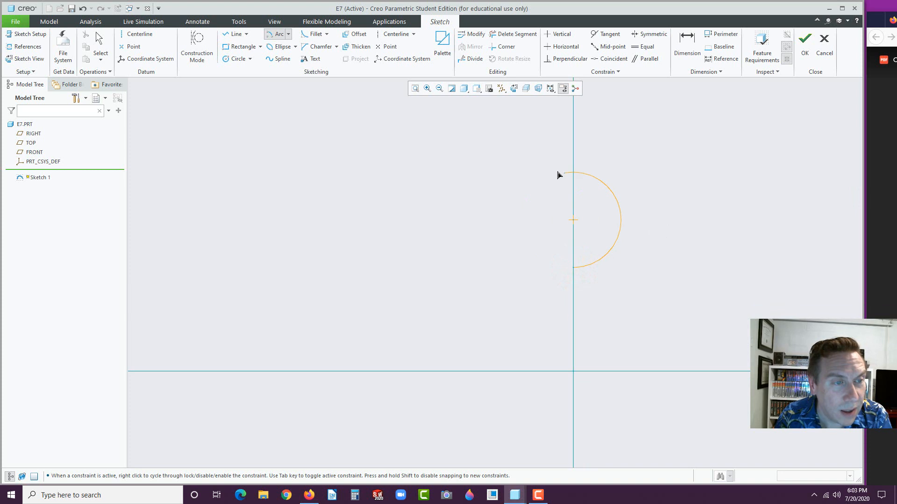
click(549, 266)
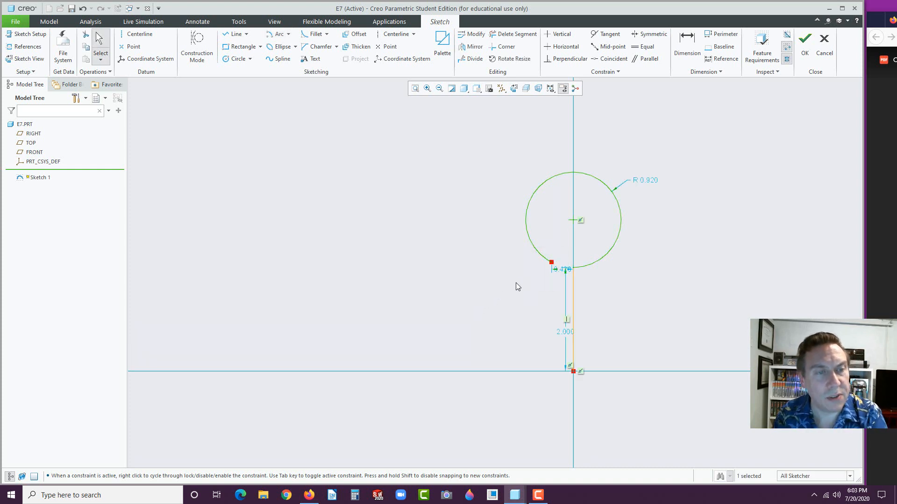
double_click(645, 180)
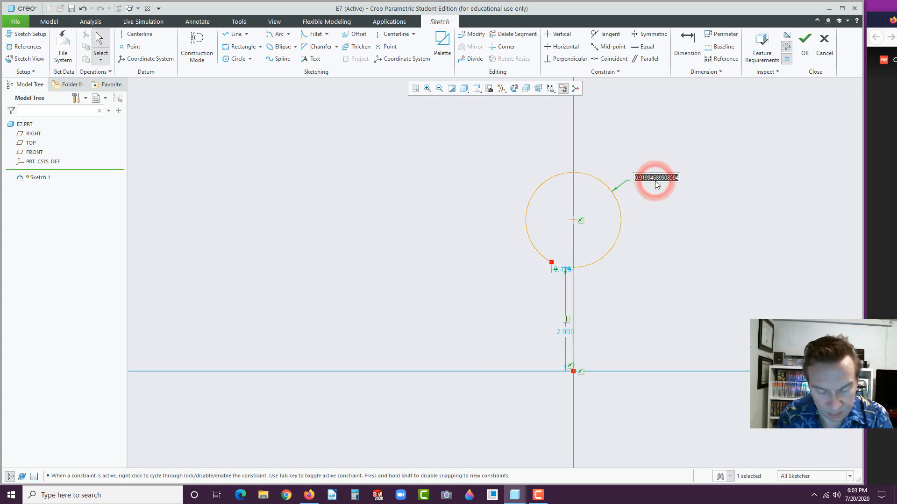
text(1.5)
key(Return)
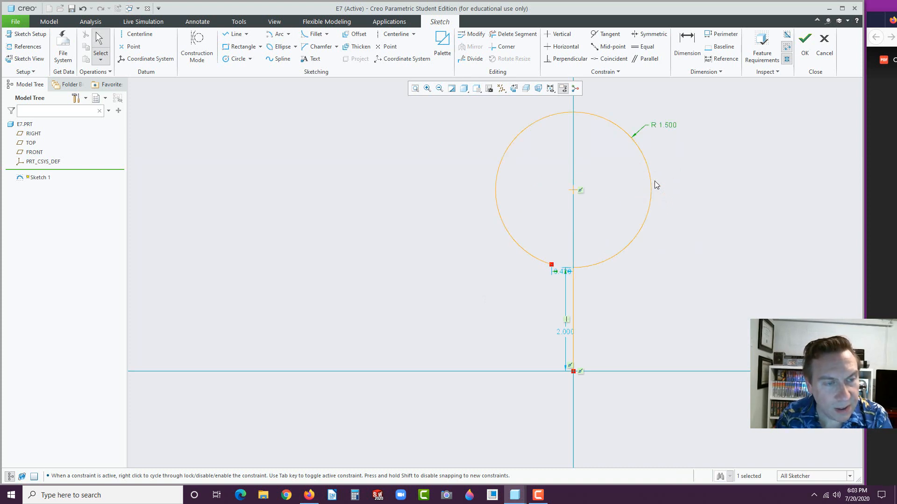
Dimension the arc centre 4.000 above the origin
click(687, 43)
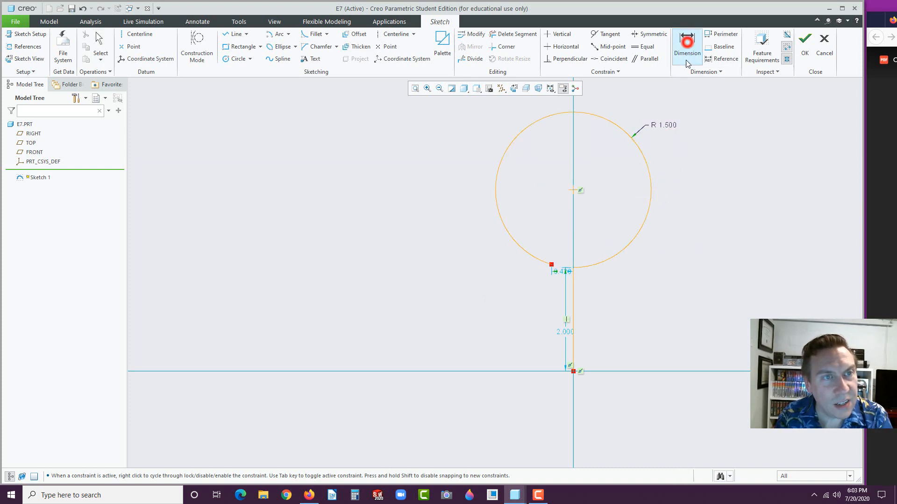
click(574, 371)
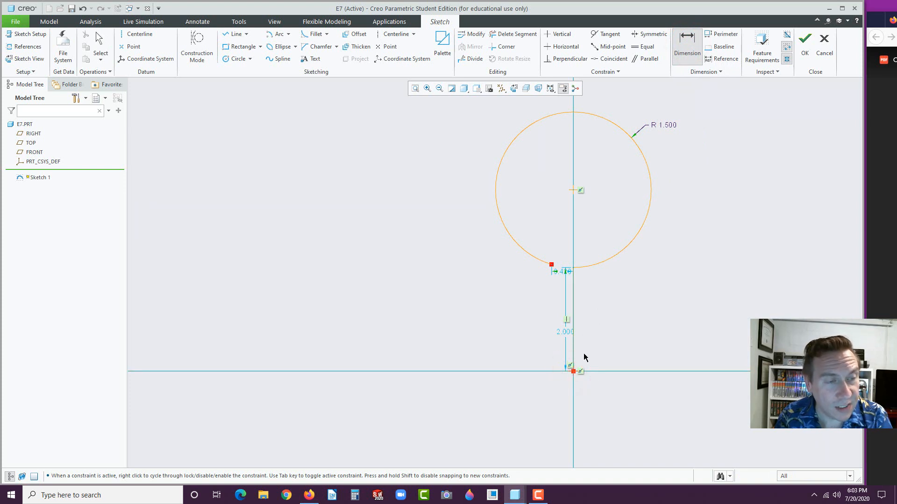
click(574, 189)
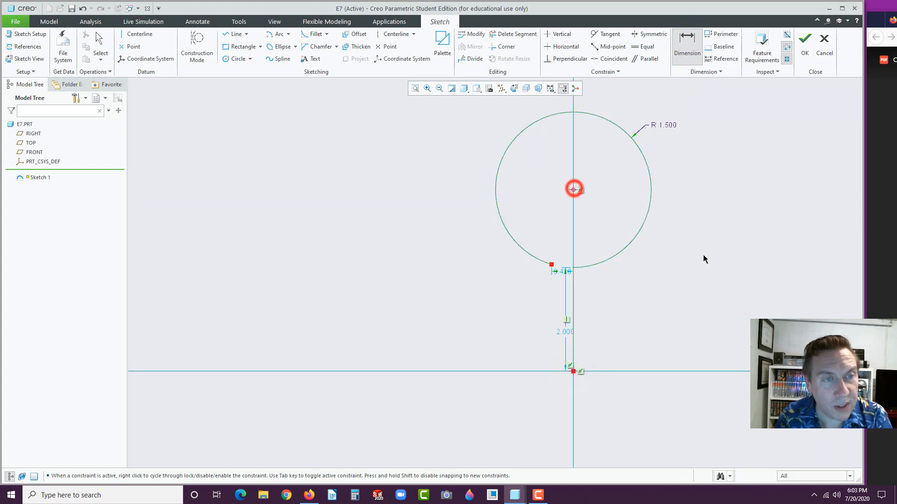
middle_click(726, 272)
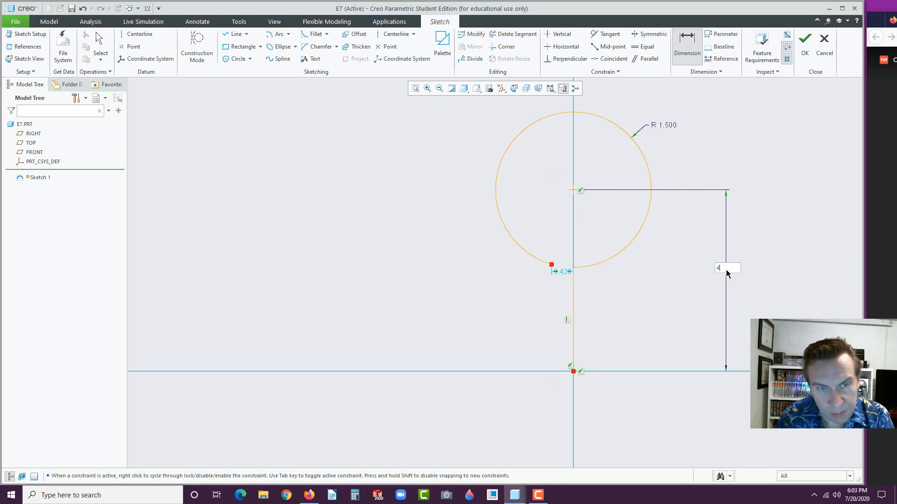
text(4)
key(Return)
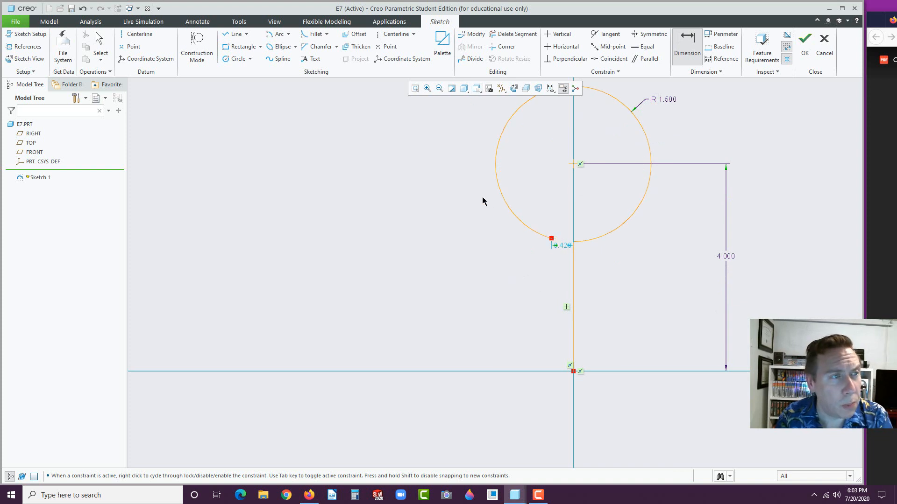
Draw a centerline from the circle's lower end through its centre
click(386, 38)
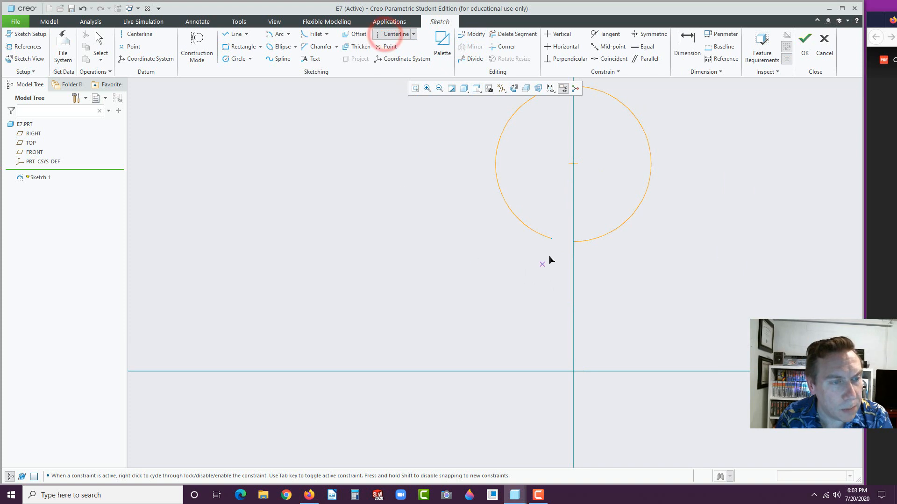
click(552, 239)
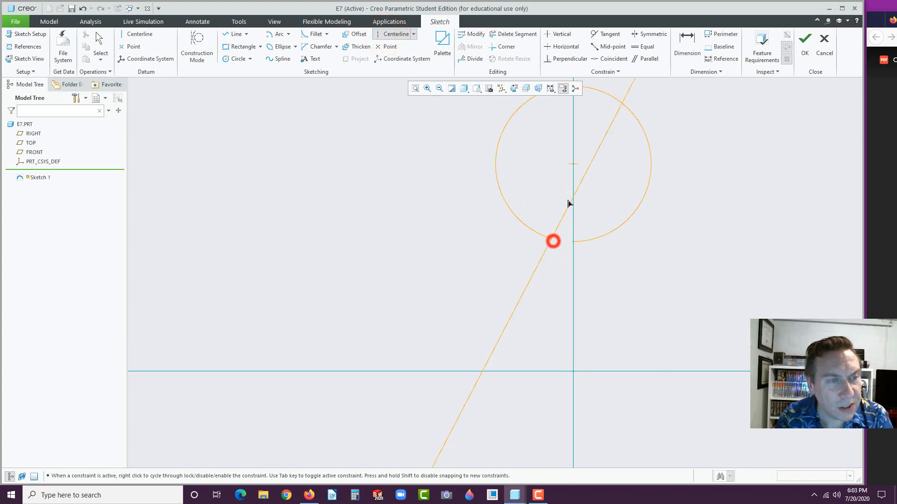
click(574, 168)
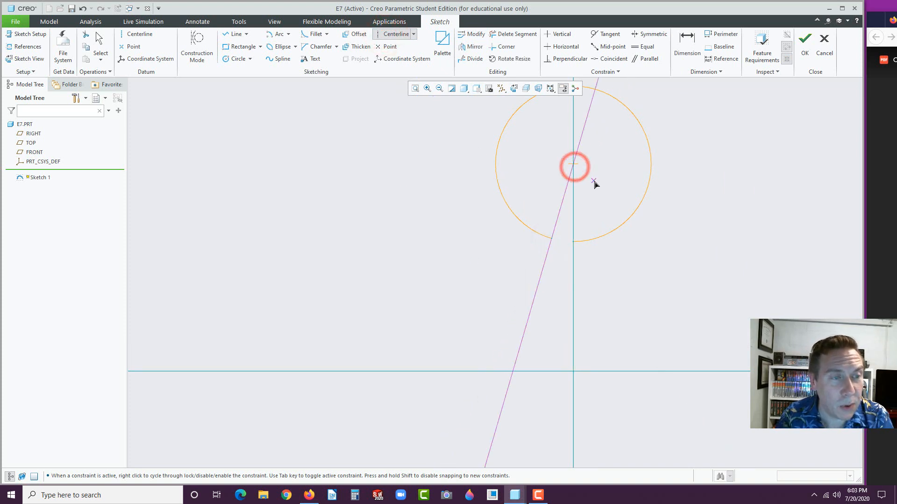
middle_click(594, 182)
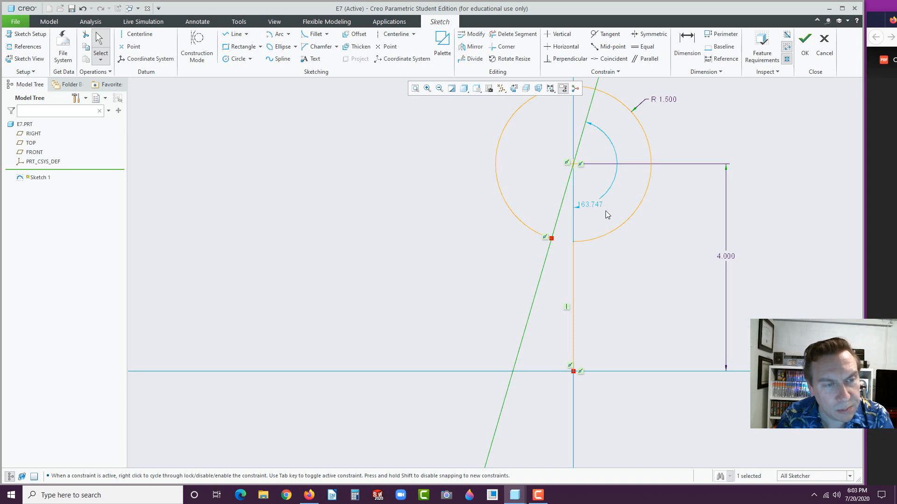
drag(592, 205, 626, 194)
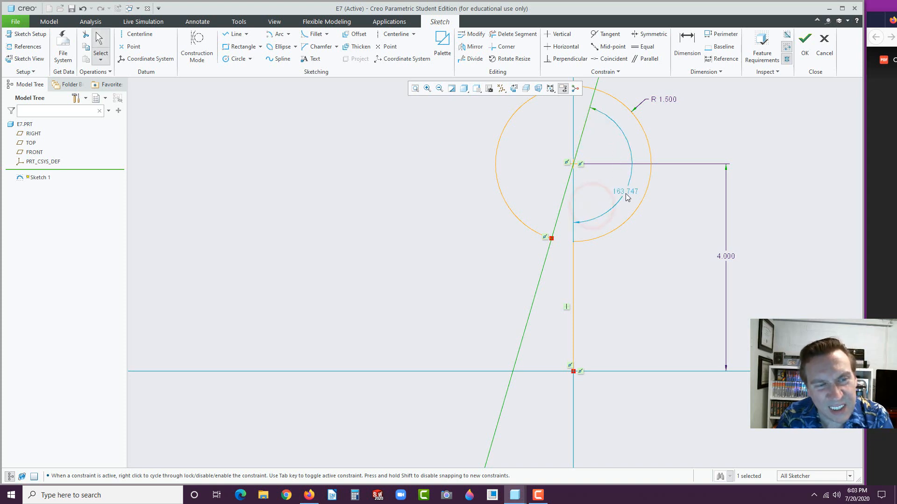
Dimension the centerline at 15° to the vertical line
click(684, 44)
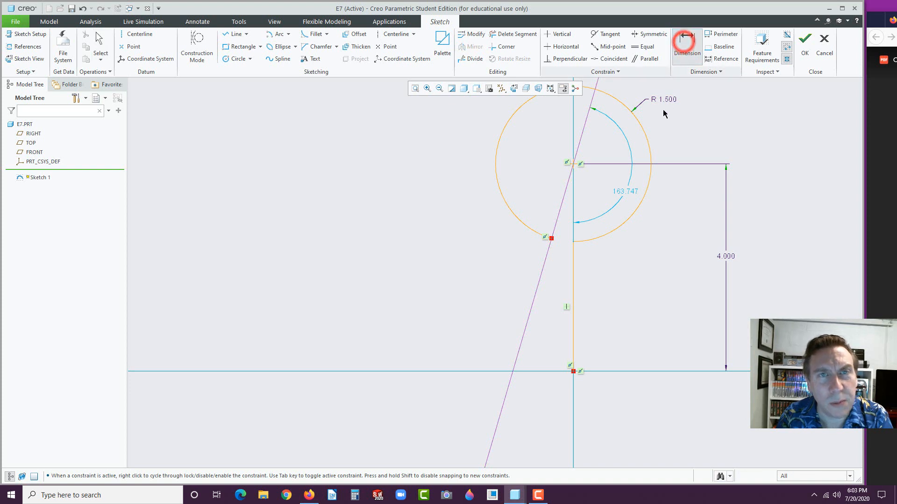
click(555, 223)
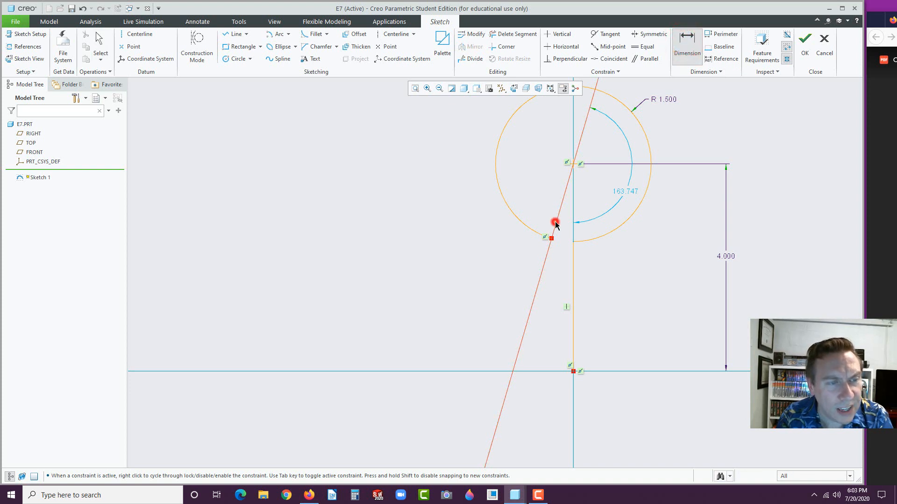
click(573, 266)
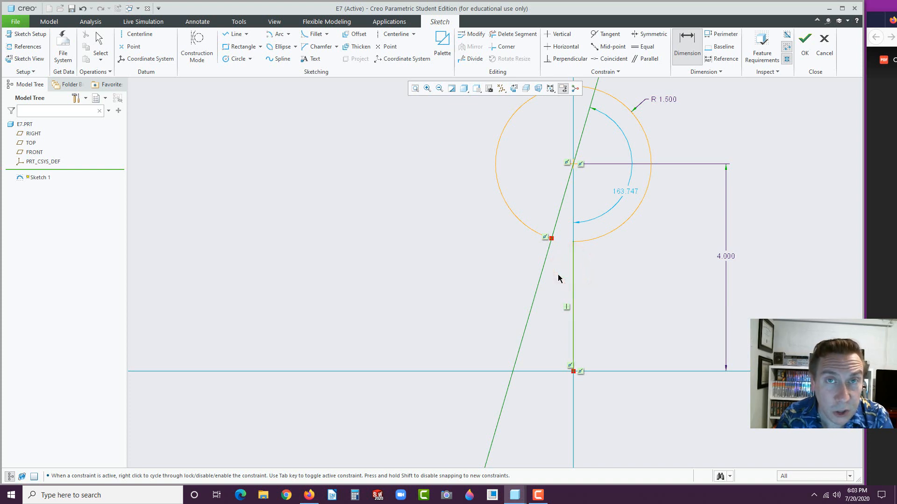
middle_click(558, 274)
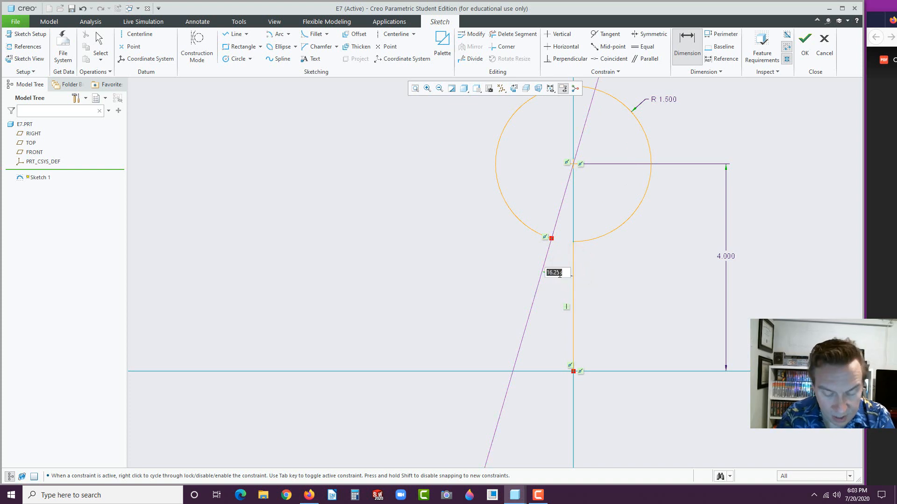
text(15)
key(Return)
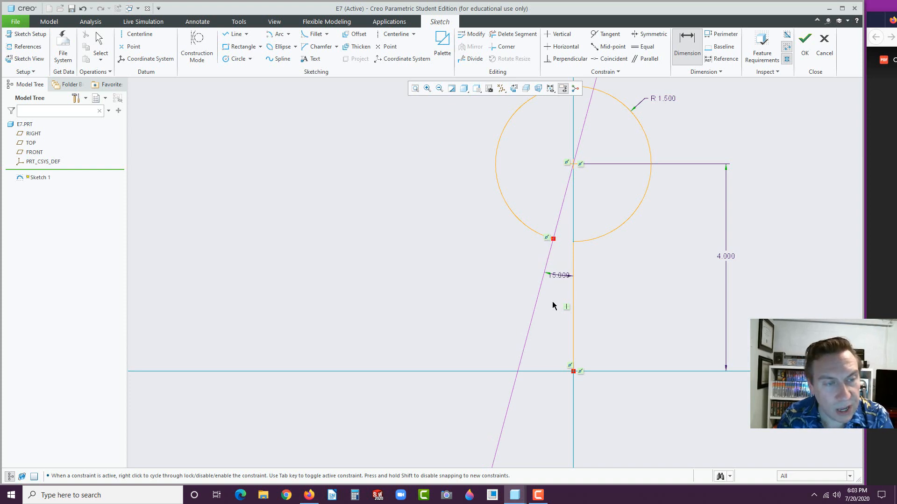
click(556, 292)
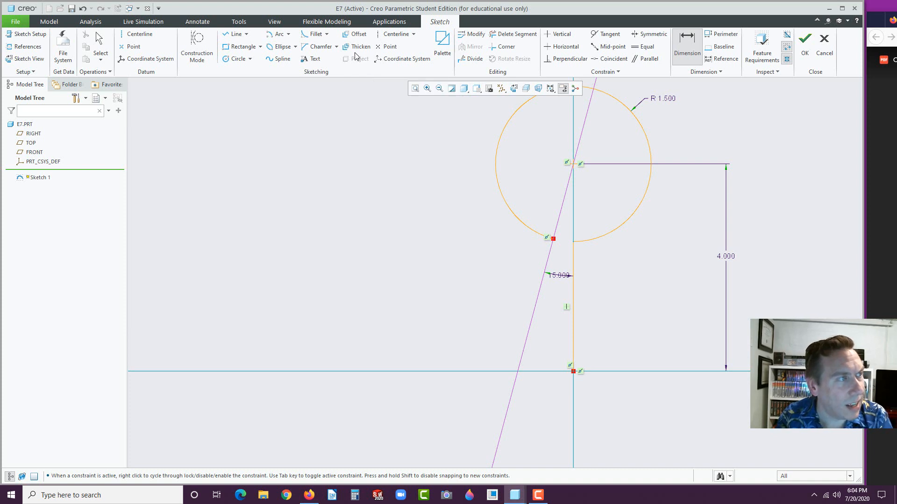
Fillet the vertical line to the circle with R 1.000 and finish Sketch 1
click(316, 37)
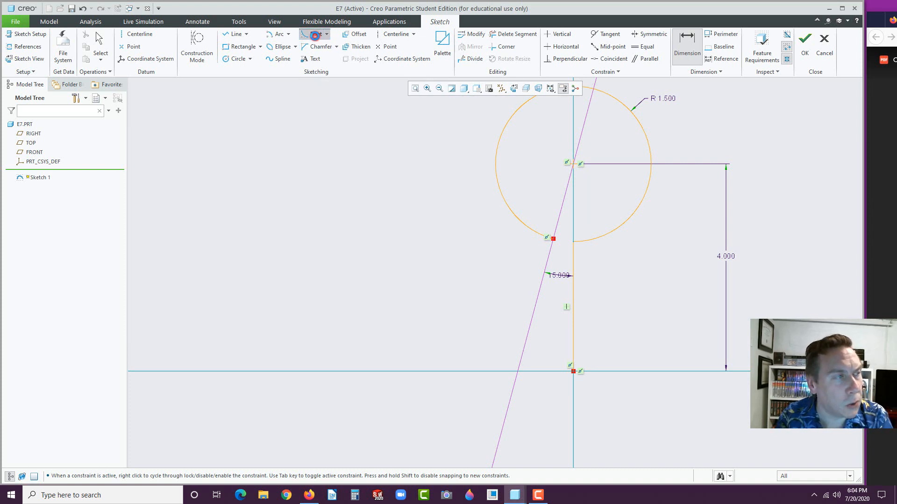
click(573, 272)
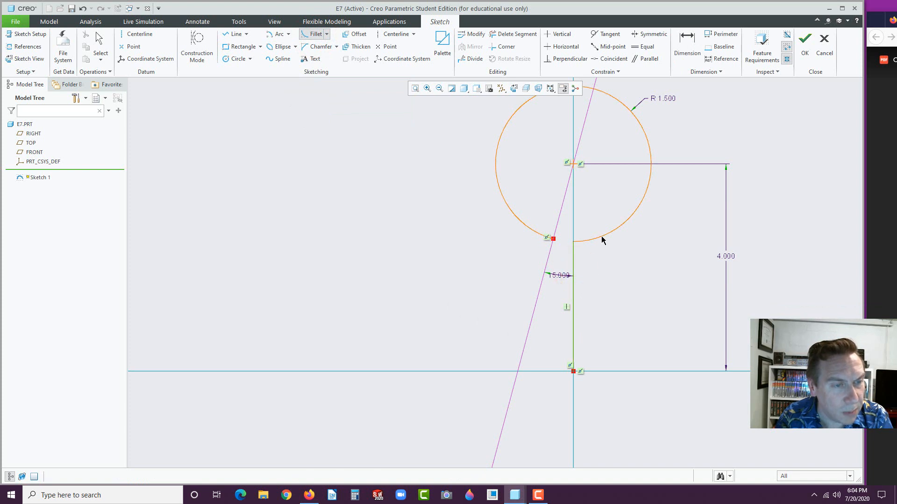
click(601, 236)
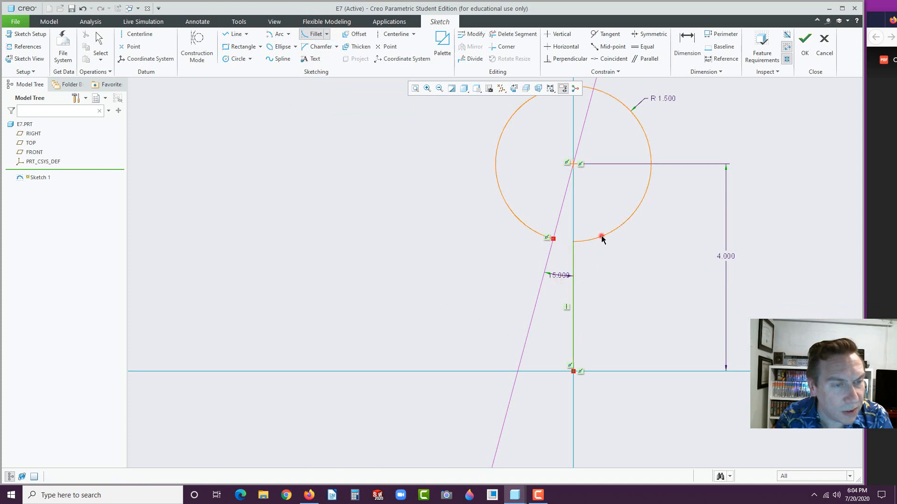
middle_click(508, 257)
drag(557, 236, 642, 297)
double_click(656, 292)
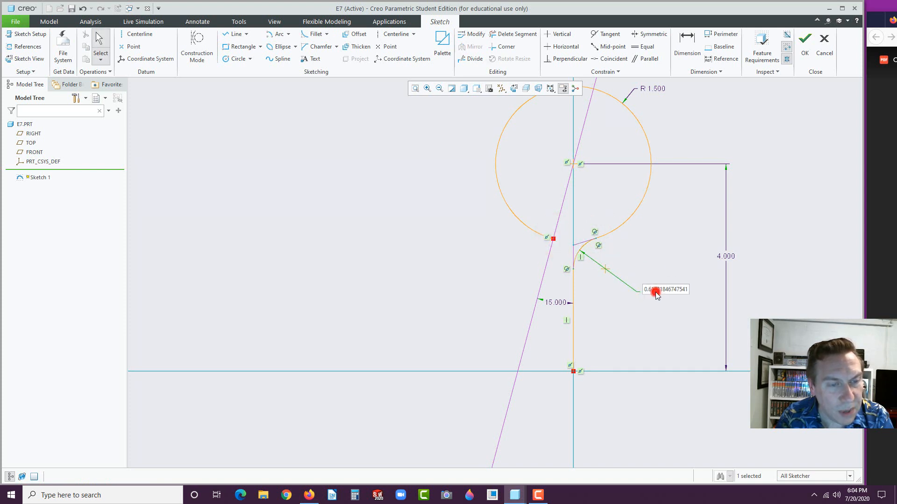
text(1)
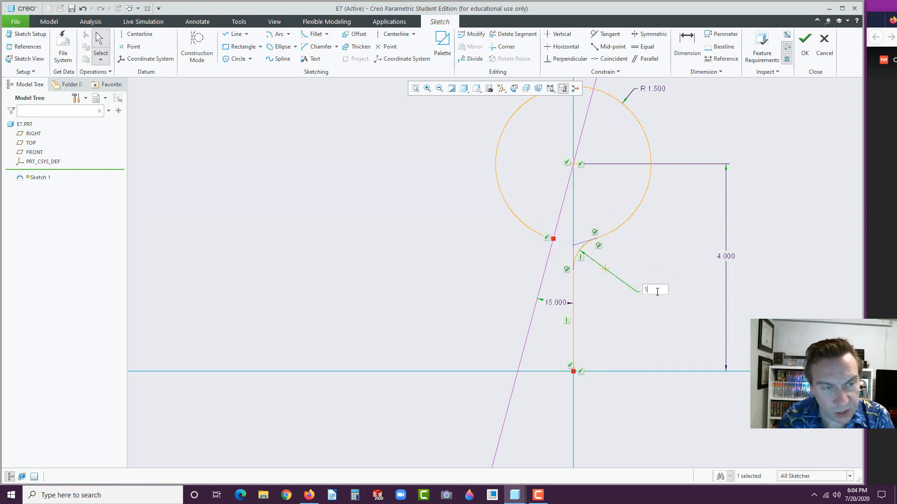
key(Return)
click(612, 318)
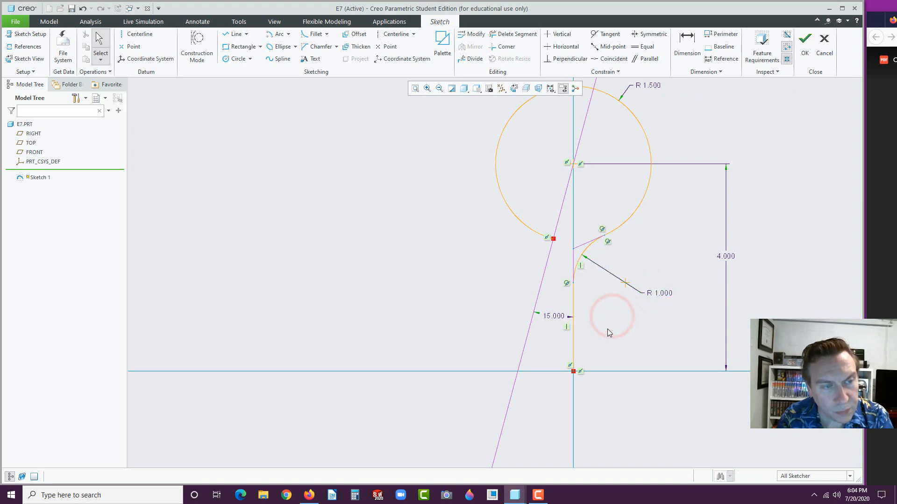
scroll(607, 329, up, 2)
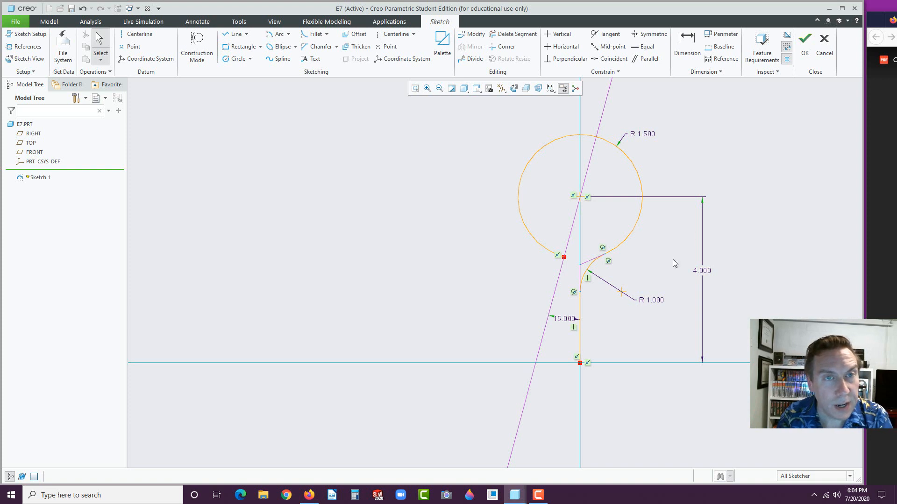
click(804, 44)
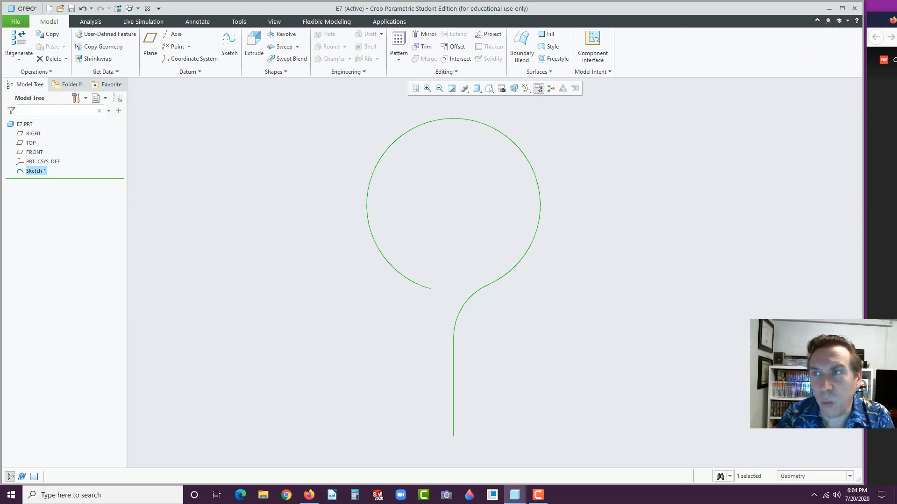
drag(896, 16, 620, 47)
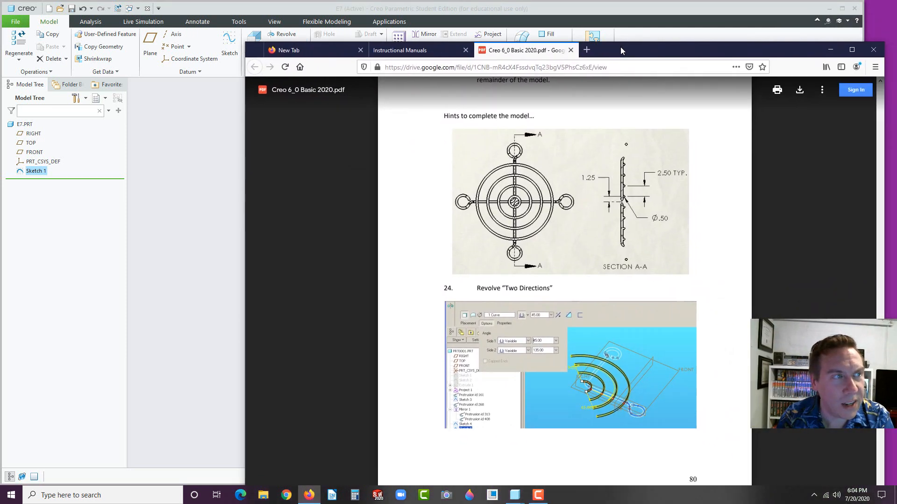
click(424, 53)
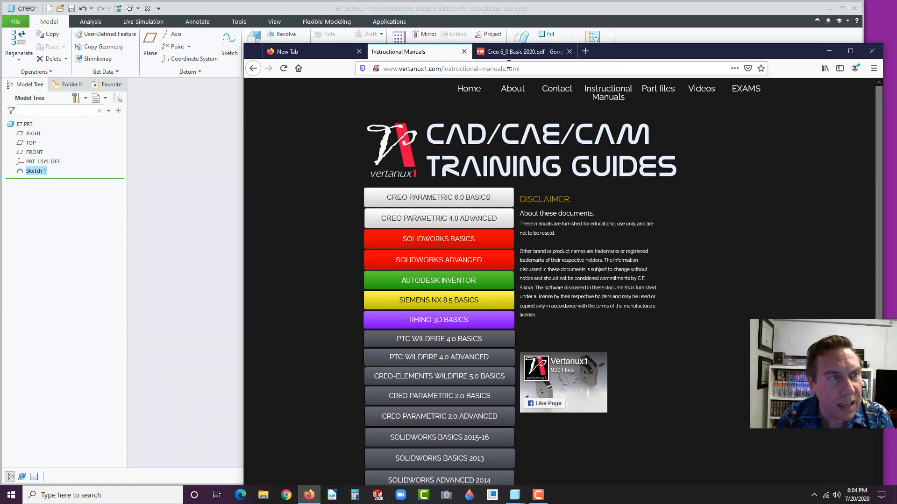
click(468, 88)
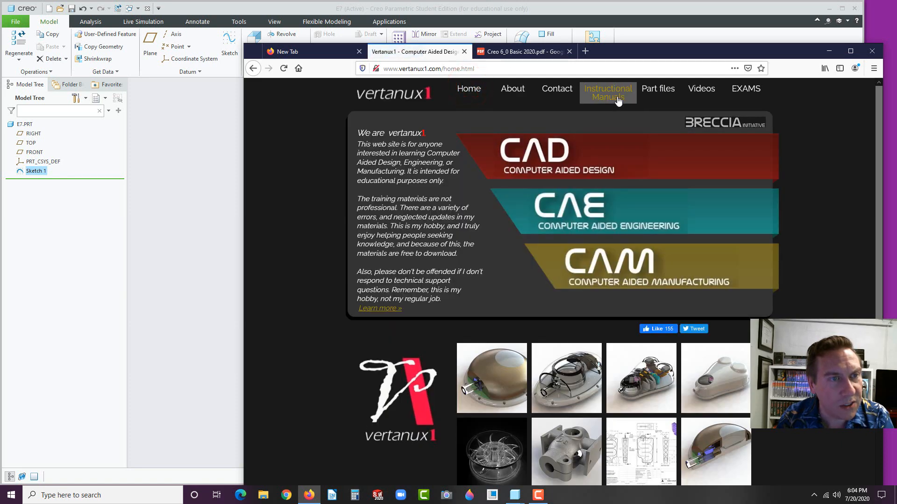
click(615, 95)
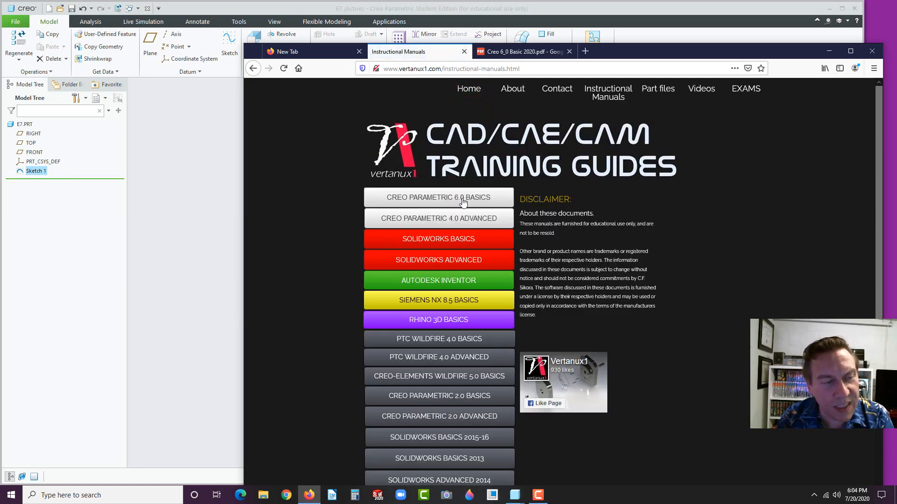
scroll(420, 322, down, 2)
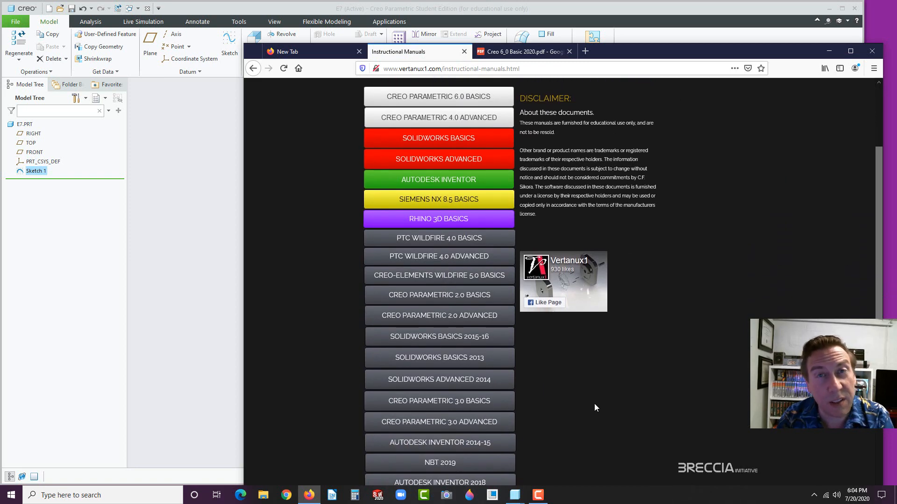
scroll(595, 404, up, 2)
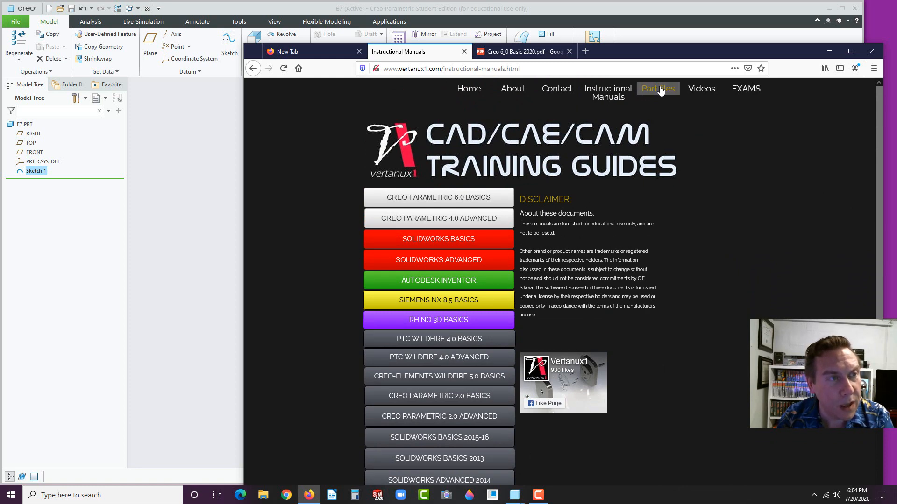
click(532, 51)
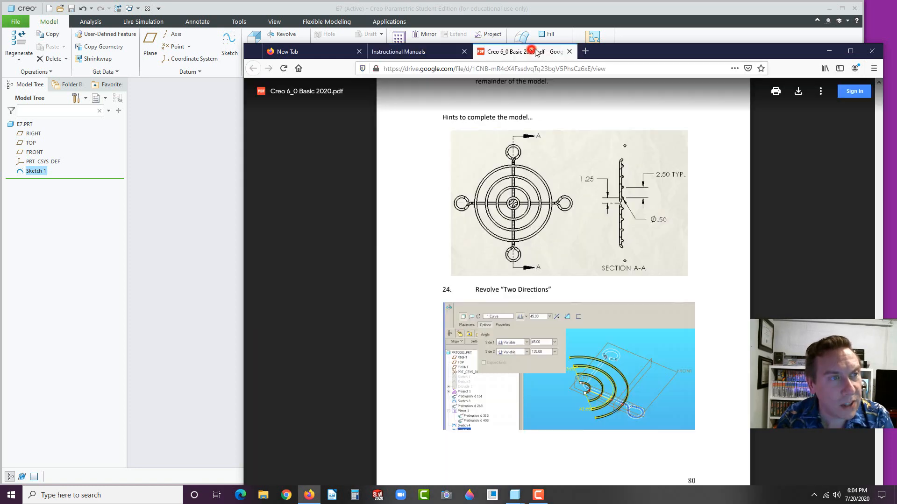
click(167, 238)
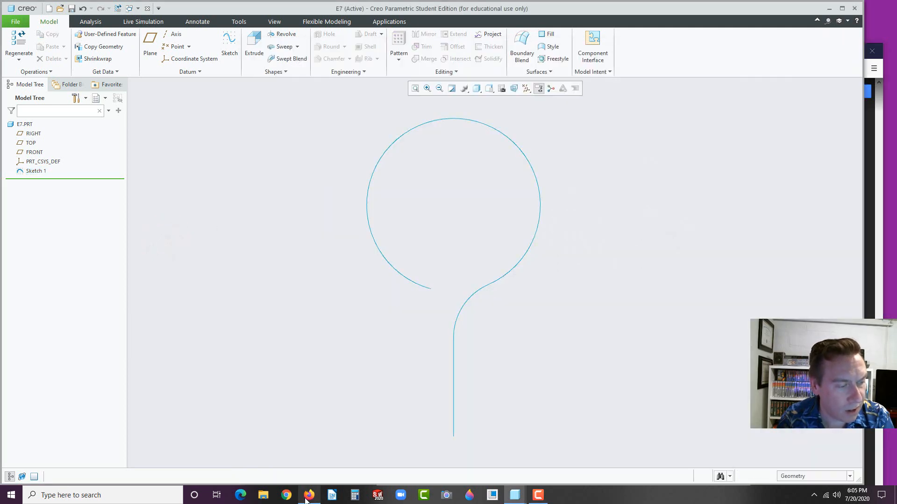
Return to Creo and start Sketch 2 on the RIGHT datum plane
click(307, 497)
click(308, 496)
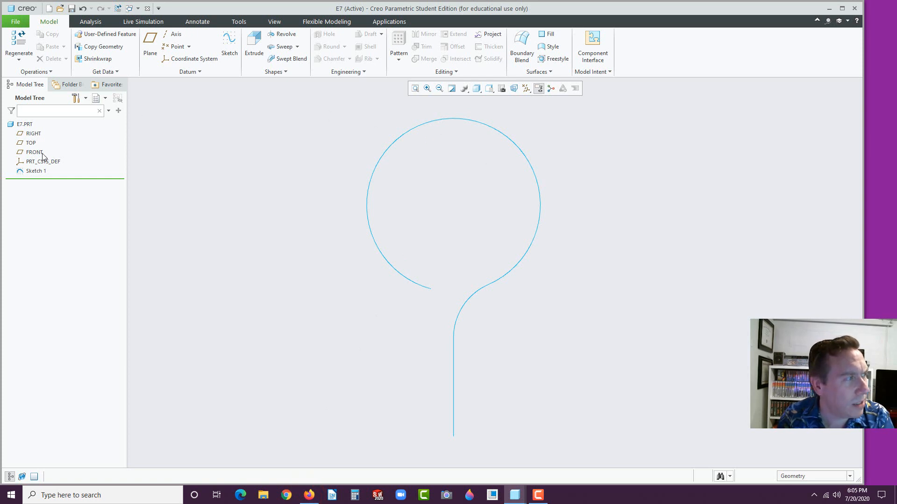
click(30, 134)
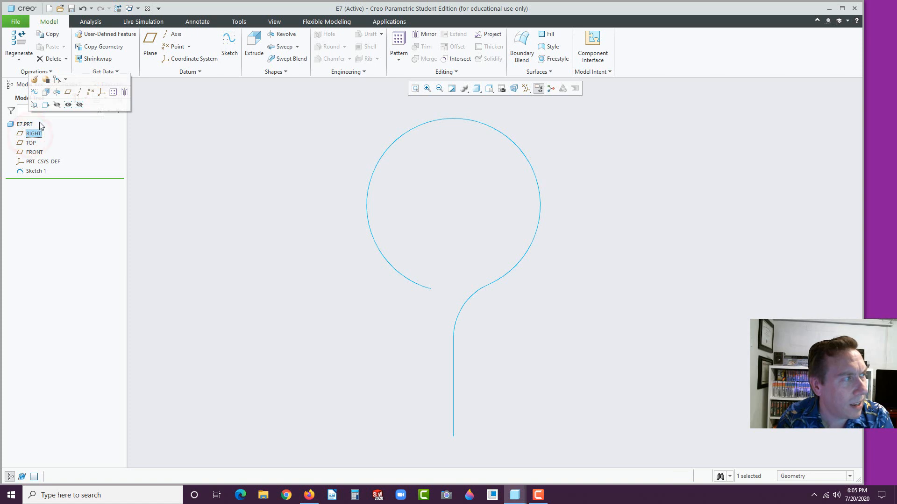
click(34, 92)
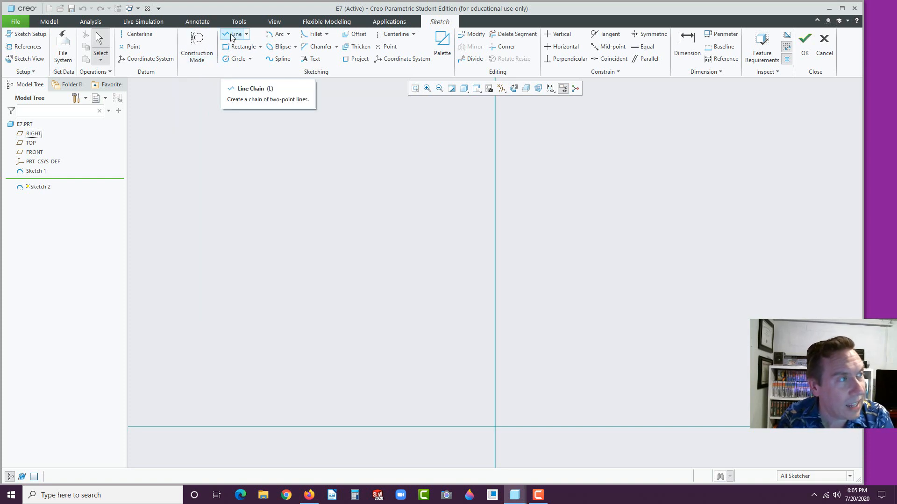
Glance at the saved view orientations list, then choose Line Chain
click(476, 89)
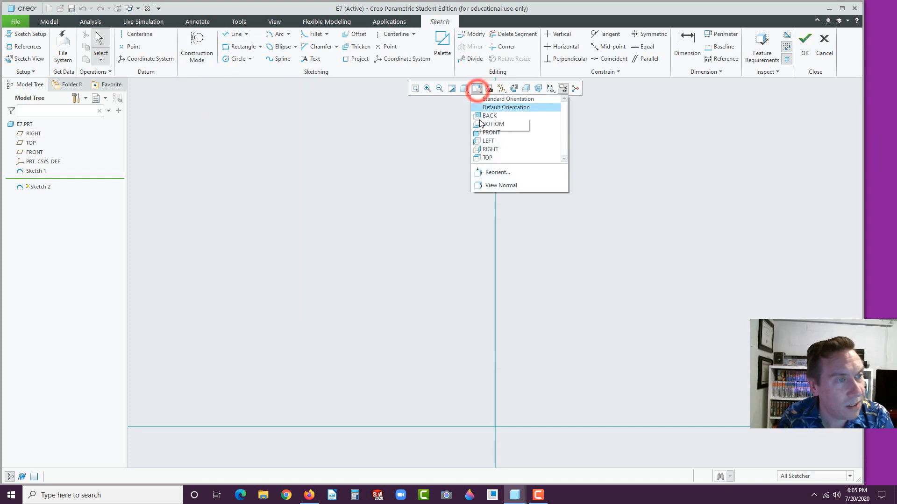
click(326, 8)
click(230, 36)
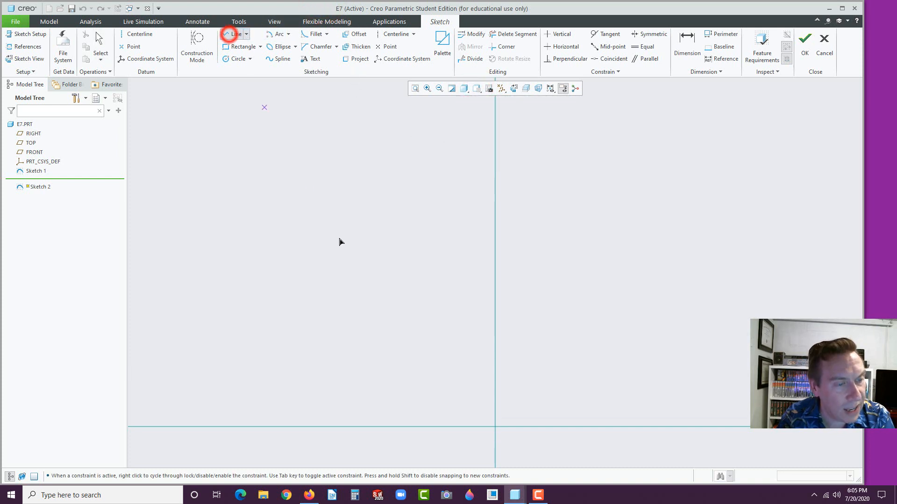
Draw a line chain from the origin: short vertical, slanted up-right, then tall vertical
click(494, 427)
click(495, 328)
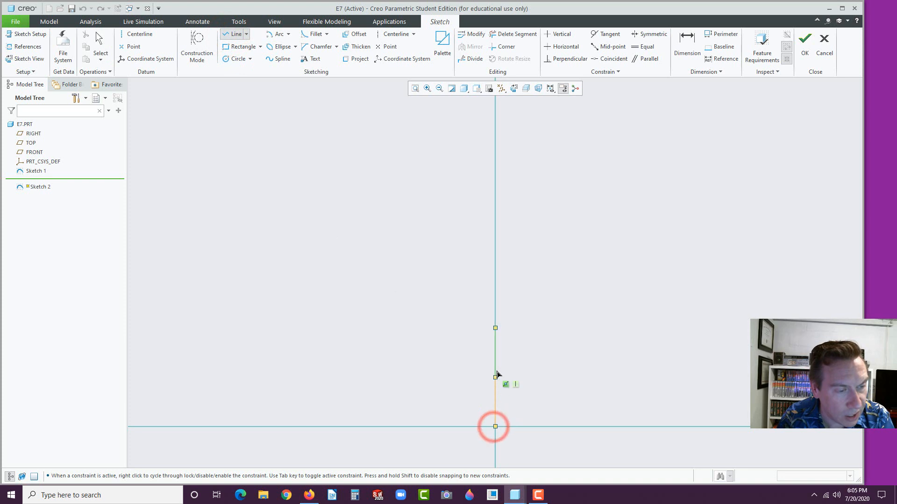
click(495, 377)
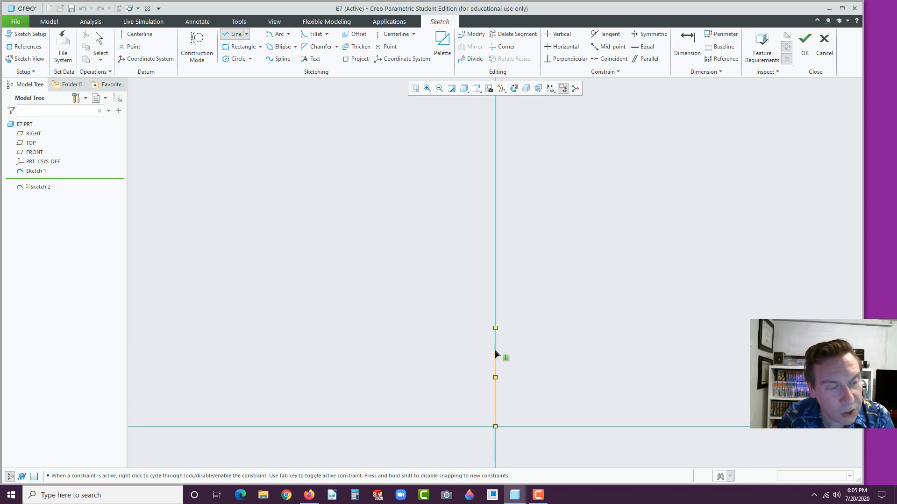
click(495, 351)
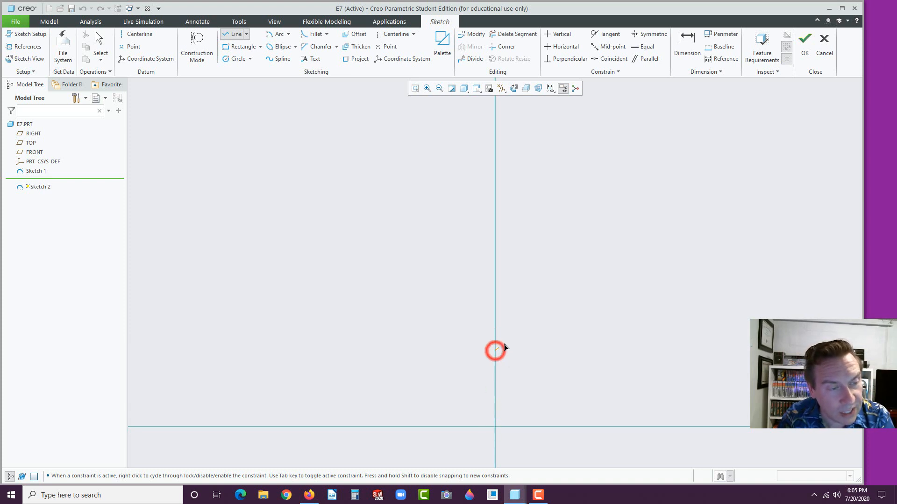
click(549, 310)
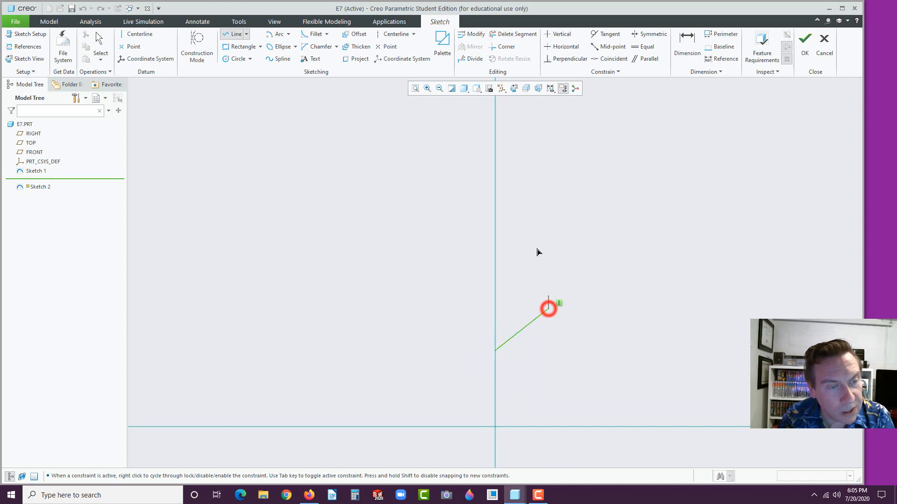
click(547, 106)
middle_click(625, 207)
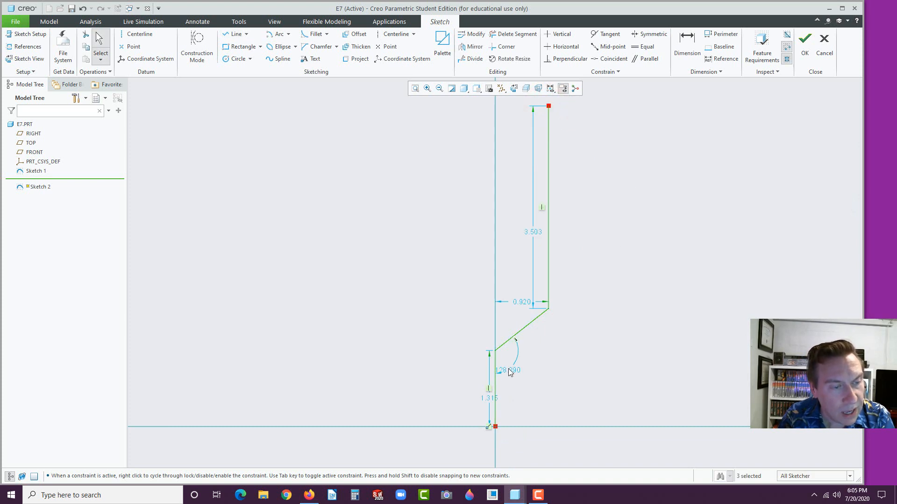
Set the bend angle dimension to 130°
drag(516, 372, 546, 374)
double_click(548, 374)
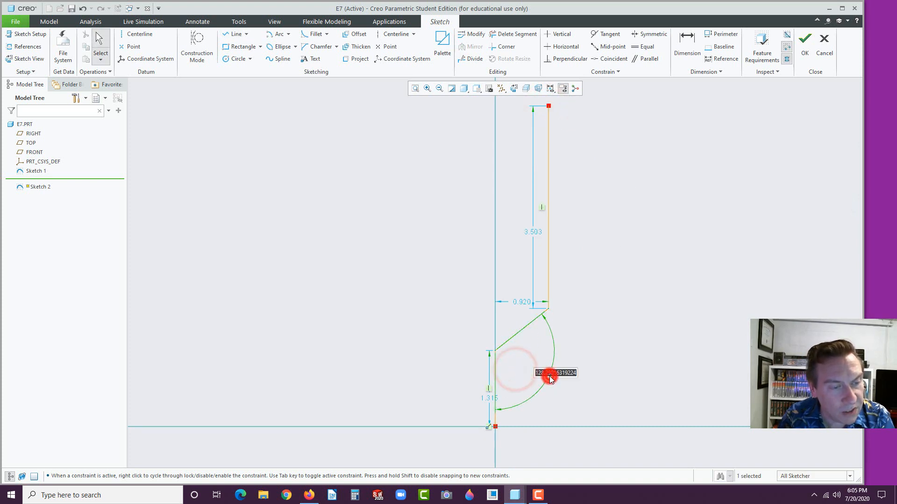
text(130)
key(Return)
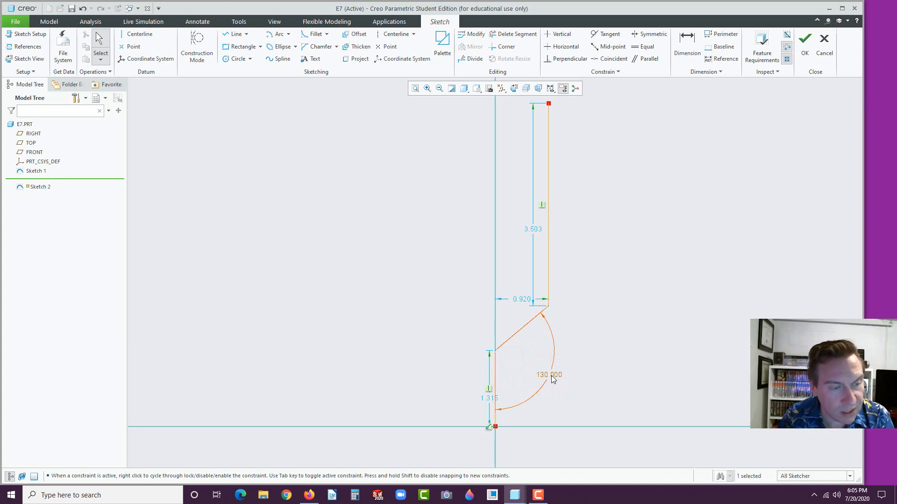
Set the tall line's offset from the vertical reference to 1.000 and move that dimension clear
double_click(523, 301)
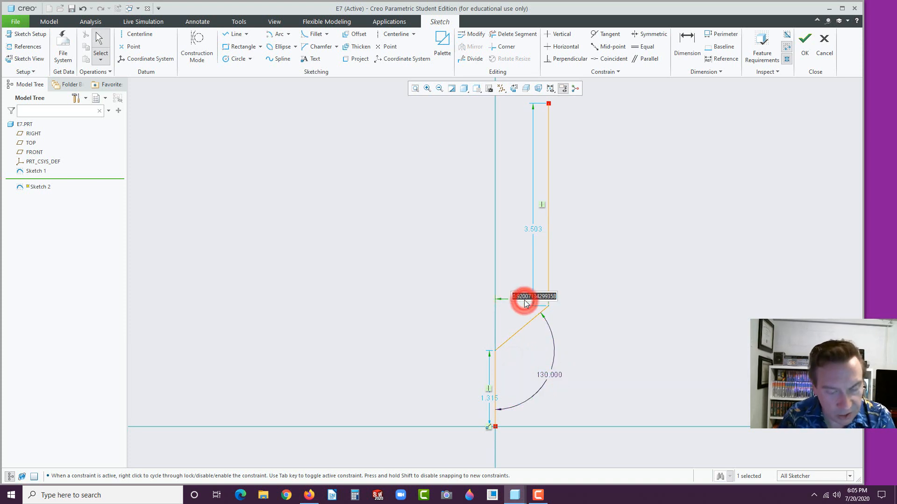
text(1)
key(Return)
drag(526, 297, 513, 110)
scroll(545, 210, up, 2)
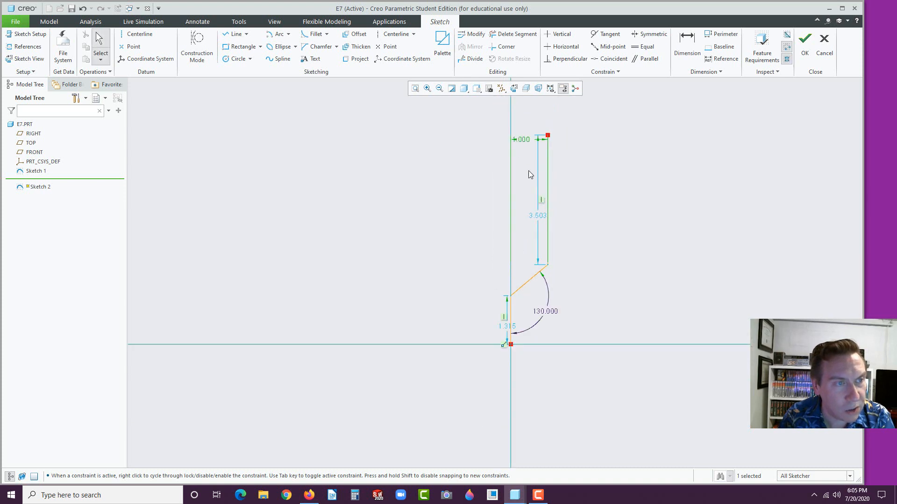
scroll(528, 175, up, 2)
drag(525, 150, 561, 140)
click(569, 168)
scroll(542, 196, down, 2)
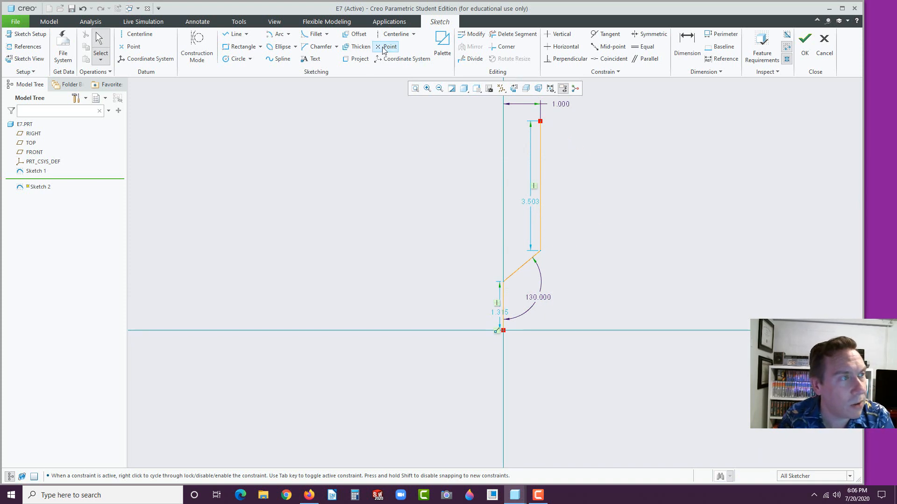
Fillet the lower and upper bends, setting the lower fillet radius to 1.000
click(313, 34)
scroll(514, 292, down, 1)
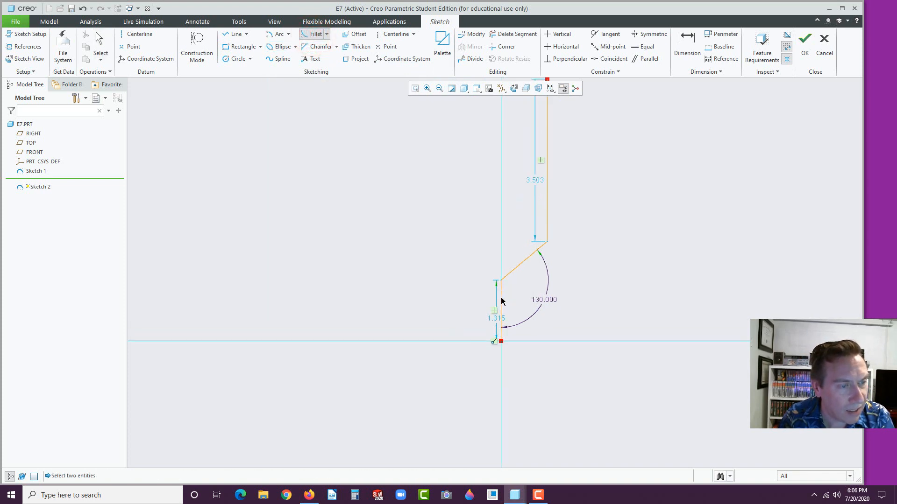
click(502, 299)
click(514, 269)
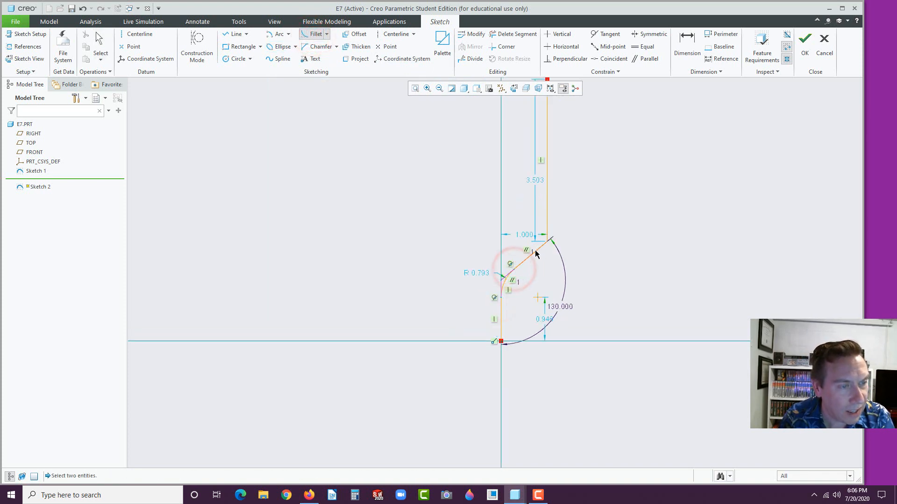
click(536, 253)
click(547, 223)
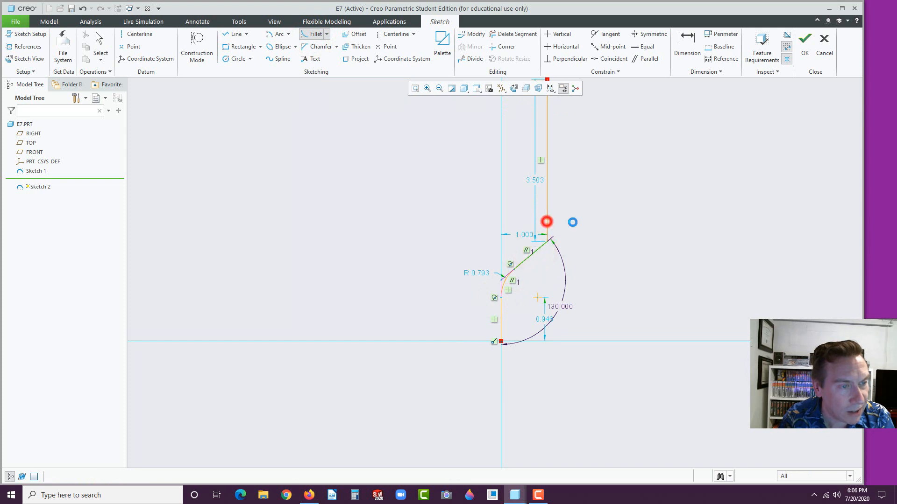
middle_click(601, 250)
double_click(481, 274)
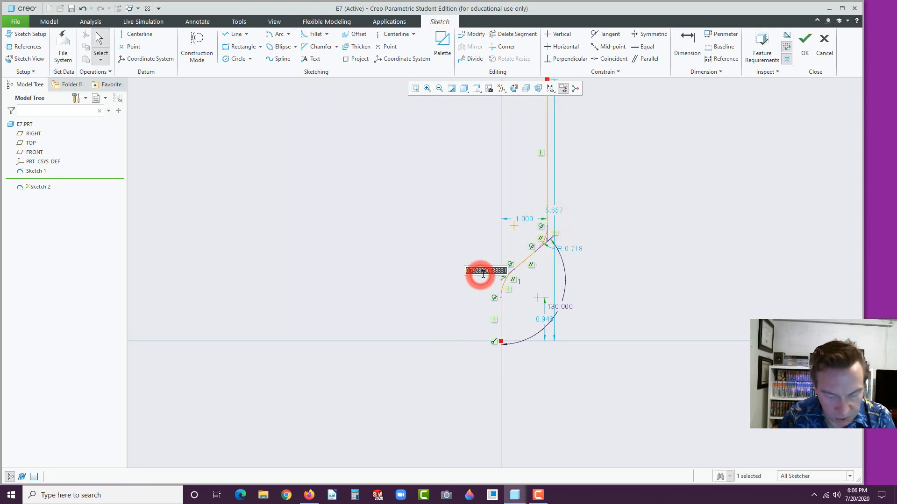
text(1)
key(Return)
click(439, 287)
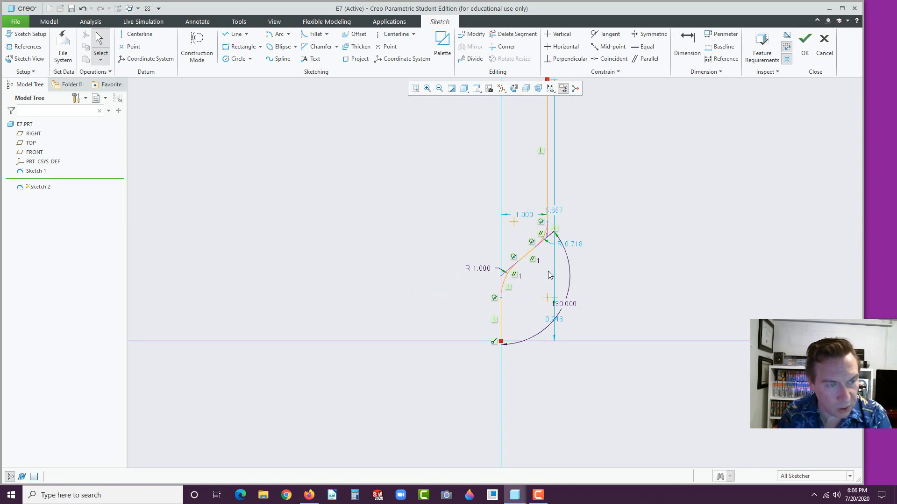
Make the upper fillet equal to the R 1.000 lower fillet
click(642, 47)
click(504, 281)
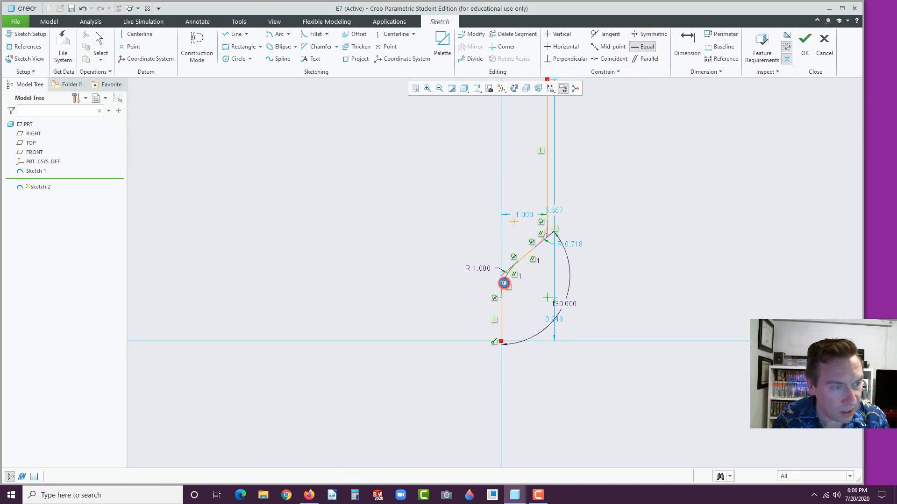
click(545, 233)
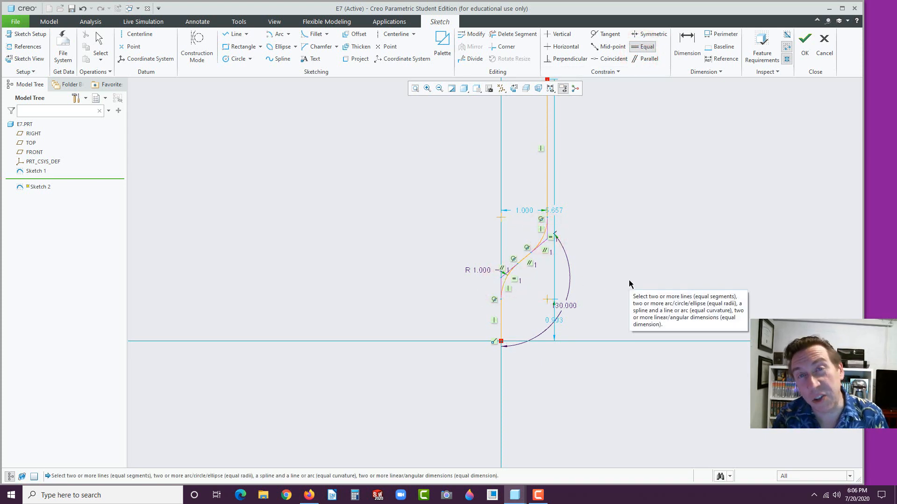
click(610, 266)
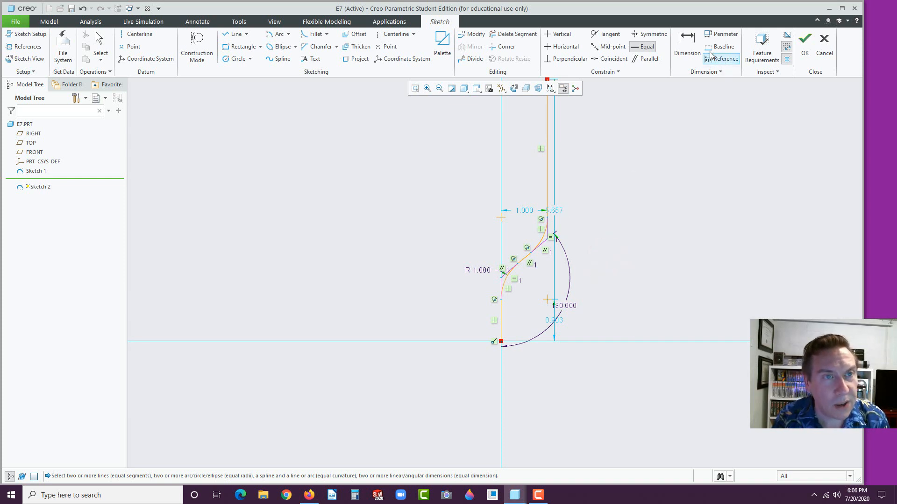
Dimension the top vertical line to 2.500 long
click(686, 42)
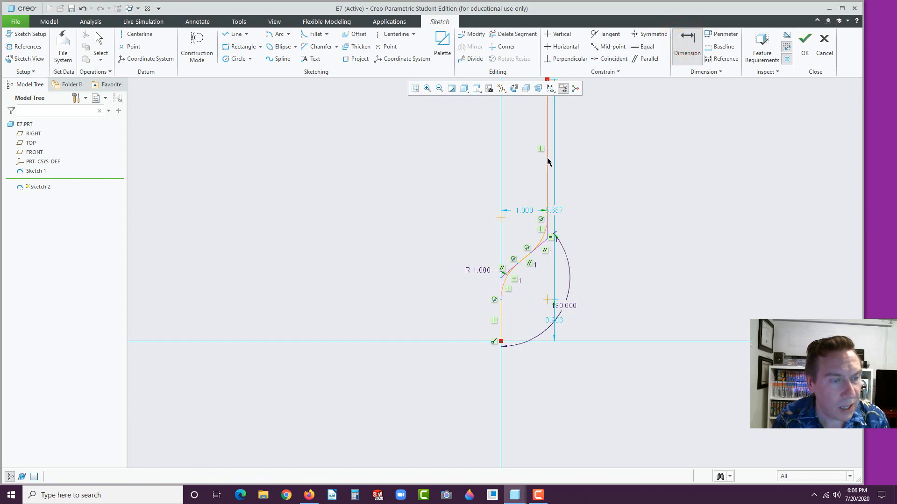
click(547, 160)
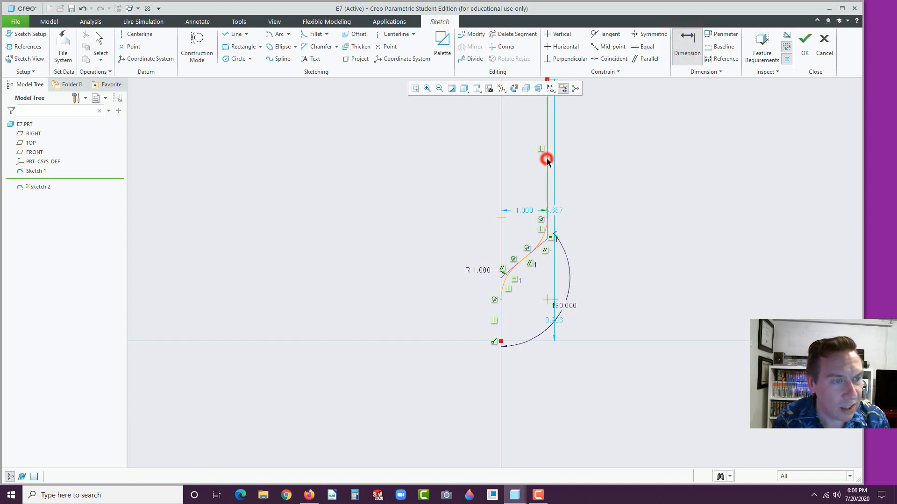
middle_click(611, 145)
text(2)
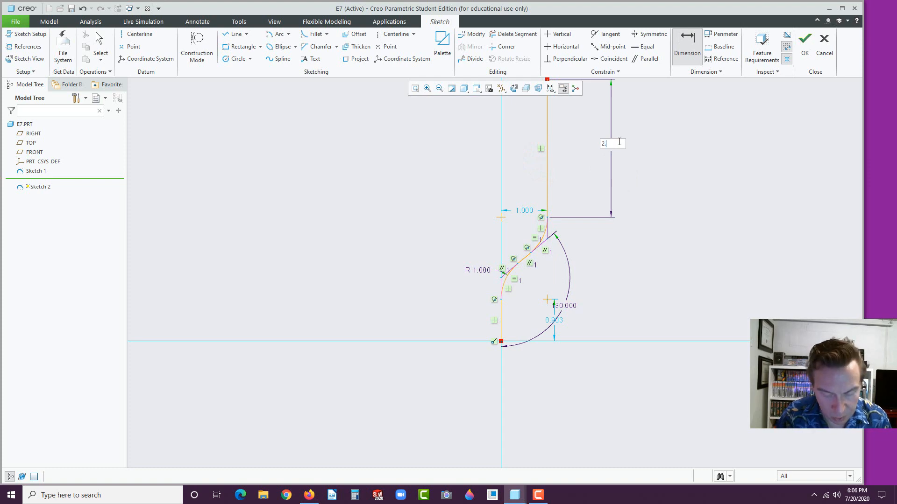
text(.5)
key(Return)
Check the dimensioned sketch on page 72 of the reference PDF, then return to Creo
click(309, 495)
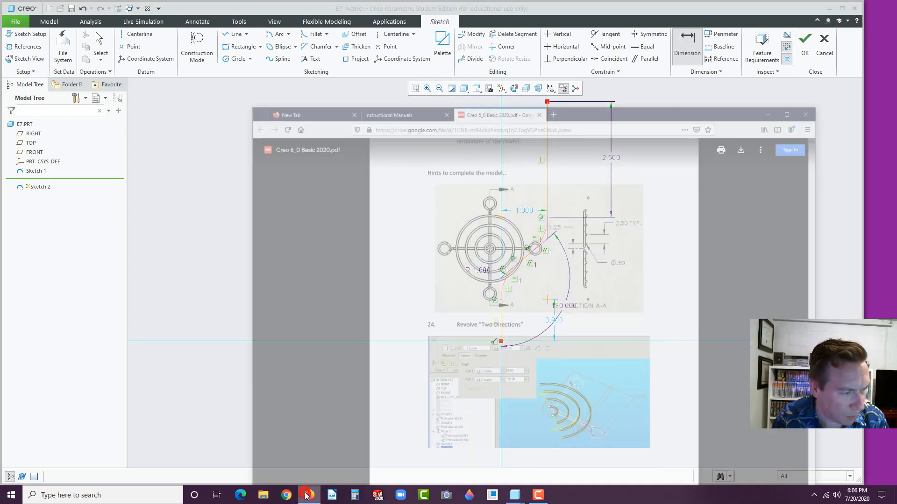
scroll(490, 376, up, 20)
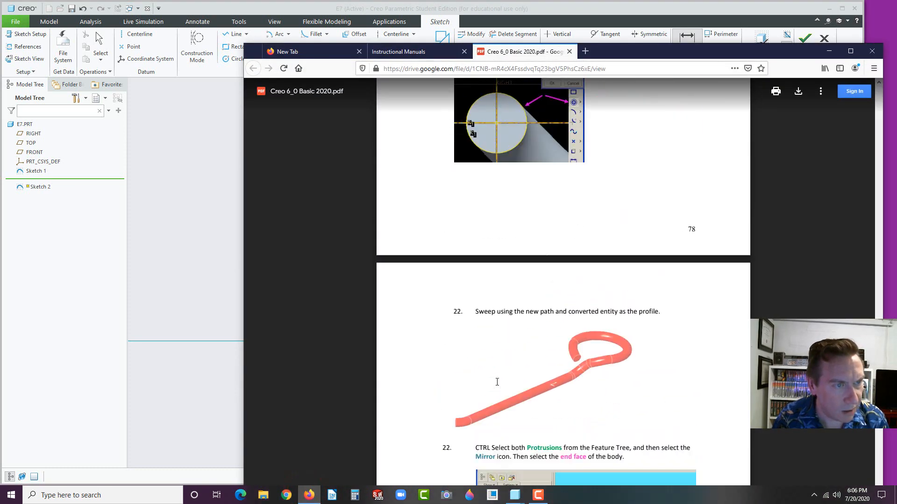
scroll(497, 382, up, 20)
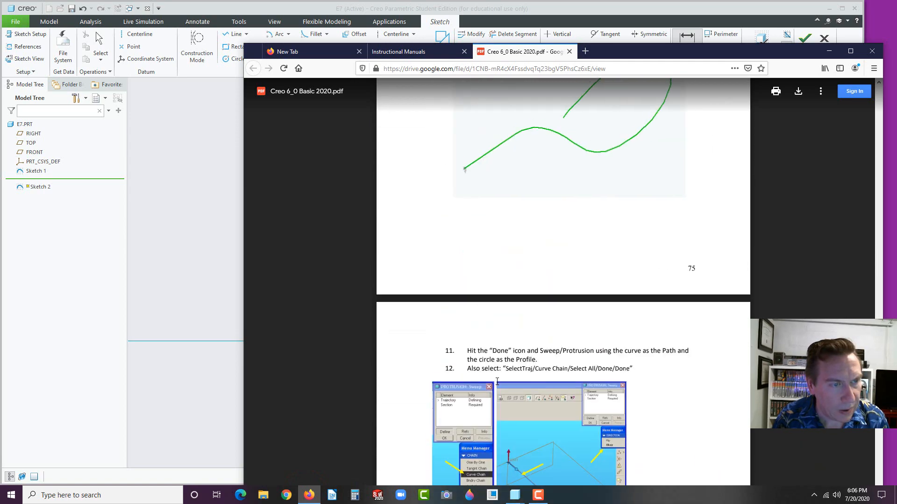
scroll(497, 382, up, 20)
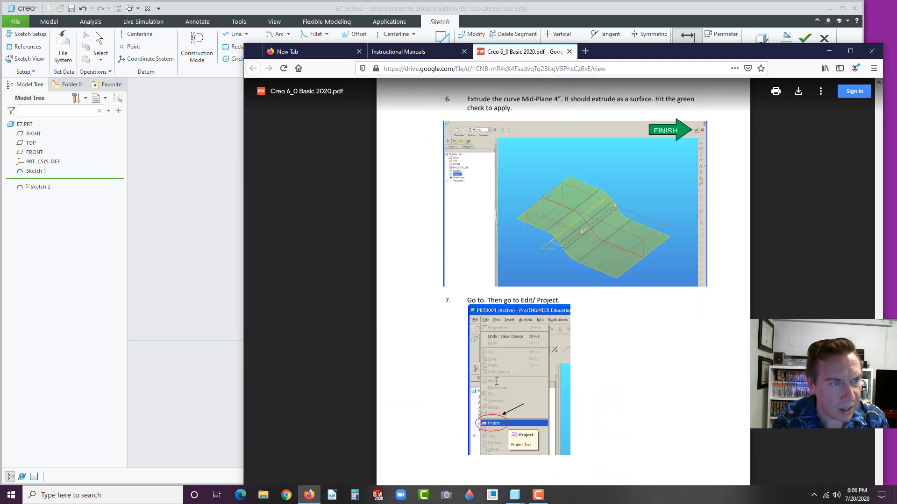
scroll(497, 382, down, 5)
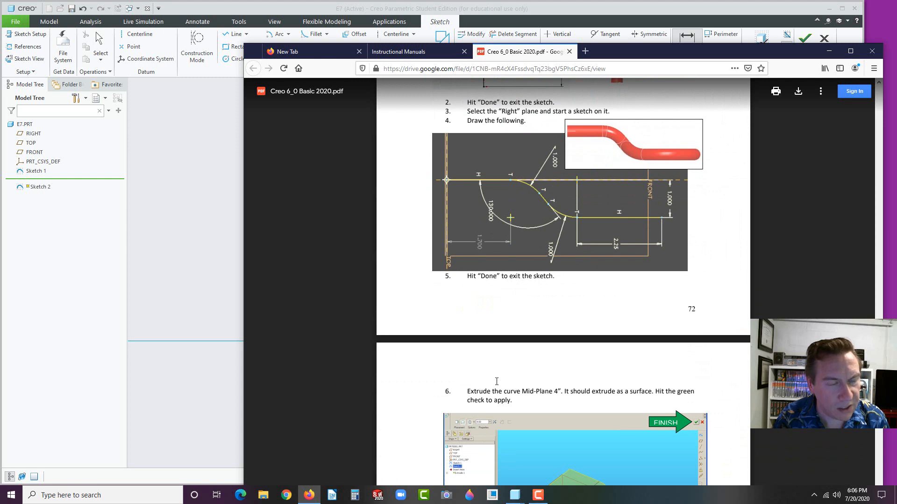
scroll(496, 381, up, 2)
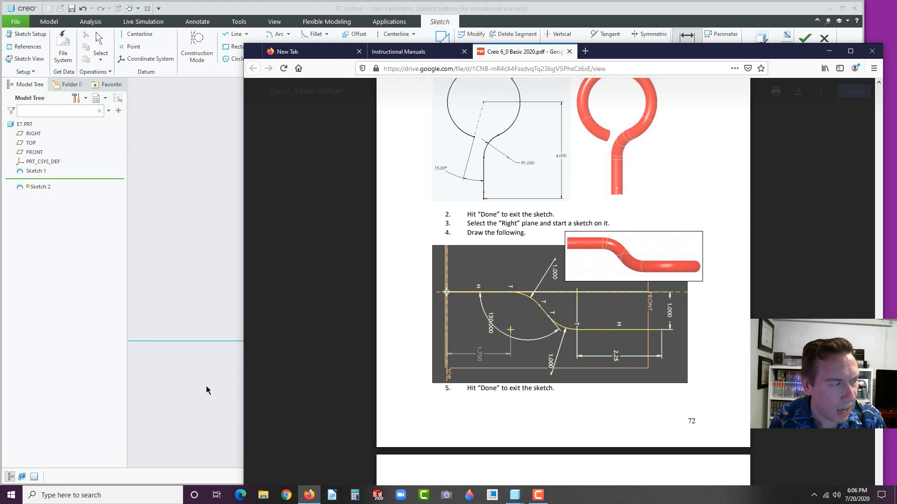
click(190, 369)
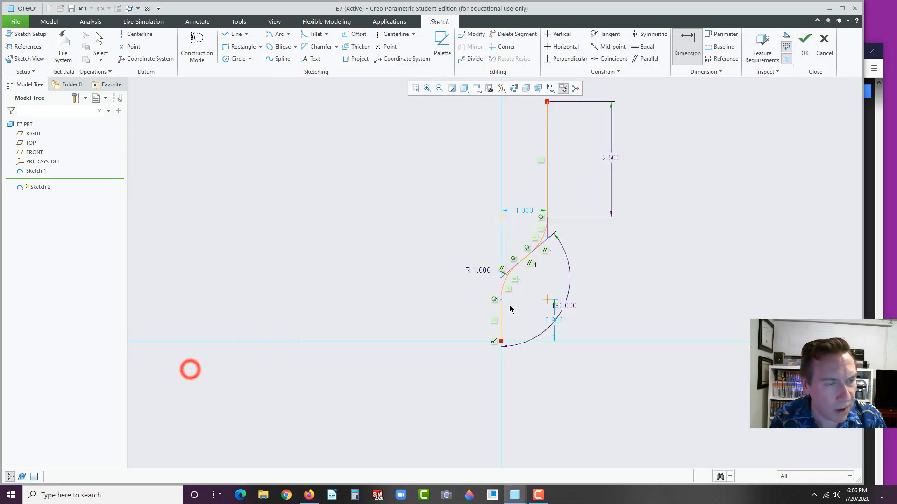
Change the 2.500 upper height dimension to 2.25
double_click(612, 156)
text(2.25)
key(Return)
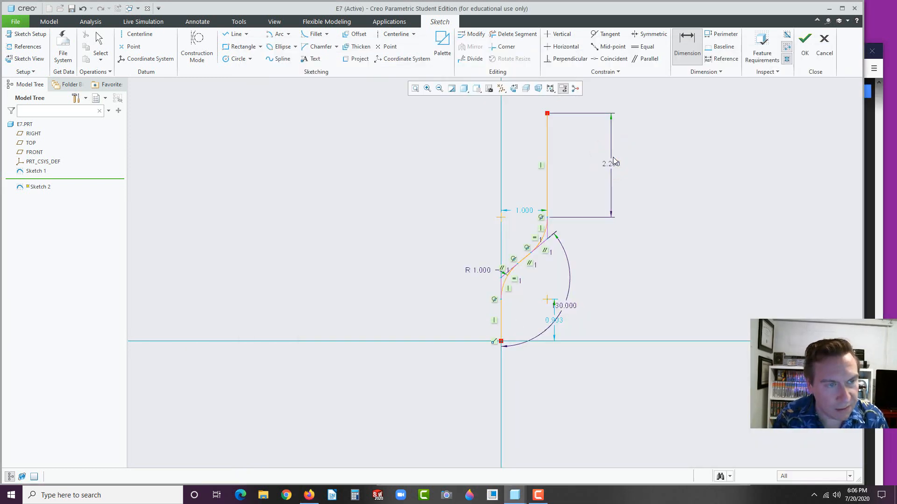
Select the 1.000 offset dimension, leaving the accidental dimension-creation mode
click(524, 210)
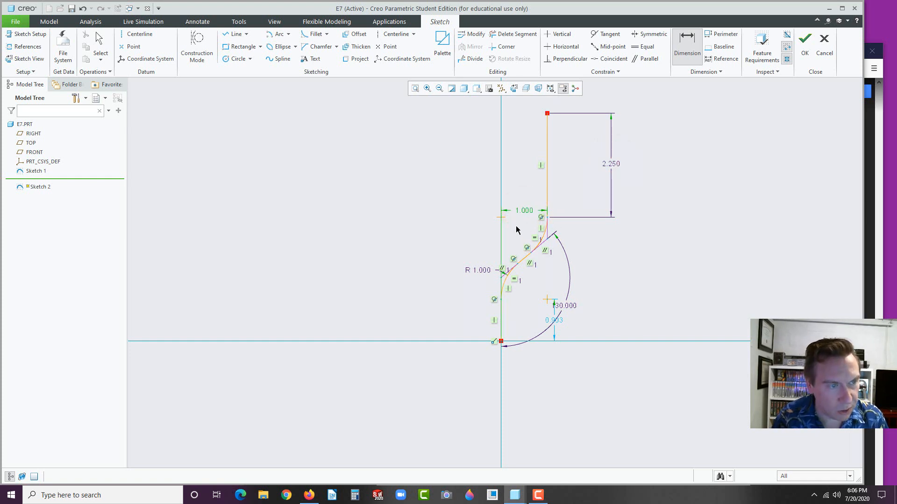
click(523, 227)
click(530, 211)
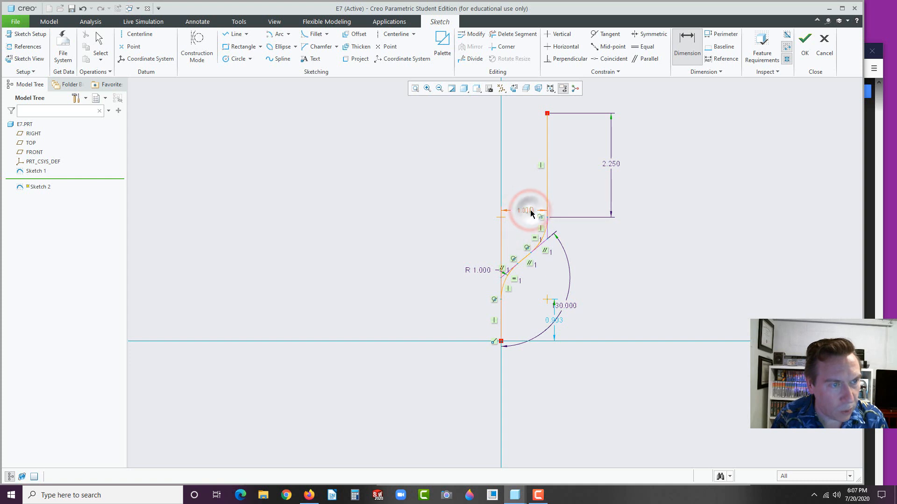
click(527, 211)
click(521, 210)
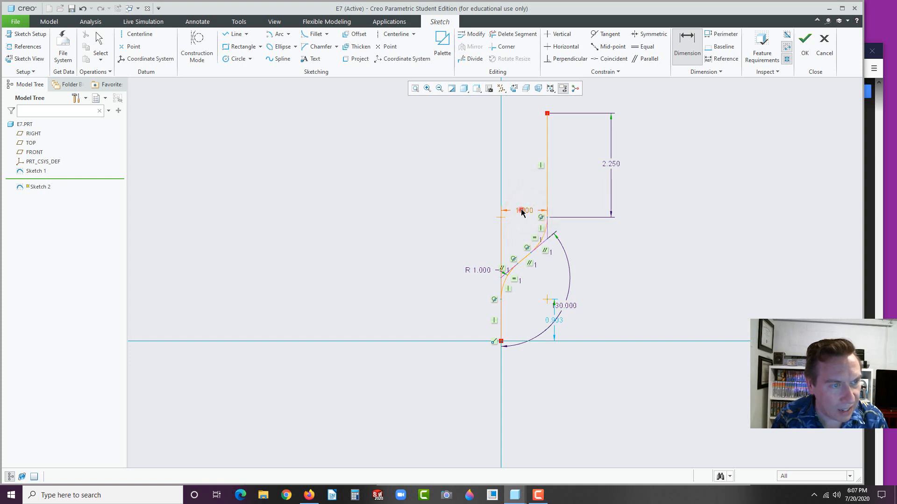
click(514, 210)
click(617, 235)
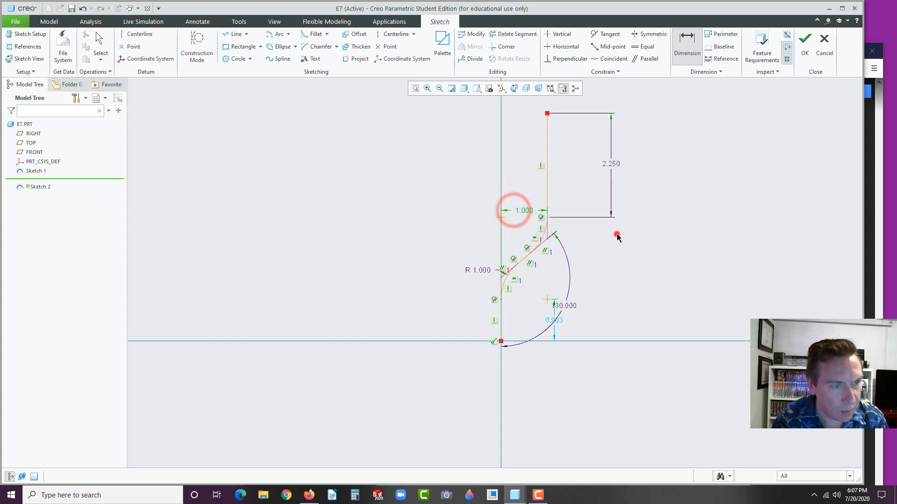
click(620, 238)
click(642, 252)
click(691, 268)
click(687, 284)
middle_click(657, 270)
scroll(656, 271, up, 1)
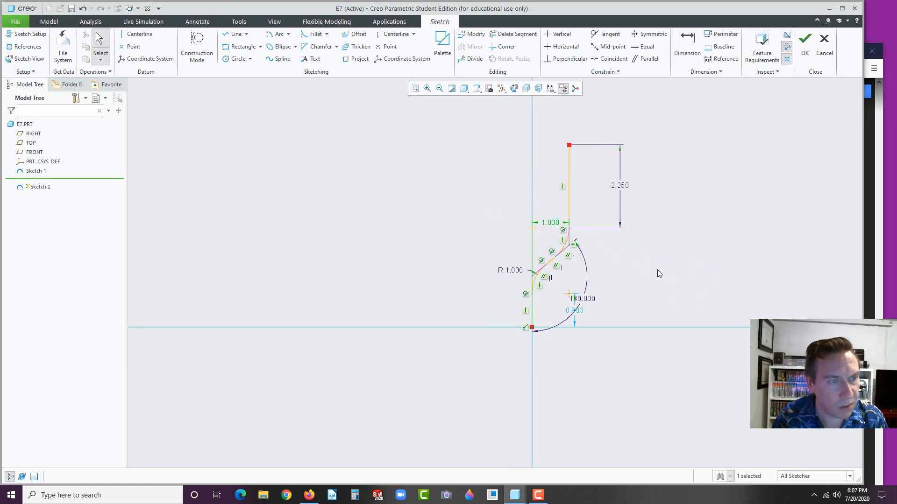
Lock the 1.000 offset dimension so it is preserved
click(554, 223)
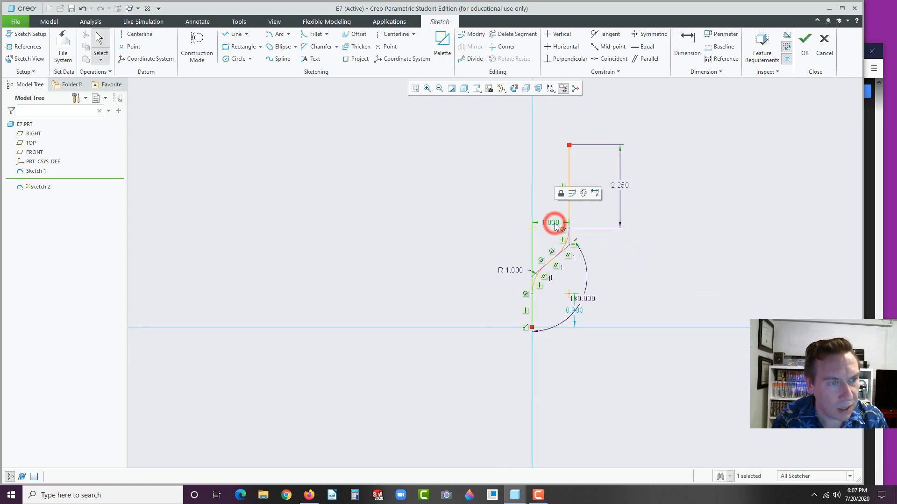
click(560, 193)
click(635, 274)
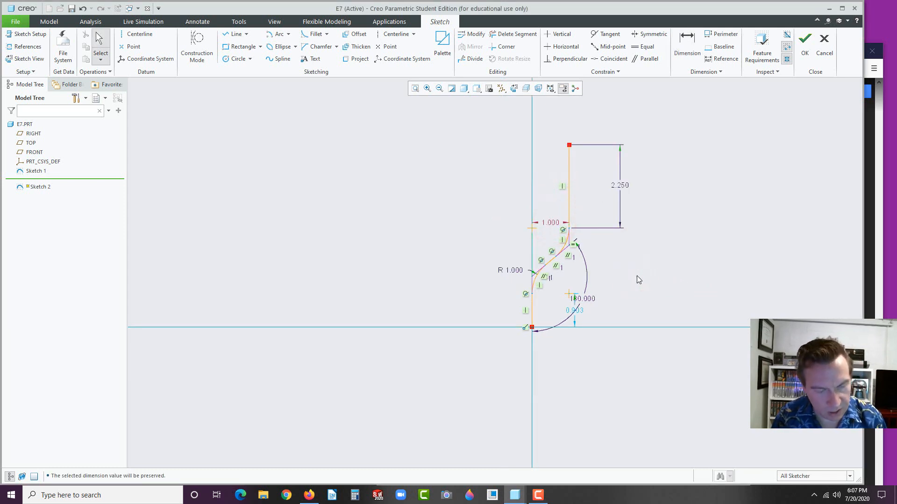
click(639, 262)
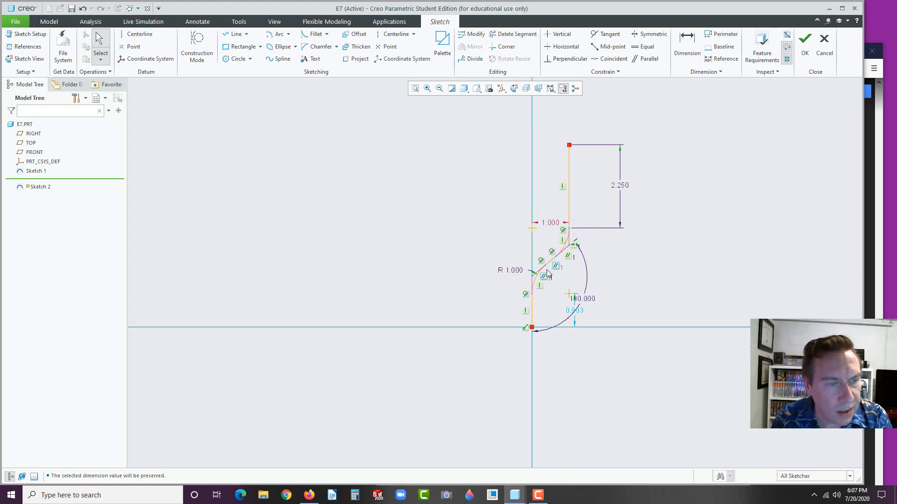
Raise the arc centre height from 0.903 to 1.700
drag(578, 316, 614, 308)
text(1.7)
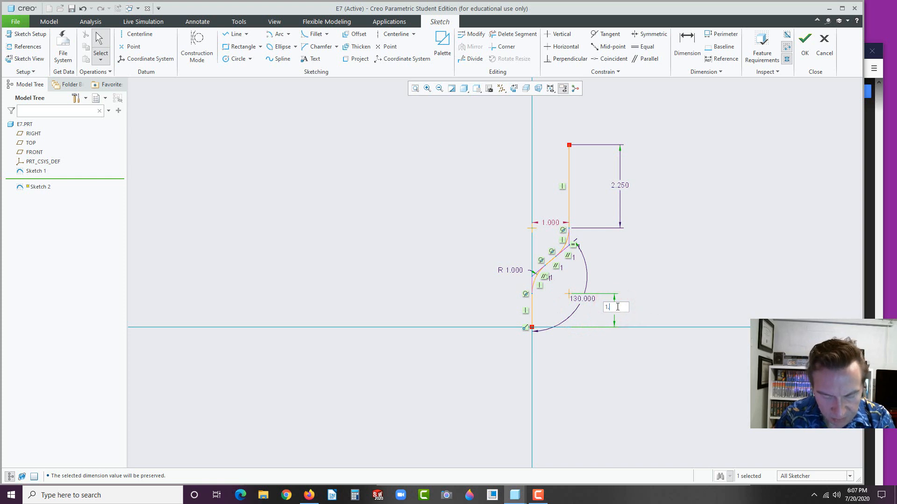
key(Return)
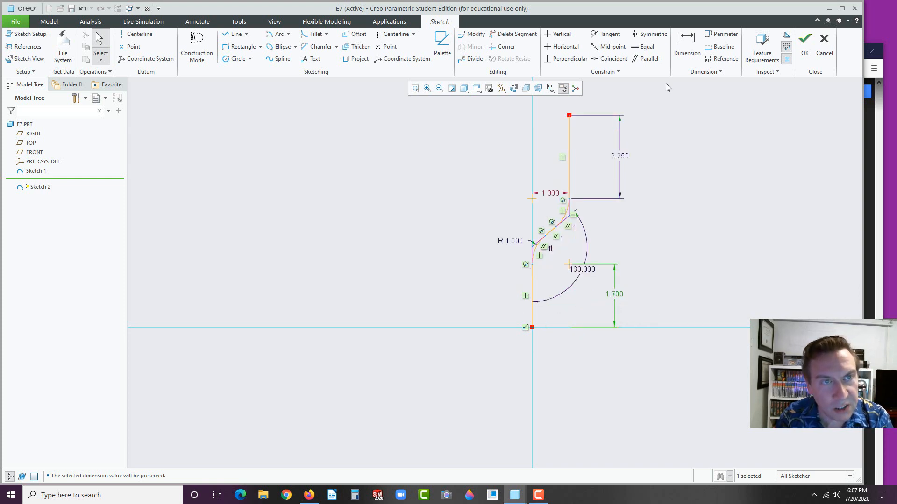
click(663, 284)
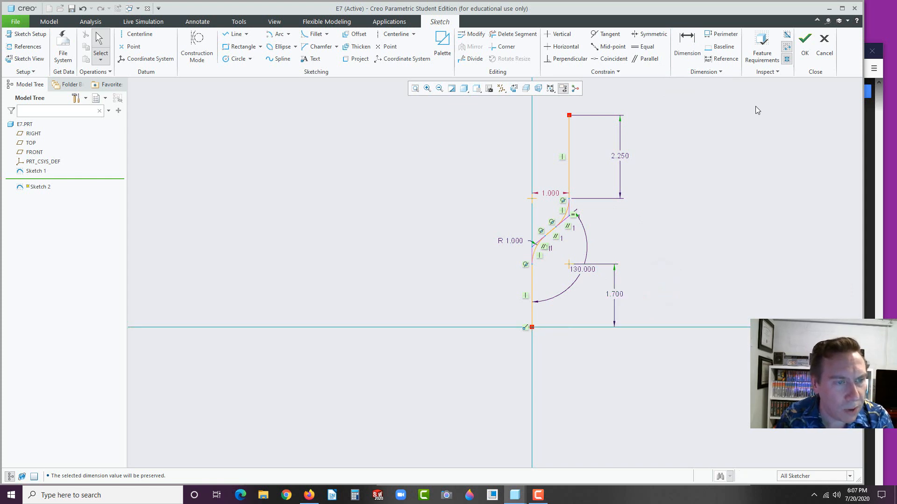
Finish Sketch 2 and orbit to an oblique view of both sketch curves
click(804, 47)
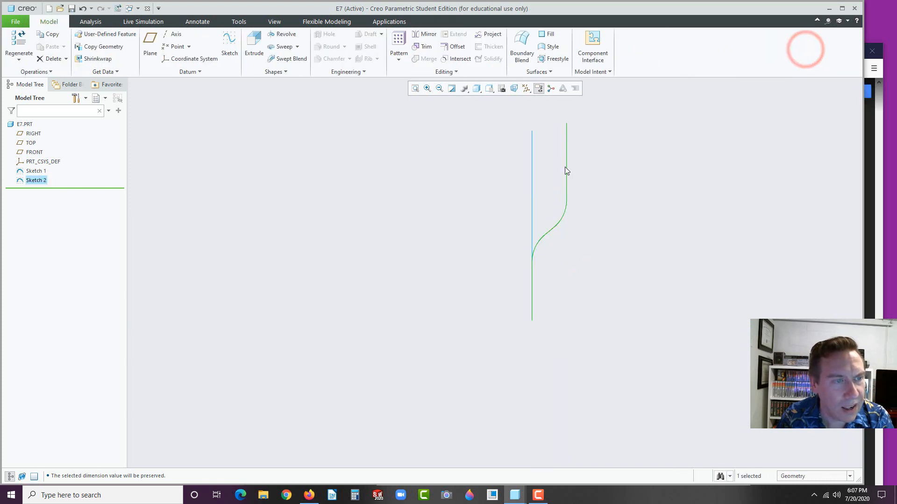
mouse_move(566, 170)
middle_down()
mouse_move(568, 220)
mouse_move(592, 166)
mouse_move(594, 187)
mouse_move(583, 141)
middle_up()
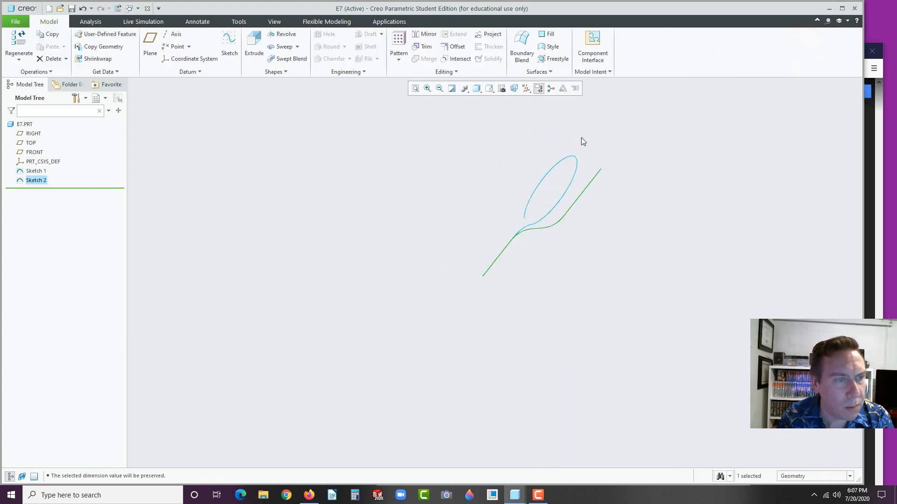
scroll(581, 137, down, 2)
mouse_move(532, 160)
middle_down()
mouse_move(535, 176)
mouse_move(539, 158)
middle_up()
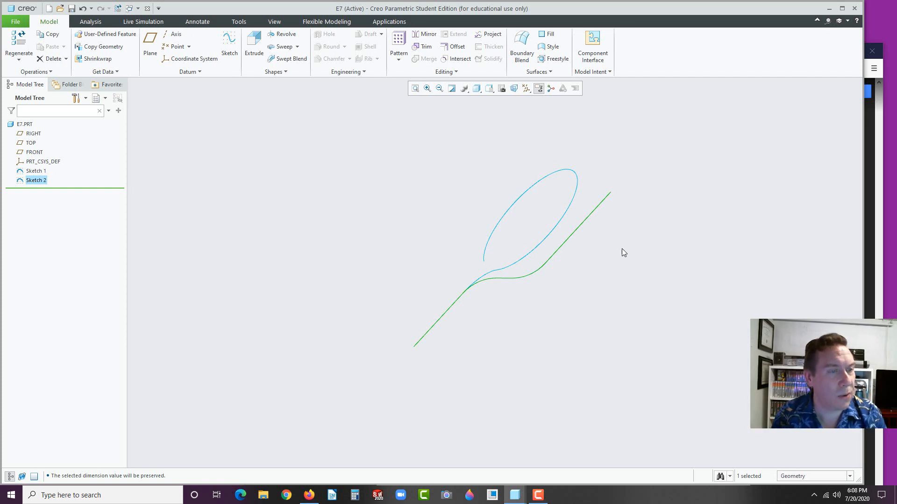
Extrude Sketch 2 as a surface, symmetric with a 4.000 depth
click(255, 41)
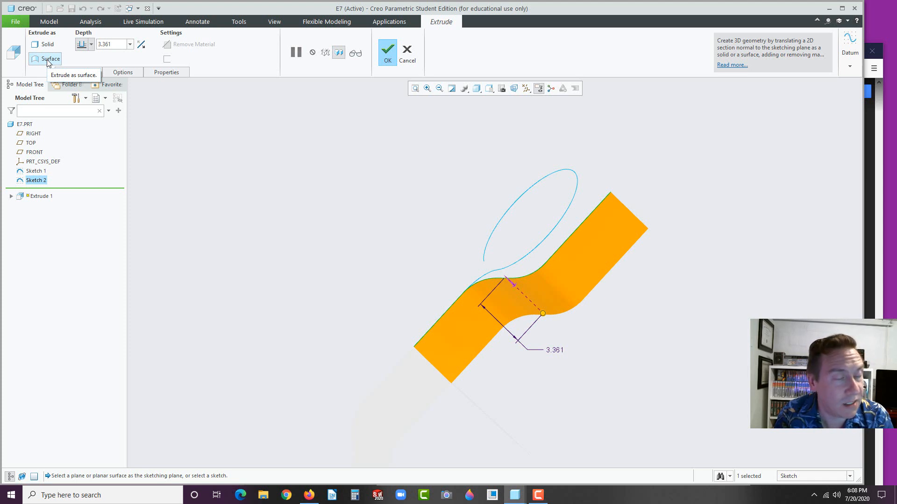
click(92, 45)
click(83, 68)
click(114, 42)
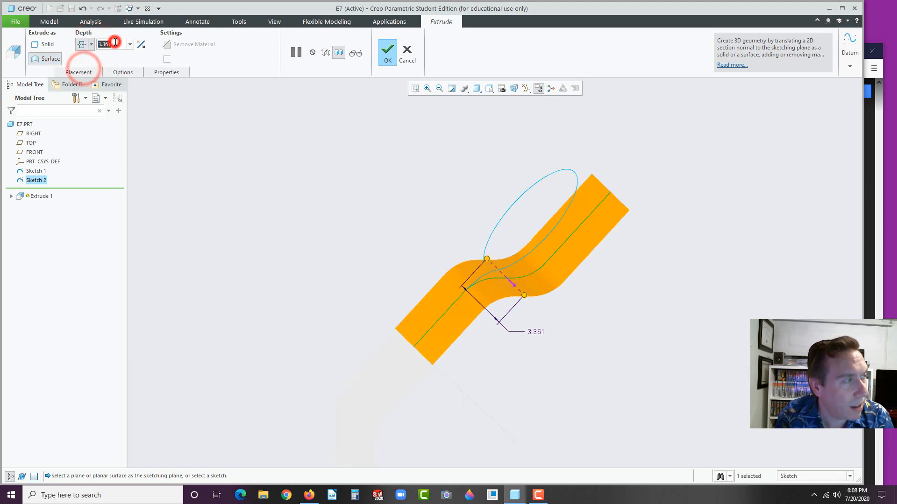
text(4)
key(Return)
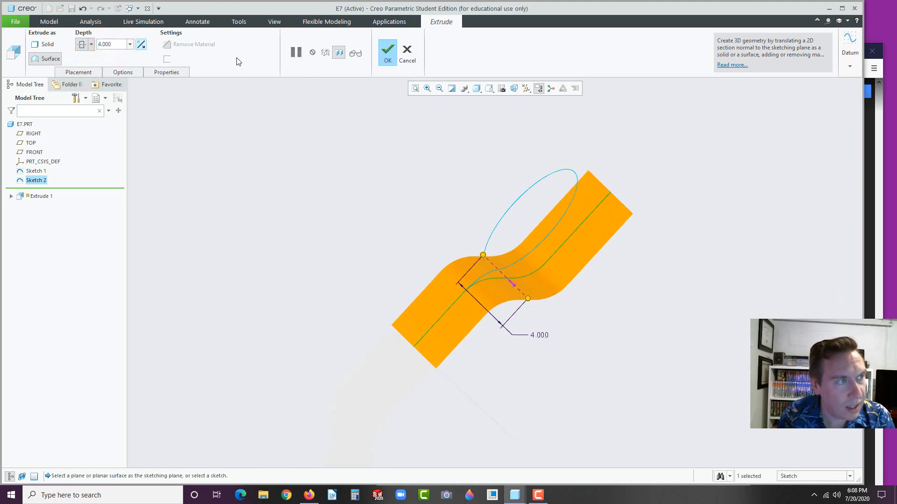
click(388, 52)
middle_drag(322, 170, 459, 222)
scroll(458, 223, up, 3)
scroll(394, 181, down, 3)
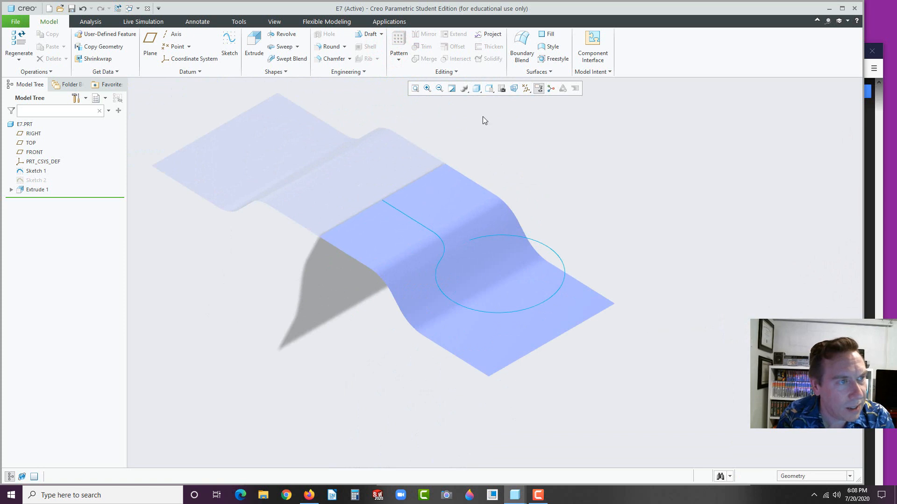
Switch the display style to Shading With Edges
click(478, 90)
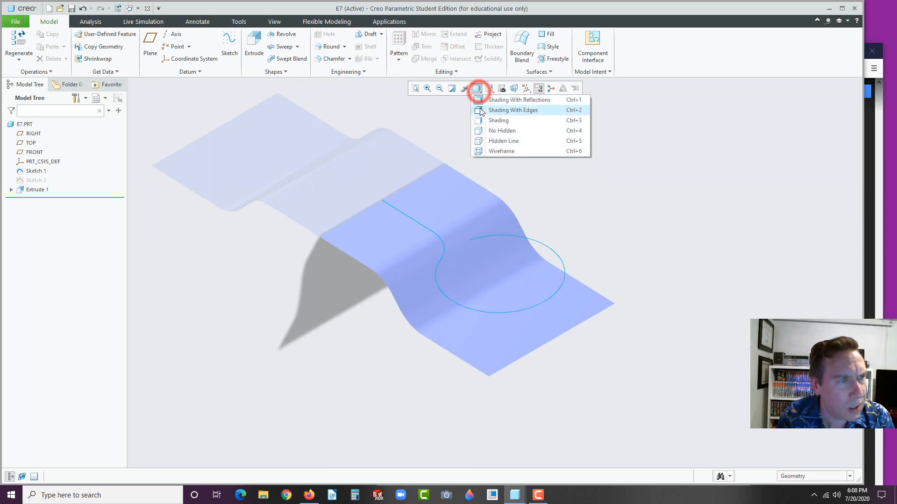
click(483, 110)
scroll(388, 221, down, 2)
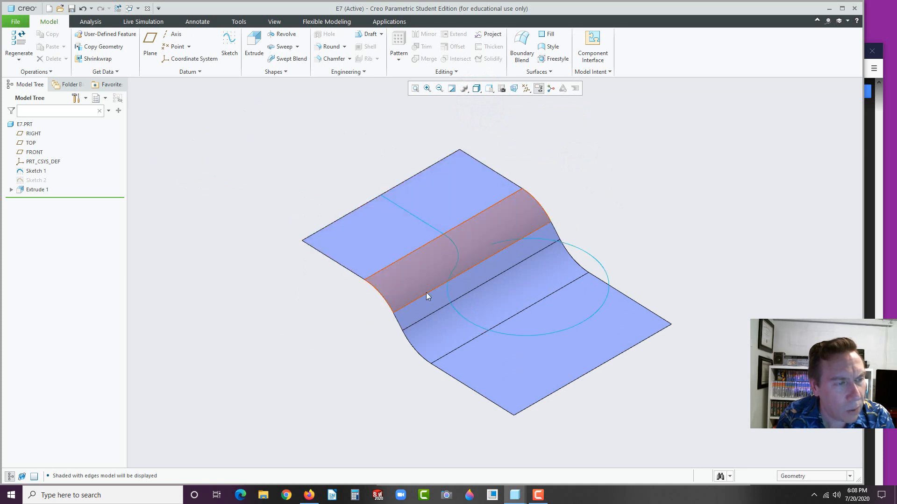
click(293, 358)
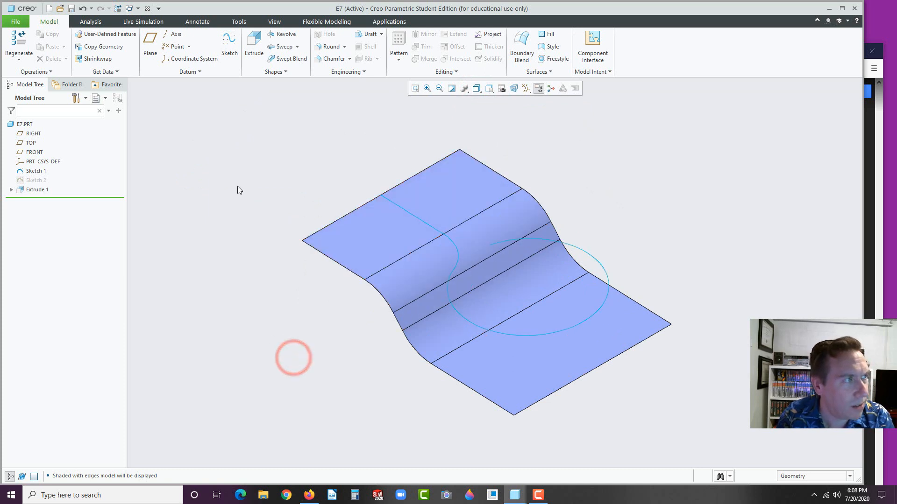
Project the Sketch 1 curve chain onto the upper flat, curved and lower surfaces
click(496, 36)
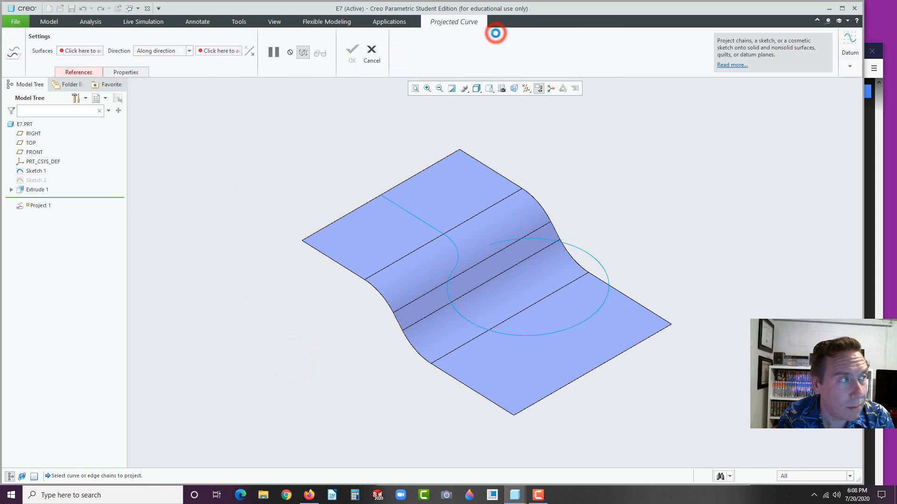
click(83, 72)
click(84, 117)
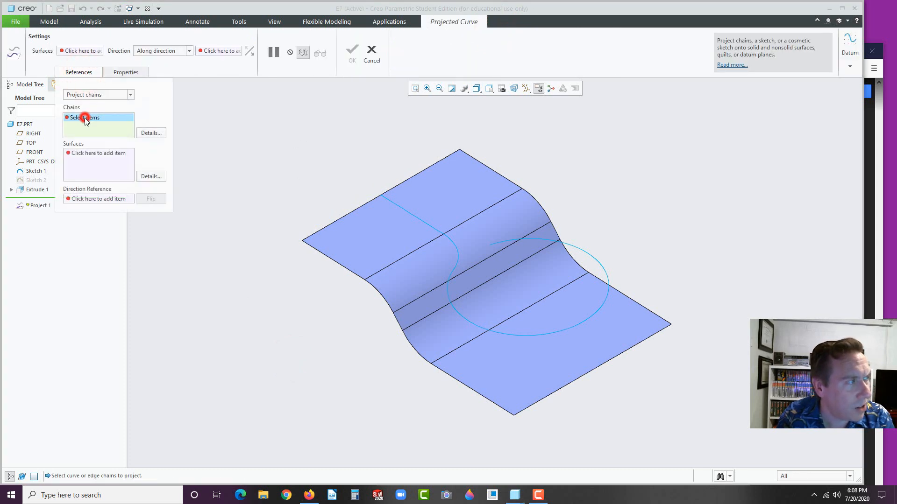
click(455, 247)
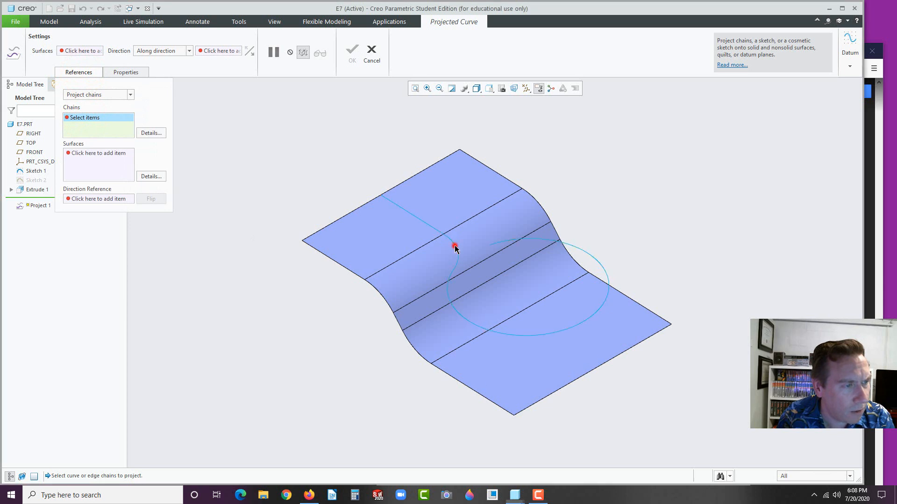
click(80, 157)
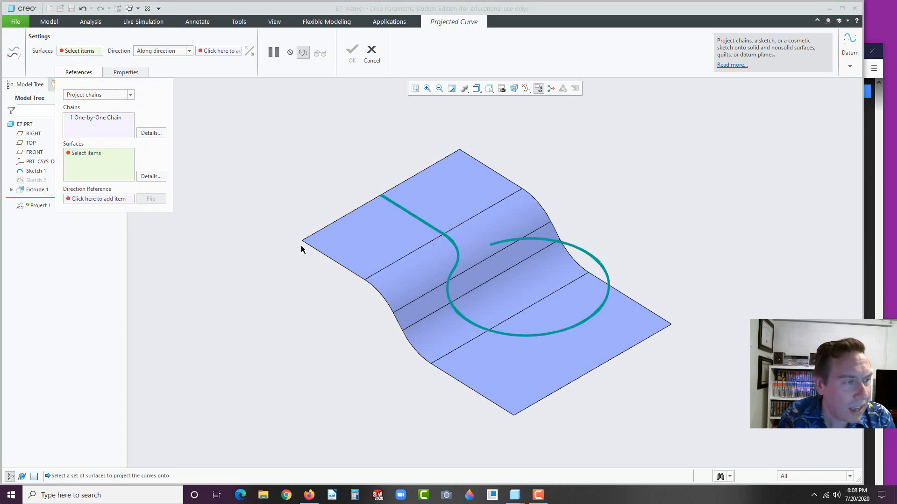
click(350, 234)
click(423, 263)
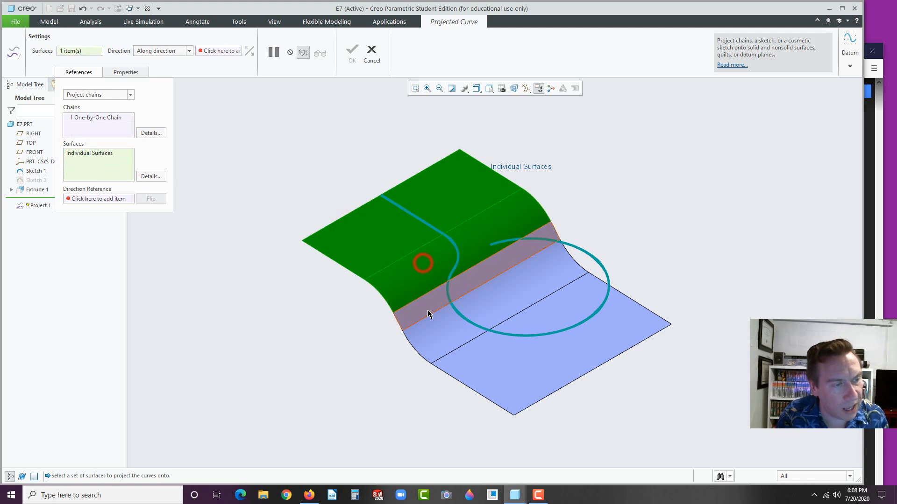
click(427, 310)
click(440, 327)
click(467, 360)
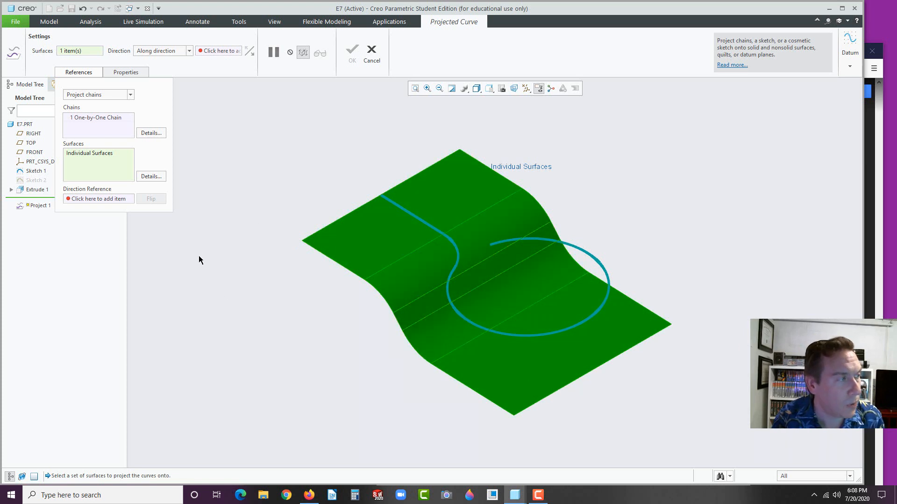
Use the flat top face as direction reference, flip it downward, and finish
click(118, 200)
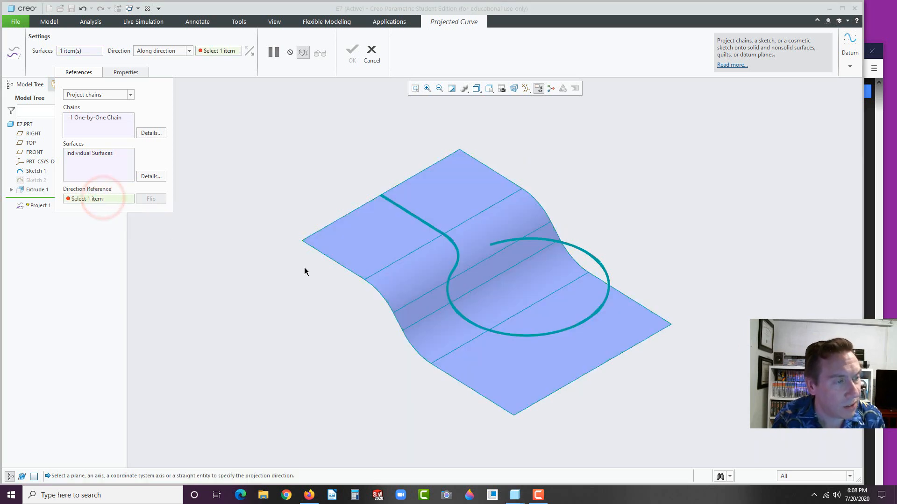
click(465, 187)
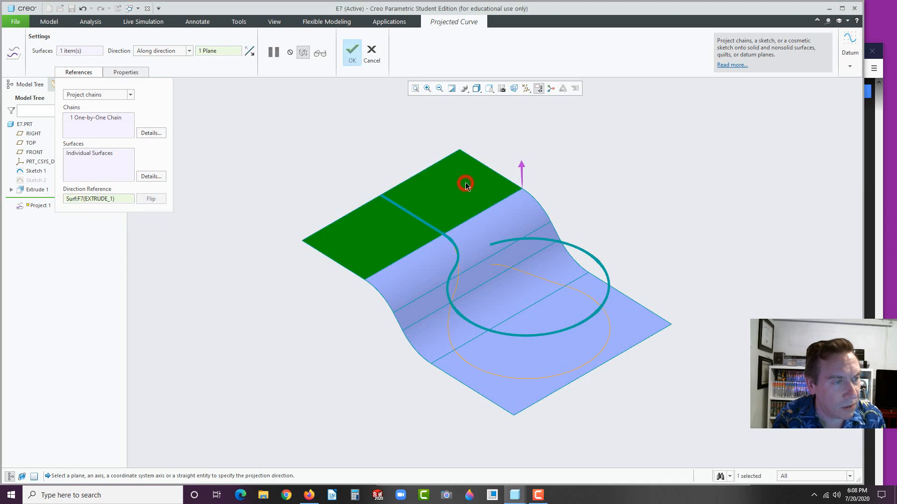
click(523, 169)
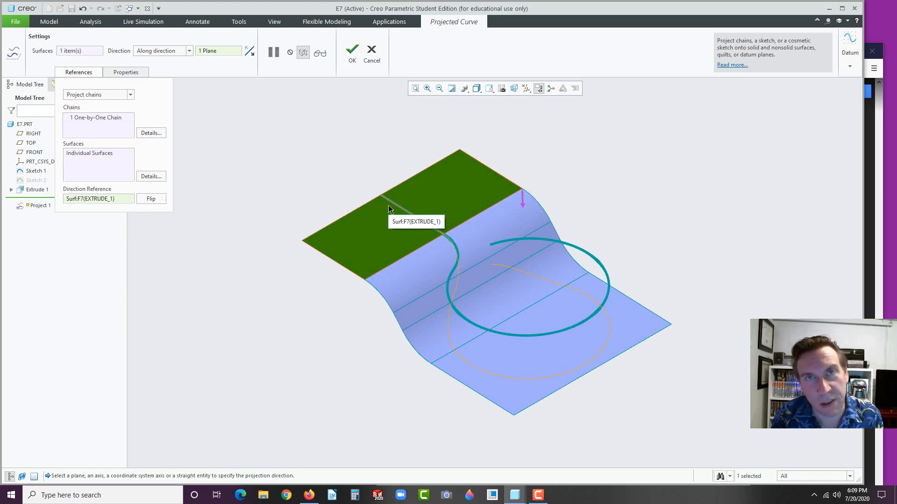
click(350, 49)
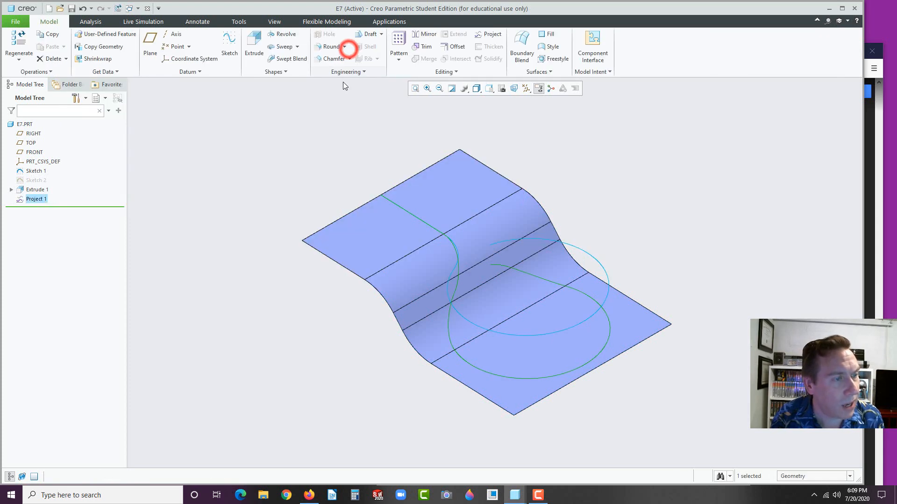
Hide Extrude 1 and Sketch 1, then orbit to view the projected curve alone
click(310, 134)
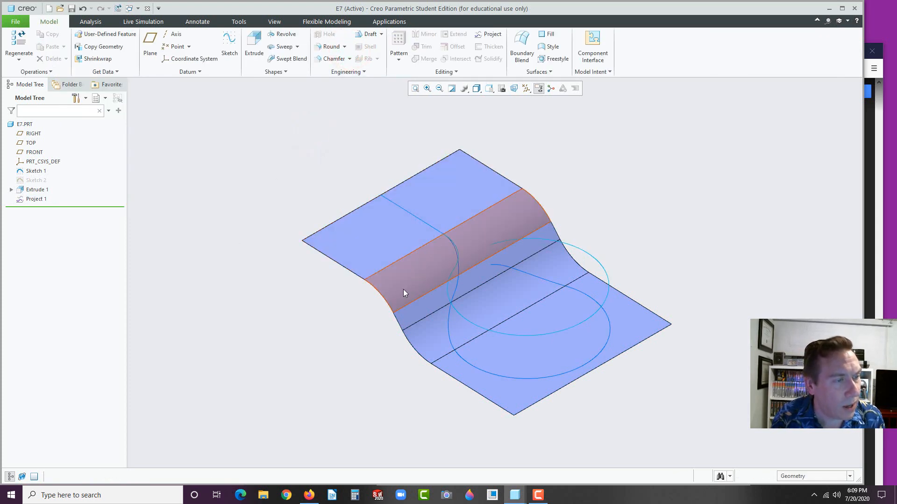
click(369, 258)
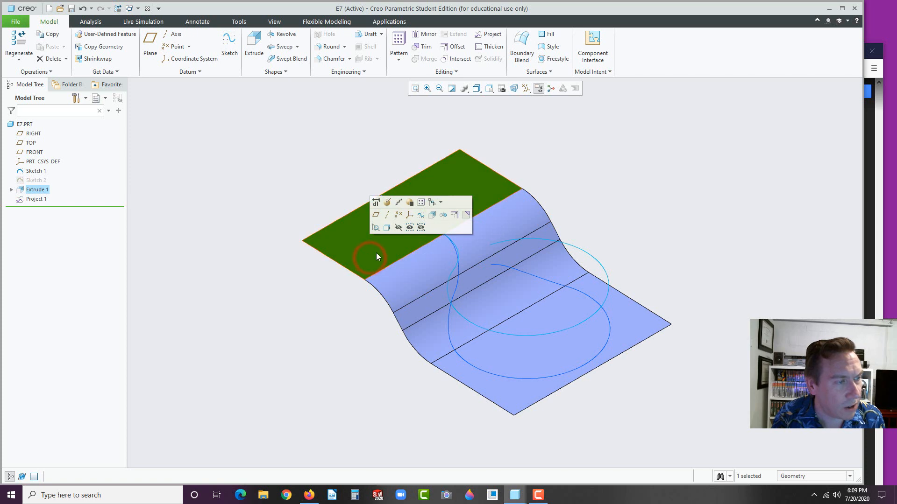
click(400, 228)
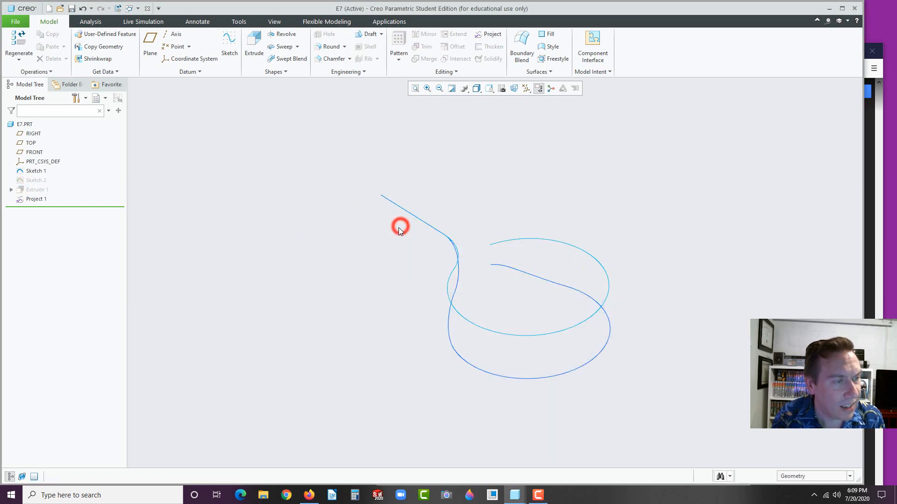
click(477, 326)
click(504, 297)
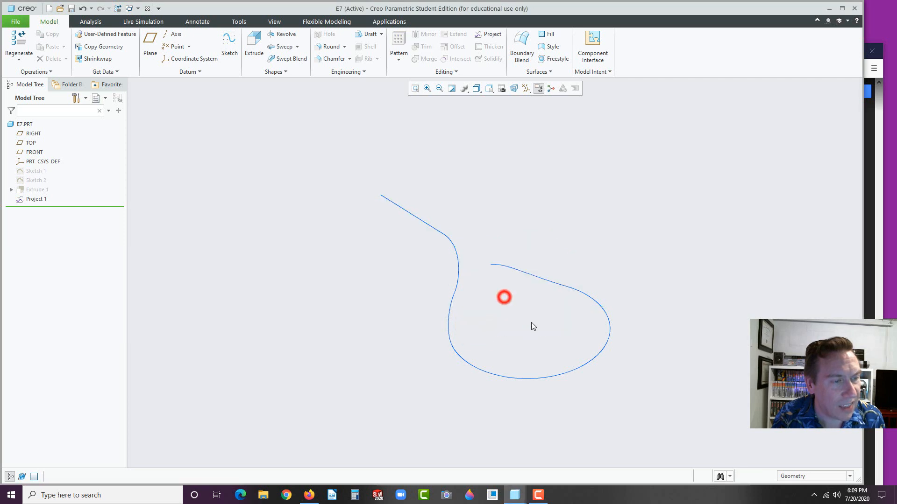
mouse_move(588, 397)
middle_down()
mouse_move(486, 290)
mouse_move(522, 285)
mouse_move(470, 295)
mouse_move(494, 285)
mouse_move(525, 294)
mouse_move(514, 323)
mouse_move(512, 293)
mouse_move(532, 299)
mouse_move(529, 285)
middle_up()
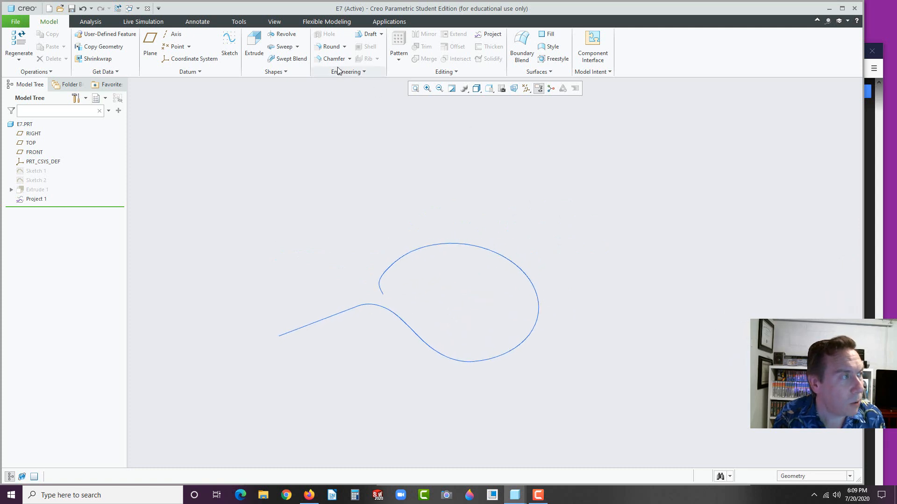
click(27, 143)
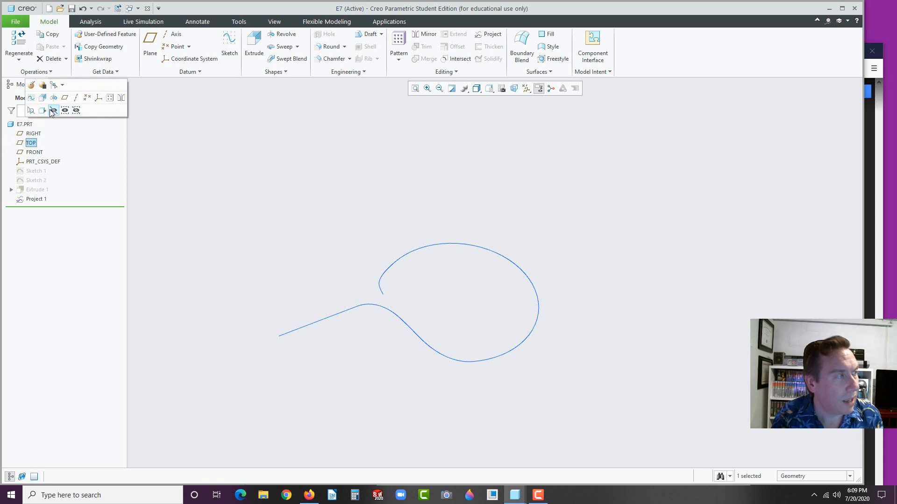
click(170, 116)
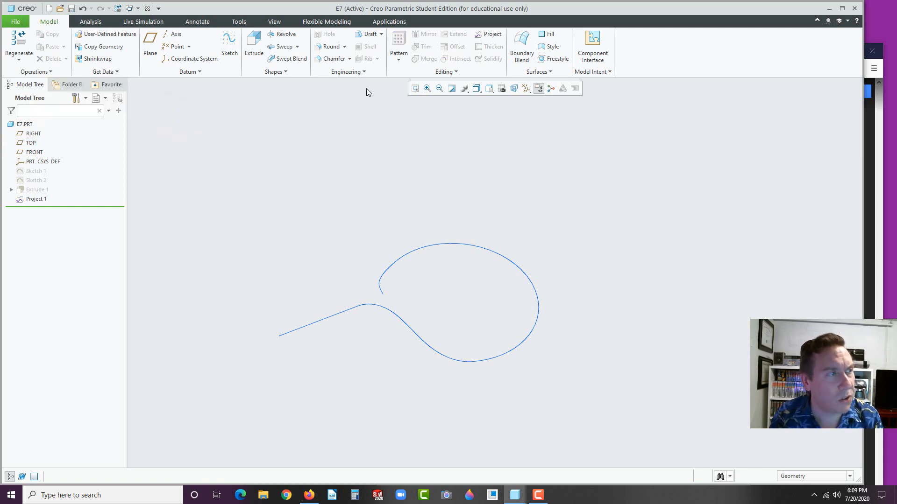
Sweep along the projected curve from its straight end and open the section sketch
click(281, 47)
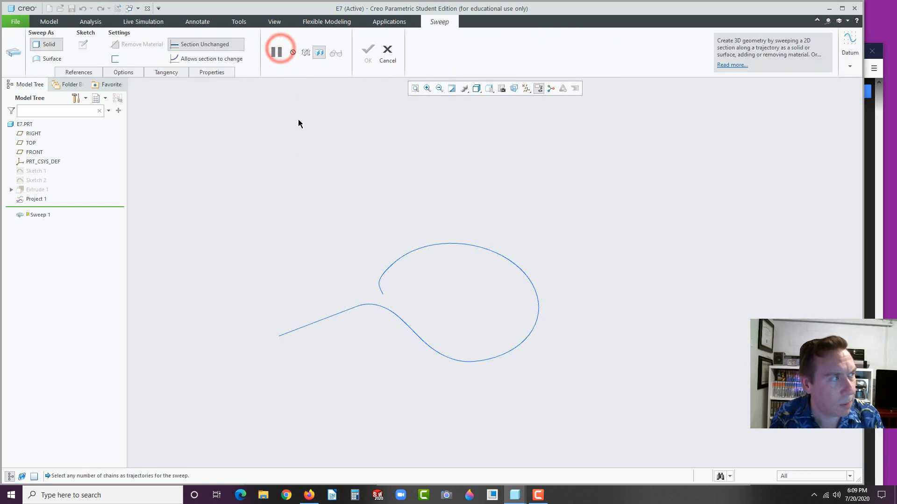
click(289, 331)
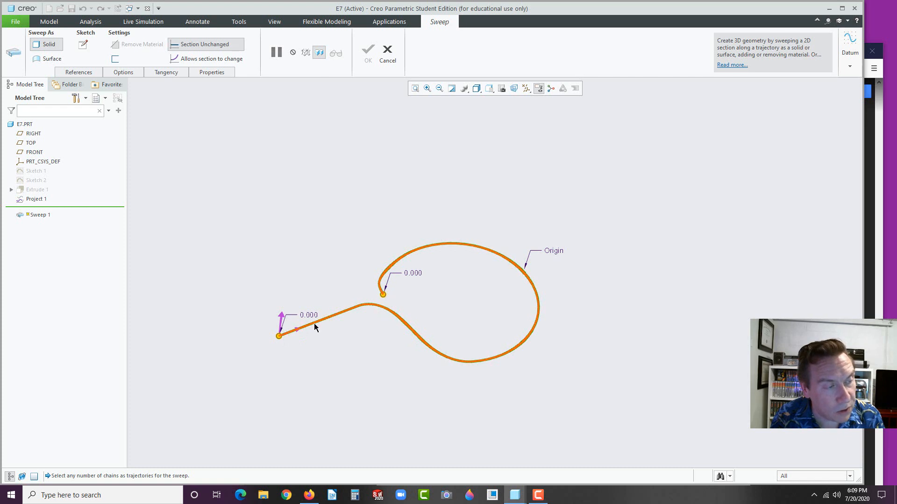
click(297, 334)
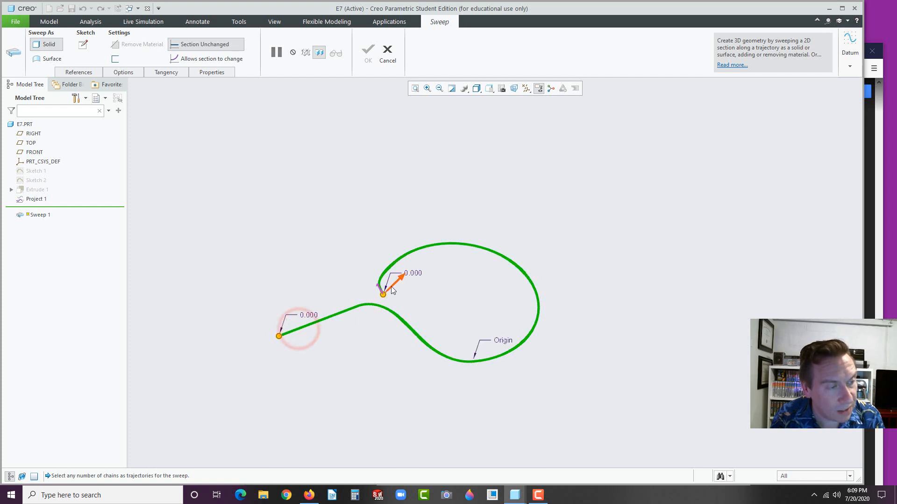
middle_drag(358, 277, 367, 289)
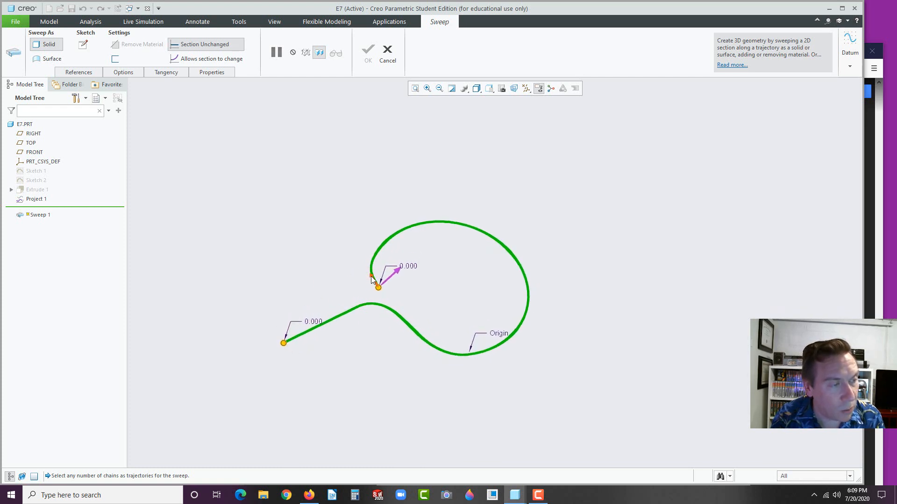
click(372, 279)
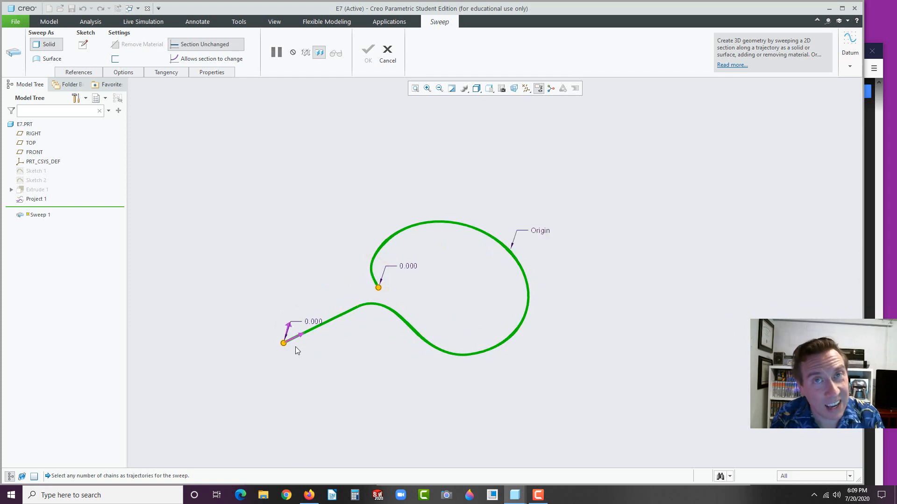
middle_drag(305, 354, 305, 339)
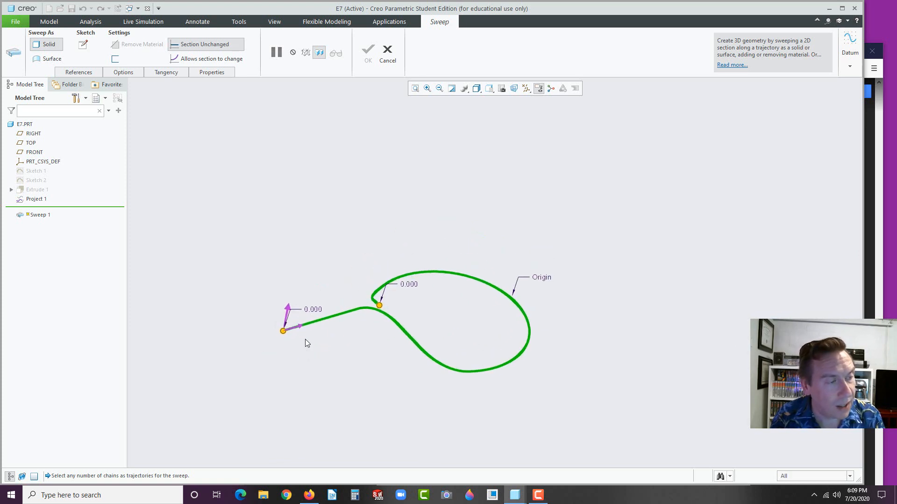
click(83, 45)
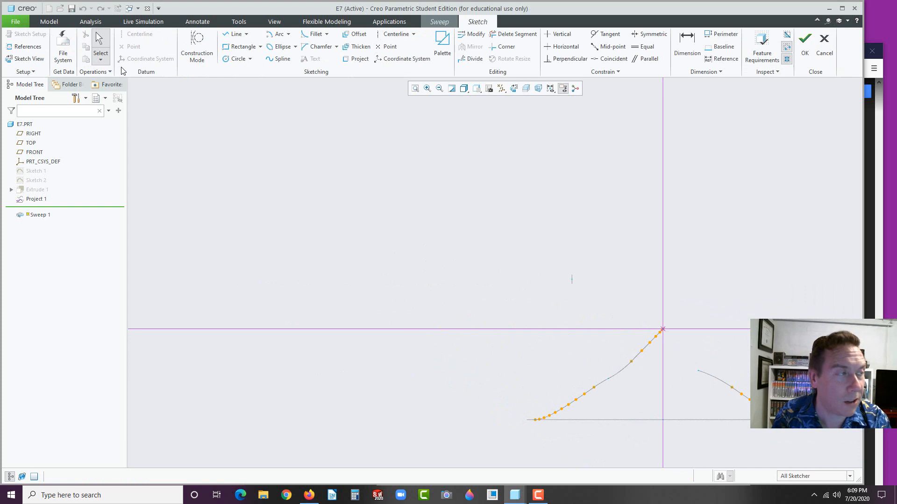
Sketch a Ø 0.500 circle centred on the trajectory start and finish the section
click(227, 60)
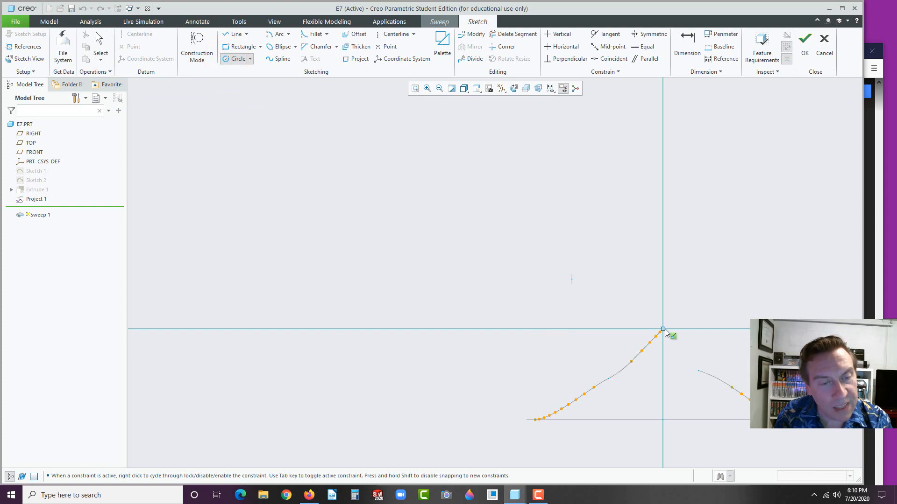
click(662, 332)
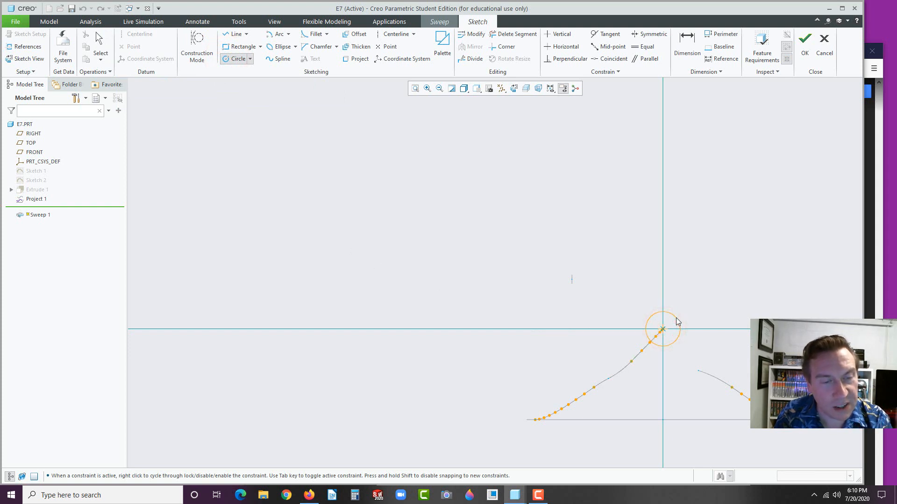
click(677, 320)
middle_click(692, 304)
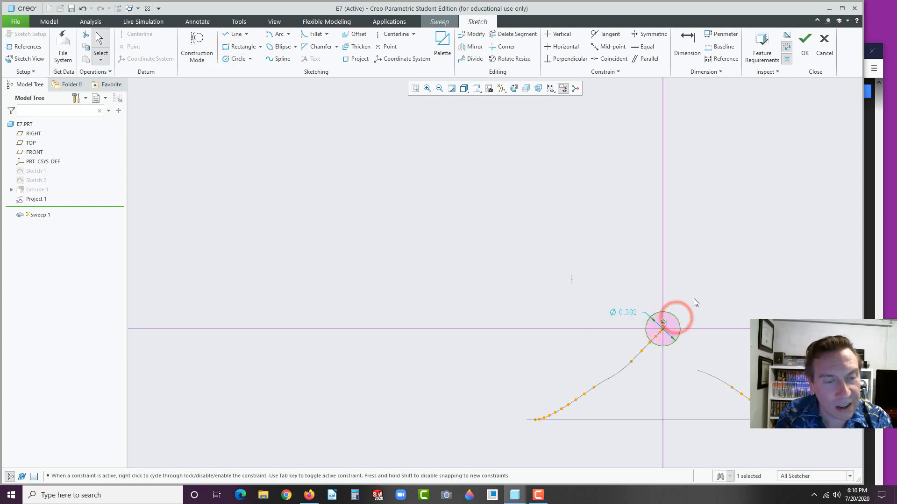
double_click(628, 310)
text(.5)
key(Return)
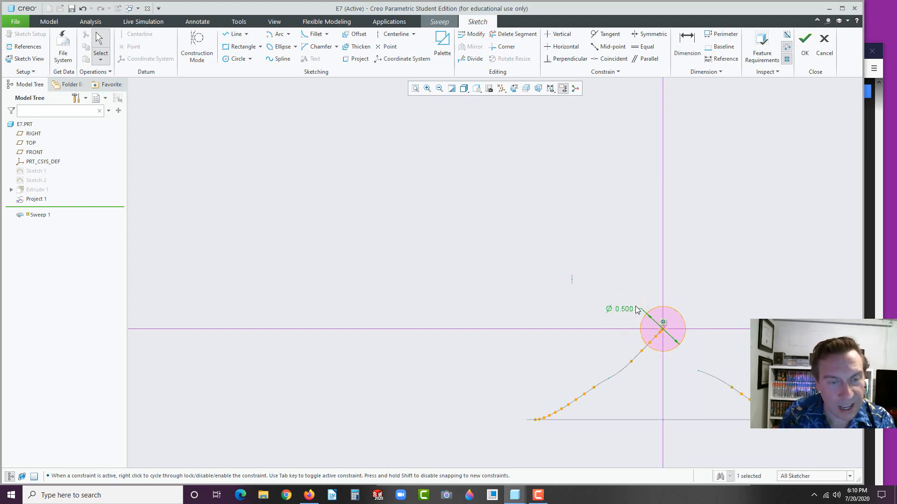
click(807, 55)
scroll(626, 304, up, 4)
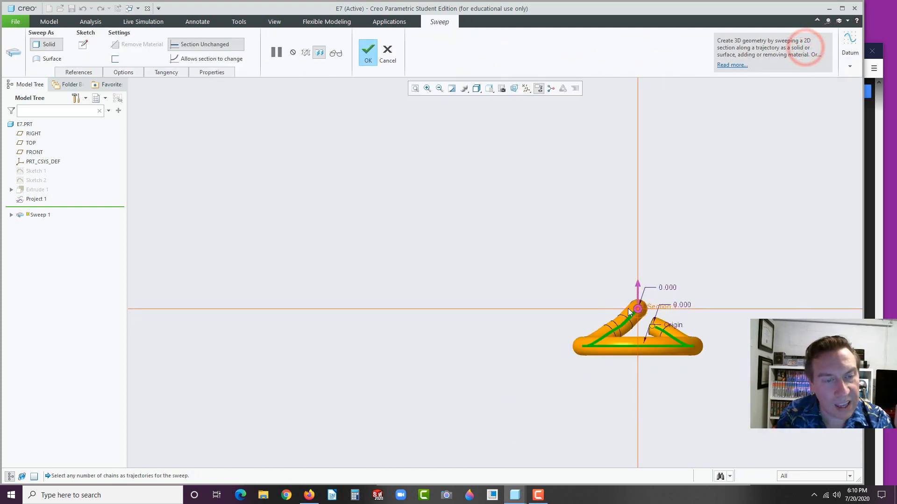
Inspect the tube preview from several angles and complete Sweep 1
mouse_move(628, 308)
middle_down()
mouse_move(687, 332)
mouse_move(676, 339)
middle_up()
scroll(741, 371, down, 2)
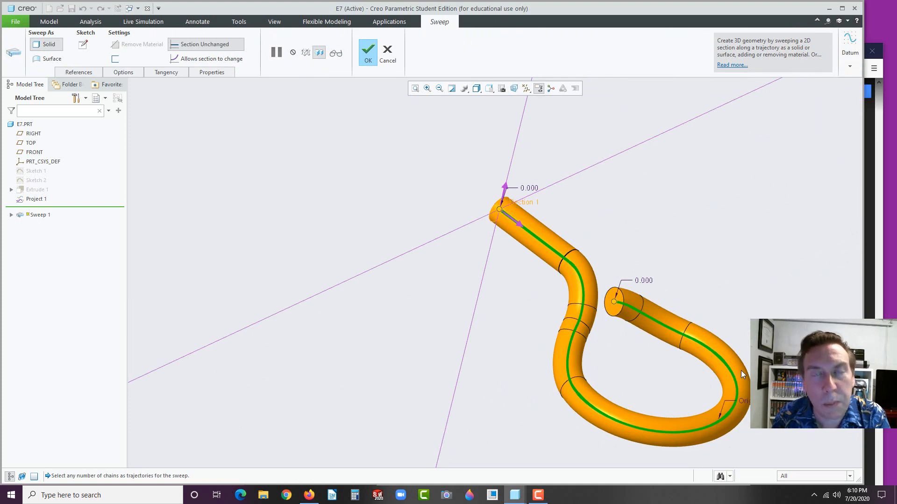
middle_drag(695, 353, 709, 340)
scroll(685, 282, down, 2)
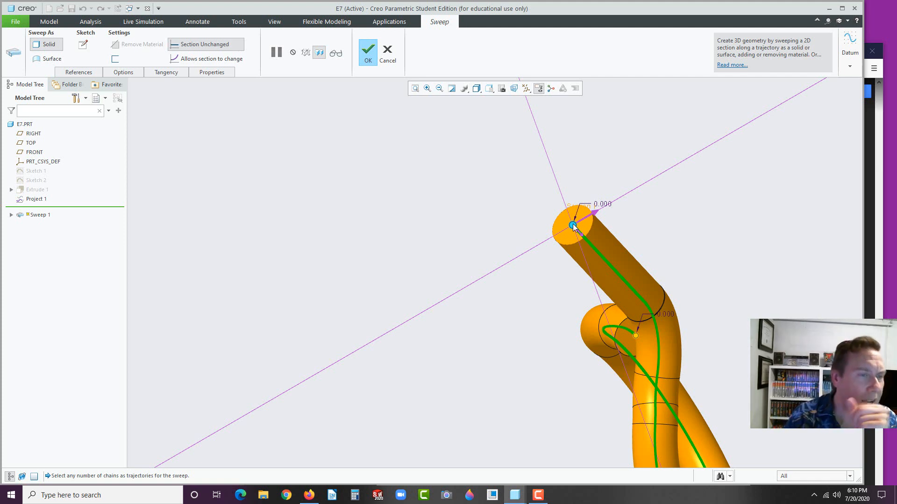
middle_drag(654, 229, 617, 225)
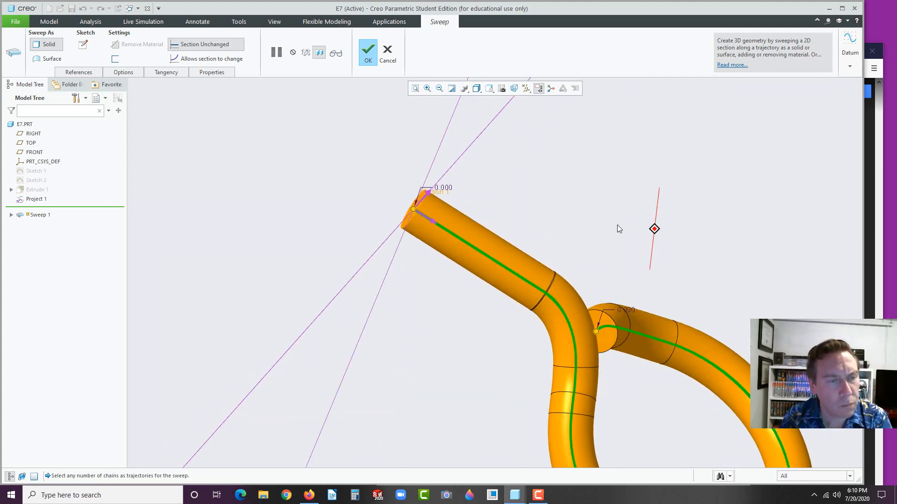
scroll(617, 229, up, 5)
click(368, 52)
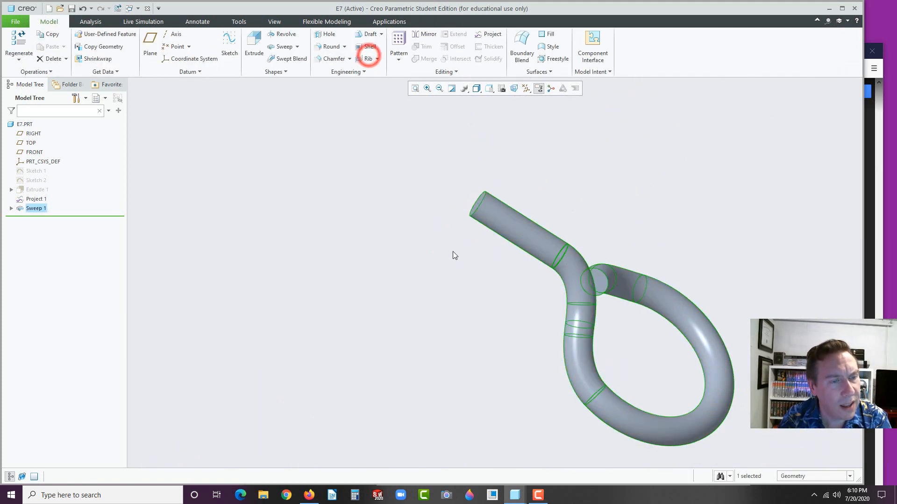
scroll(453, 255, up, 2)
mouse_move(486, 210)
middle_down()
mouse_move(509, 275)
mouse_move(486, 270)
mouse_move(530, 280)
mouse_move(484, 276)
mouse_move(489, 270)
middle_up()
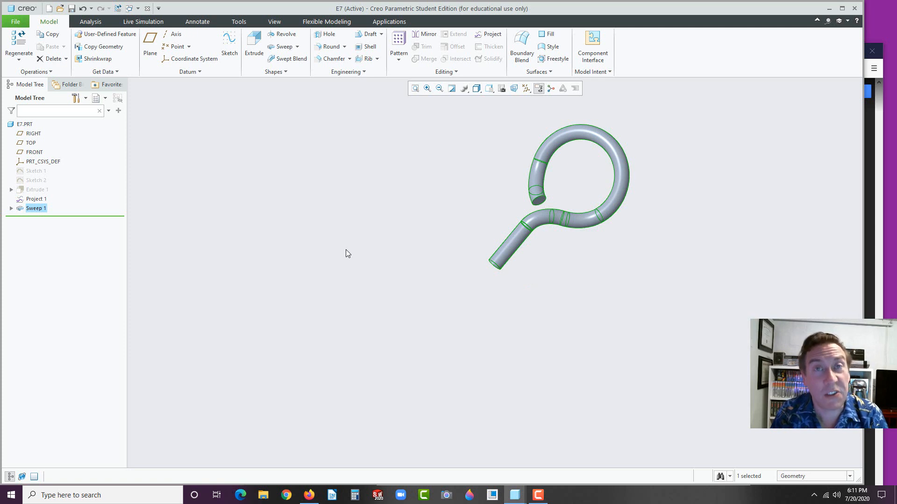
Orient the view to look straight onto the FRONT datum plane
click(34, 153)
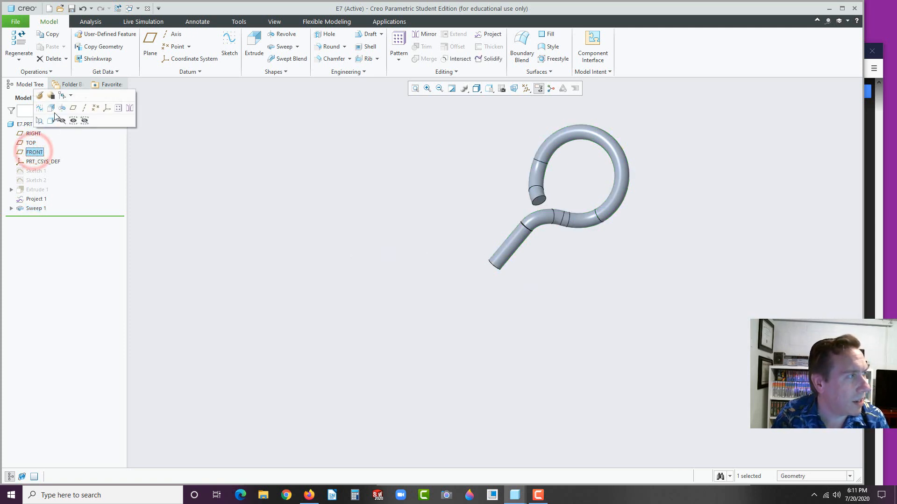
click(40, 110)
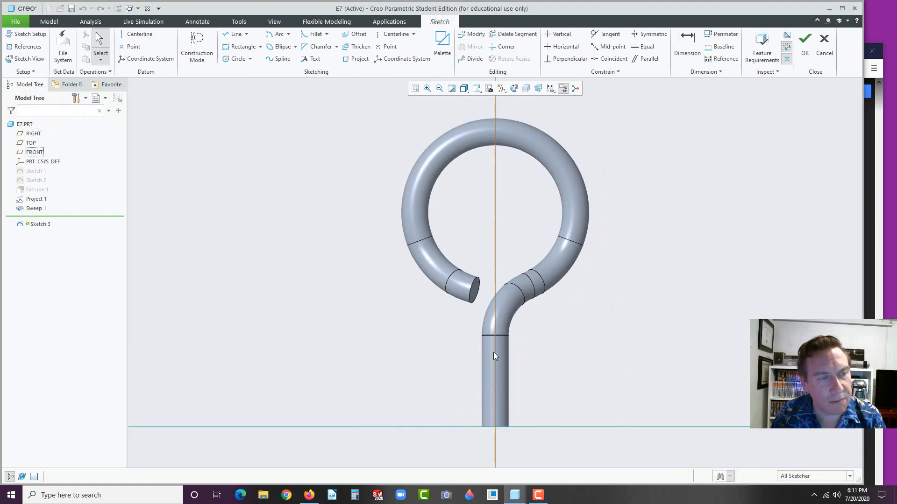
click(477, 89)
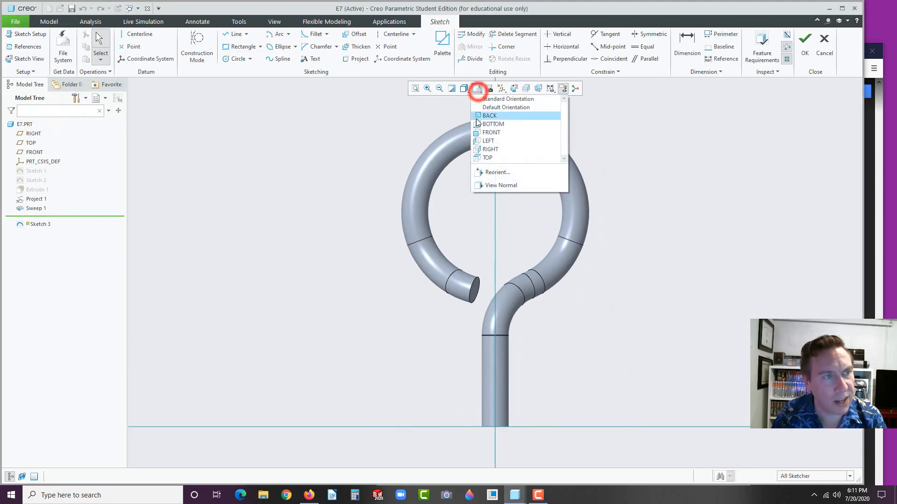
click(487, 4)
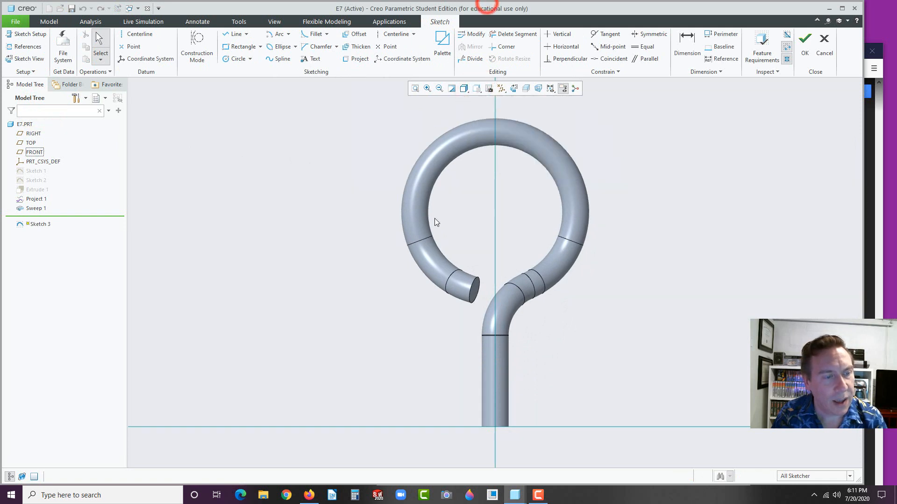
scroll(434, 218, up, 5)
scroll(459, 371, up, 2)
scroll(469, 365, down, 2)
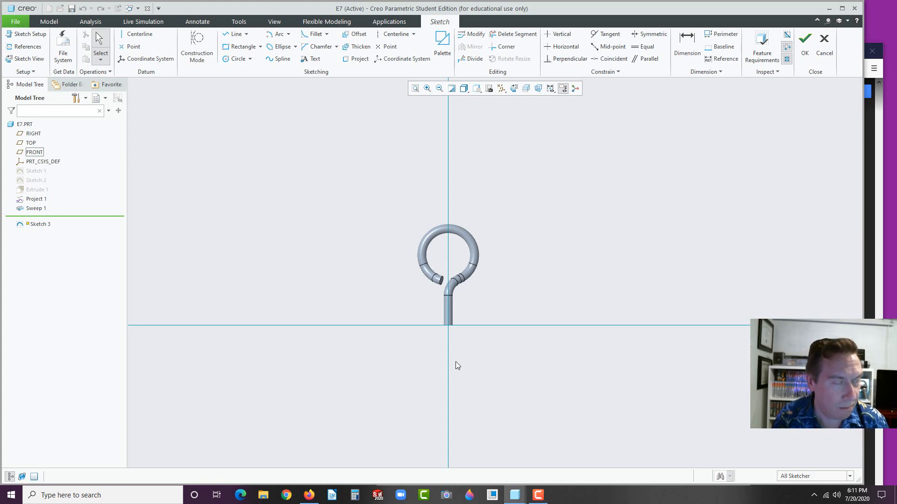
Draw a 7.000-long vertical line straight down from the shaft's end
click(232, 34)
click(447, 329)
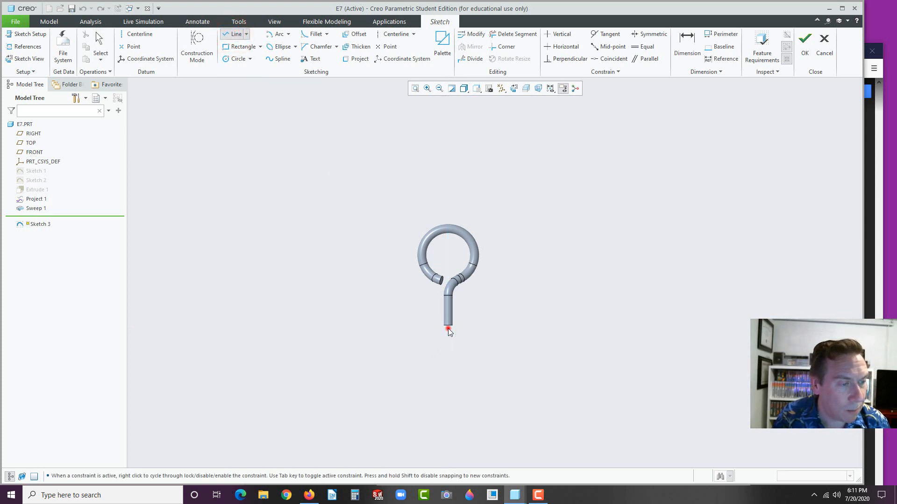
click(449, 420)
middle_click(500, 404)
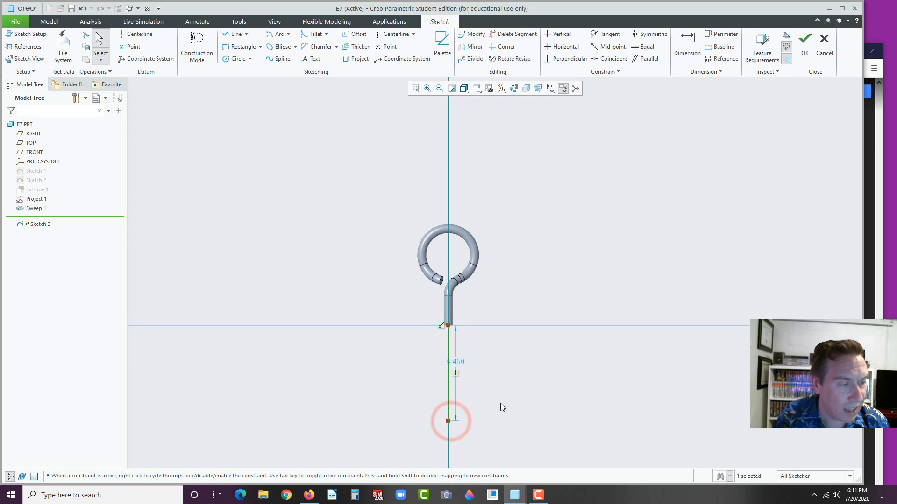
double_click(456, 361)
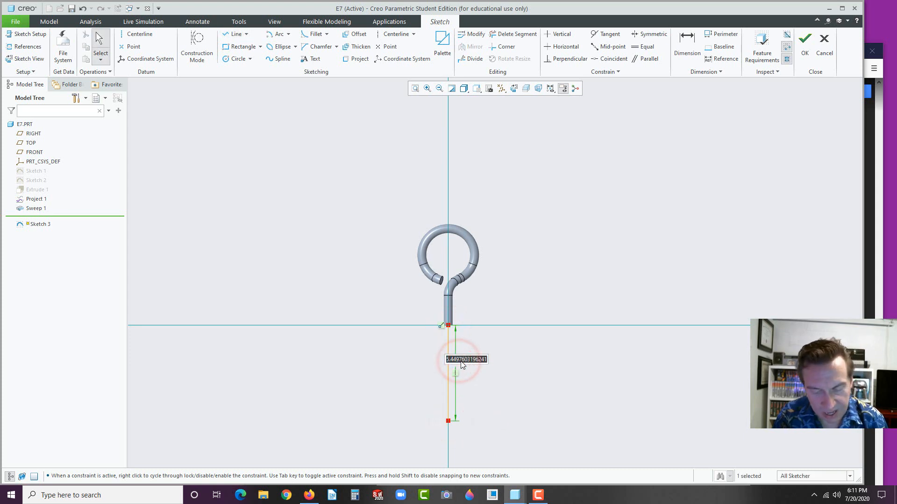
key(Return)
scroll(509, 375, up, 4)
scroll(471, 430, down, 4)
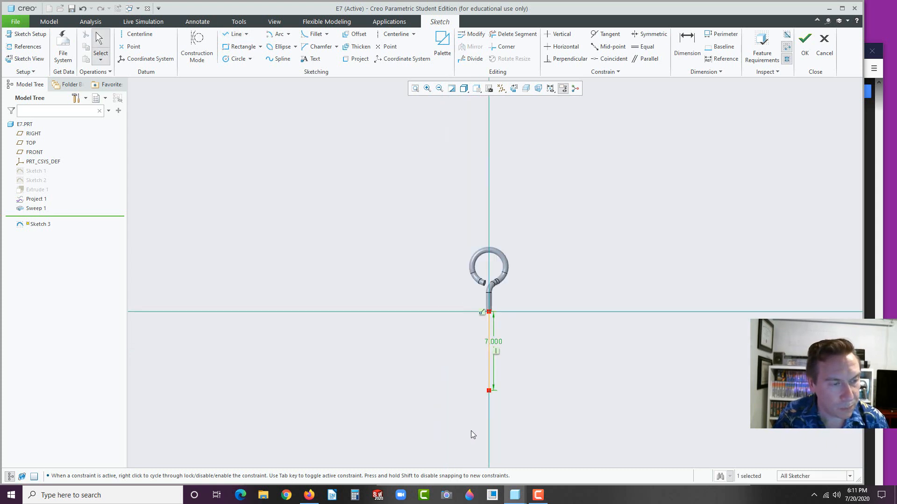
scroll(482, 419, down, 1)
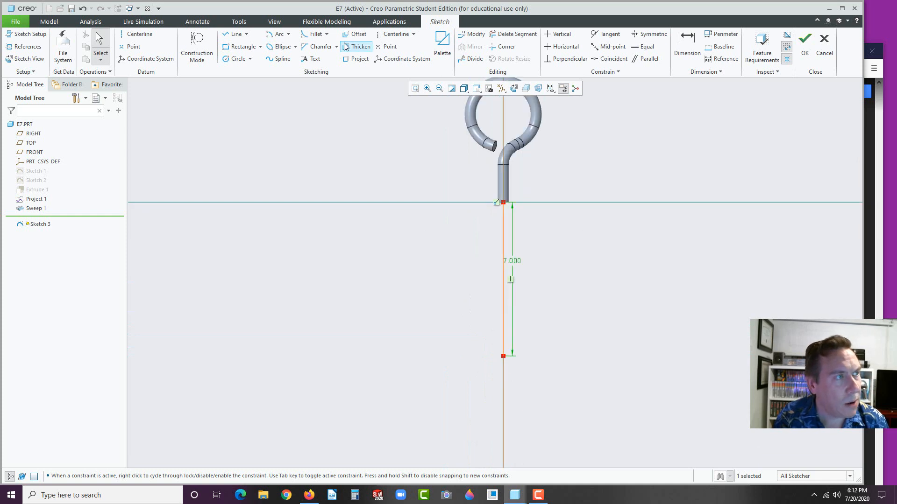
Draw a tangent-end arc from the line's lower end, curving down and left
click(289, 34)
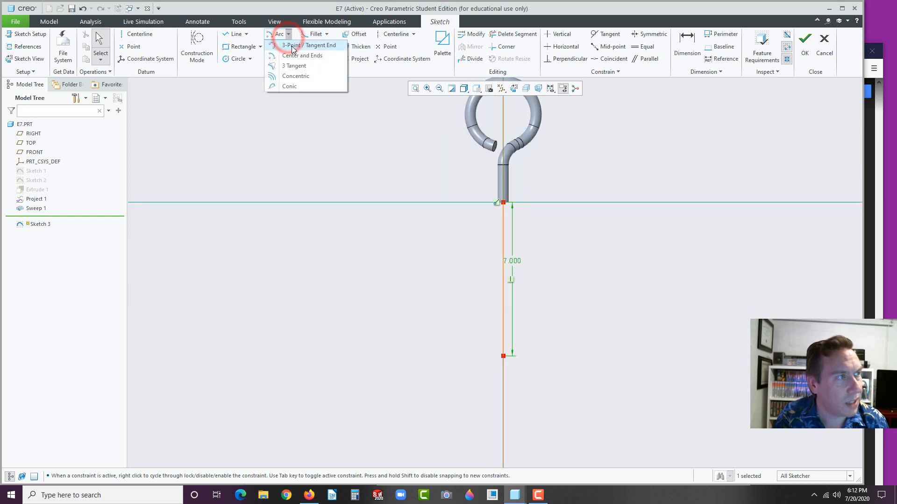
click(309, 46)
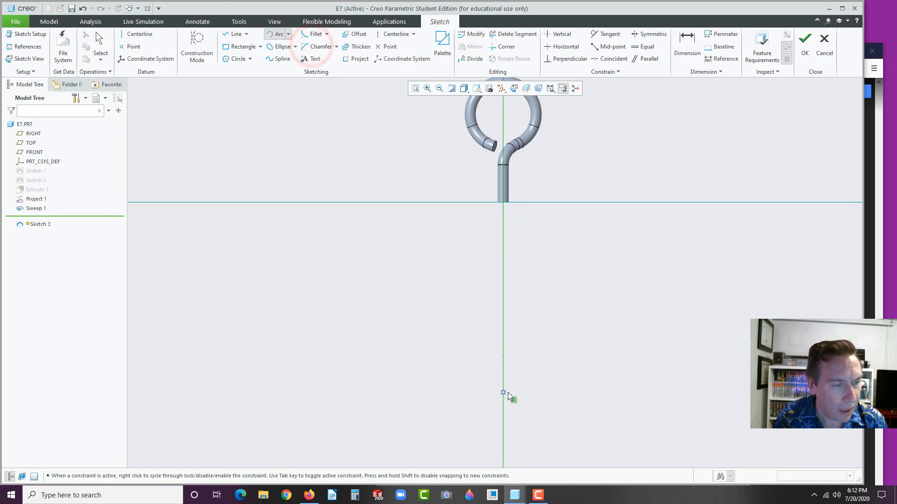
click(503, 358)
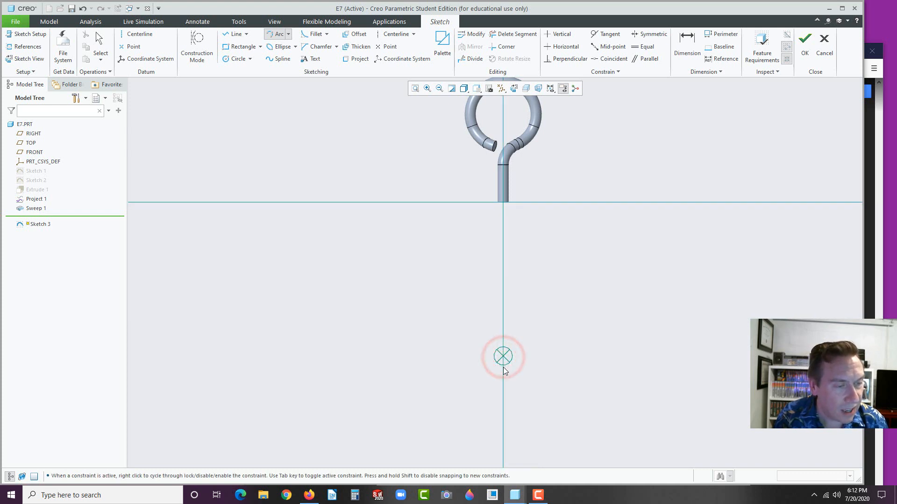
click(489, 388)
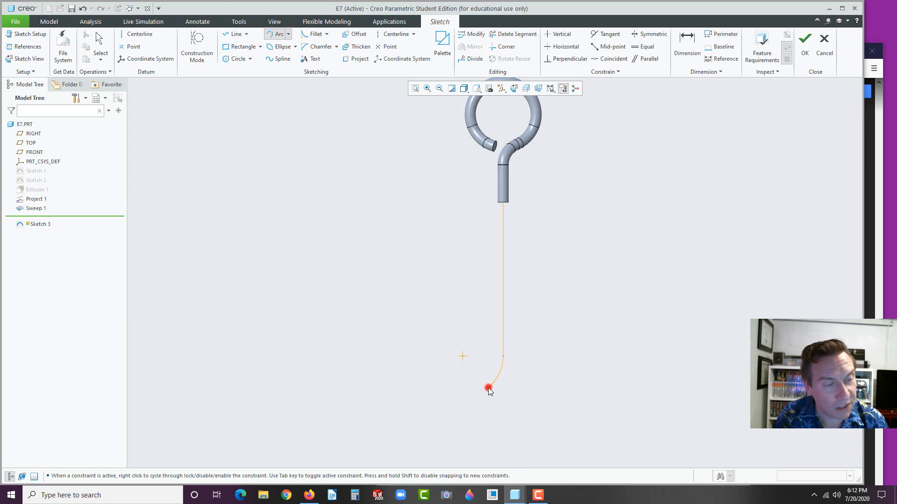
middle_click(433, 420)
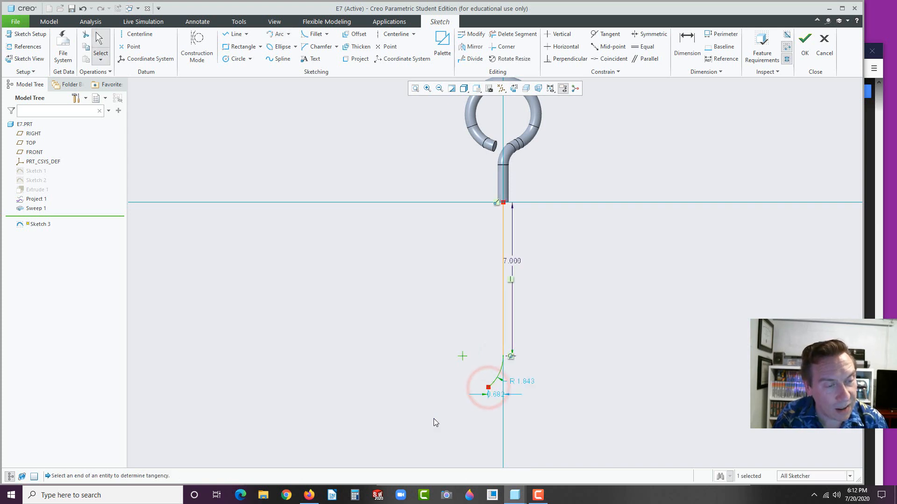
Set the arc's radius to 1.000, correcting a mistaken 13.000 entry
double_click(526, 382)
text(13)
key(Return)
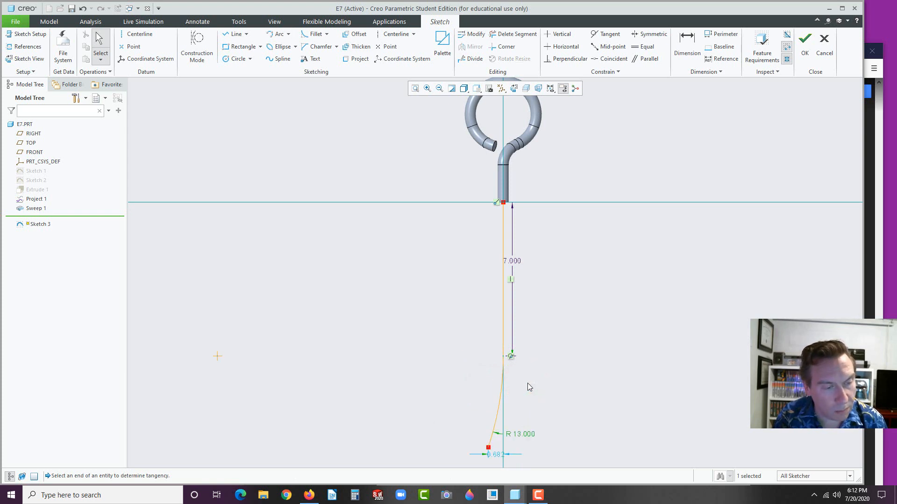
double_click(526, 432)
text(1)
key(Return)
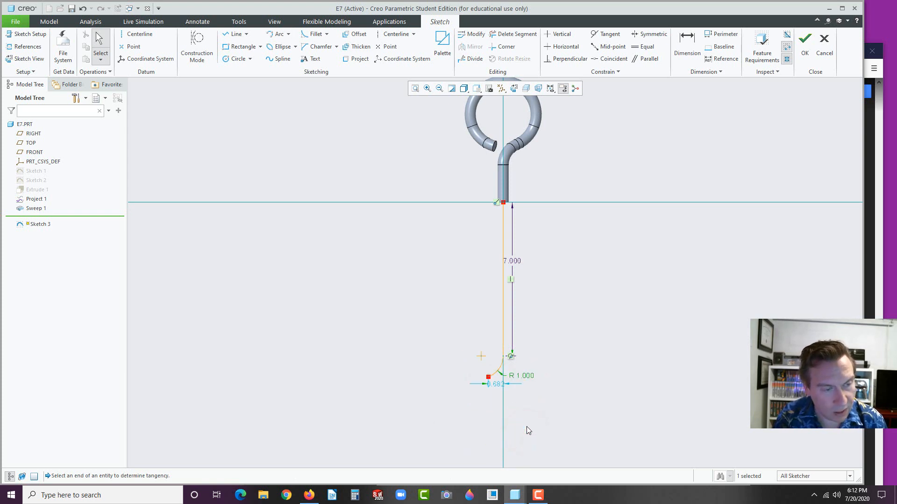
click(566, 373)
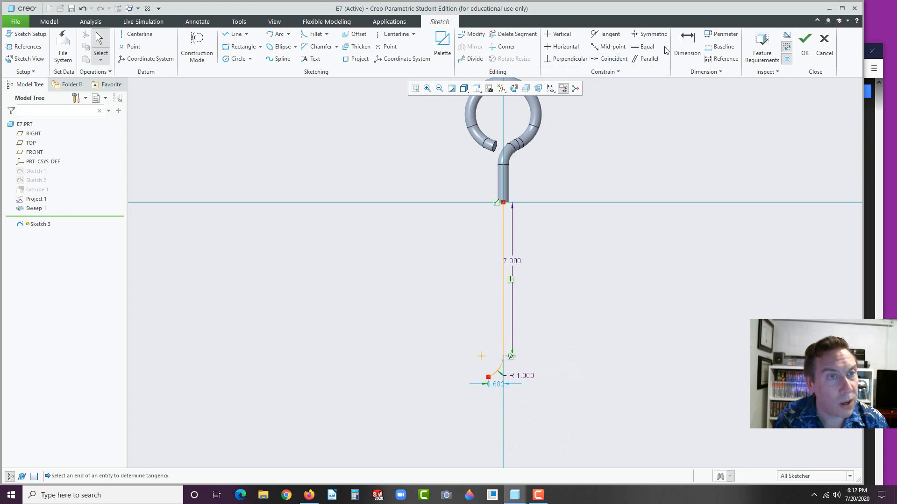
click(392, 34)
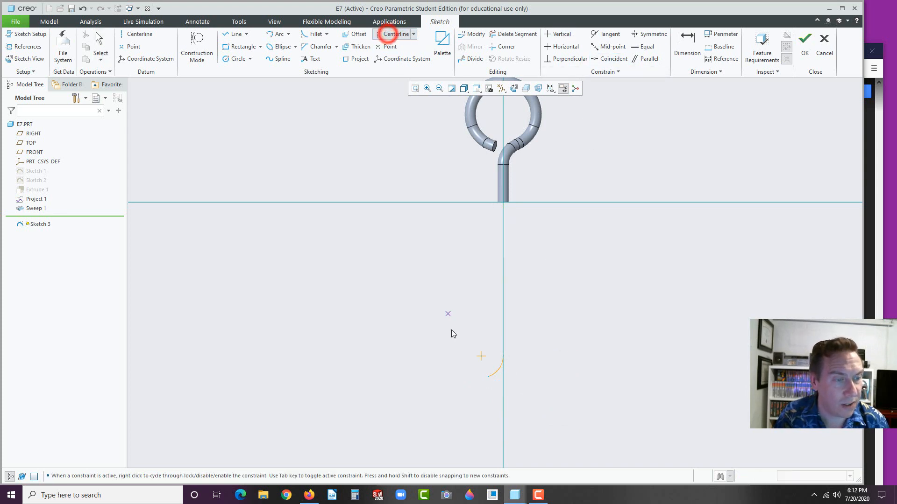
Draw a centerline from the arc's lower end through its centre at 45°, then finish Sketch 3
click(487, 377)
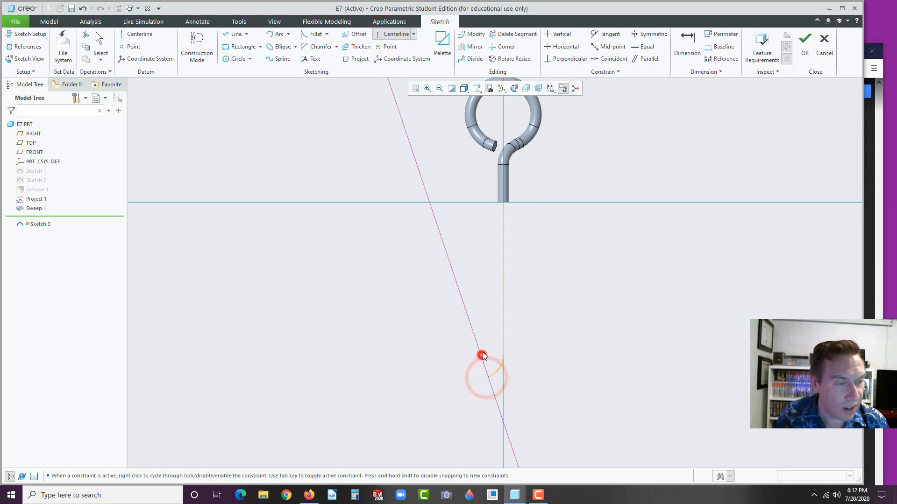
click(481, 356)
middle_click(484, 306)
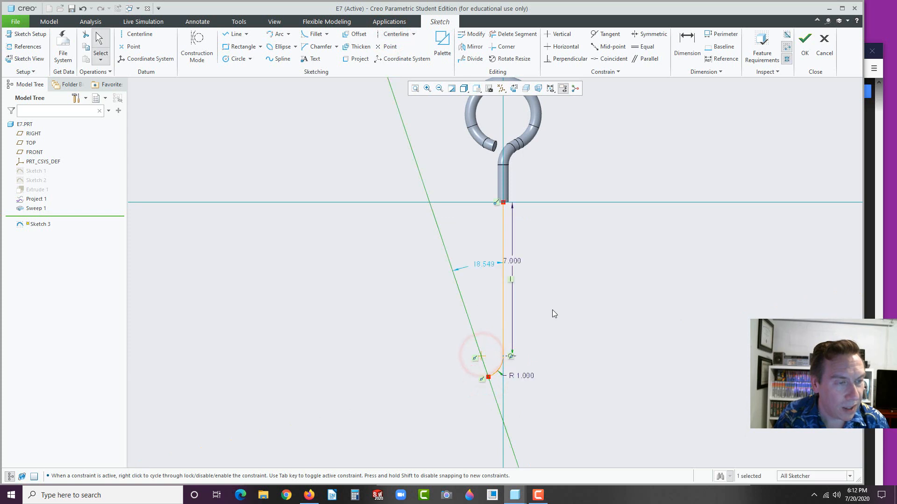
double_click(485, 265)
text(45)
key(Return)
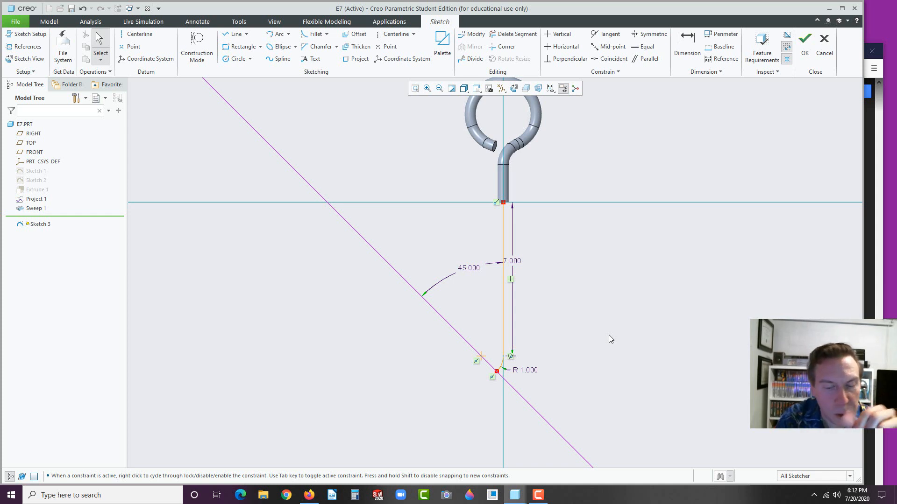
click(804, 45)
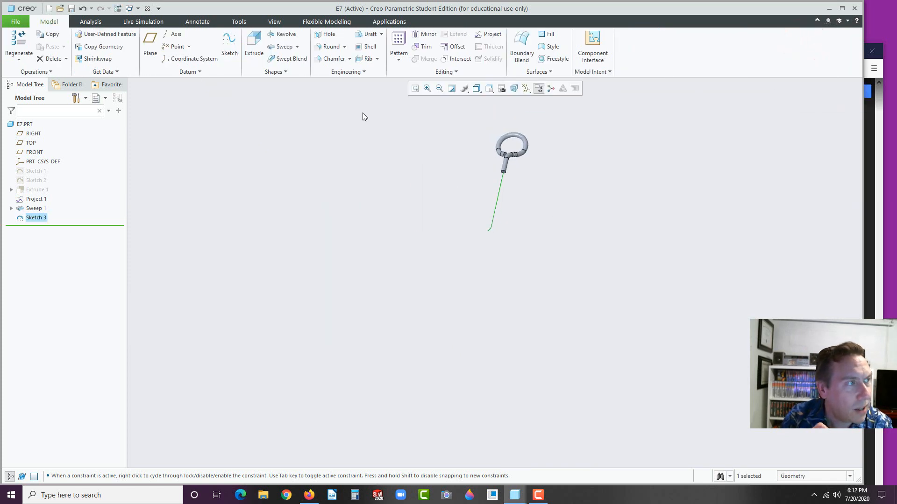
Start a sweep along Sketch 3 with its start point moved to the shaft end
click(283, 46)
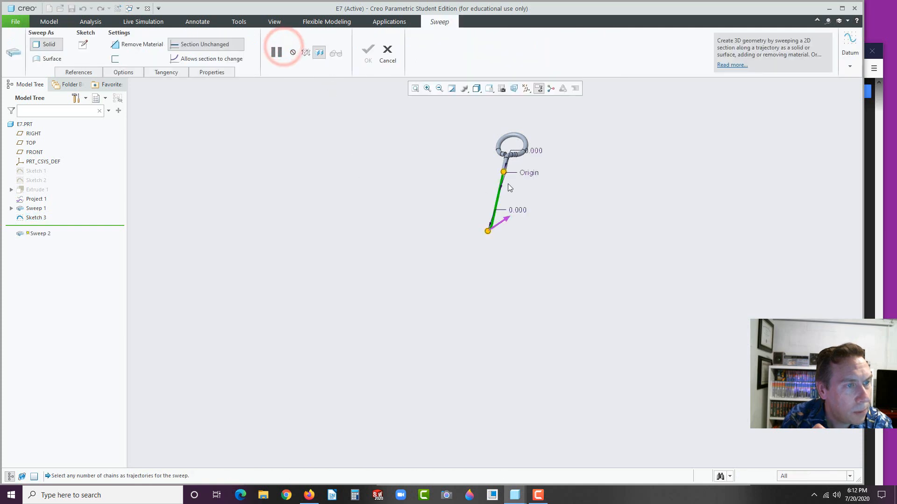
scroll(519, 174, down, 4)
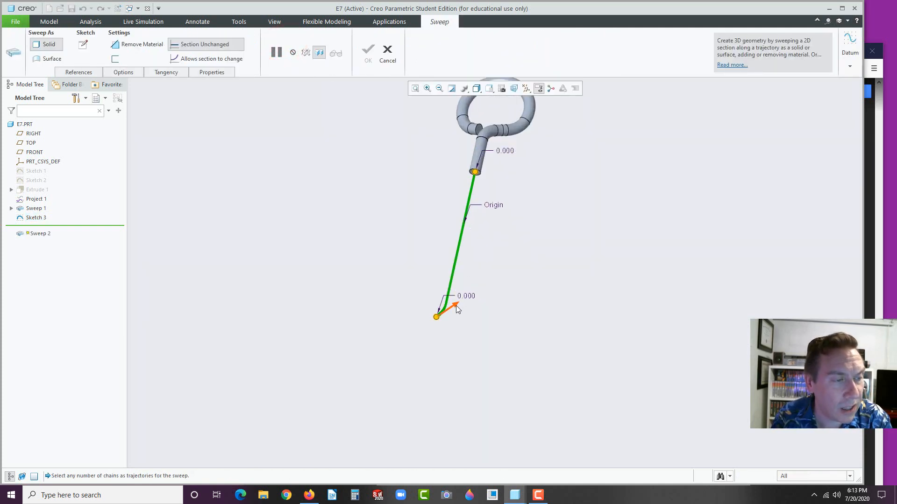
click(456, 305)
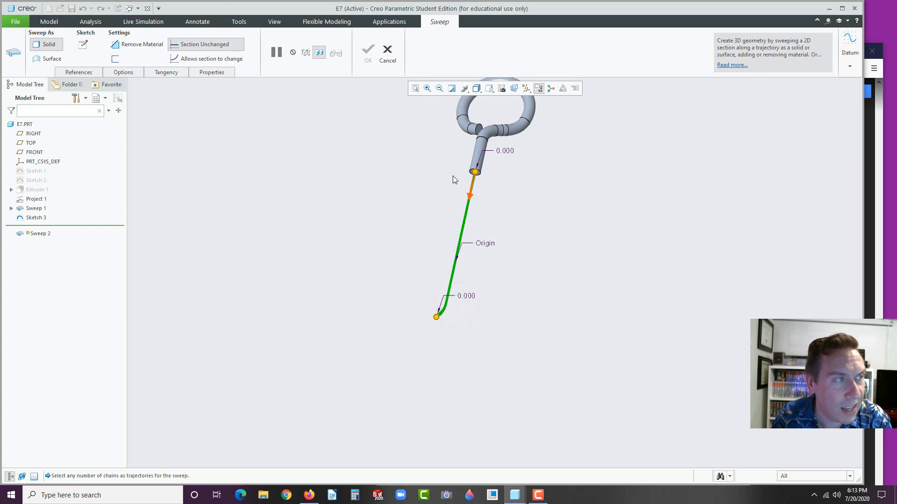
Sketch a circular cross-section at the path start matching the hook tube's diameter
click(83, 46)
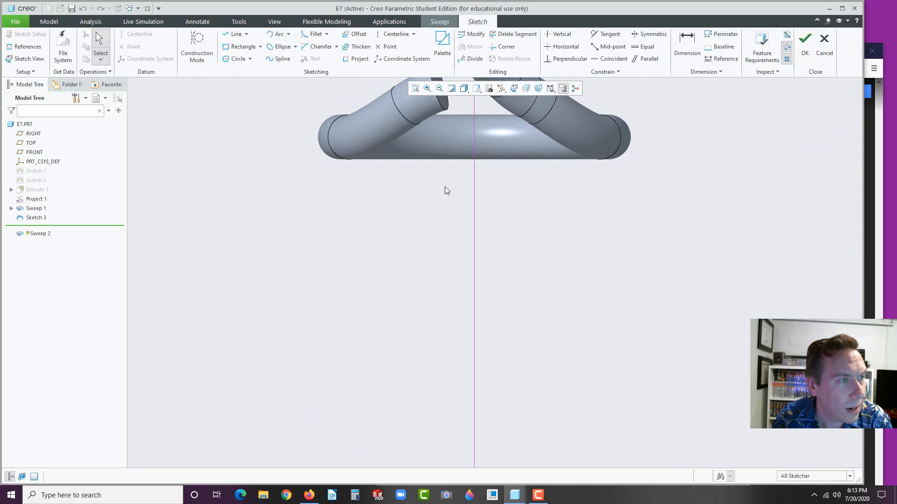
scroll(460, 138, up, 3)
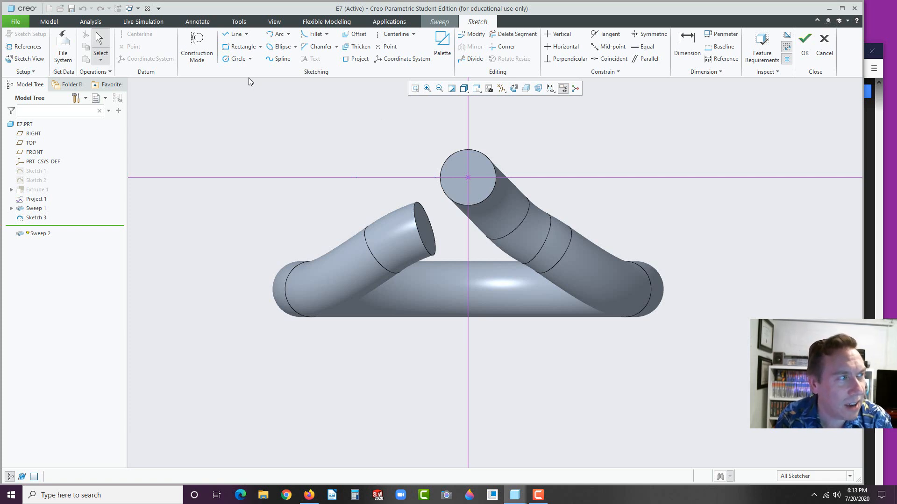
click(235, 59)
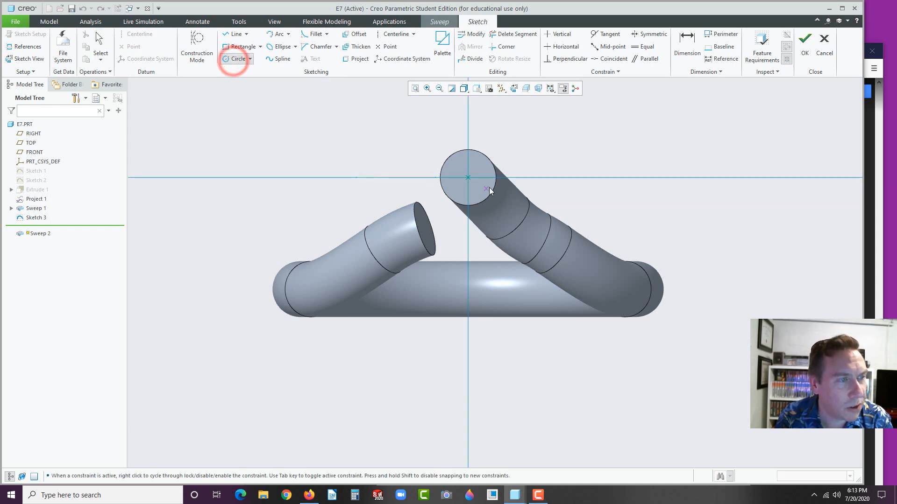
click(468, 178)
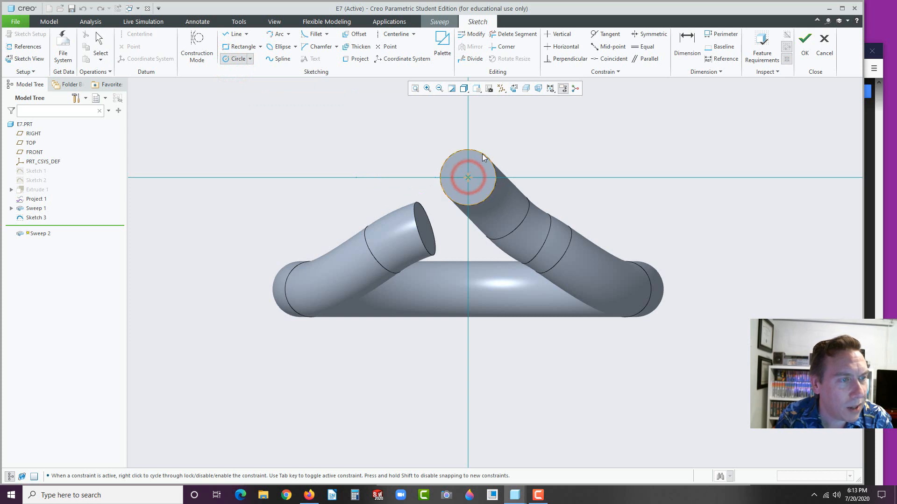
click(483, 156)
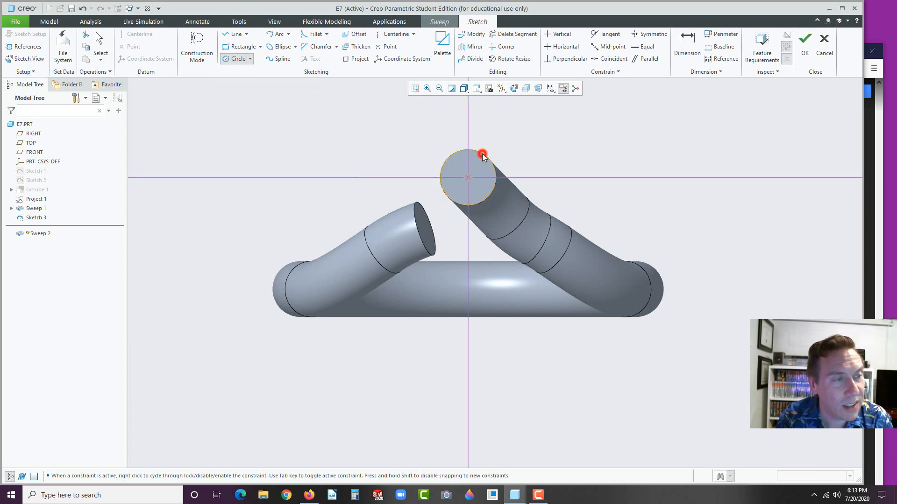
middle_click(576, 159)
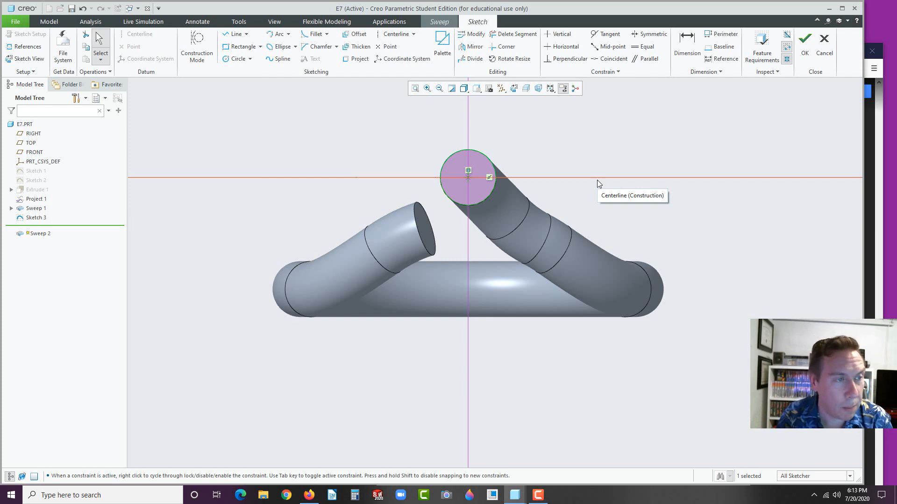
click(804, 41)
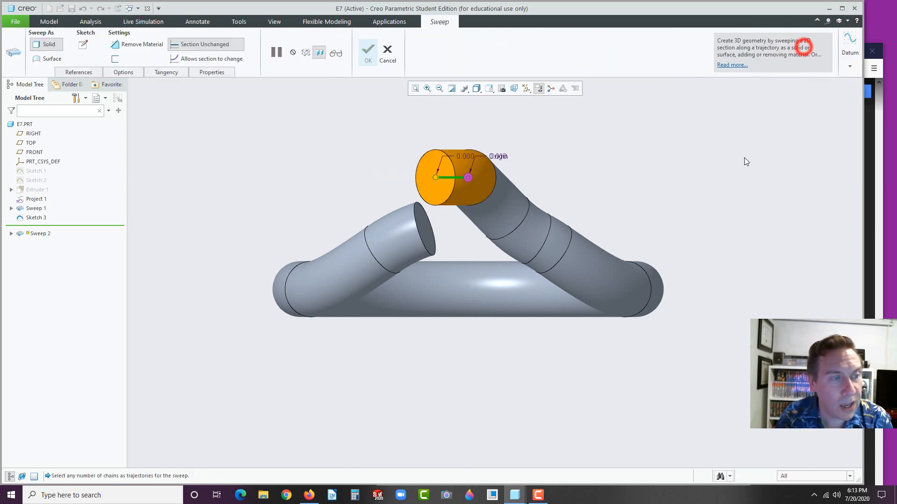
Confirm Sweep 2 and orbit the model to inspect the new rod
middle_drag(691, 203, 609, 283)
click(368, 51)
middle_drag(438, 267, 548, 298)
scroll(548, 299, down, 3)
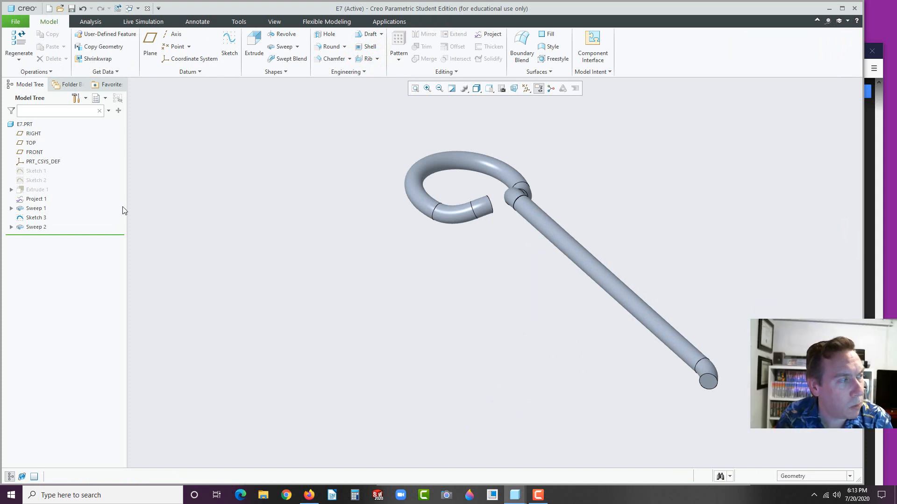
Mirror Sweep 1 and Sweep 2 about the rod's end face to create Mirror 1
click(31, 208)
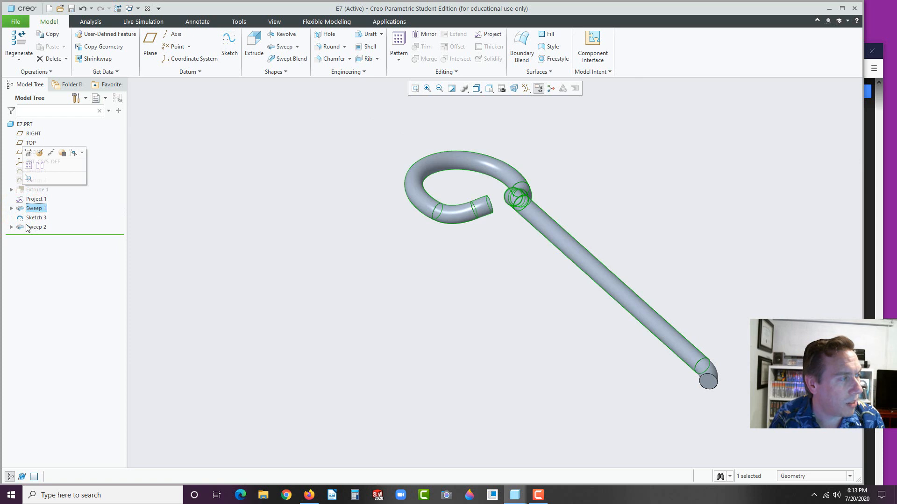
ctrl+click(33, 227)
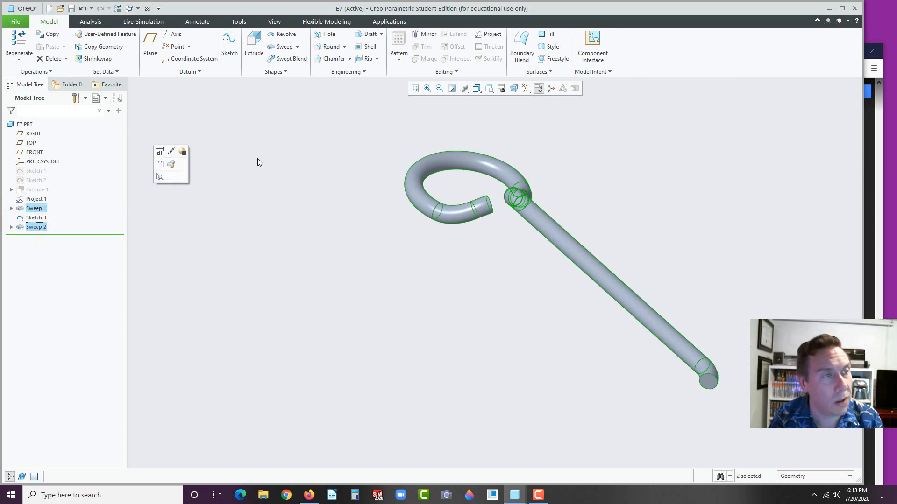
click(422, 35)
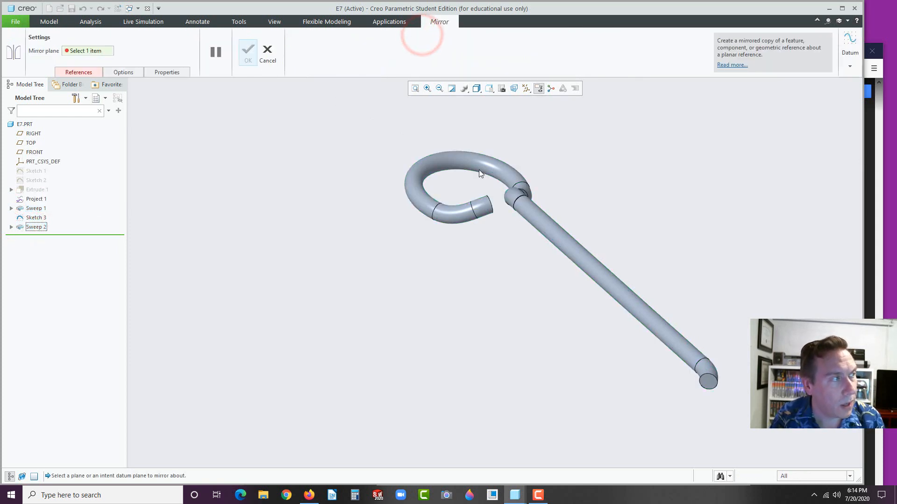
click(707, 378)
click(709, 381)
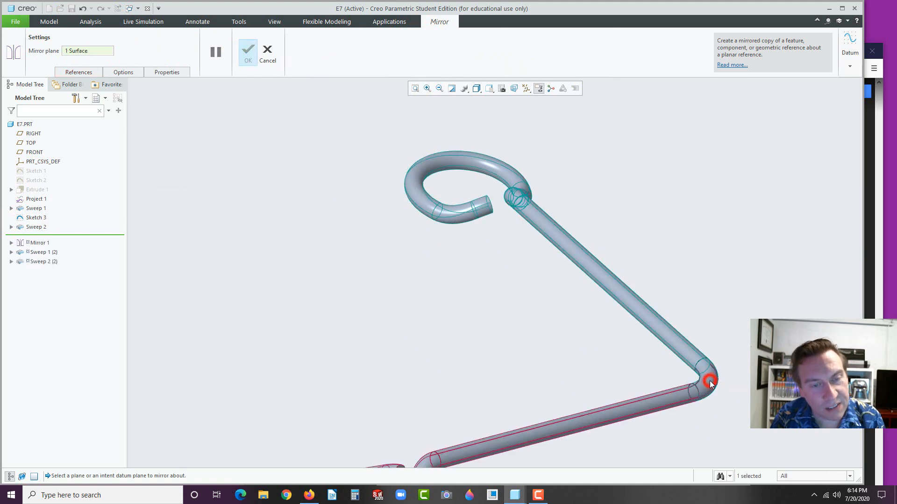
click(248, 52)
click(299, 198)
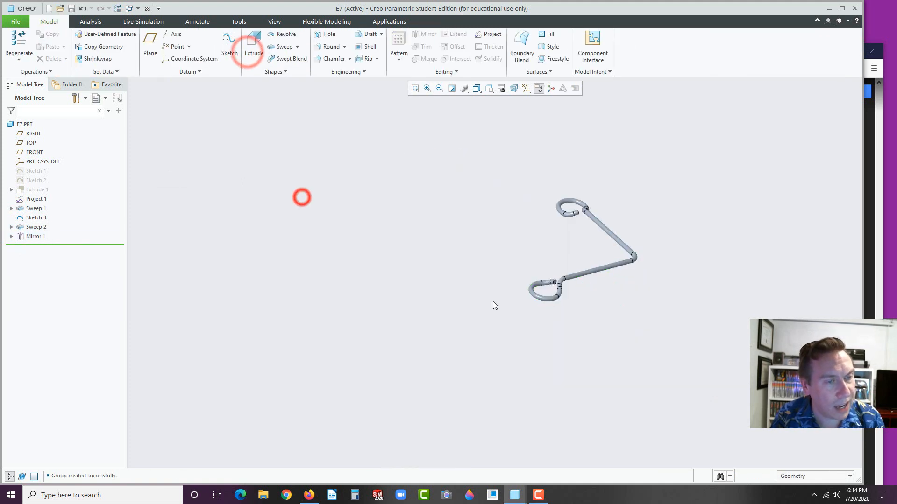
scroll(607, 247, up, 5)
middle_drag(585, 244, 594, 257)
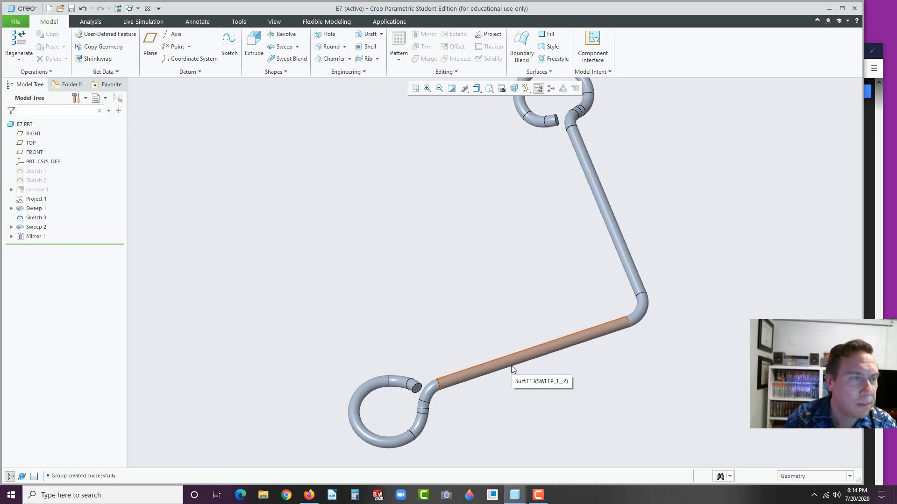
scroll(433, 268, down, 2)
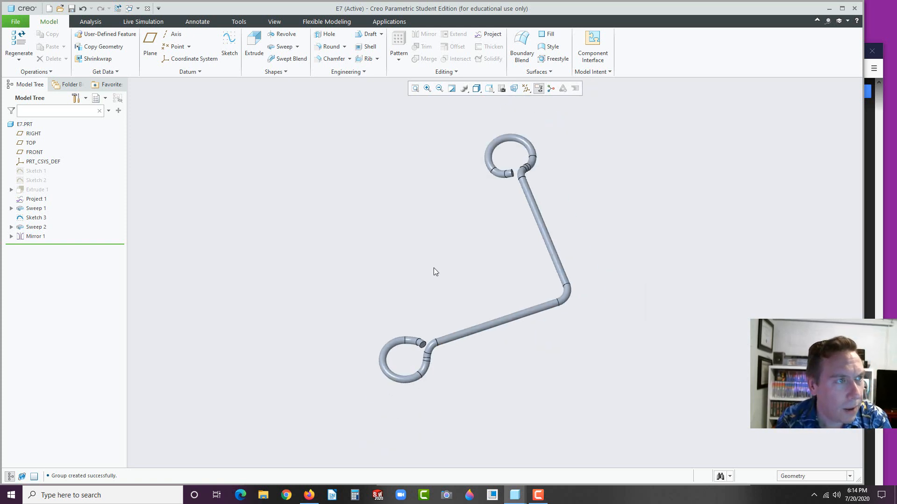
Start Revolve 1 on the RIGHT plane and lay a horizontal centerline through the rod's lower bend
click(28, 134)
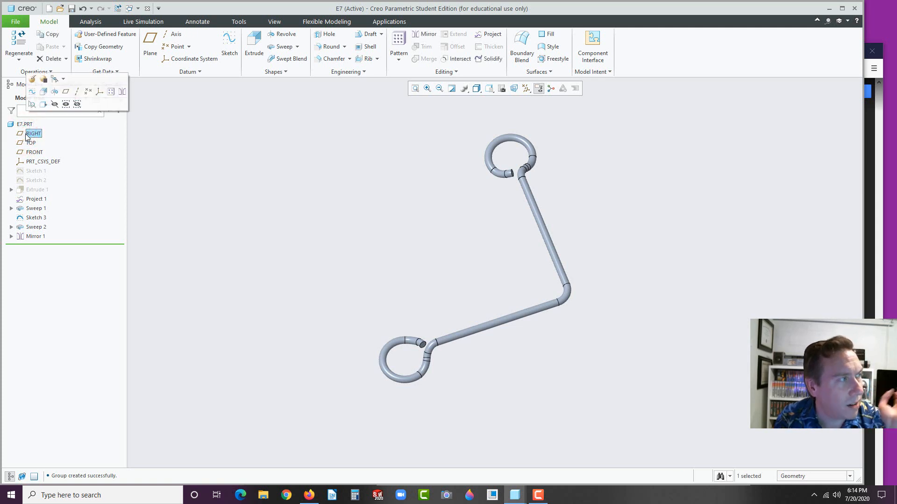
click(54, 95)
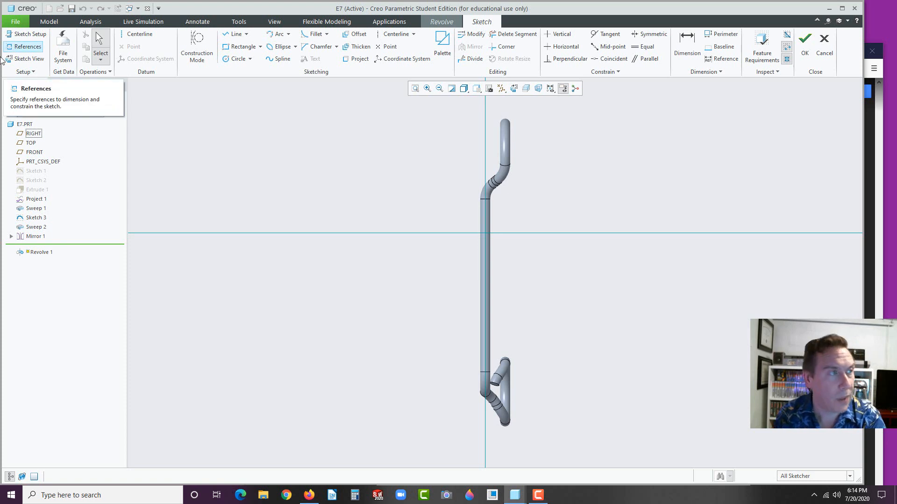
click(391, 34)
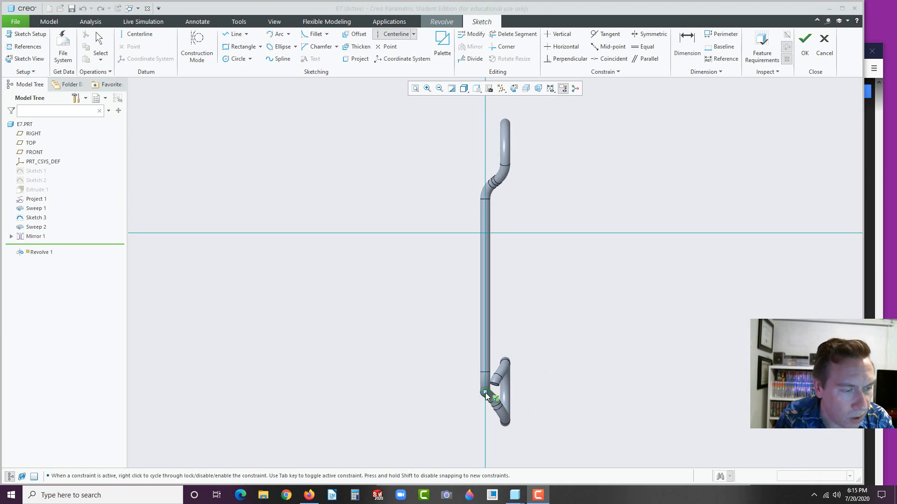
scroll(486, 392, up, 3)
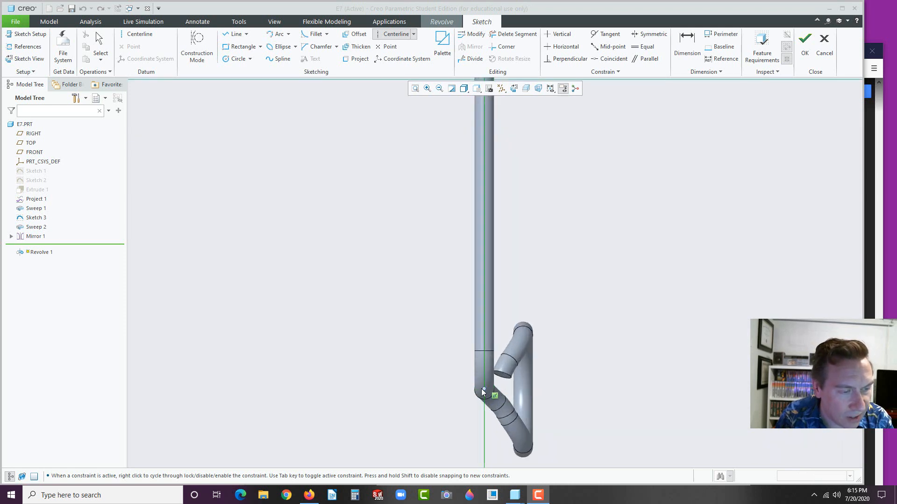
click(485, 391)
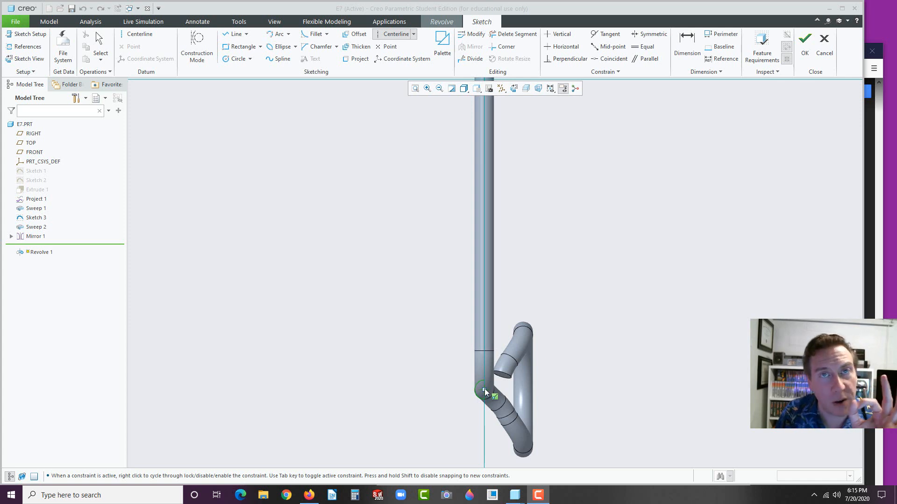
click(485, 390)
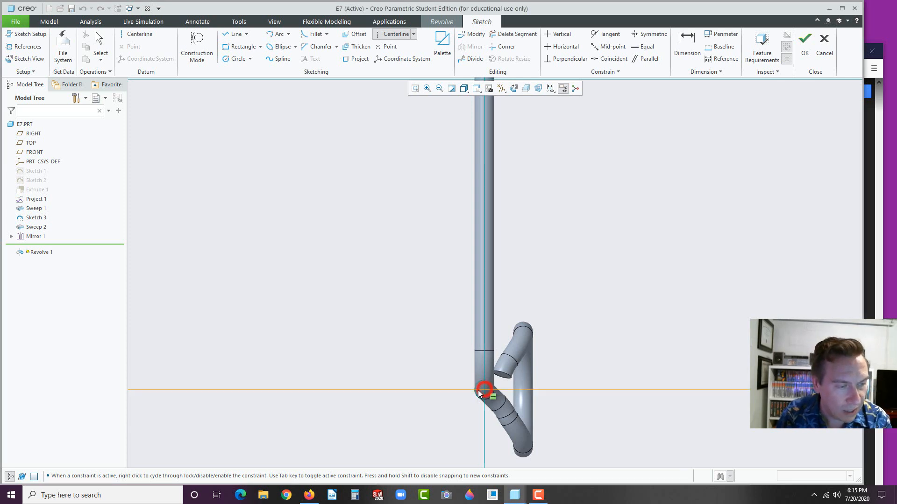
Finish the horizontal centerline and sketch a small circle beside the rod
click(415, 390)
middle_click(414, 388)
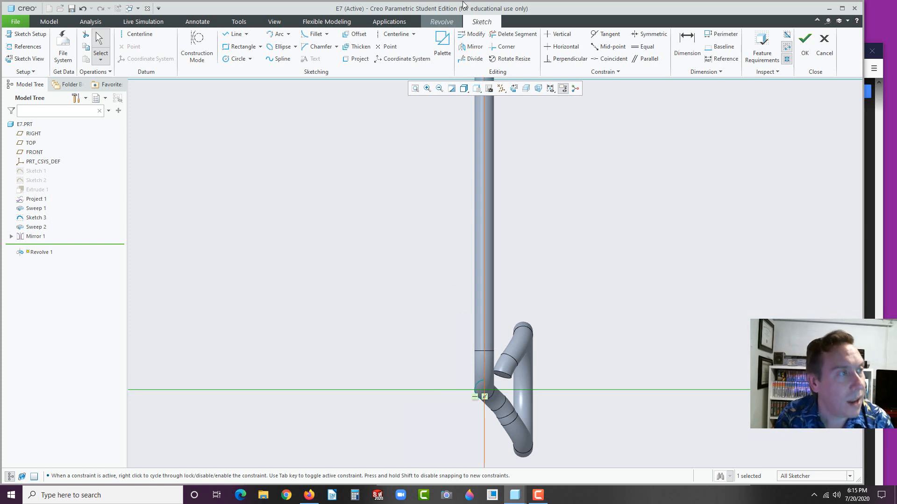
click(226, 59)
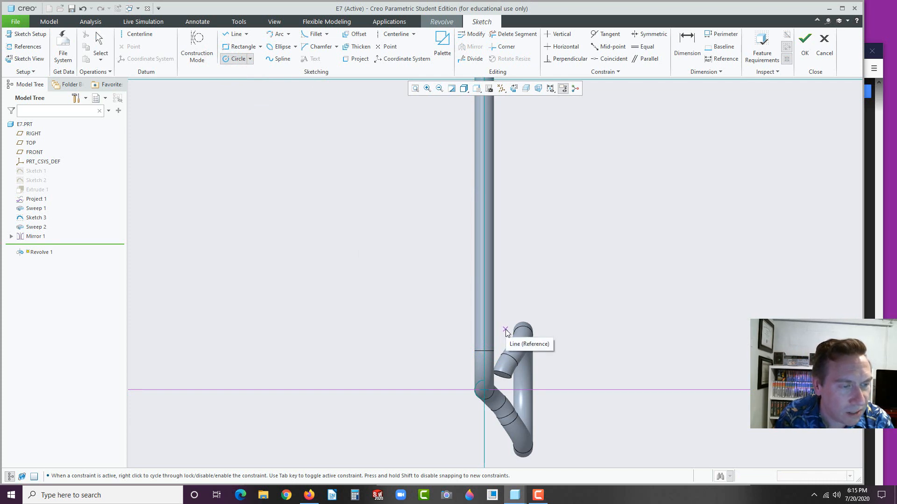
click(505, 331)
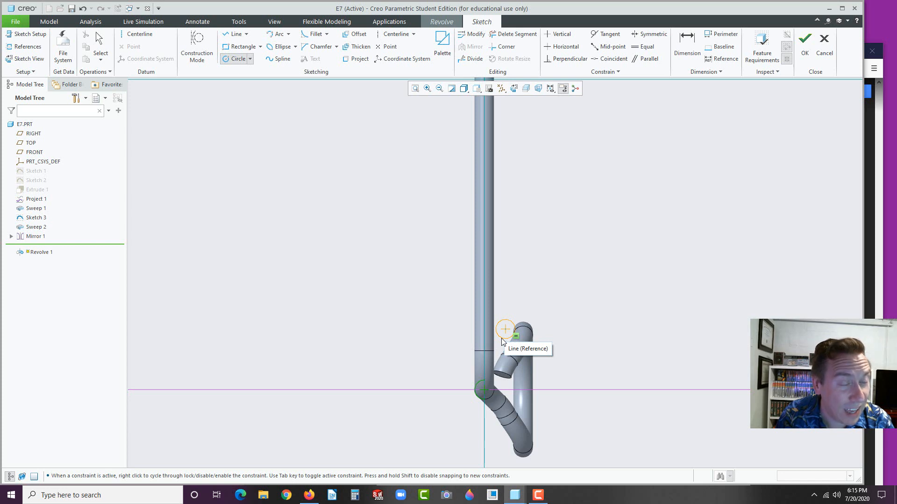
click(501, 341)
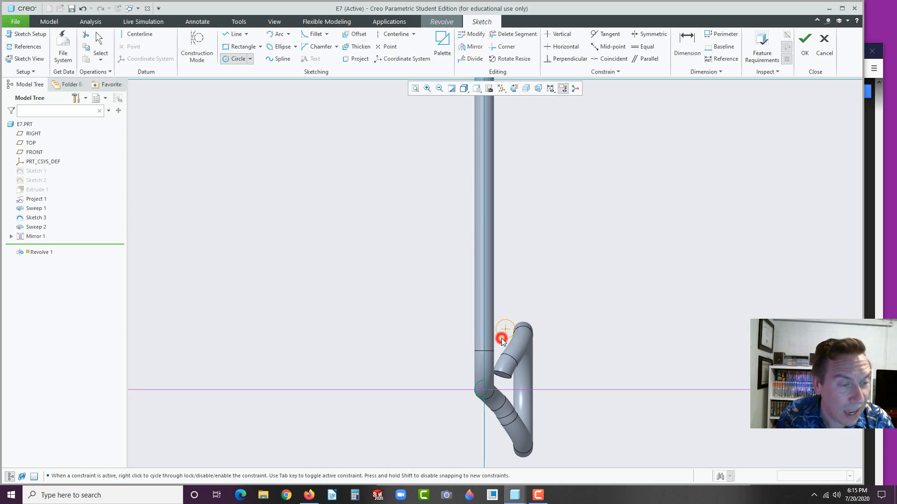
middle_click(552, 297)
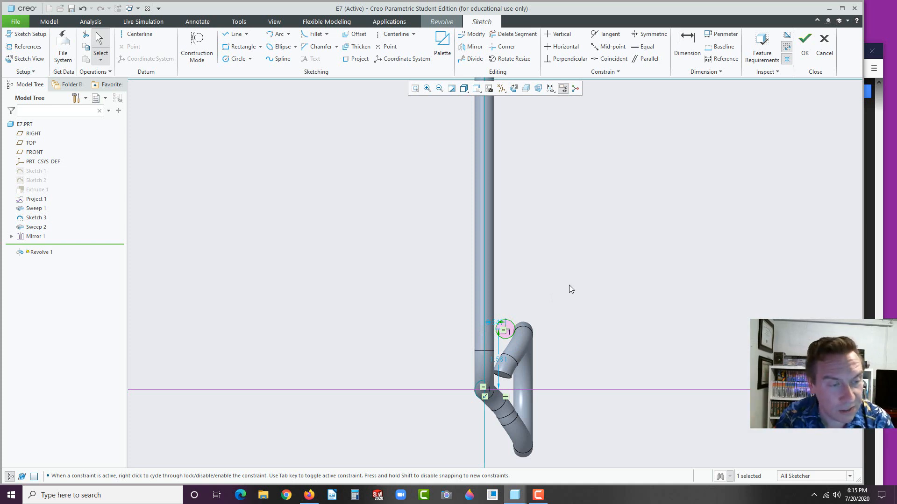
Set the circle's horizontal offset from the vertical axis to 0.490
drag(493, 323, 524, 293)
double_click(526, 292)
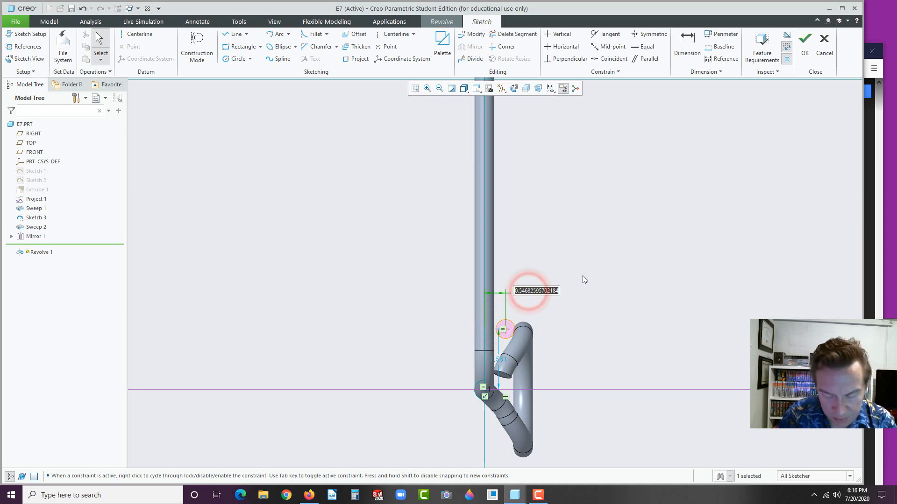
text(.49)
key(Return)
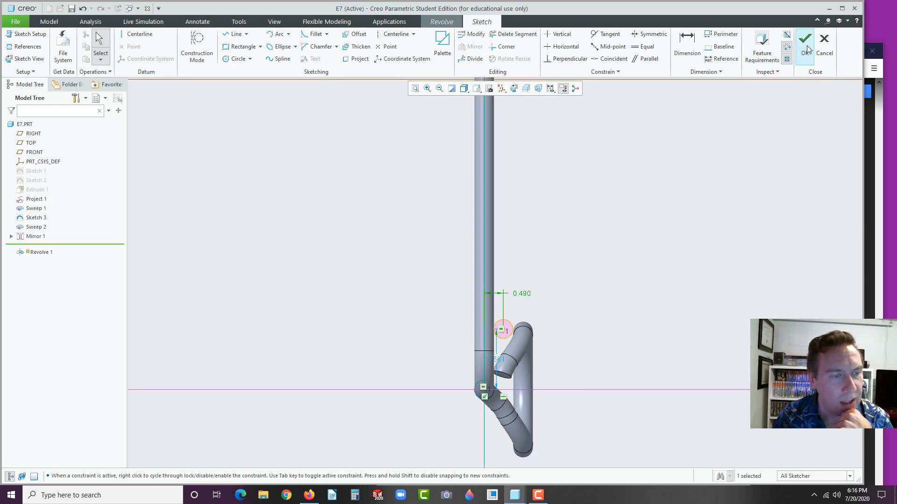
click(229, 60)
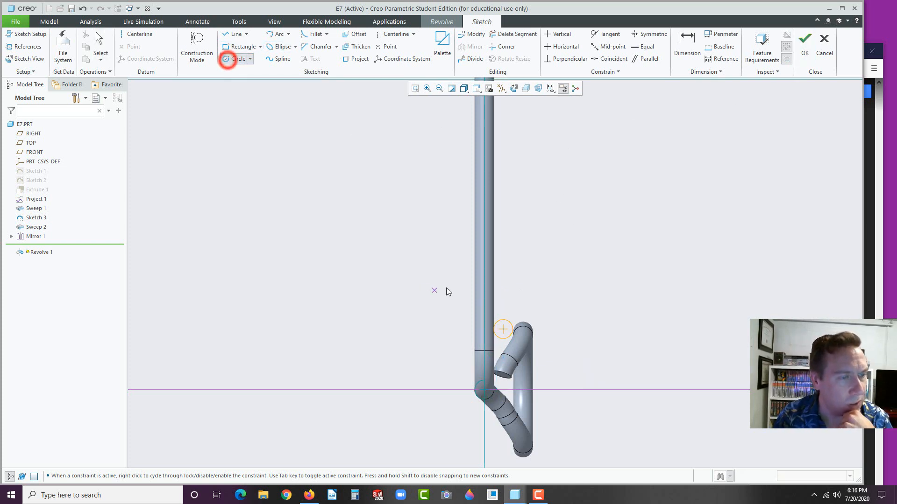
Sketch three more small circles stacked up along the rod
click(504, 250)
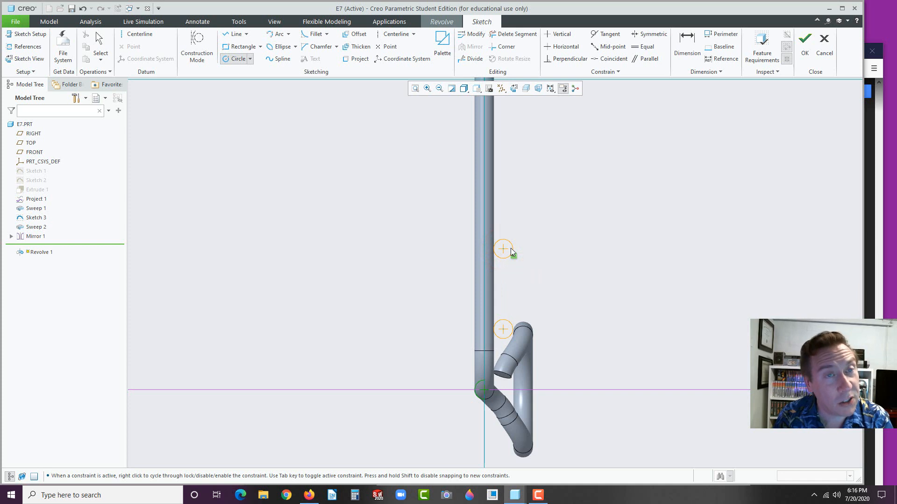
click(511, 248)
click(505, 162)
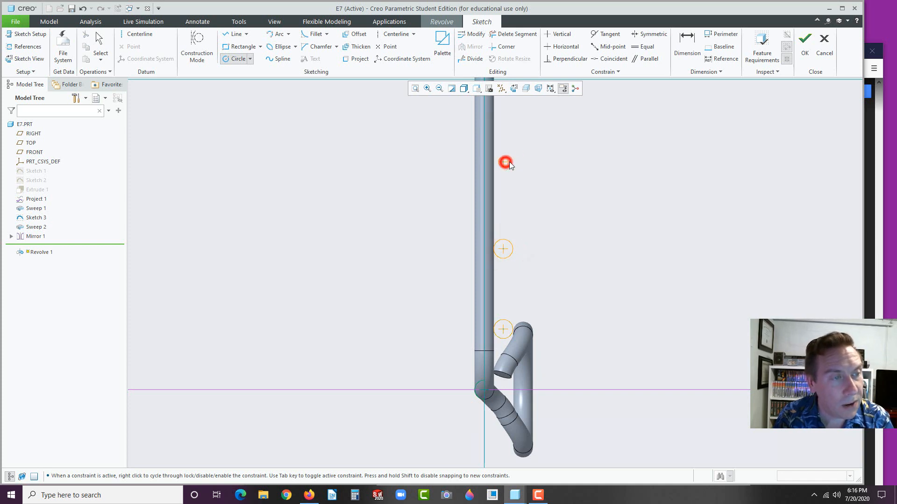
click(512, 161)
scroll(562, 163, down, 2)
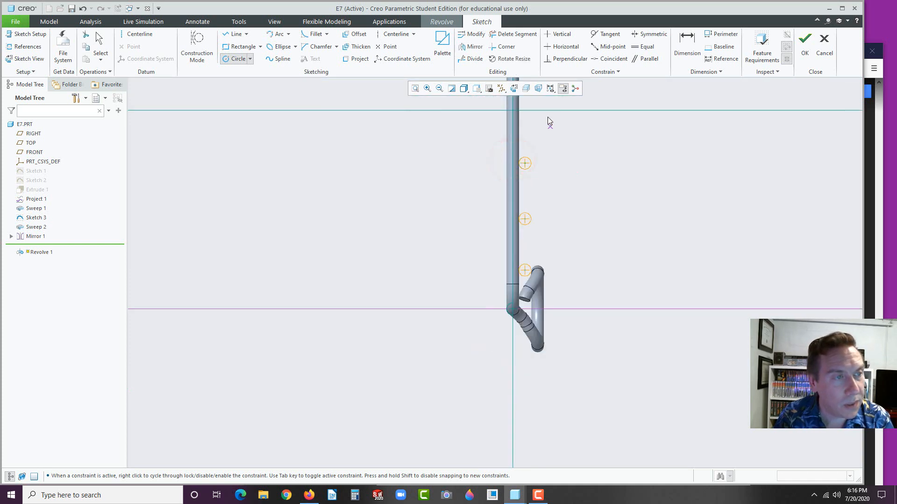
click(527, 122)
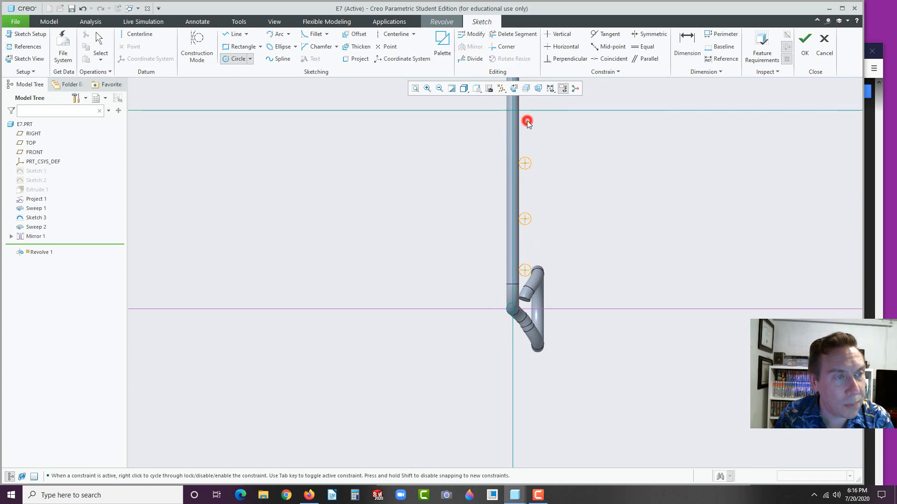
click(531, 120)
middle_click(572, 178)
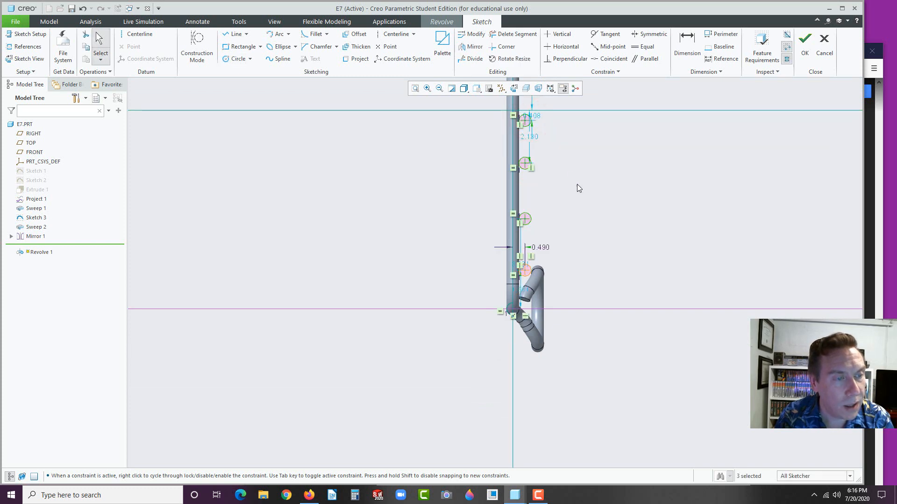
Dimension the lowest ring section 1.250 above the horizontal centerline
click(686, 43)
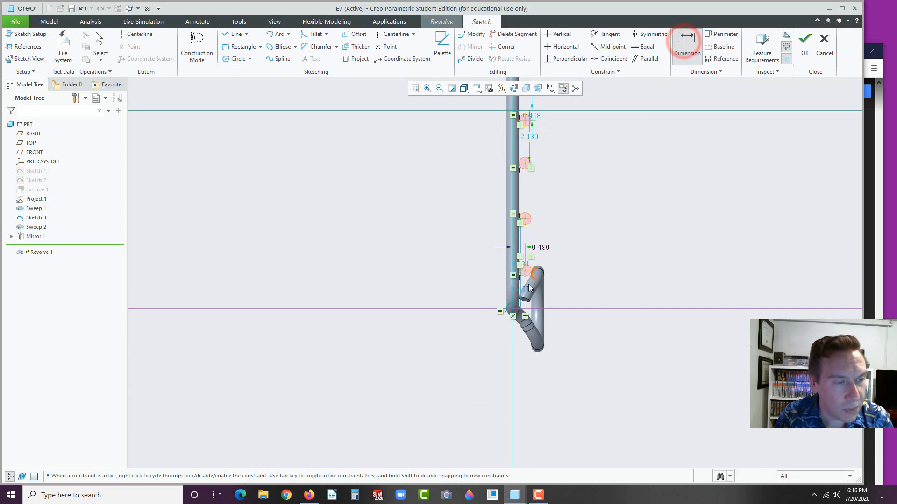
click(490, 309)
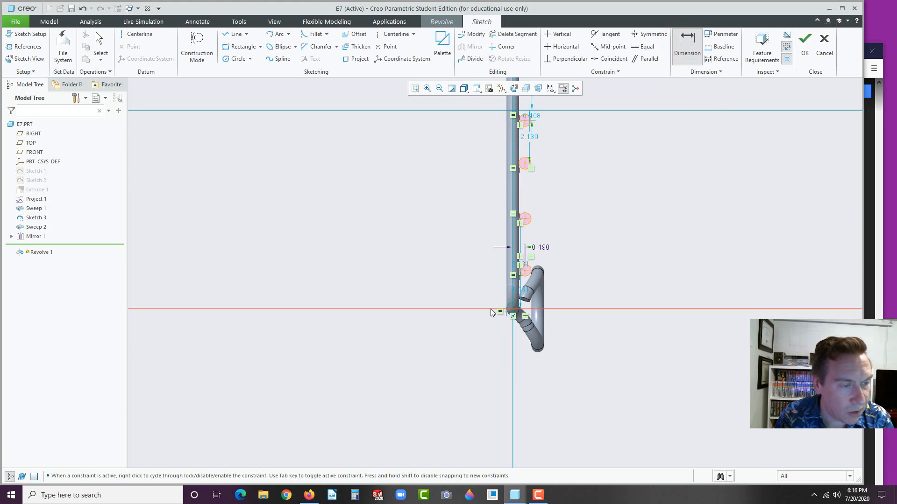
click(525, 274)
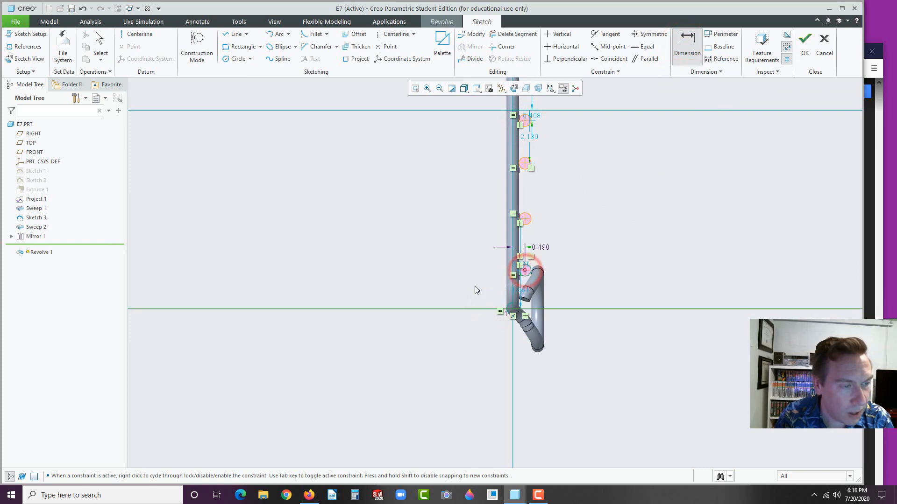
middle_click(475, 286)
text(1.25)
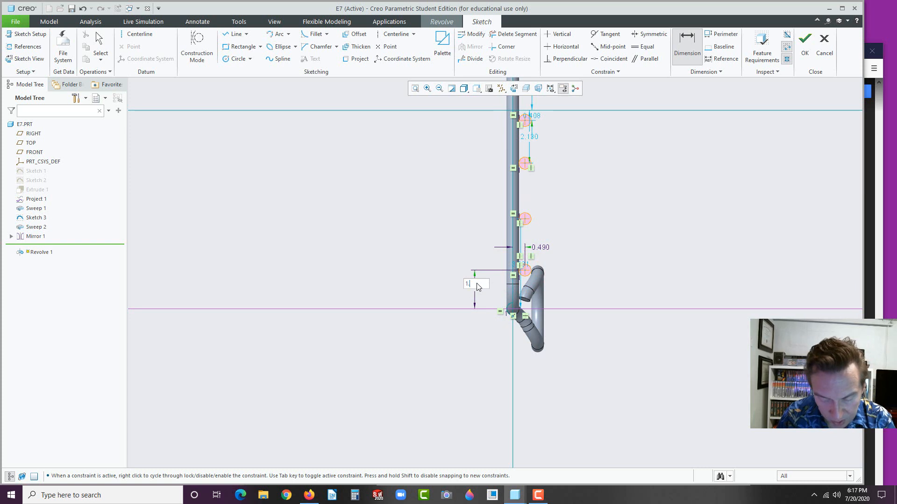
key(Return)
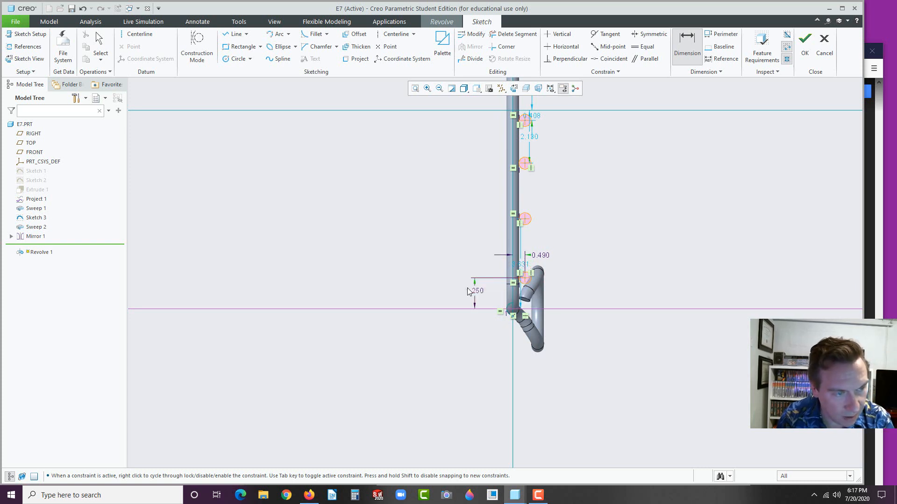
click(309, 495)
Scroll the manual PDF to the page 80 hints (1.25, 2.50 TYP., Ø.50), then return to Creo
scroll(537, 314, down, 15)
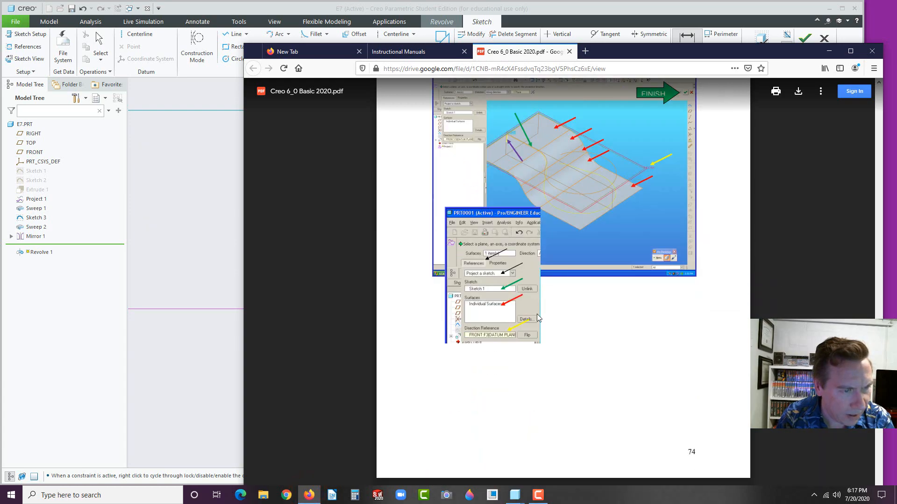
scroll(536, 318, down, 20)
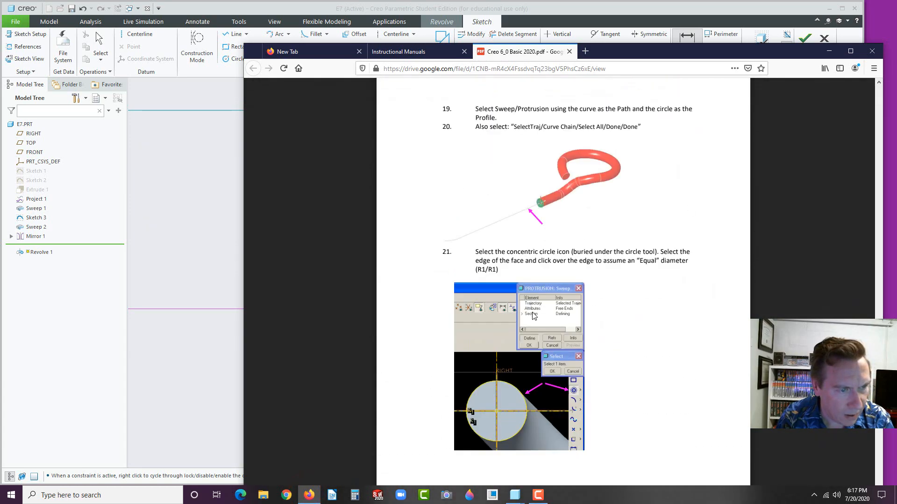
scroll(534, 315, down, 10)
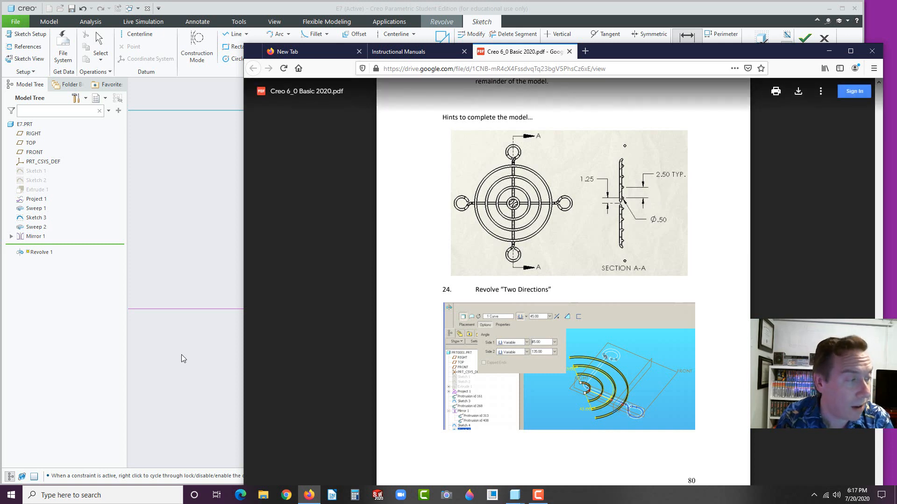
click(91, 356)
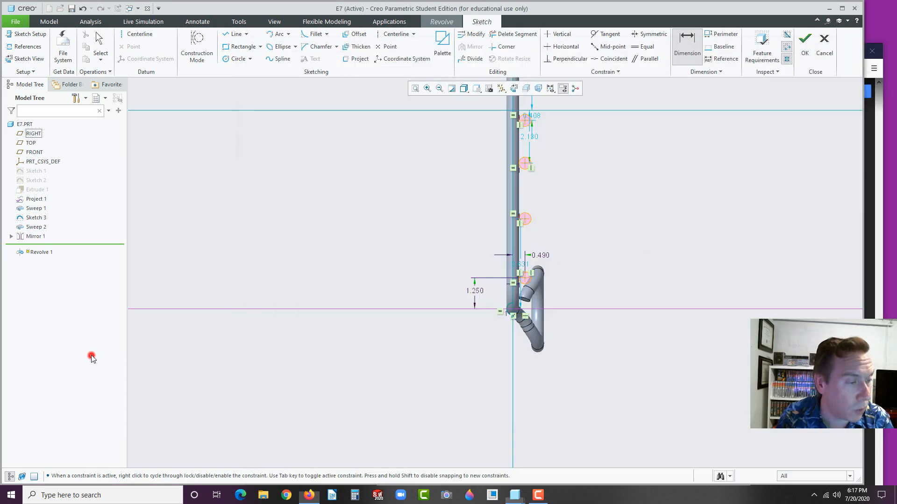
Dimension the three gaps between consecutive ring section points at 2.500 each
click(524, 278)
click(525, 222)
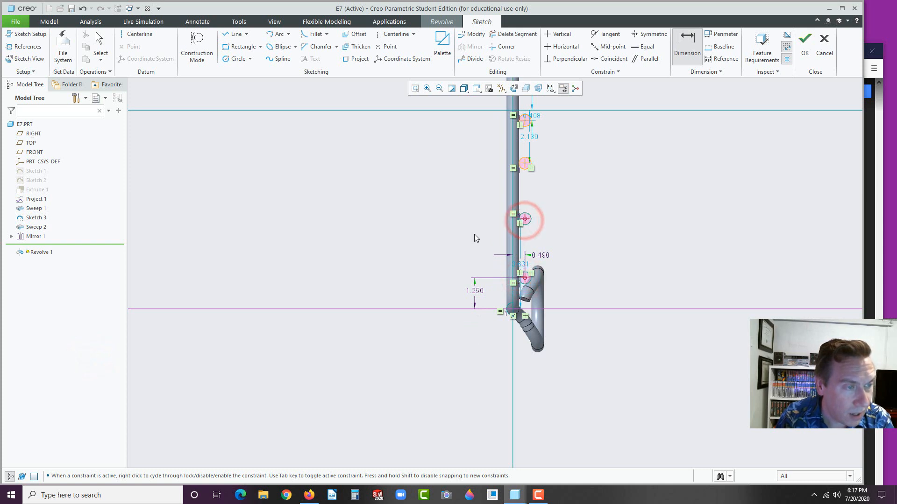
middle_click(474, 234)
text(2.5)
key(Return)
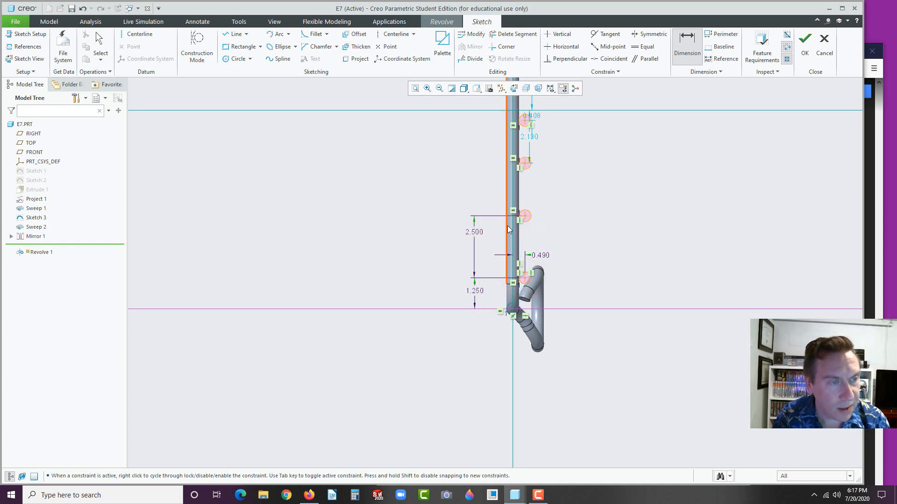
click(525, 163)
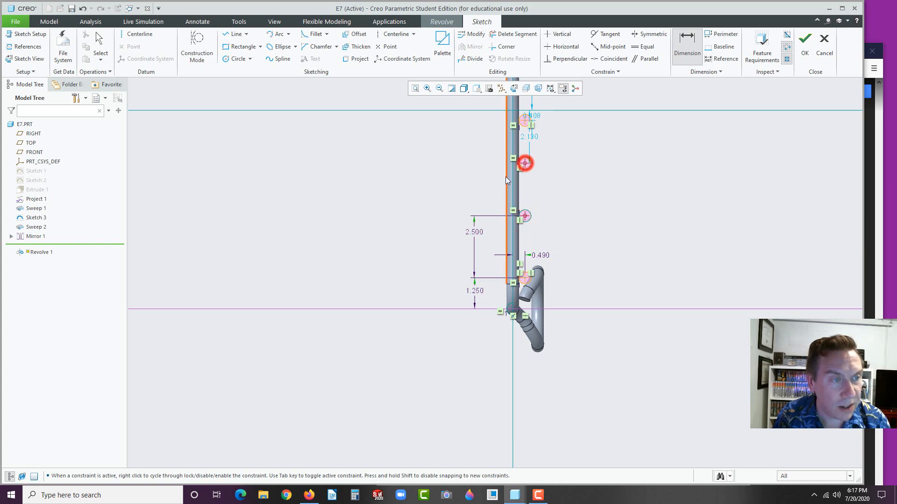
middle_click(480, 181)
text(2)
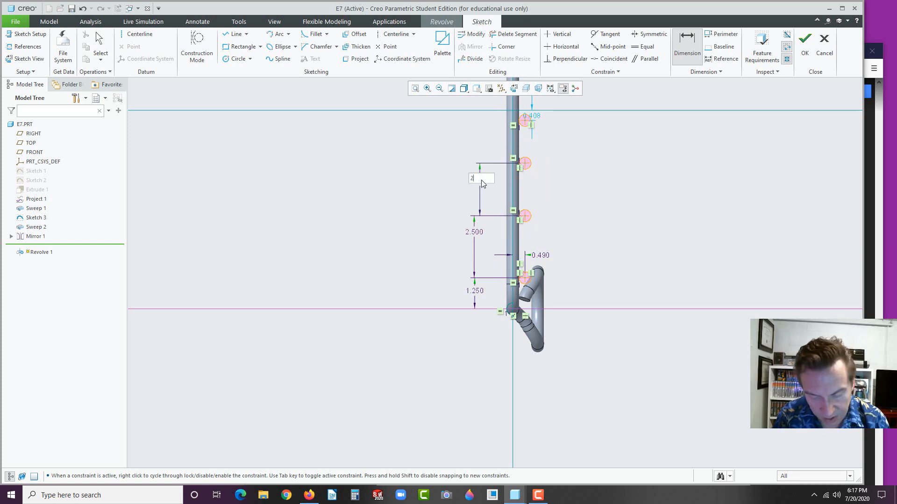
text(.5)
key(Return)
click(525, 154)
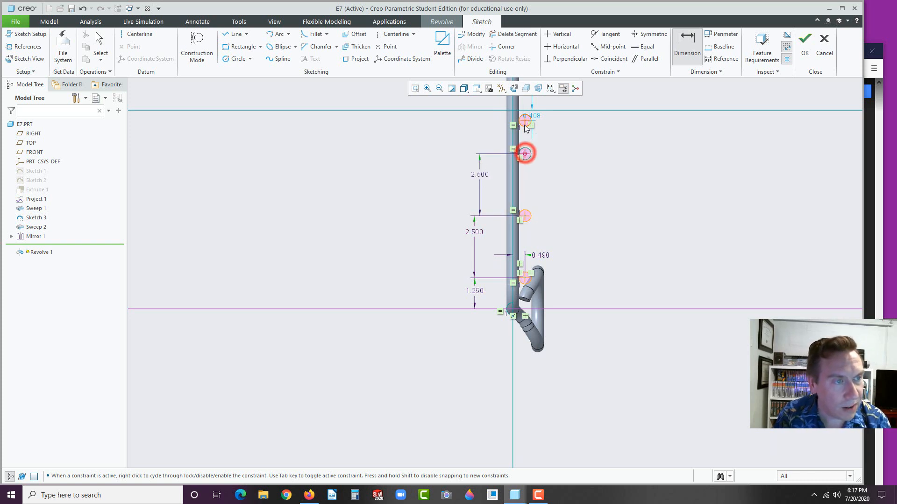
click(525, 120)
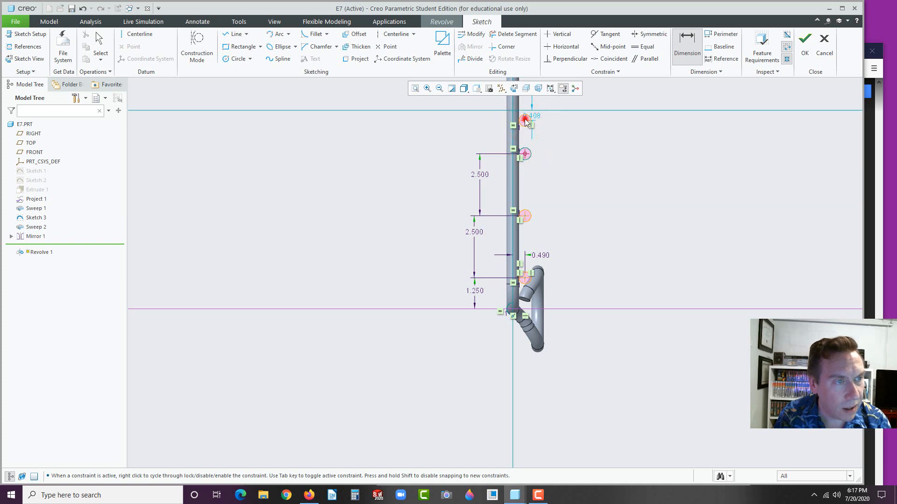
middle_click(472, 137)
text(2.5)
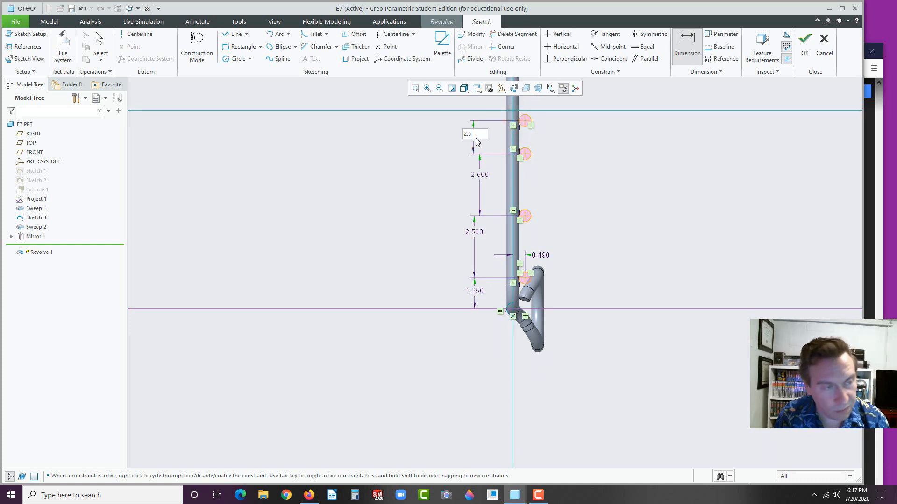
key(Return)
Tidy the dimension placement and finish the section sketch to preview the revolve
scroll(589, 227, up, 2)
middle_click(567, 222)
drag(522, 193, 517, 199)
click(486, 227)
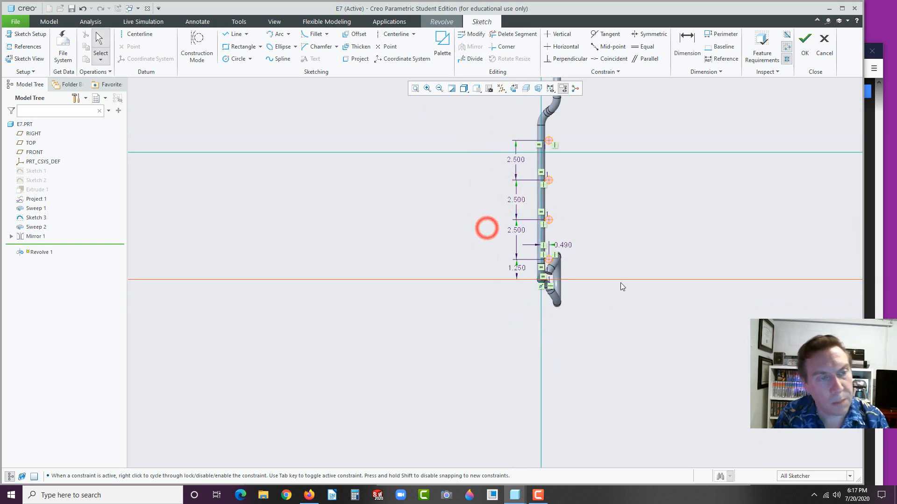
scroll(562, 186, down, 2)
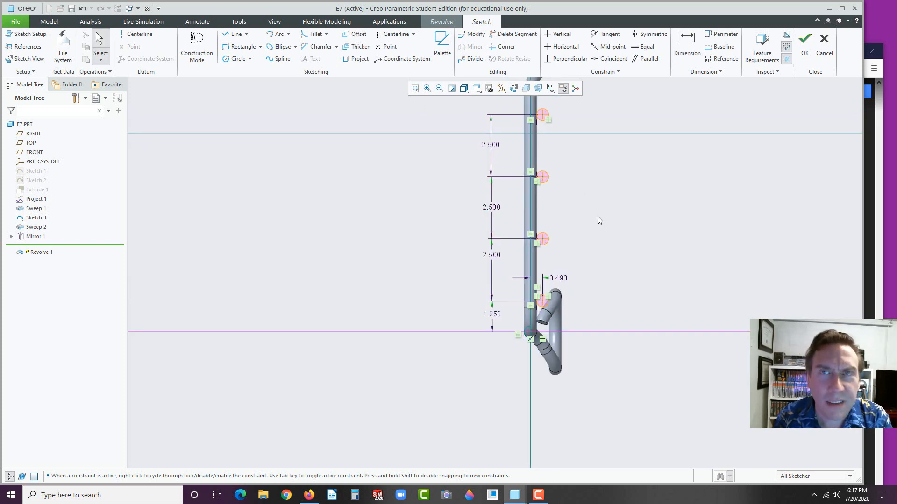
click(805, 48)
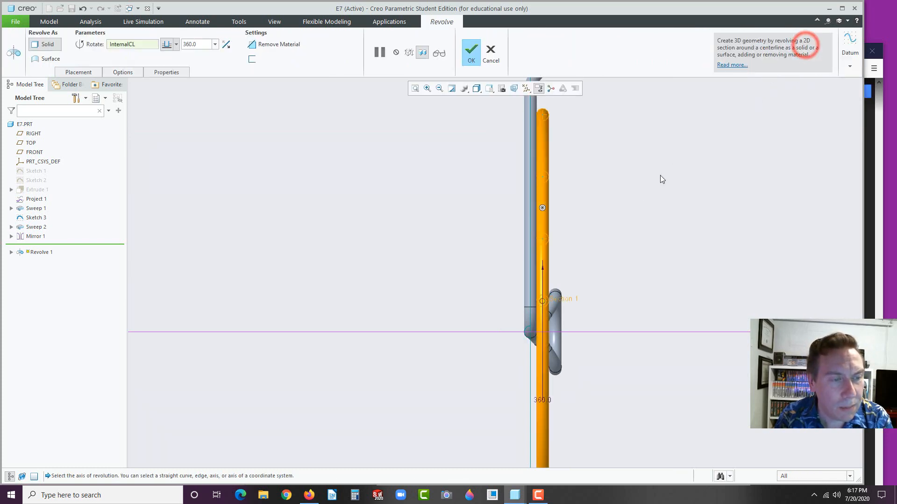
Orbit and zoom the revolve preview to see the full 360° rings around the rod
middle_drag(688, 178, 691, 174)
scroll(595, 255, up, 3)
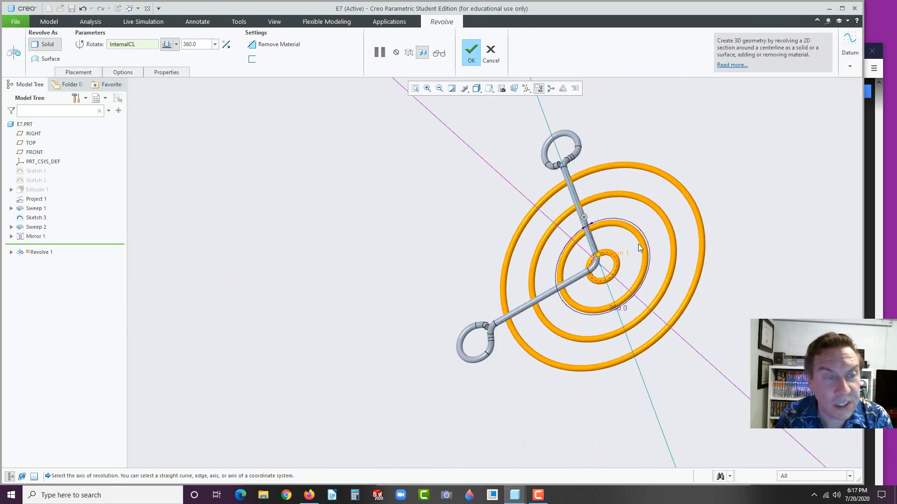
middle_drag(647, 229, 662, 221)
scroll(725, 203, down, 2)
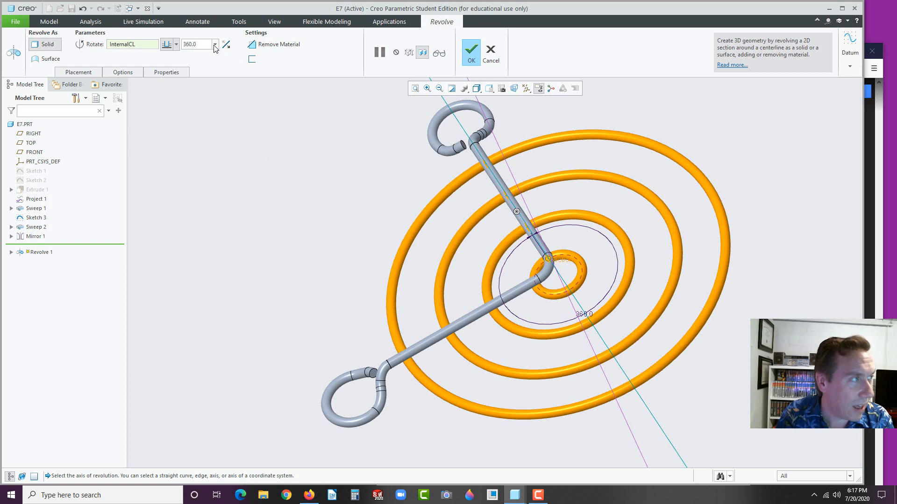
Set the revolve's Side 1 angle to 45°
click(80, 73)
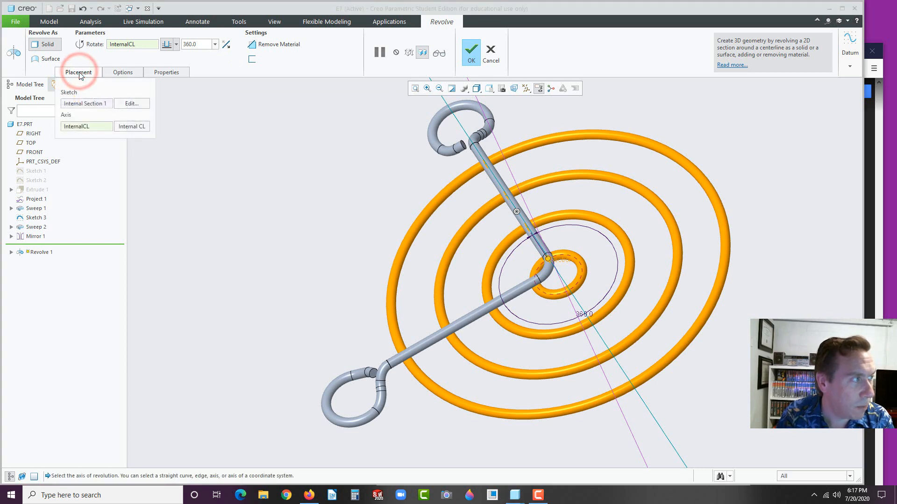
click(119, 72)
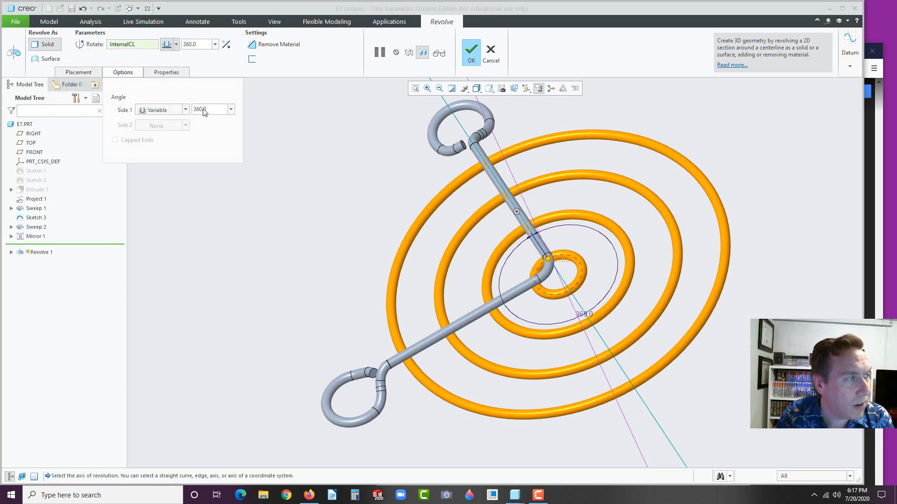
double_click(210, 109)
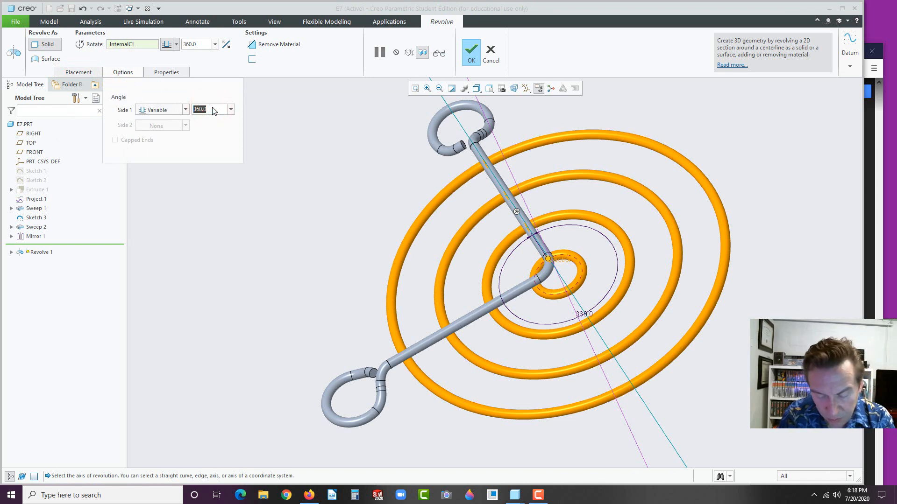
text(45)
key(Return)
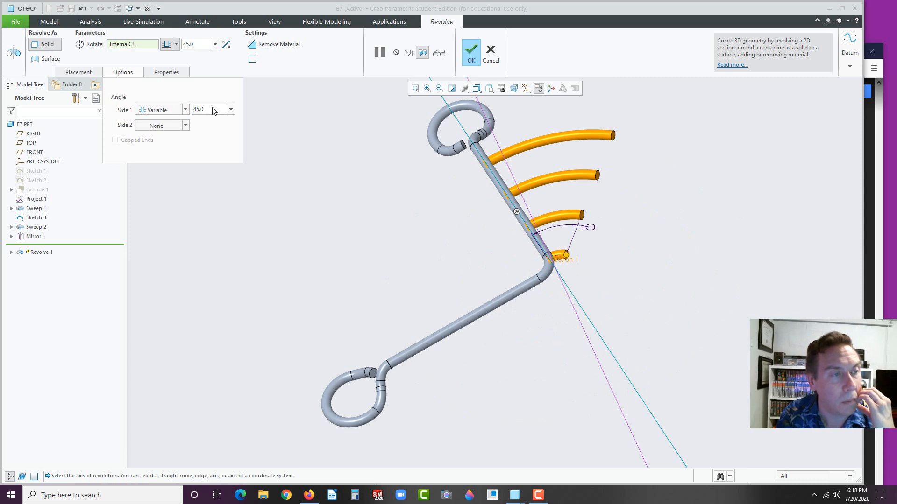
Make Side 2 variable with an angle of 180-45 (135°)
click(184, 124)
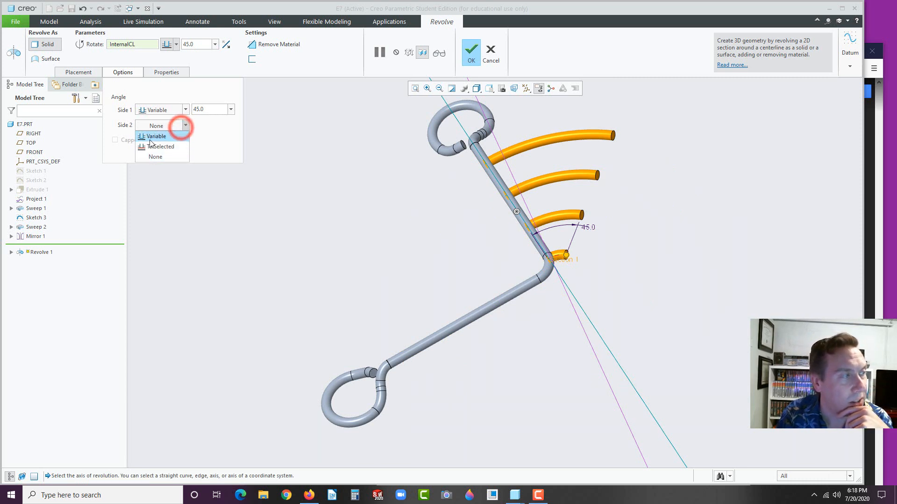
click(152, 137)
double_click(210, 125)
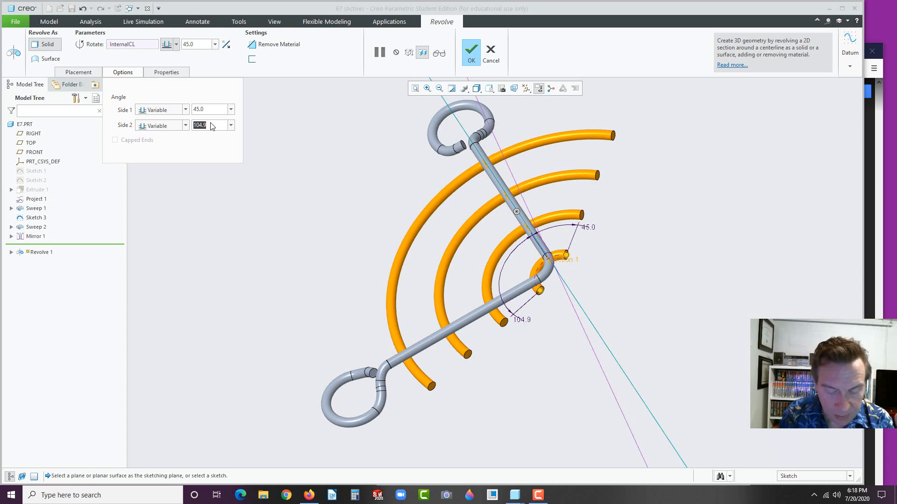
text(180)
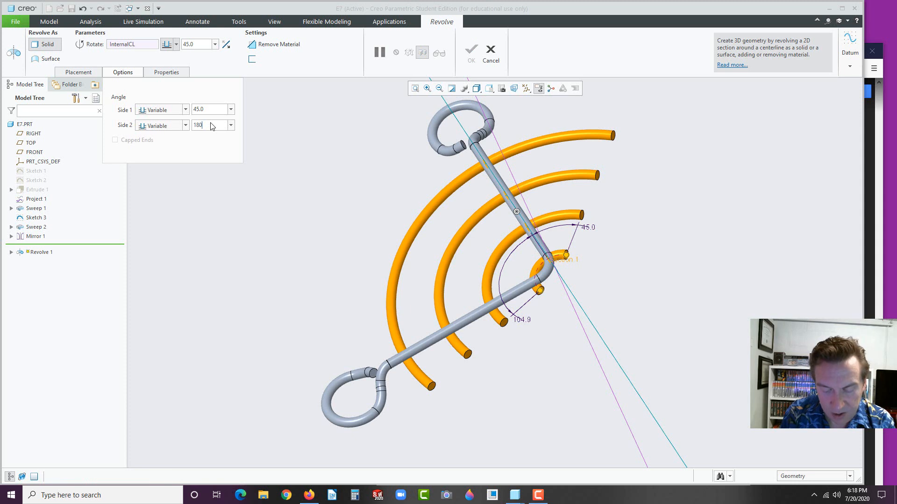
text(/2)
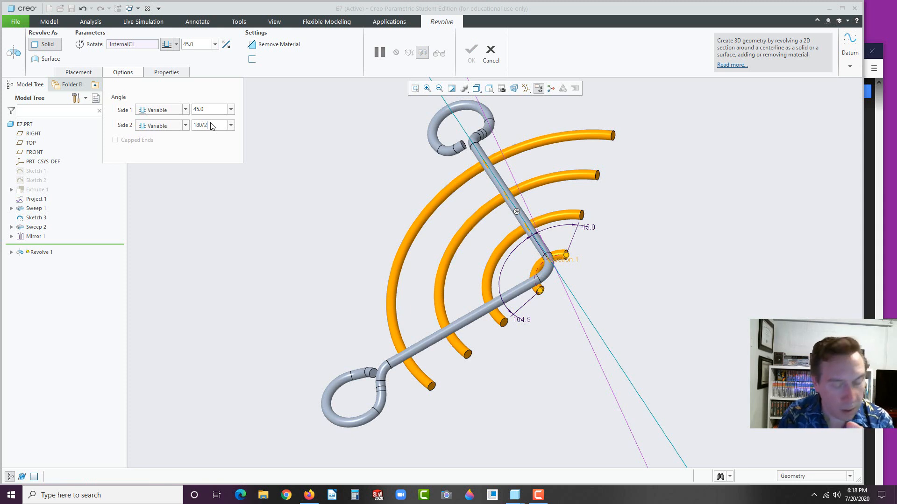
key(BackSpace)
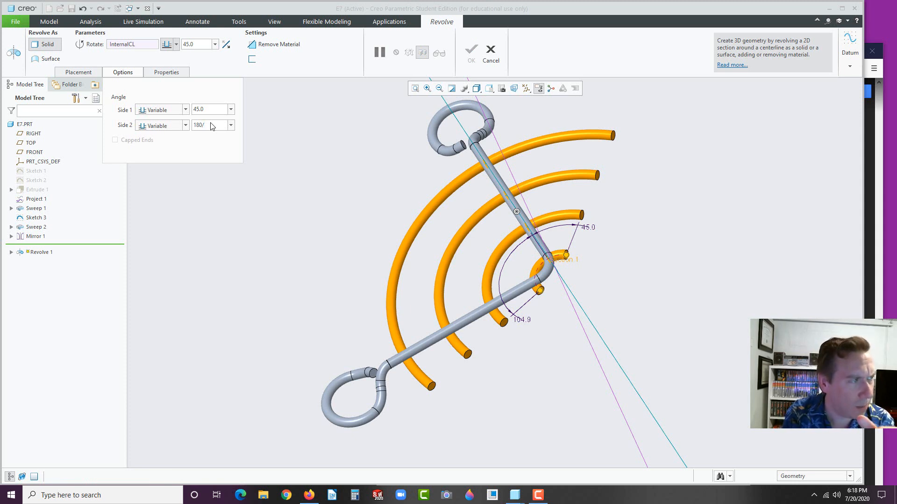
text(-45)
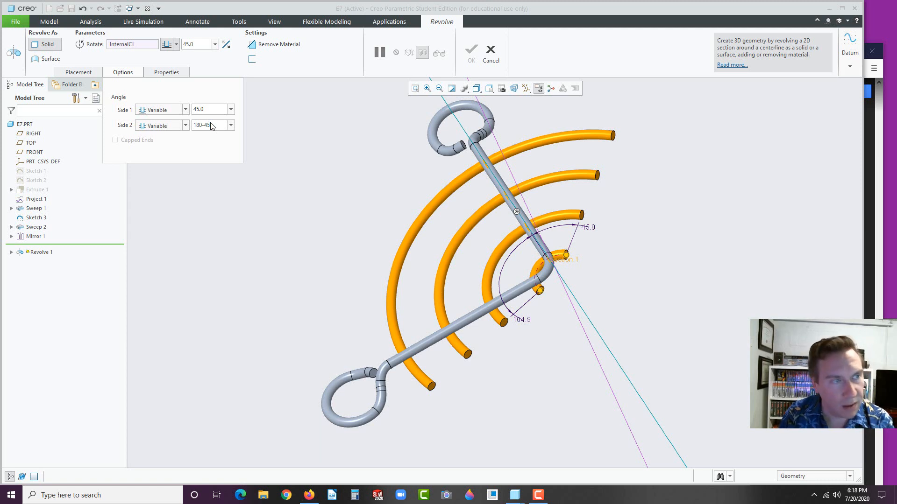
key(Return)
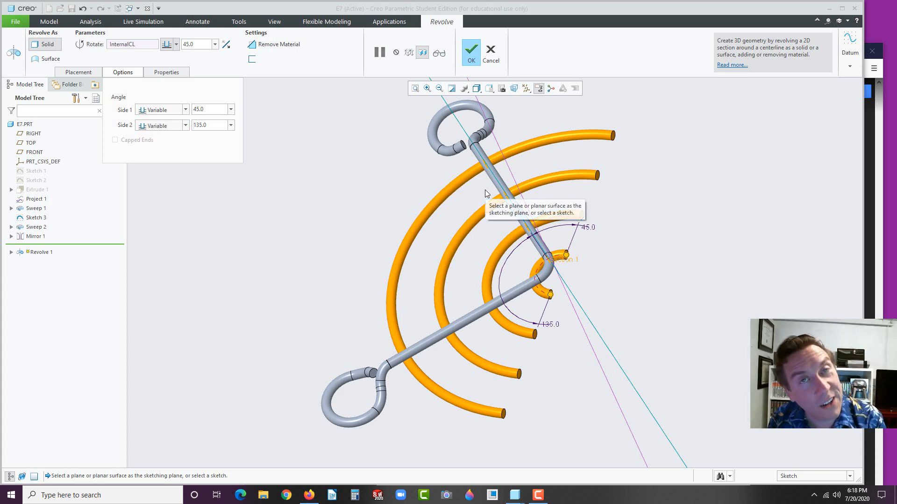
Finish Revolve 1, then select Sweep 1, Sweep 2, their mirrored copies and Revolve 1
click(471, 54)
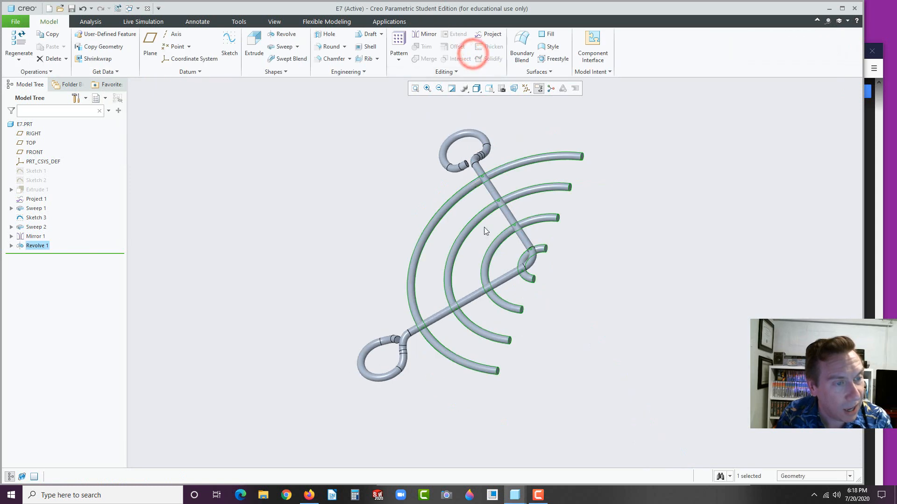
click(374, 182)
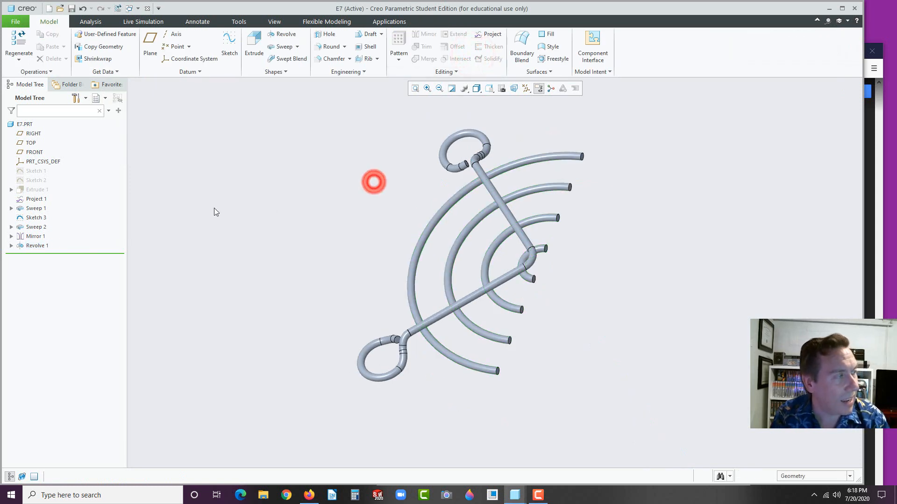
click(27, 209)
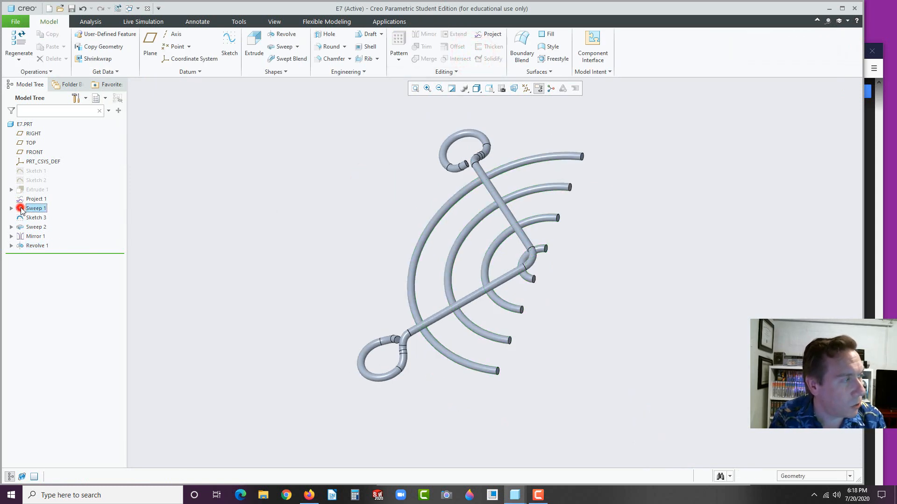
ctrl+click(29, 227)
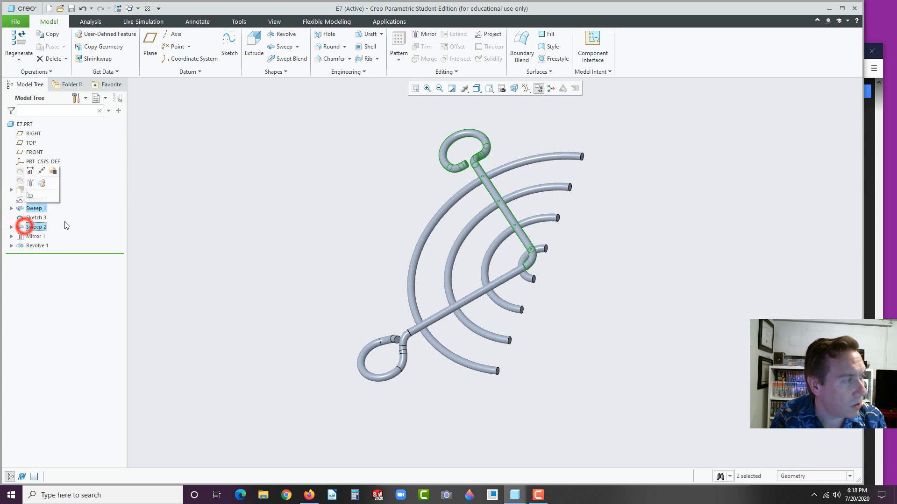
click(12, 236)
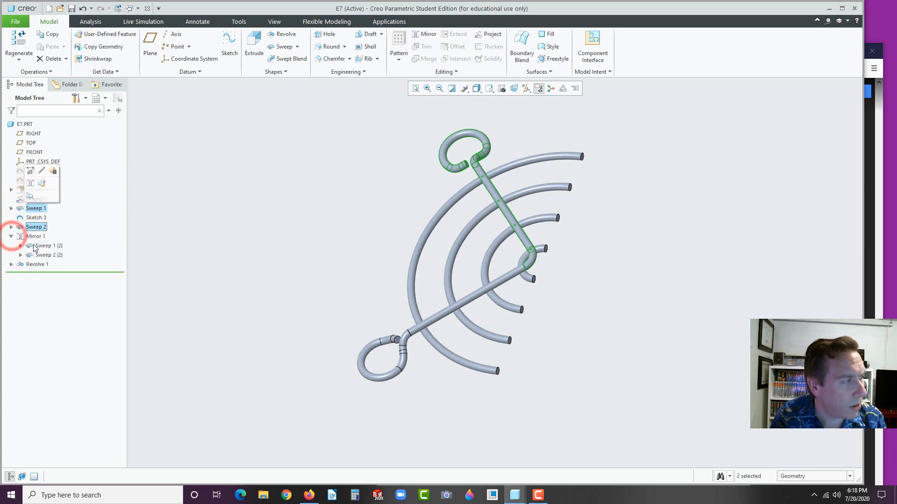
ctrl+click(34, 246)
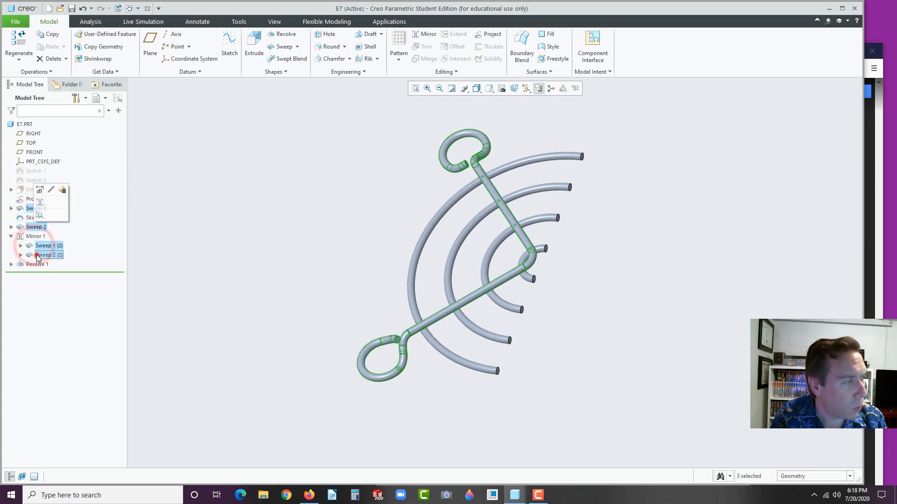
ctrl+click(36, 255)
ctrl+click(38, 265)
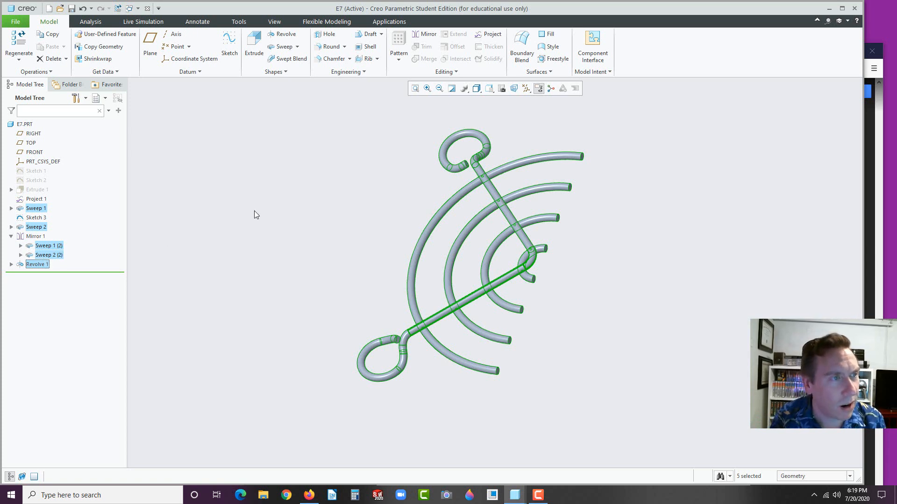
Mirror the selected features about a tube-end face, giving full concentric rings with four eyelets
click(423, 34)
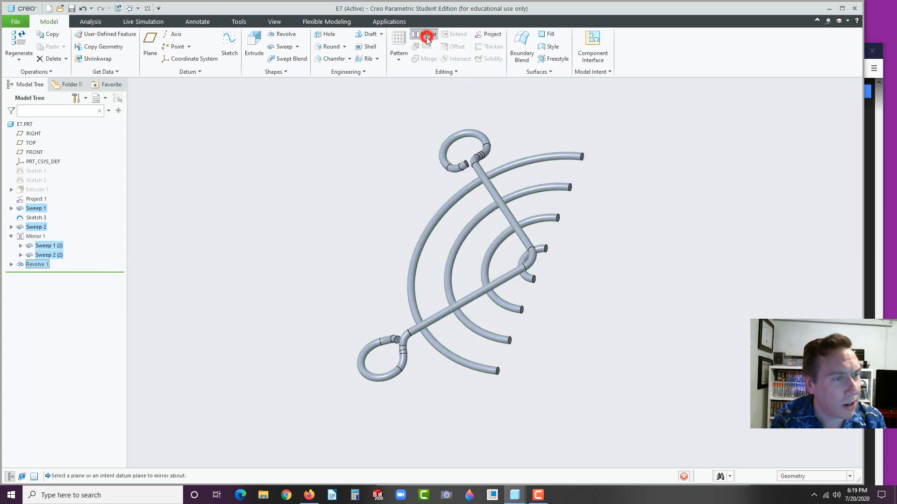
middle_drag(374, 225, 364, 224)
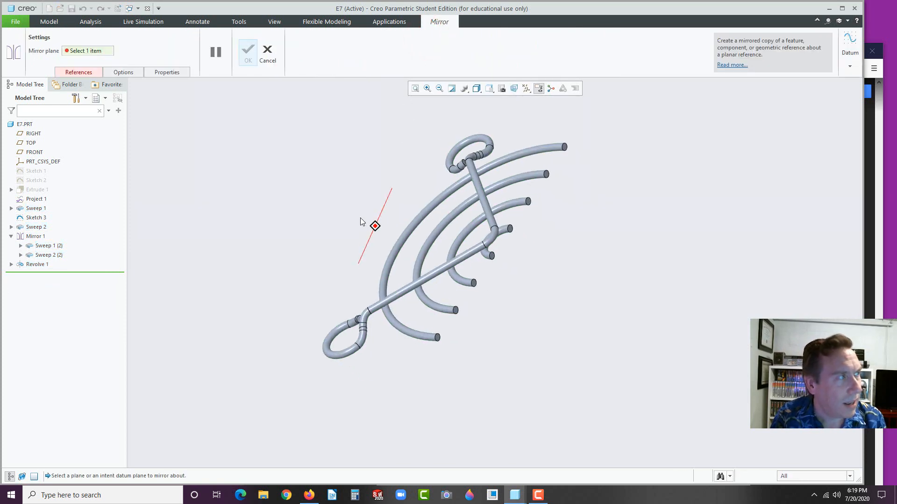
click(510, 230)
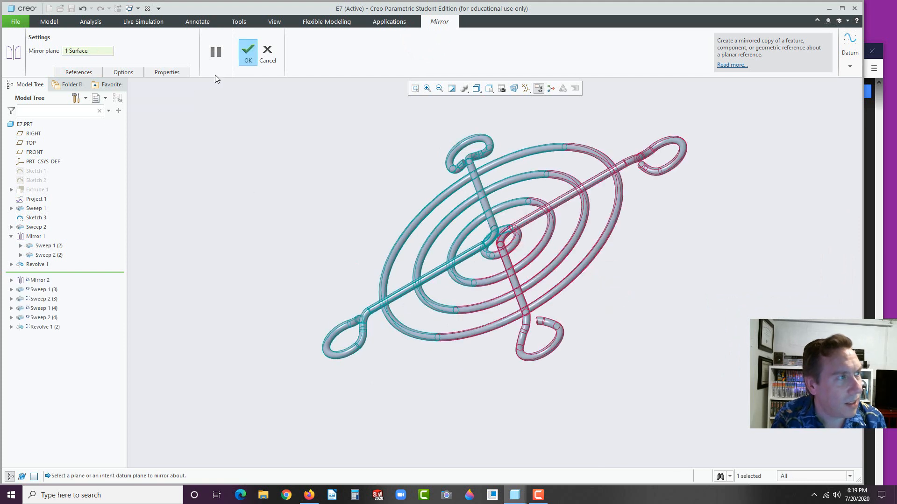
click(249, 49)
click(285, 170)
middle_drag(307, 227, 319, 243)
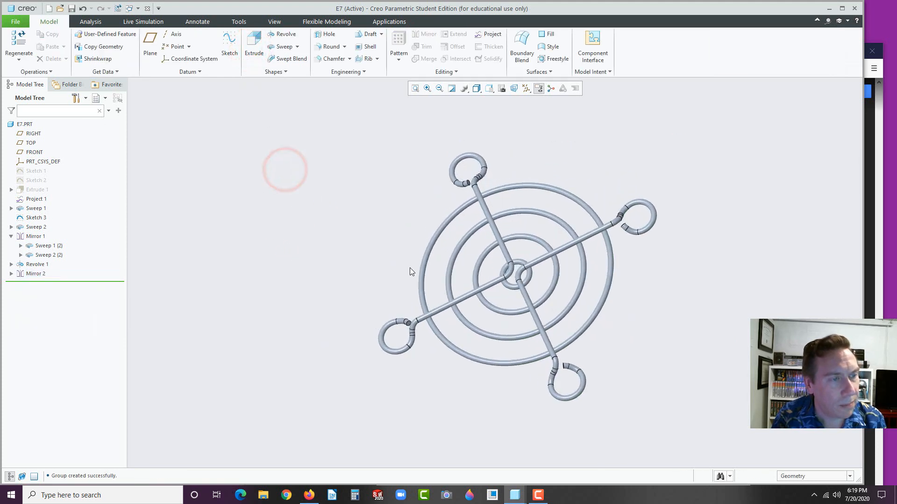
scroll(452, 280, down, 1)
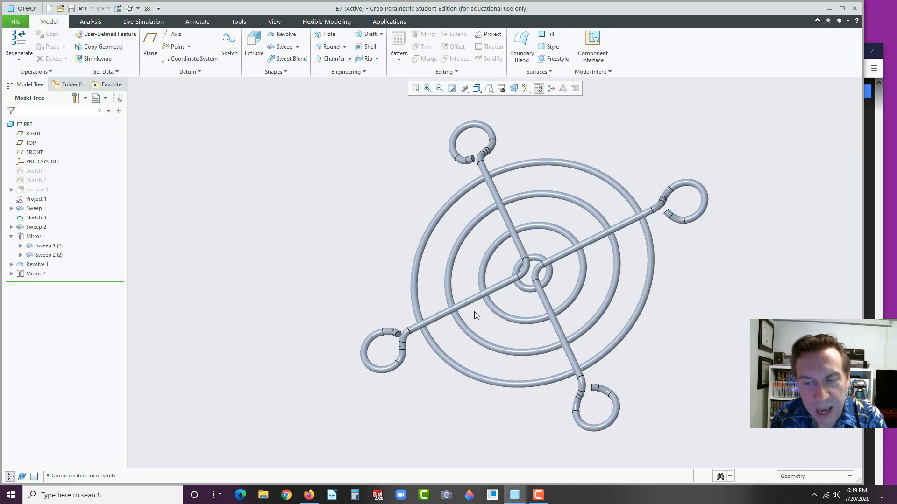
In Firefox, look through the Google Drive preview and download Creo 6_0 Basic 2020.pdf
click(309, 495)
scroll(654, 293, down, 5)
scroll(652, 292, down, 15)
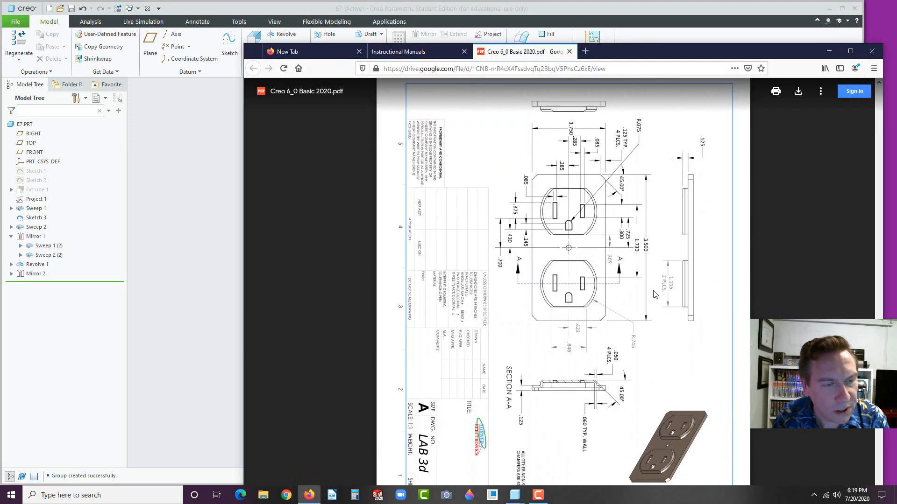
scroll(653, 293, down, 1)
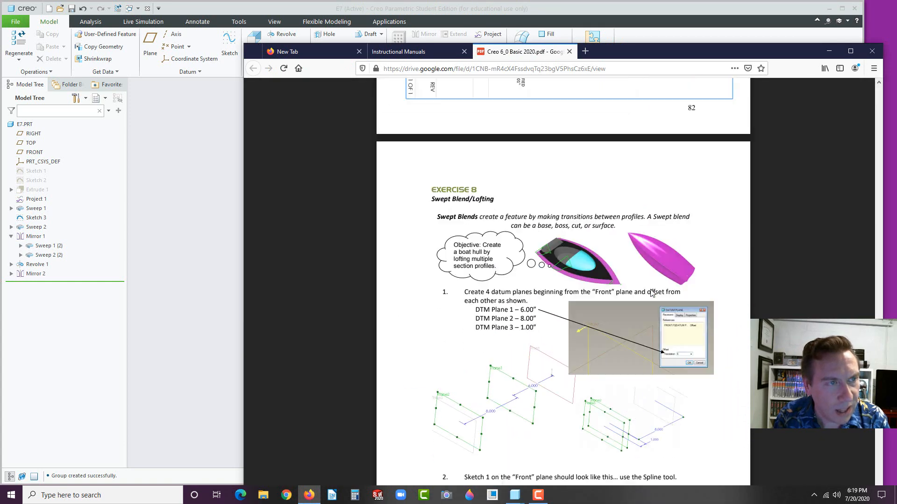
scroll(653, 293, up, 7)
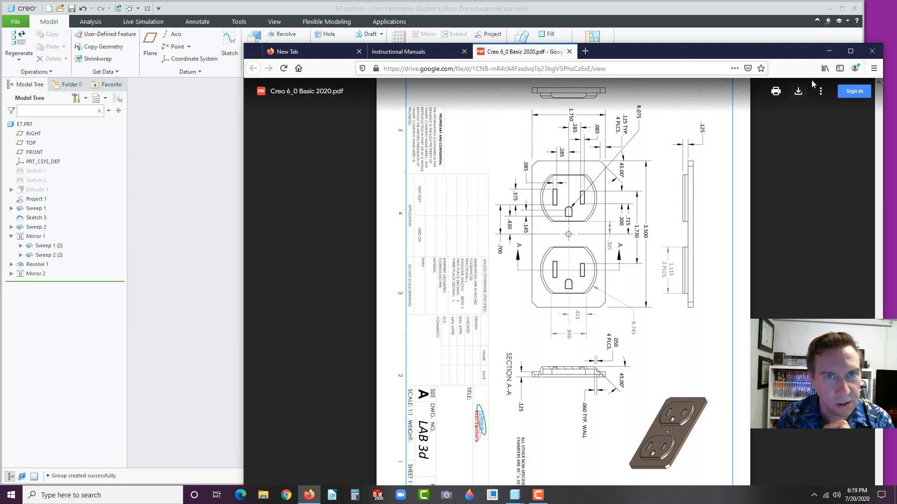
click(798, 91)
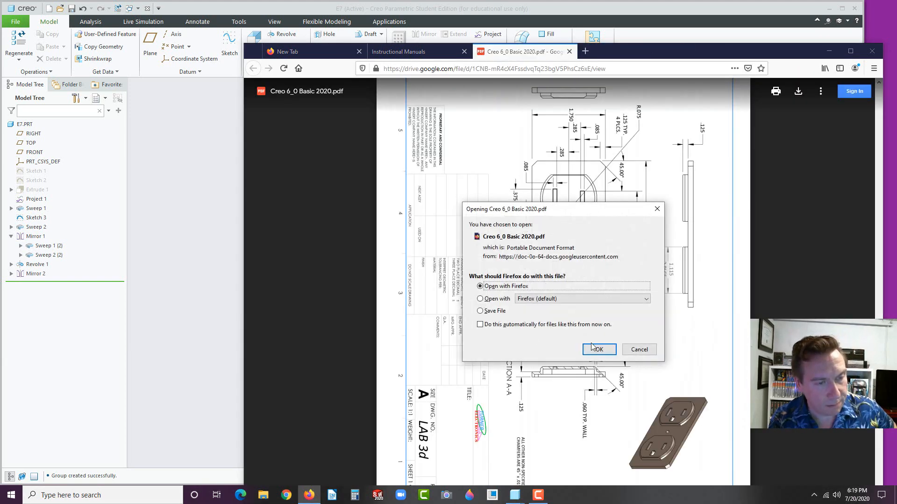
Open the downloaded Creo manual and scroll to the outlet-plate drawing on page 82
click(593, 348)
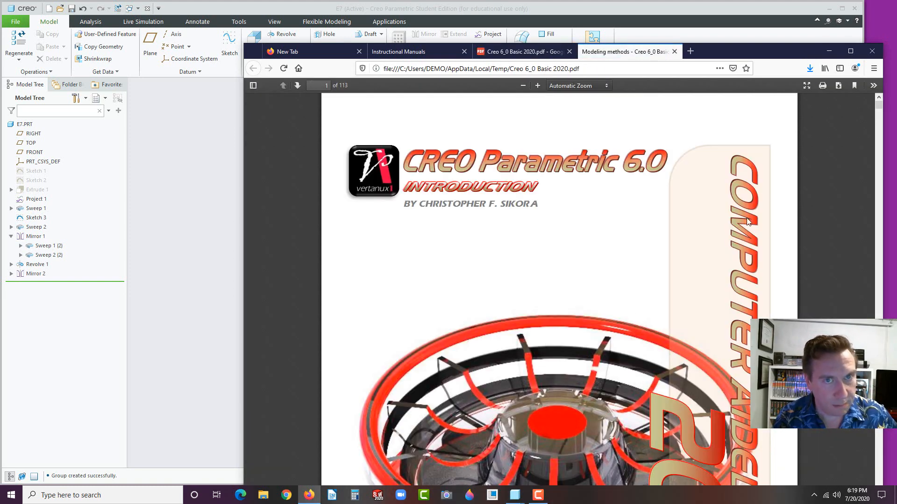
drag(878, 106, 843, 256)
scroll(837, 268, down, 20)
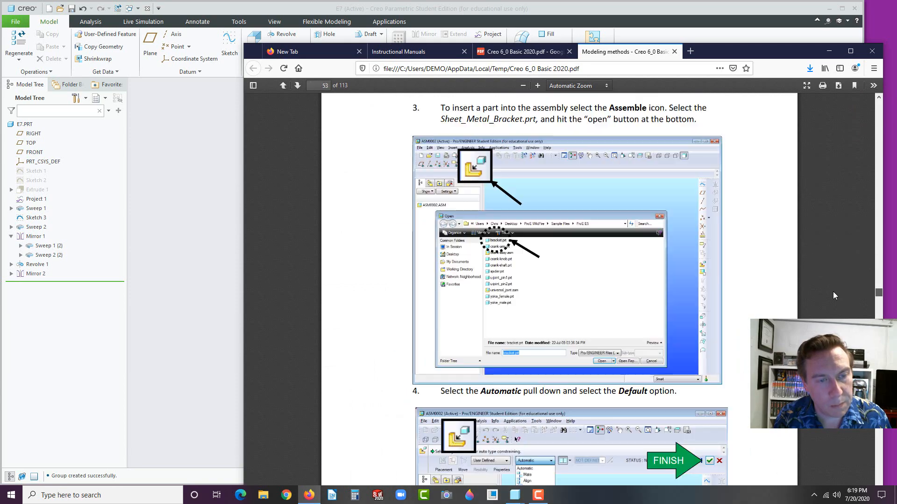
scroll(836, 268, down, 10)
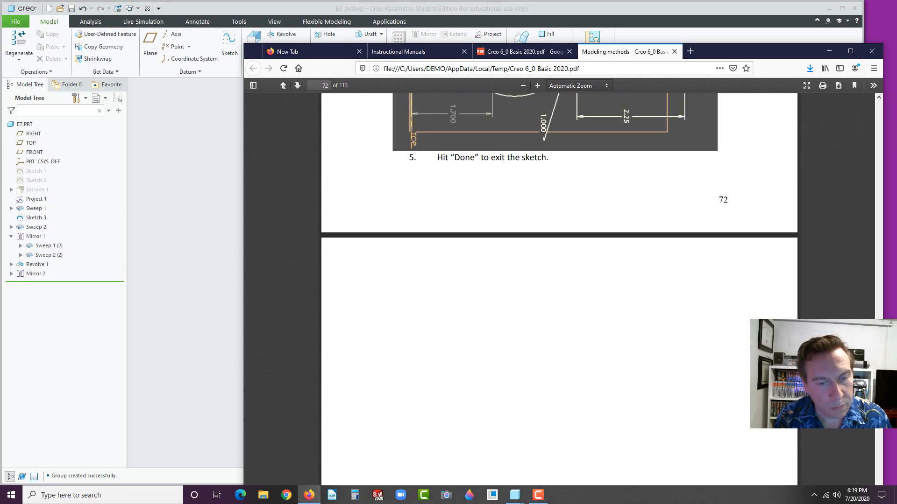
scroll(836, 267, down, 5)
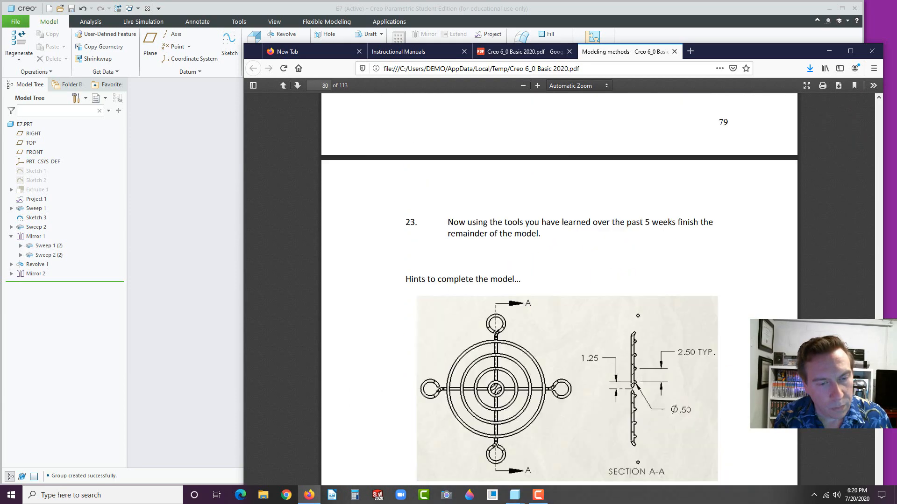
scroll(846, 101, down, 5)
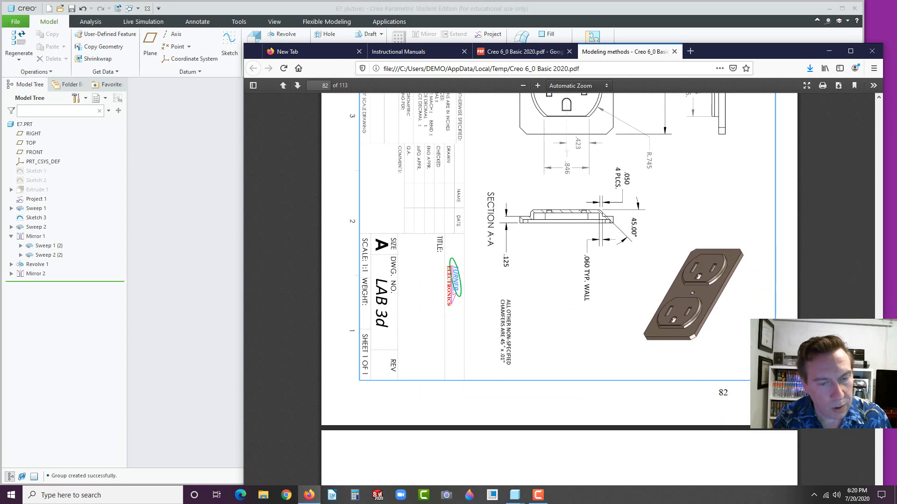
scroll(845, 102, up, 3)
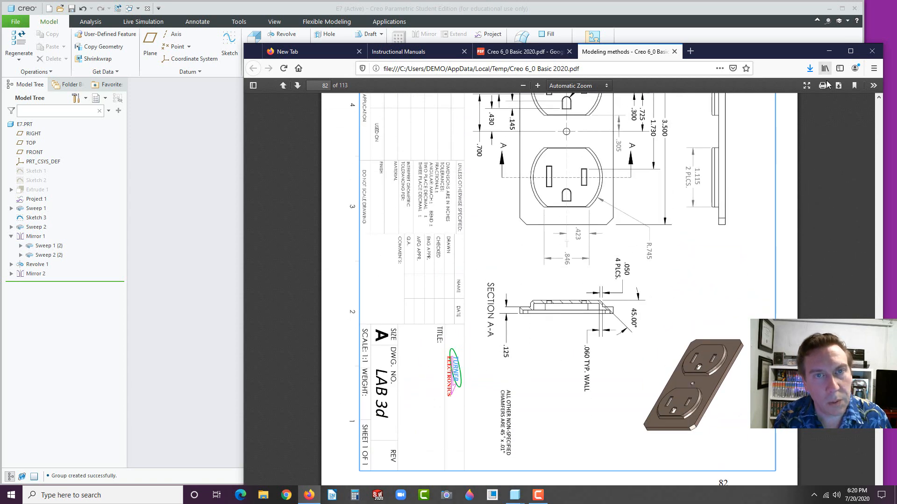
Rotate page 82 counterclockwise so the outlet-plate drawing reads upright
click(873, 85)
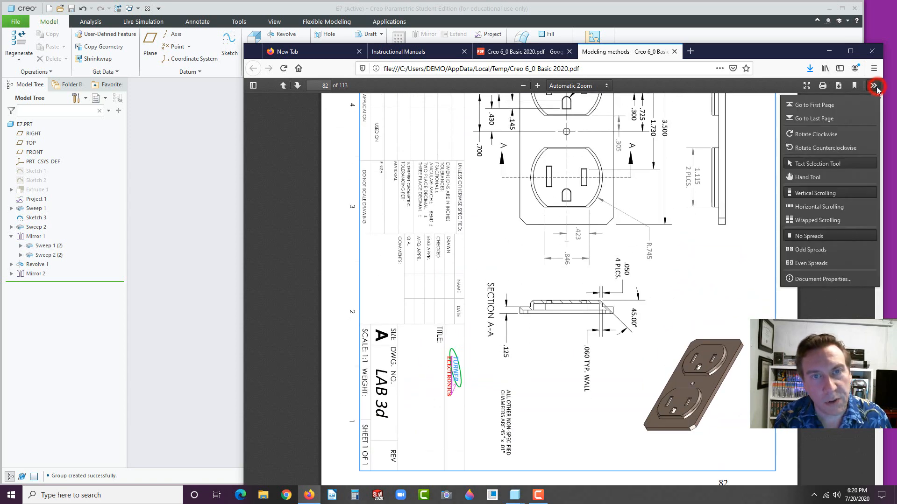
click(810, 148)
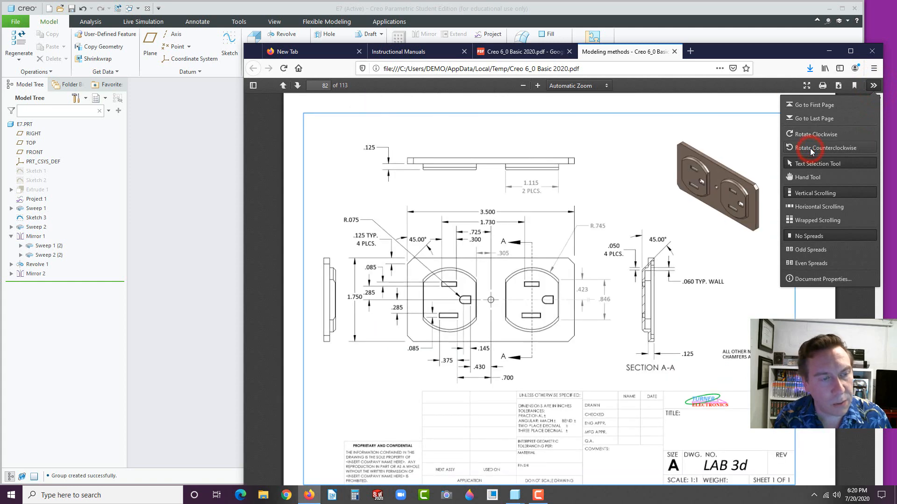
click(726, 320)
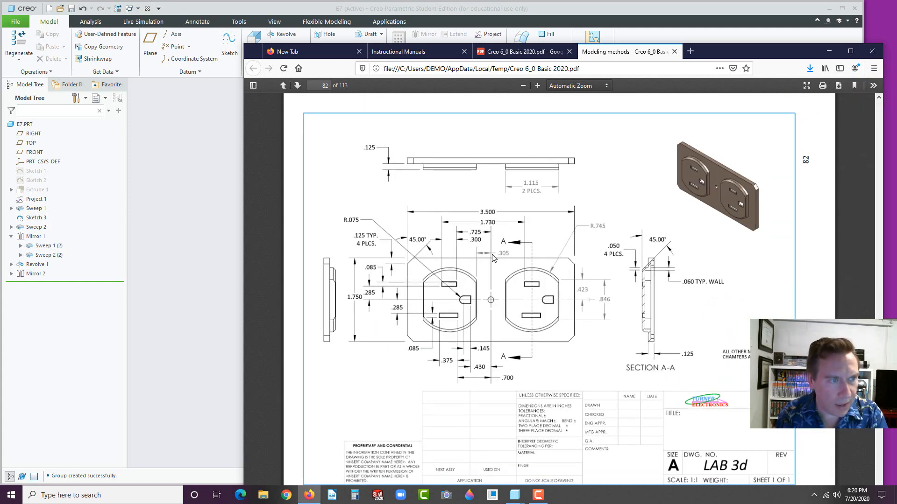
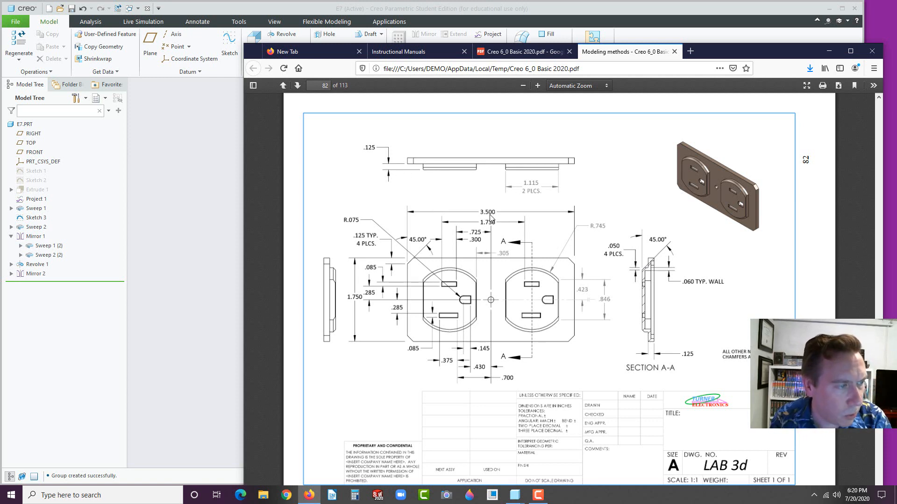
Switch back to Creo Parametric and open the New dialog for a solid part
click(147, 230)
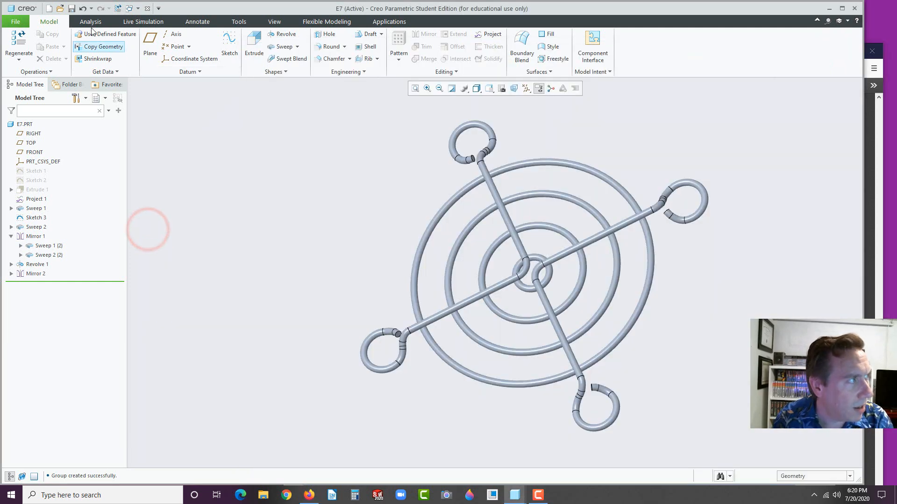
click(49, 8)
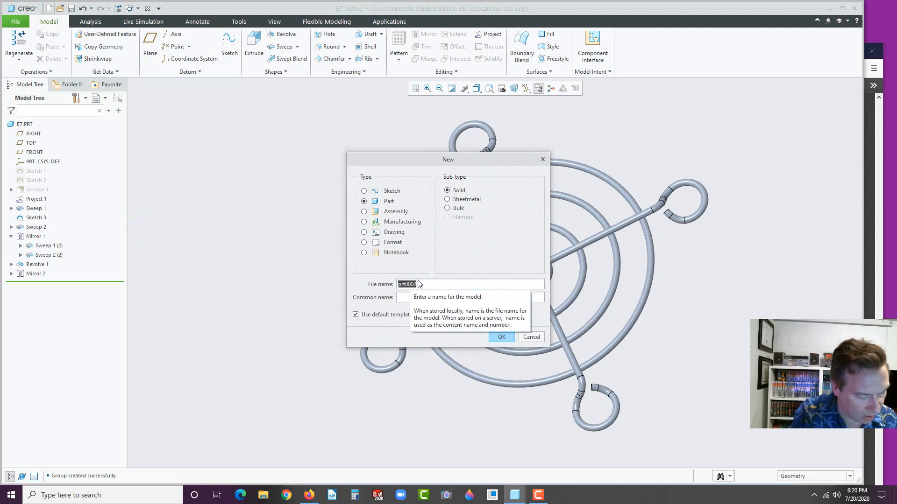
Create the part L7B and start an extrusion sketched on the FRONT plane
text(L7b)
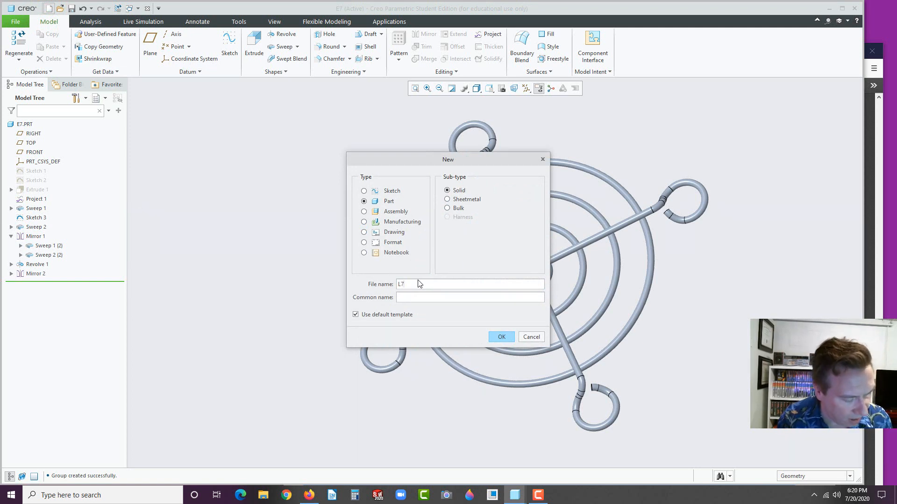
click(501, 337)
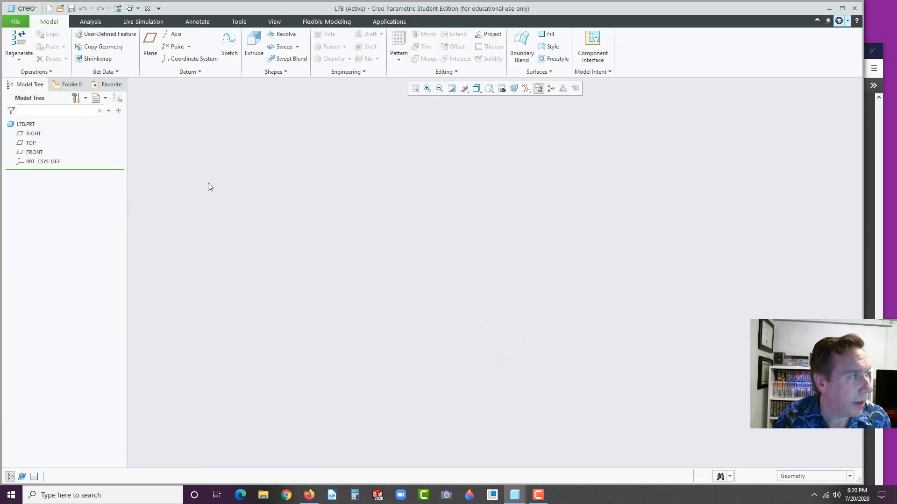
click(34, 152)
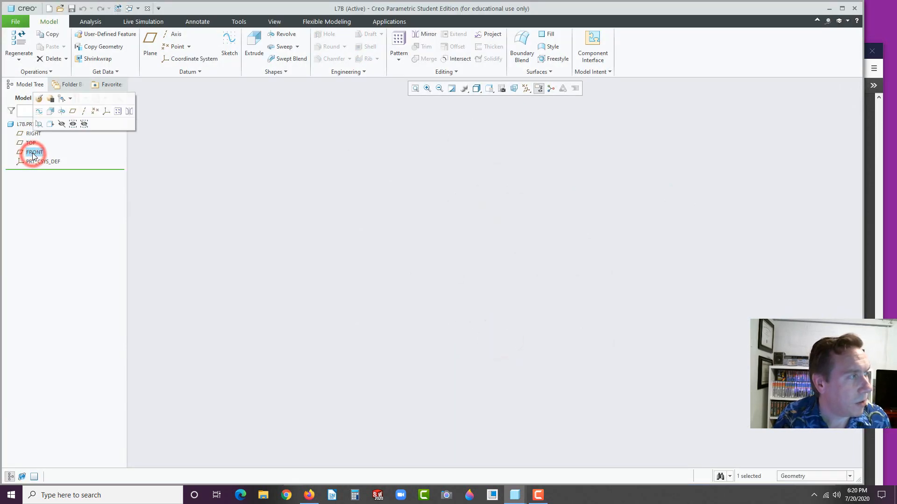
click(50, 112)
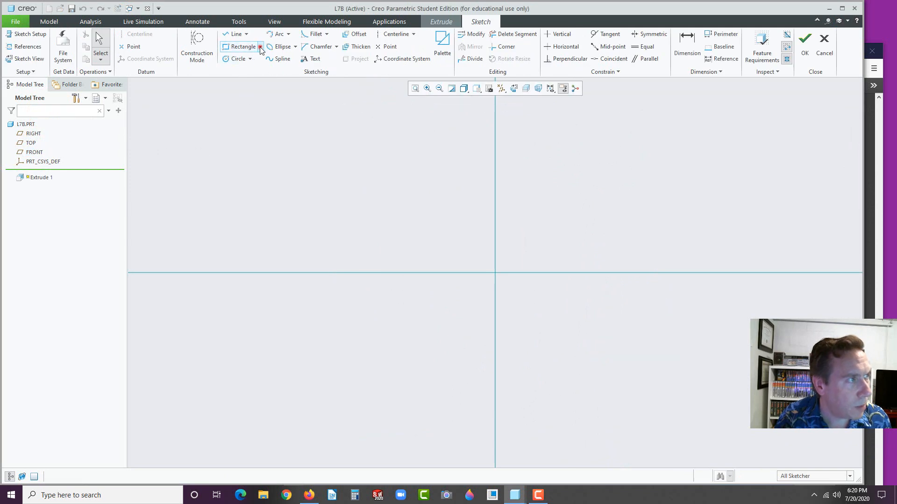
Draw a center rectangle centred on the sketch origin
click(260, 47)
click(249, 80)
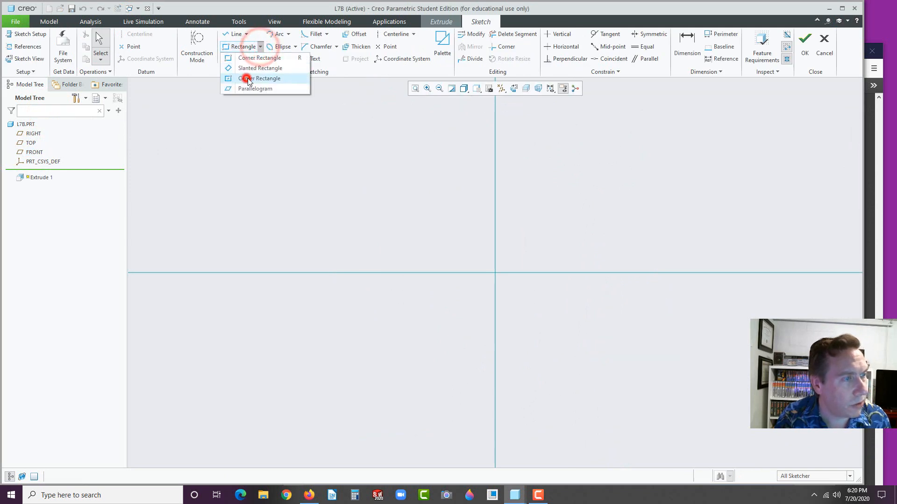
click(495, 273)
click(531, 251)
middle_click(573, 248)
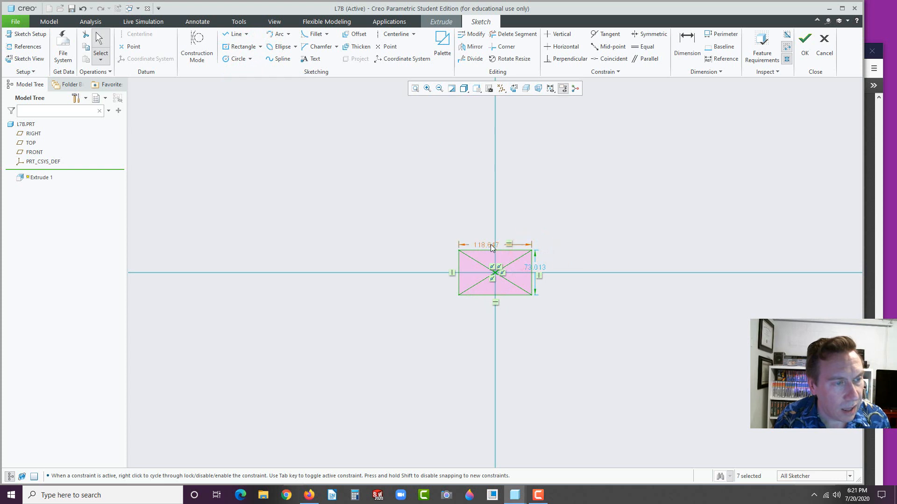
Dimension the rectangle 3.5 wide by 1.75 high, checking the reference drawing
double_click(541, 268)
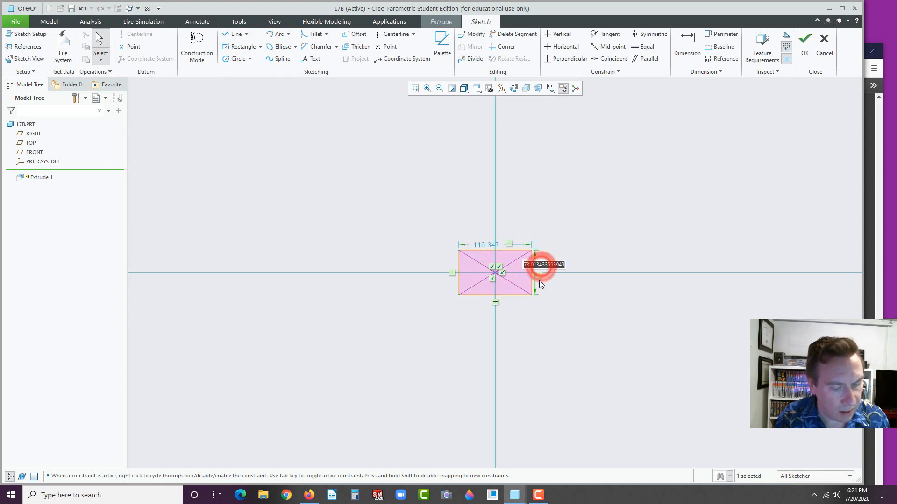
text(3.5)
key(Return)
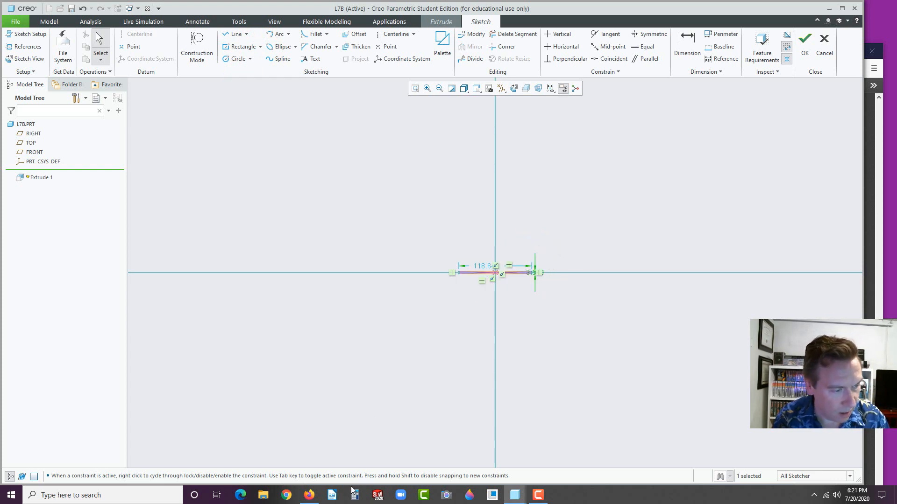
click(309, 496)
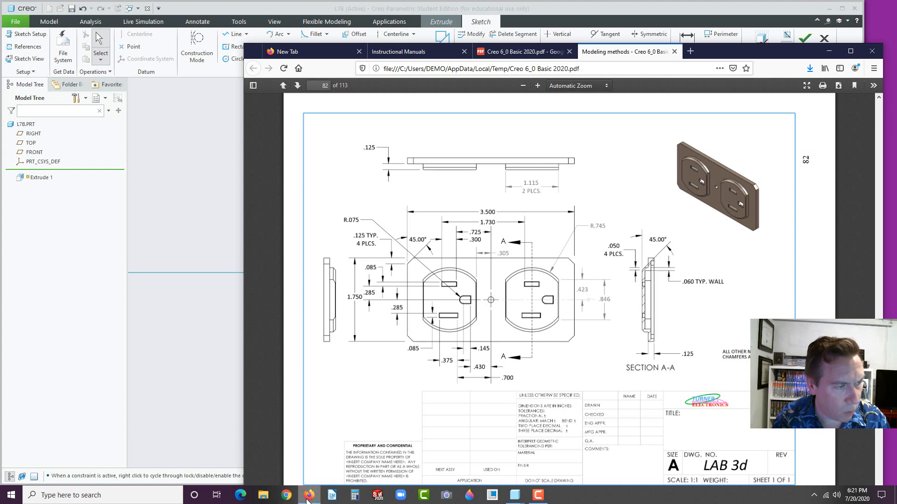
click(308, 496)
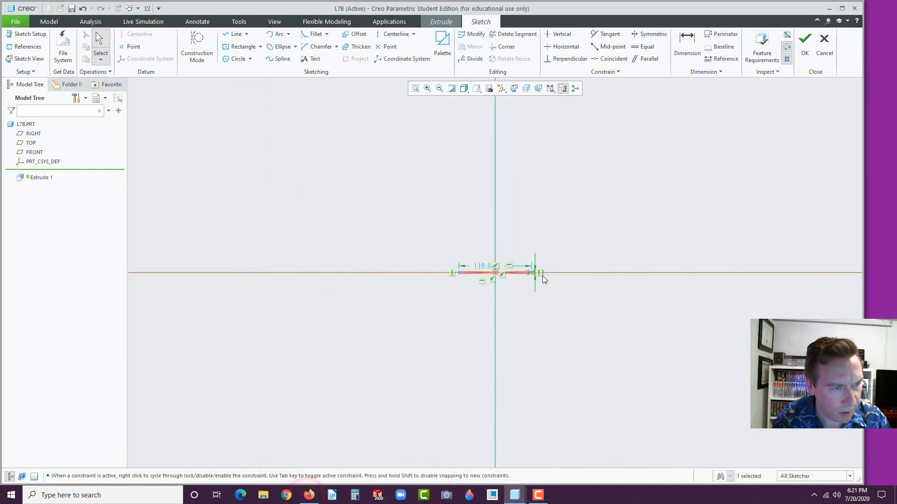
double_click(472, 265)
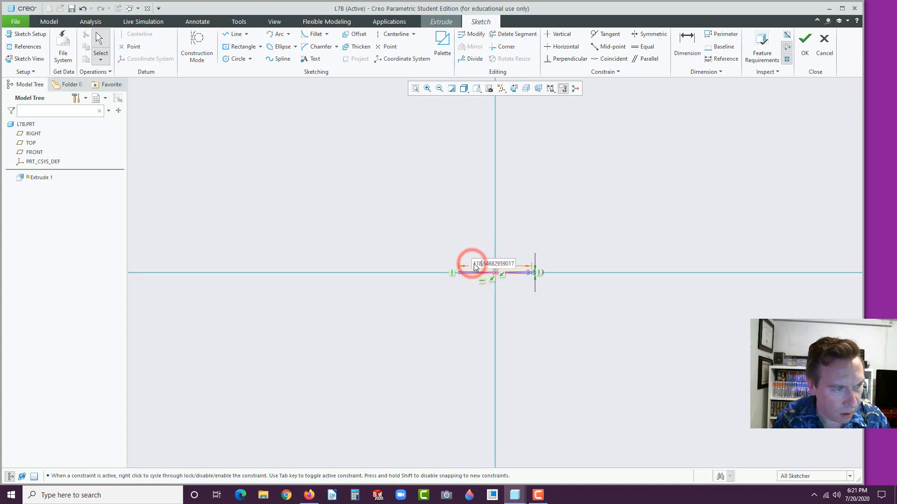
drag(472, 263, 520, 260)
text(3.5)
key(Return)
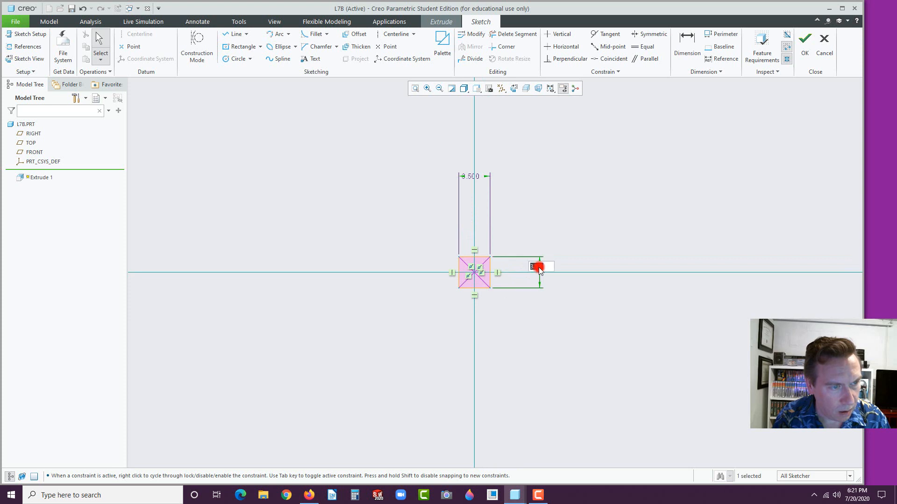
click(536, 273)
text(1.75)
key(Return)
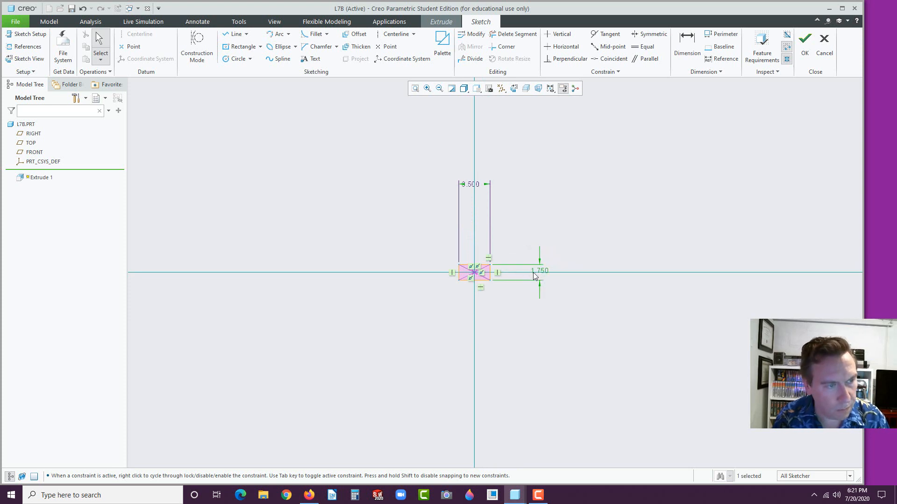
Tidy the 3.500 and 1.750 dimensions beside the rectangle, refit, and finish the sketch
click(487, 312)
drag(475, 186, 474, 253)
drag(540, 276, 511, 271)
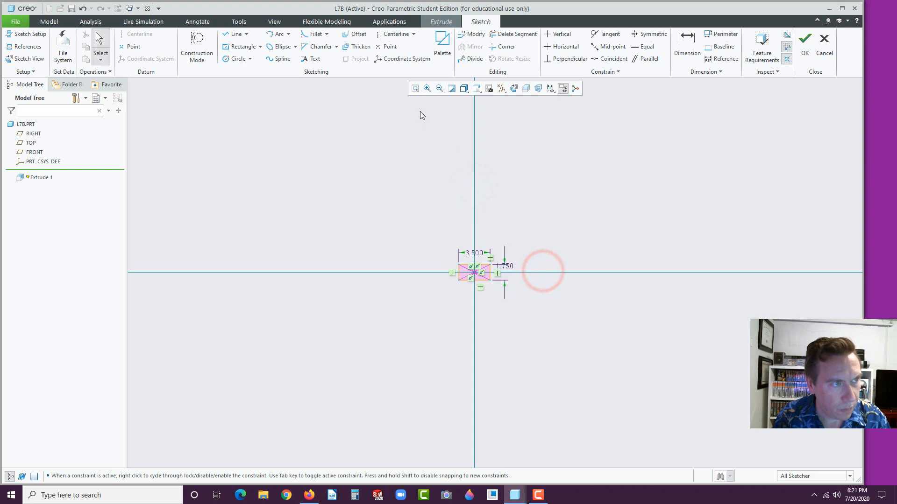
click(415, 88)
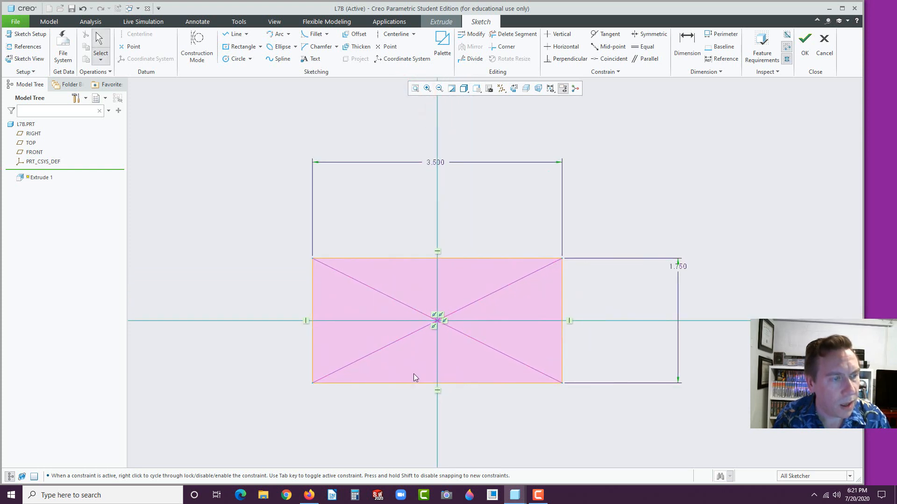
drag(435, 163, 435, 224)
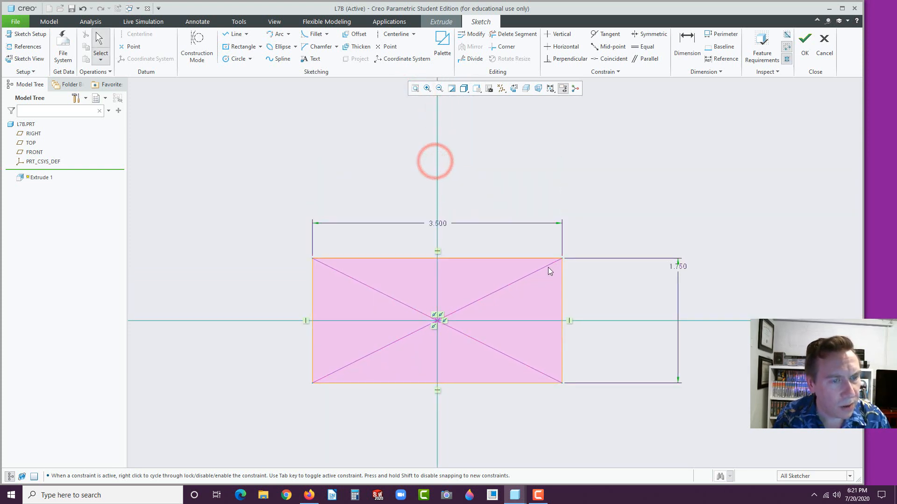
drag(676, 266, 606, 322)
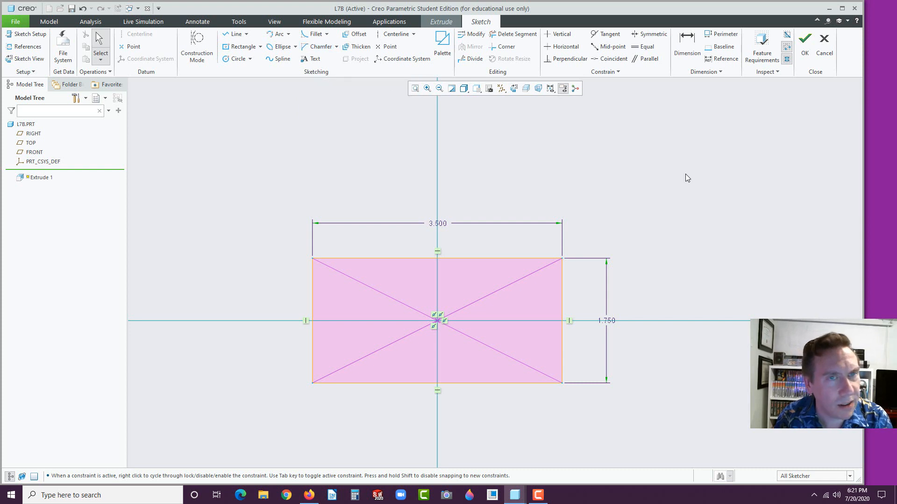
click(805, 46)
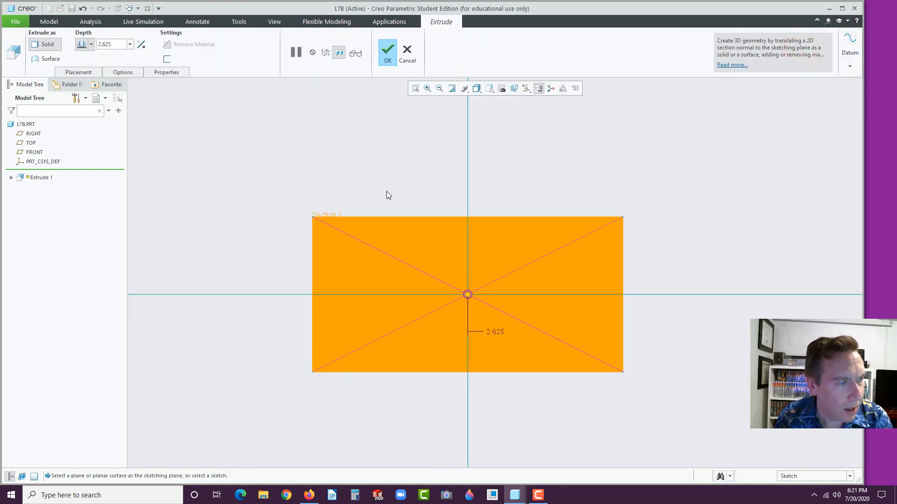
Make the plate extrusion 0.125 thick and complete it
double_click(118, 45)
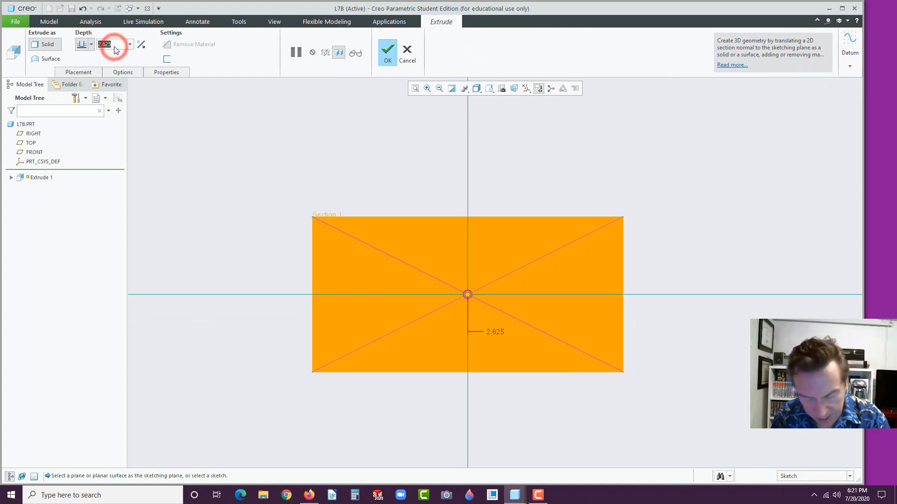
text(.125)
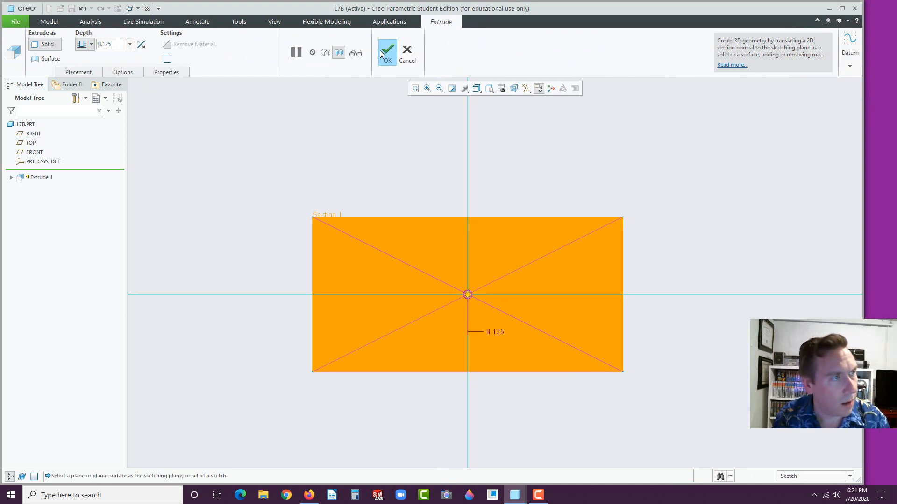
click(387, 50)
middle_drag(412, 141, 319, 120)
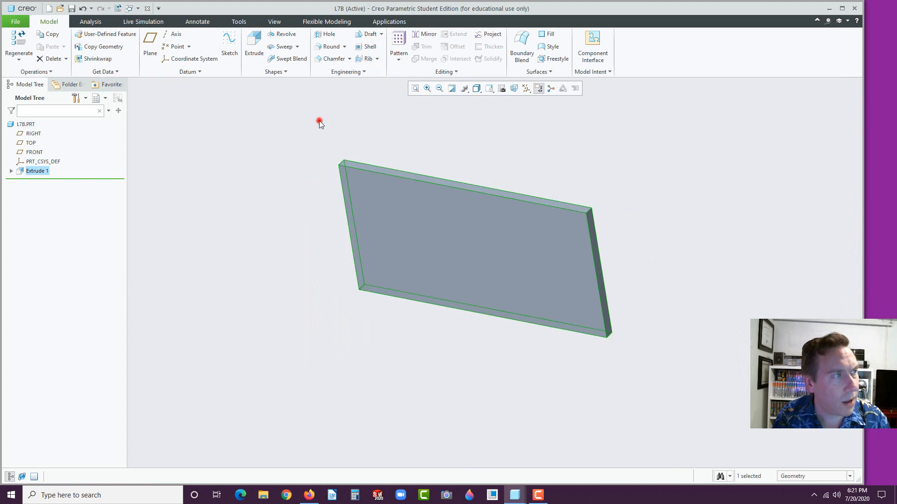
click(319, 120)
Start an edge chamfer with its D x D size set to 0.125
click(331, 58)
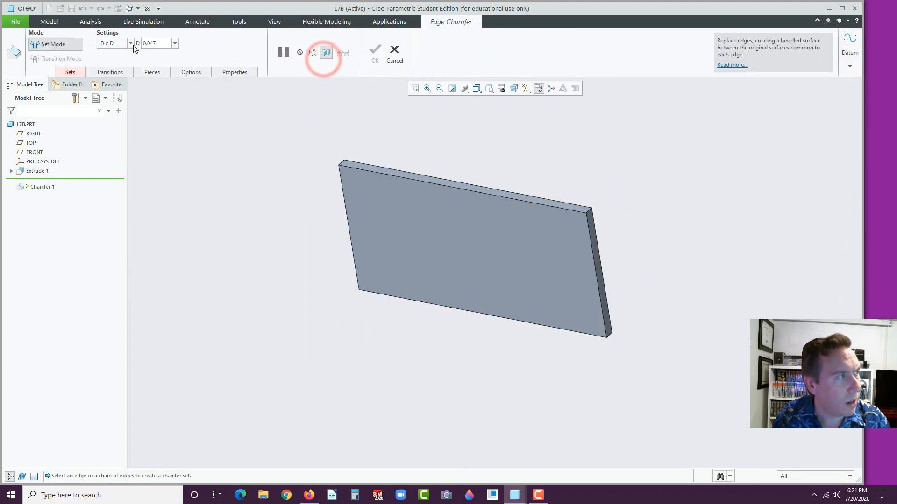
double_click(166, 46)
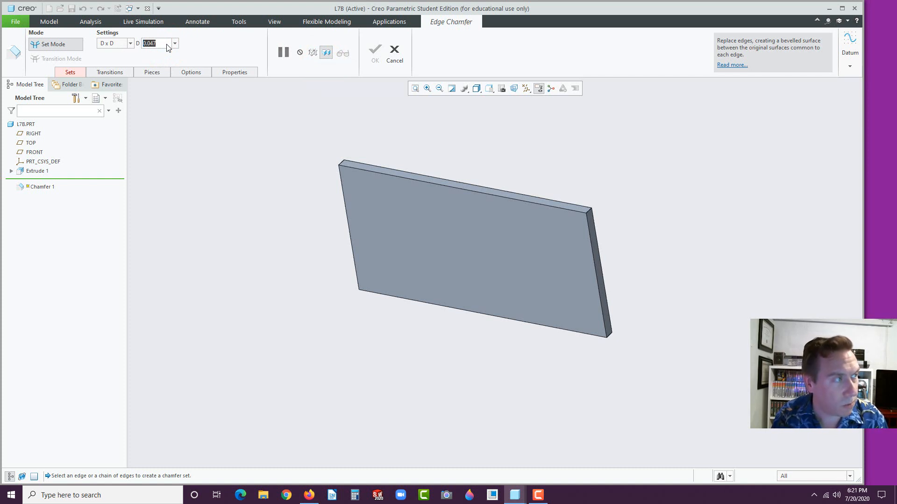
text(.1)
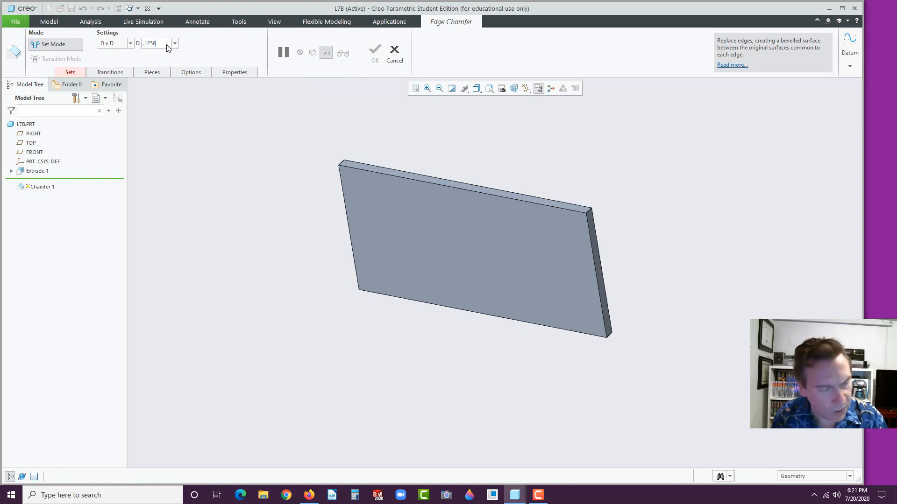
text(256)
key(Return)
click(162, 43)
key(BackSpace)
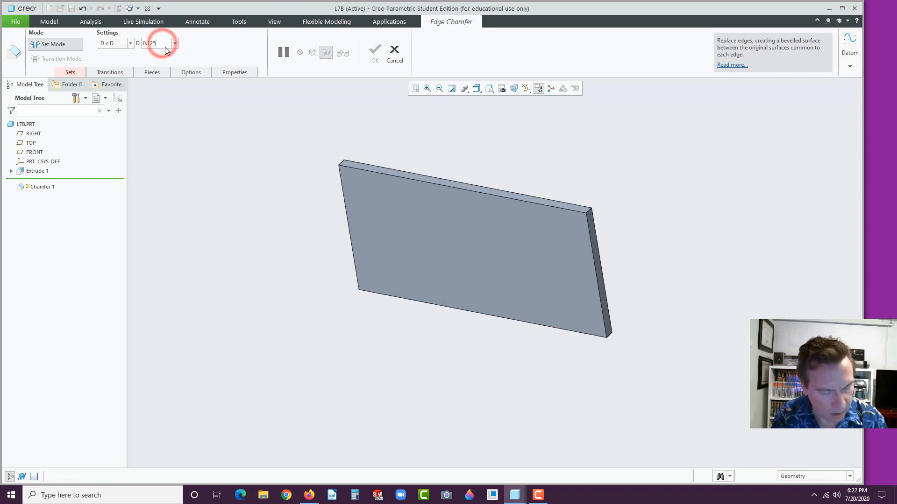
click(314, 492)
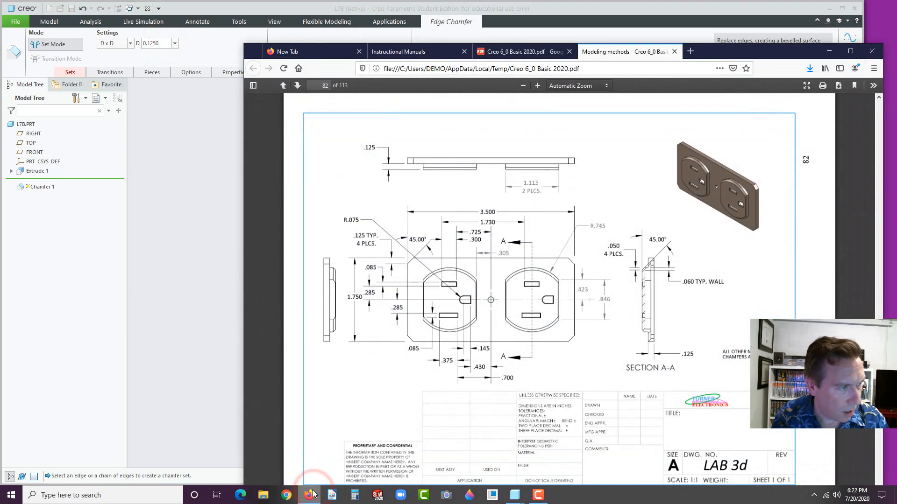
click(310, 494)
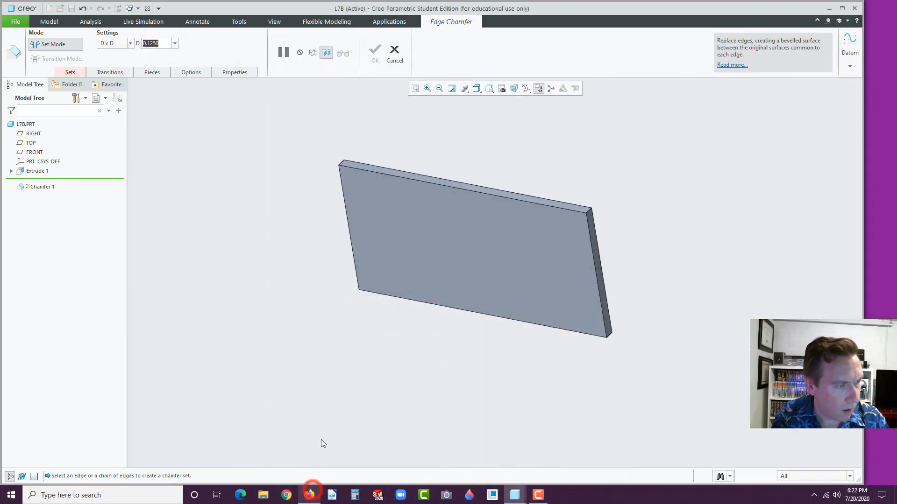
Apply the 0.125 chamfer to all four corner edges of the plate
click(587, 212)
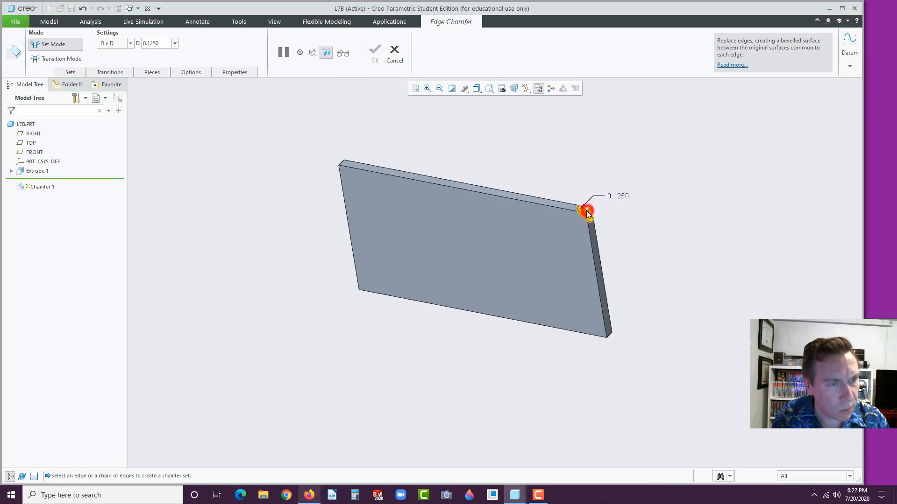
click(342, 162)
click(609, 335)
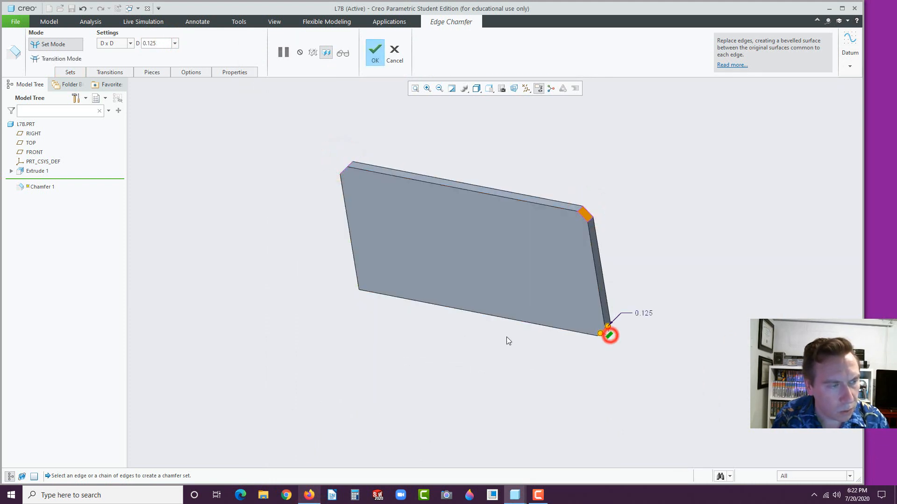
middle_drag(506, 338, 306, 342)
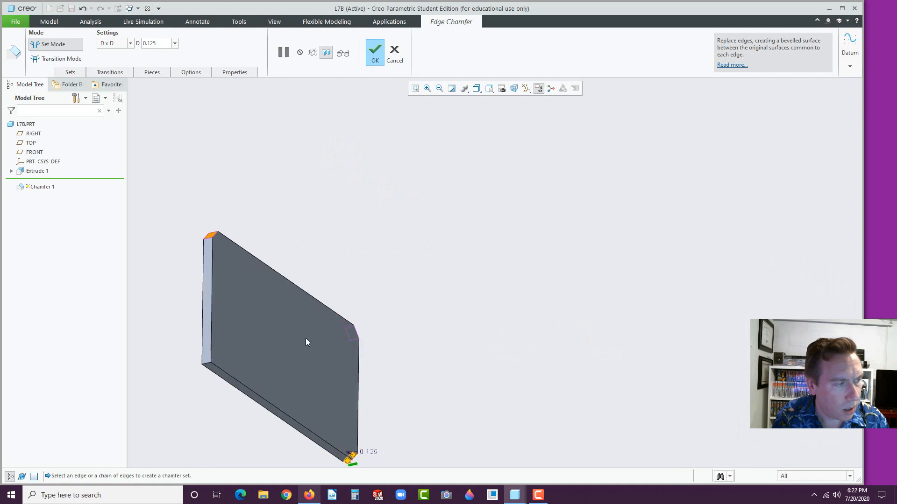
click(206, 363)
click(375, 51)
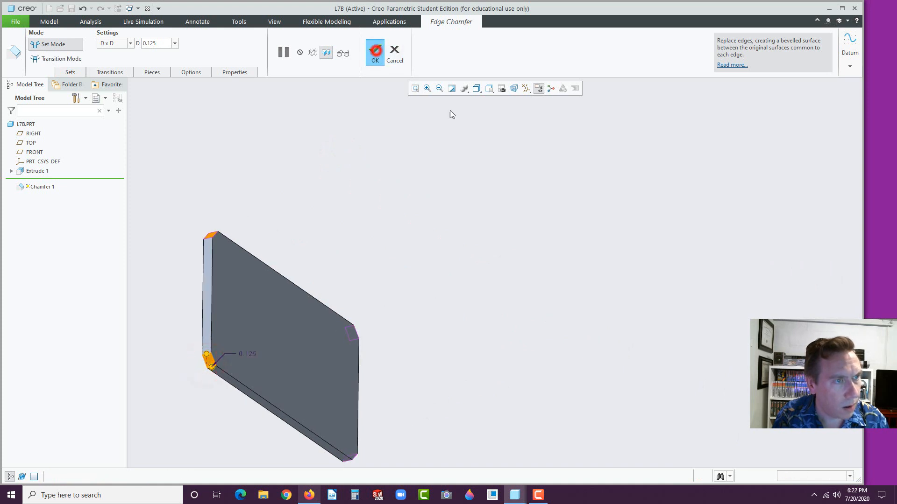
click(551, 88)
scroll(383, 280, down, 4)
Start a new extrusion sketched on the plate's front face
scroll(383, 280, down, 4)
middle_drag(534, 253, 455, 292)
click(366, 385)
click(443, 243)
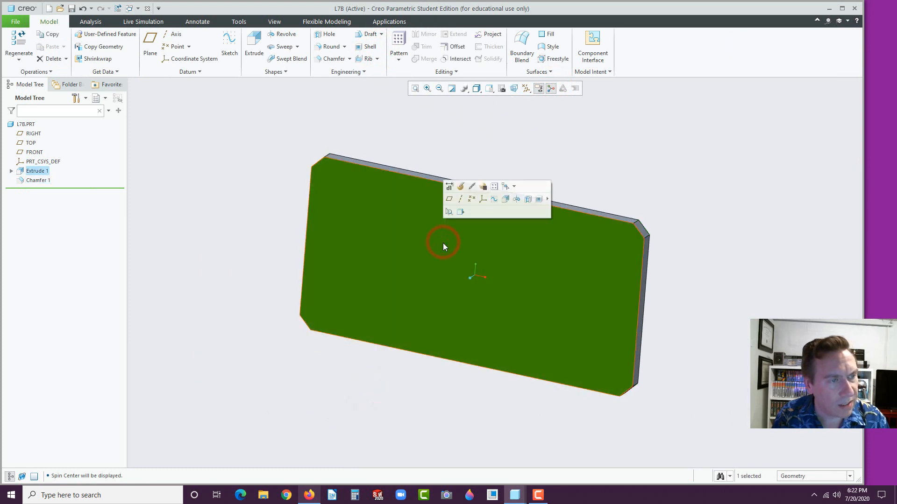
click(504, 201)
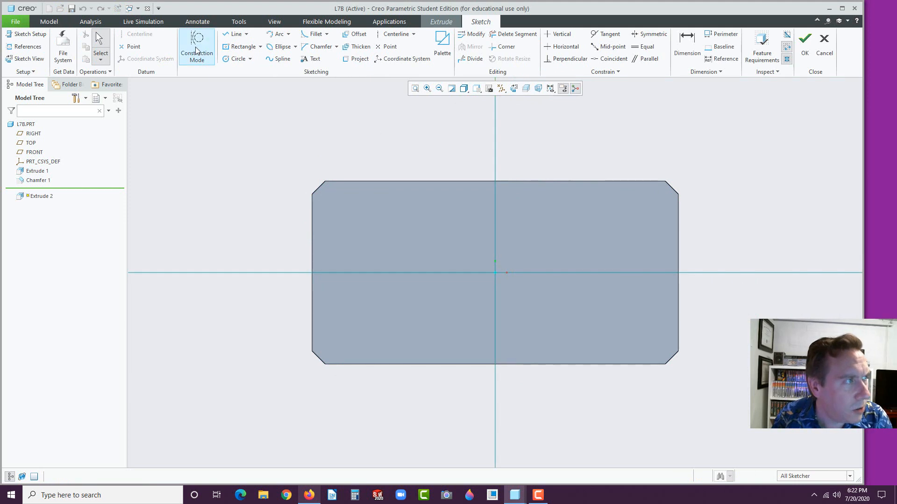
Draw vertical and horizontal centerlines through the sketch origin
click(396, 34)
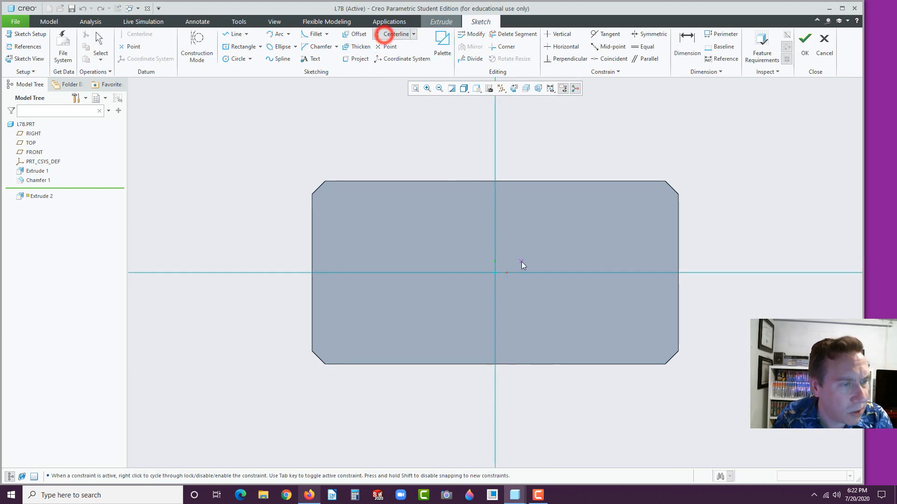
click(495, 273)
click(495, 229)
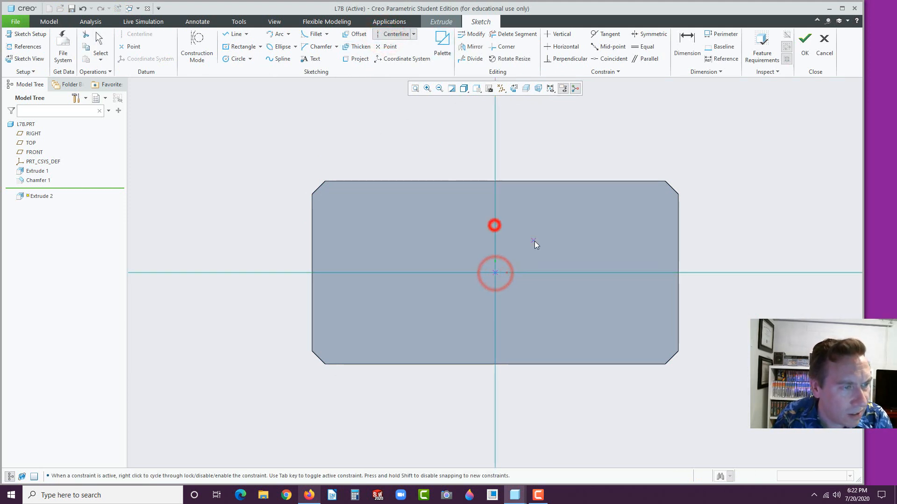
click(495, 273)
click(403, 278)
middle_click(380, 311)
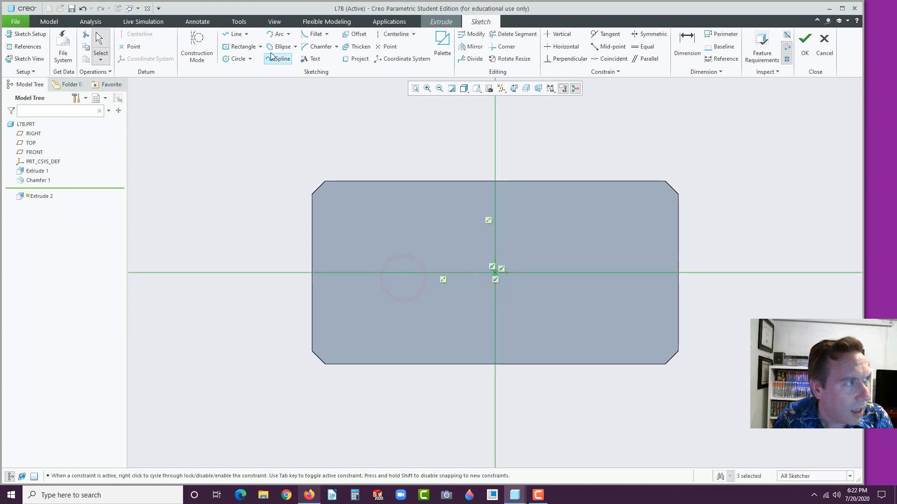
Draw a center rectangle to the left of the origin
click(229, 47)
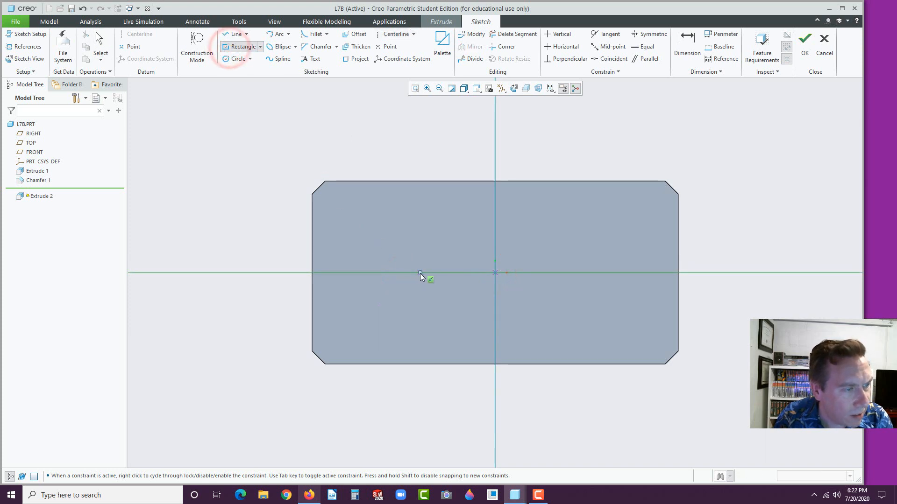
click(420, 273)
click(451, 233)
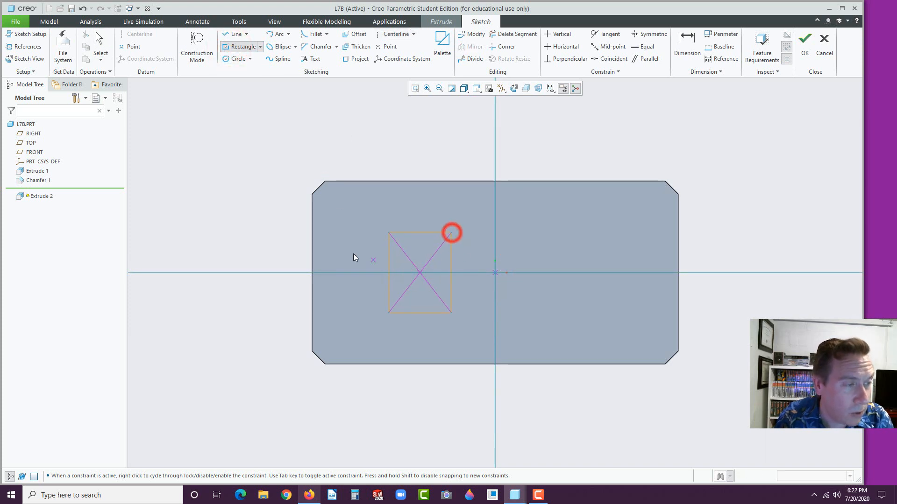
middle_click(354, 242)
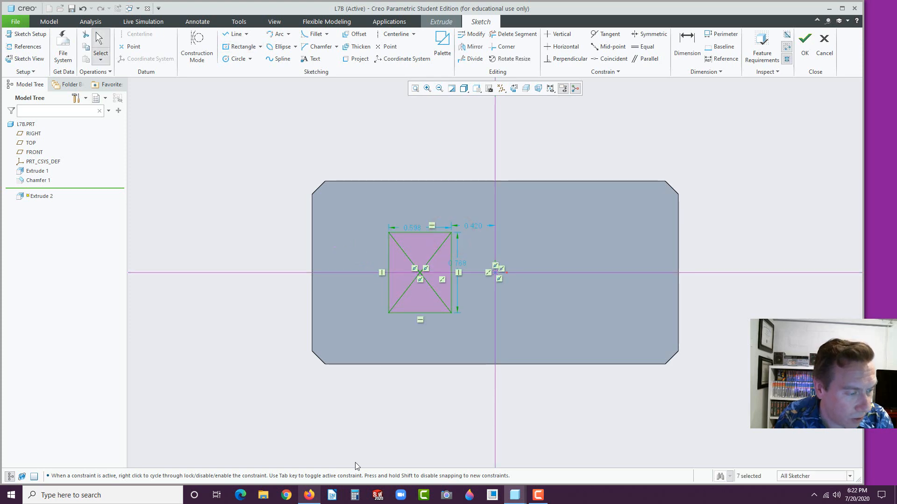
click(309, 495)
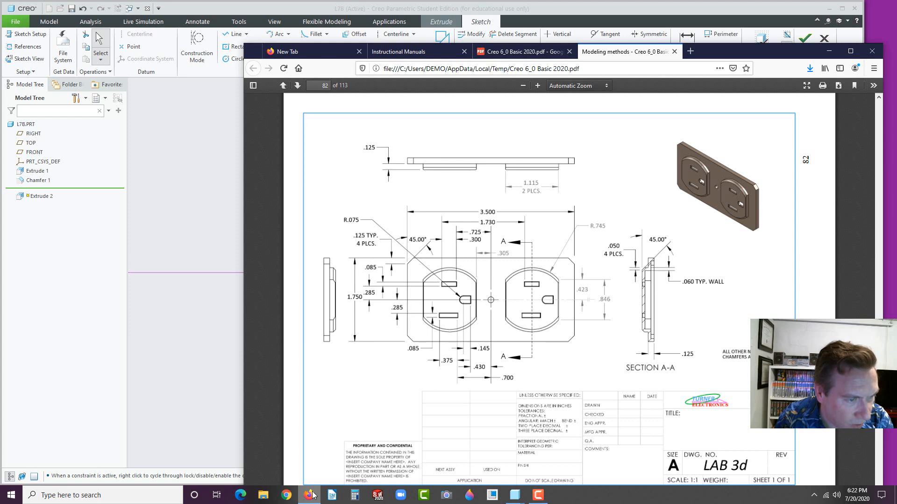
click(310, 495)
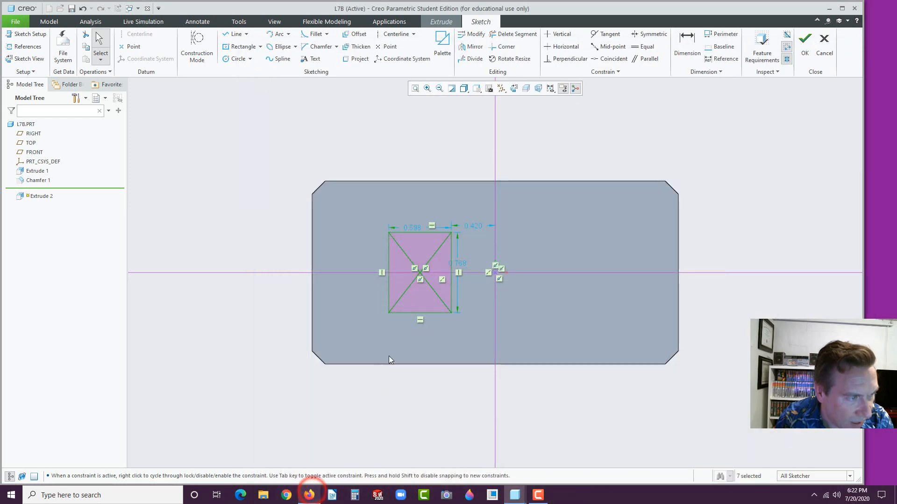
Size the rectangle to 0.846 high and 1.115 wide
double_click(462, 264)
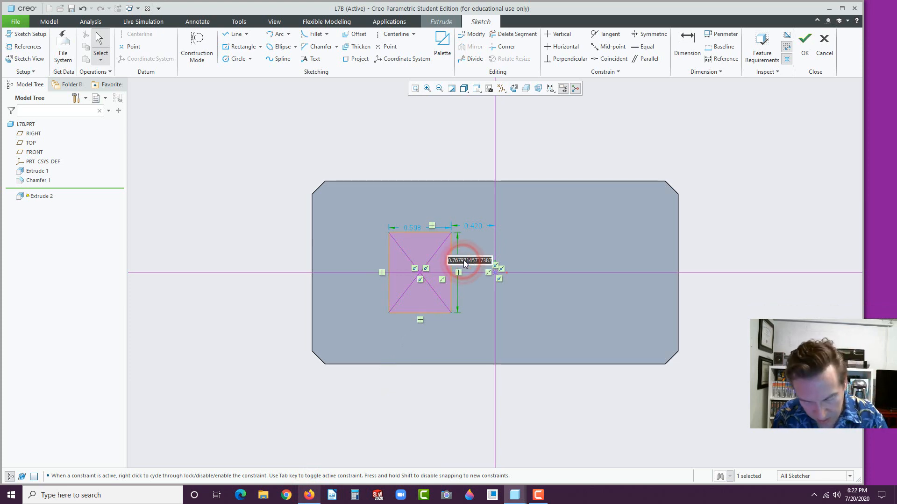
text(.846)
key(Return)
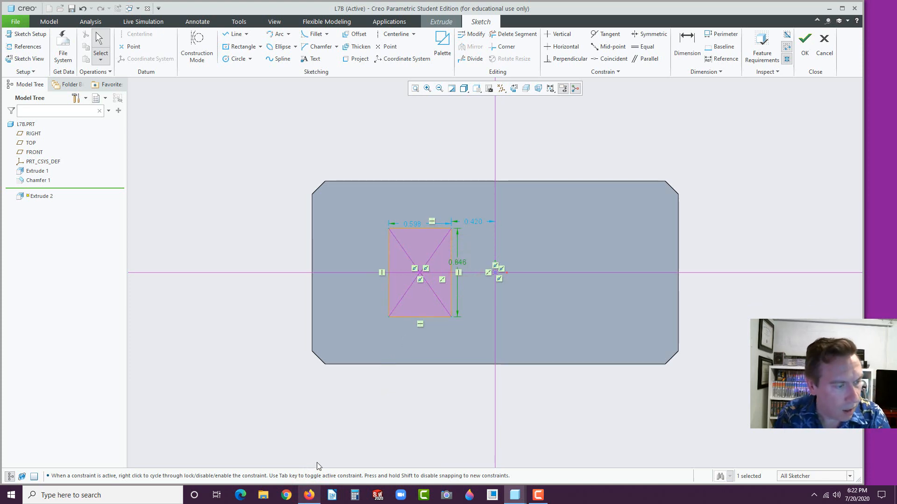
click(308, 497)
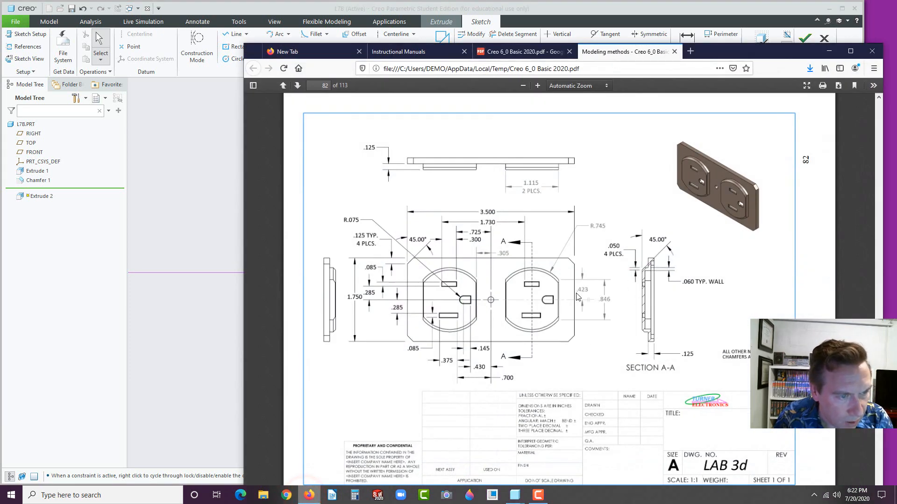
click(602, 298)
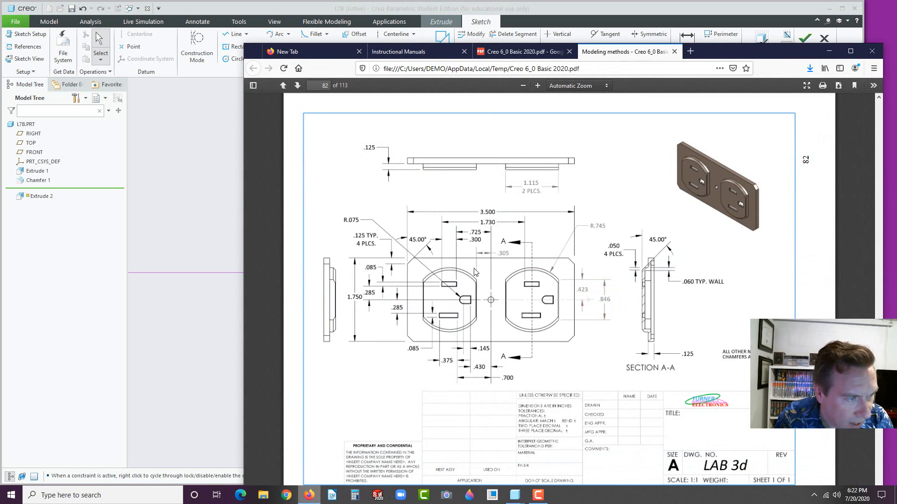
click(539, 187)
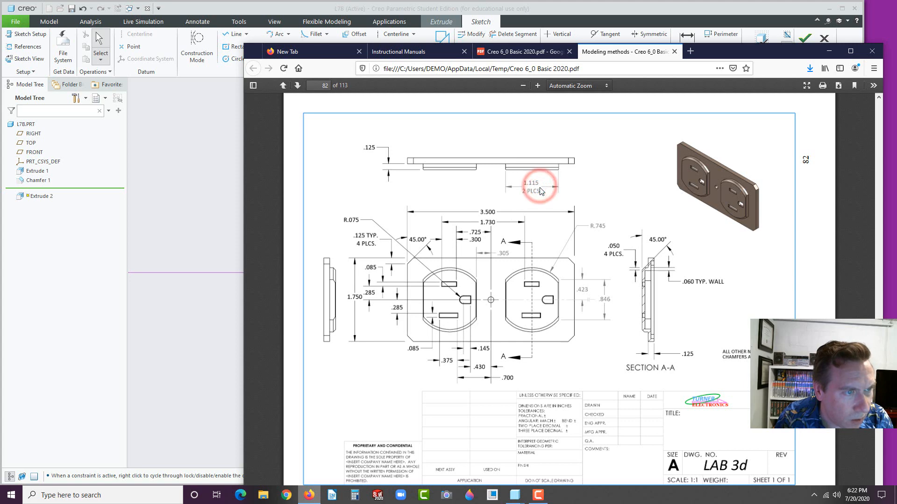
click(223, 317)
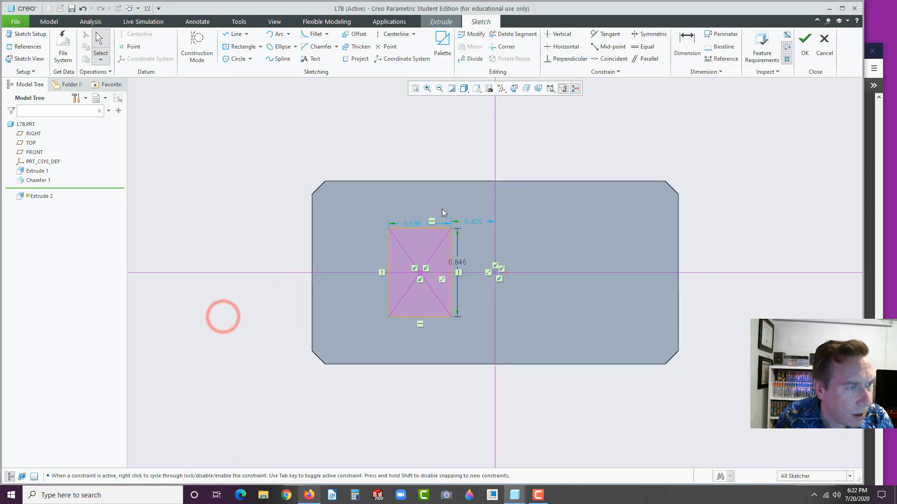
double_click(414, 224)
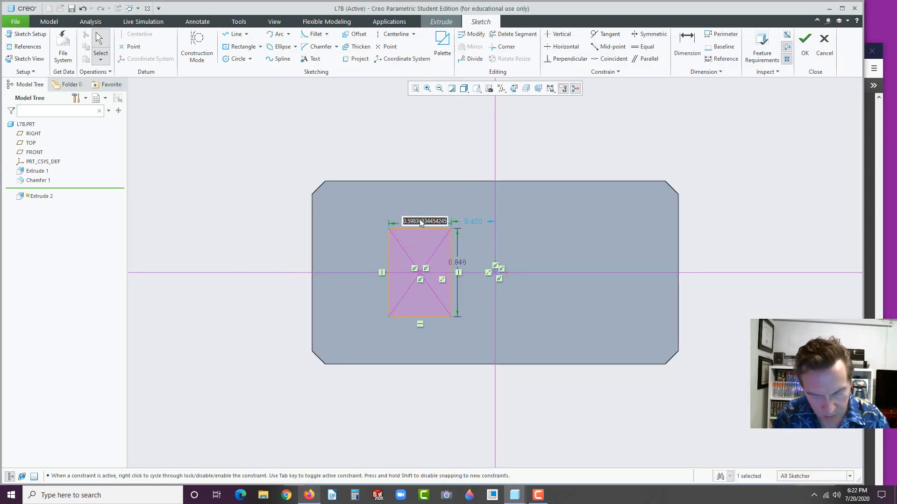
text(1.115)
key(Return)
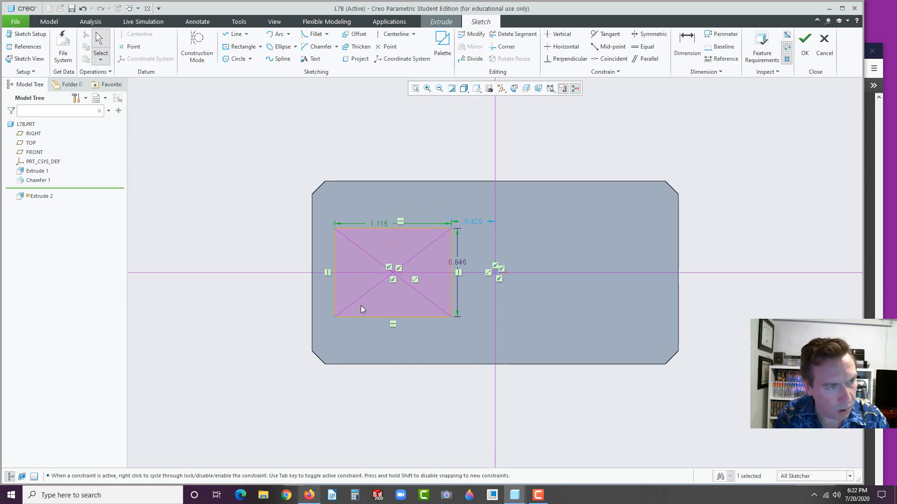
Place the rectangle 0.305 from the vertical centerline
click(310, 495)
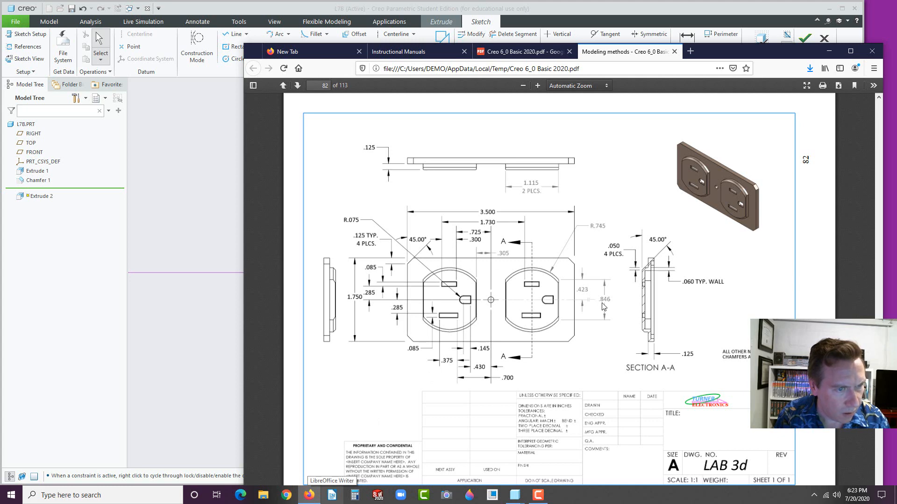
click(217, 337)
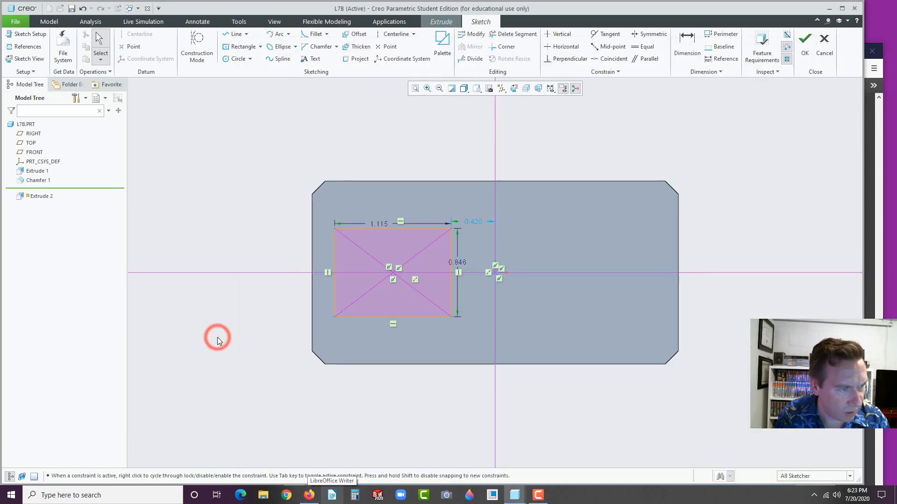
click(309, 495)
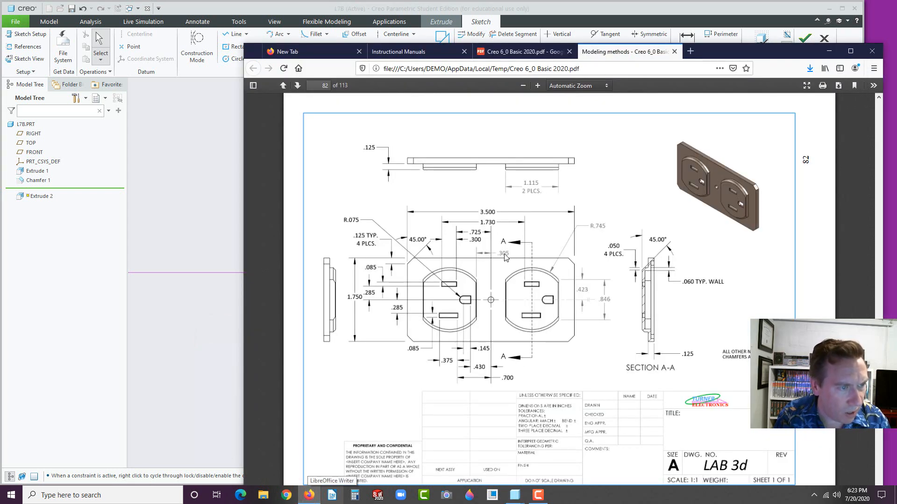
click(220, 210)
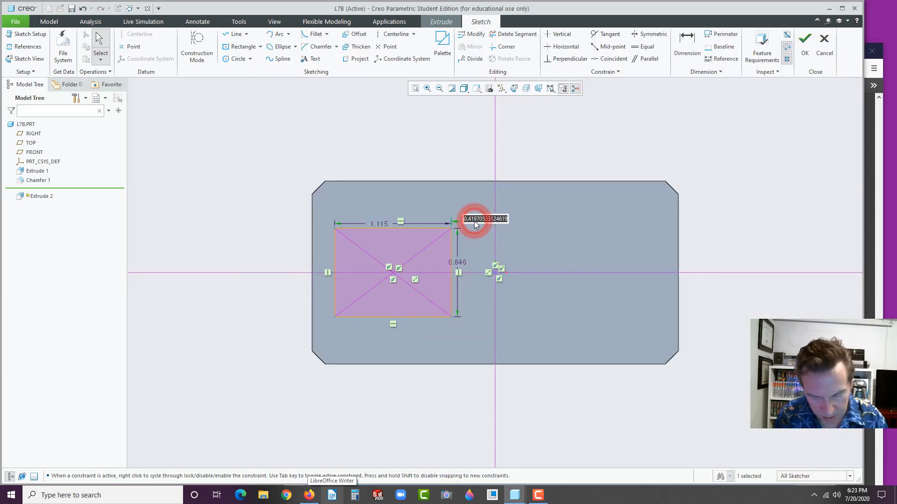
text(.305)
key(Return)
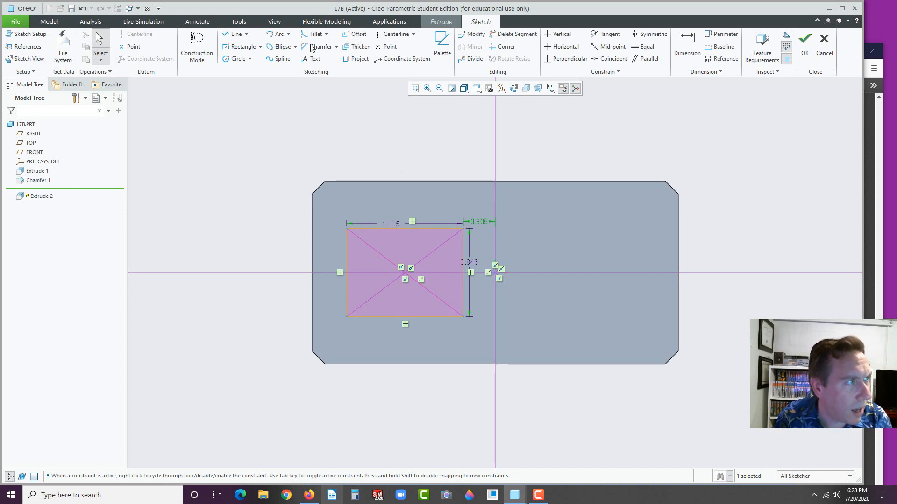
Draw a three-point arc across the rectangle's top corners, bulging above the top edge
click(288, 34)
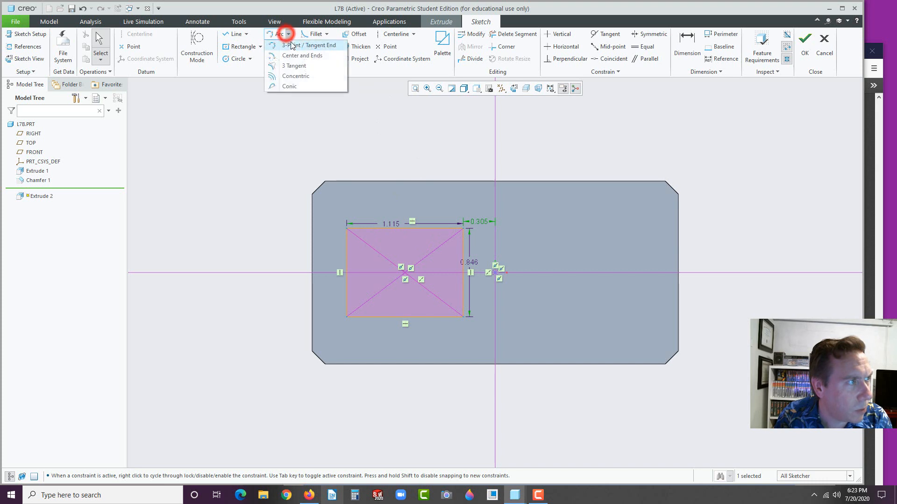
click(291, 45)
click(349, 228)
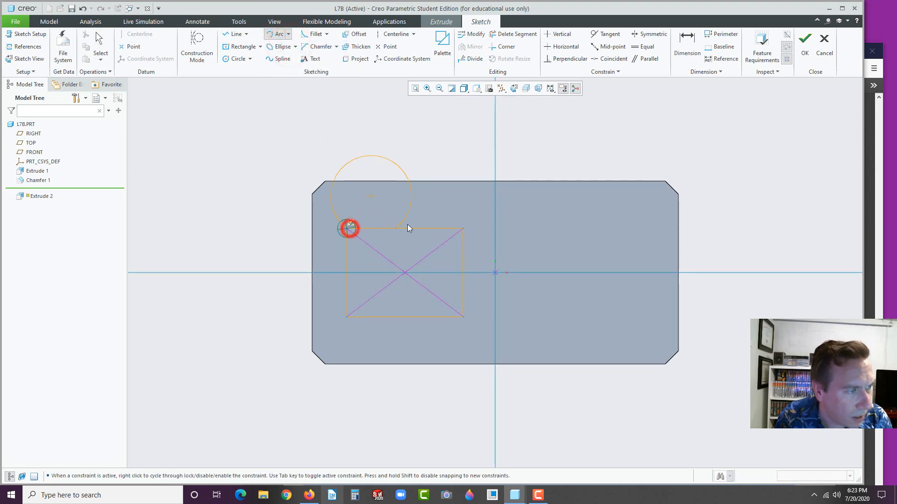
middle_click(348, 234)
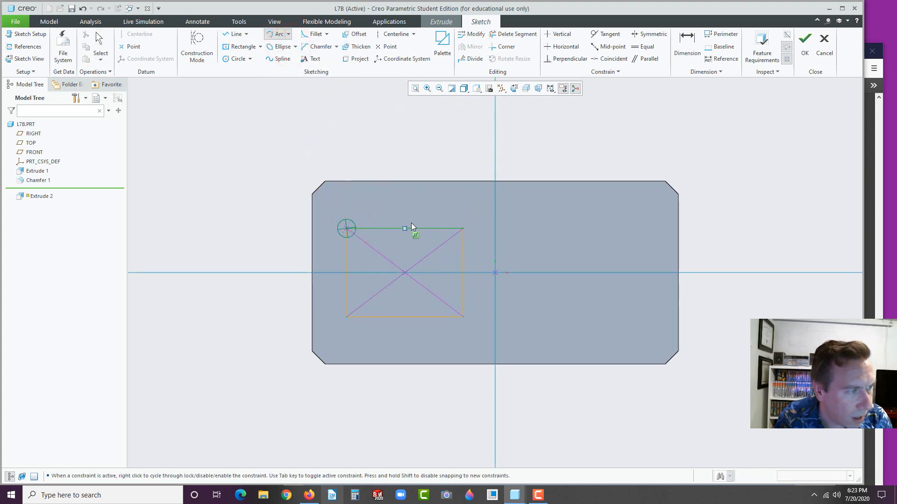
click(463, 229)
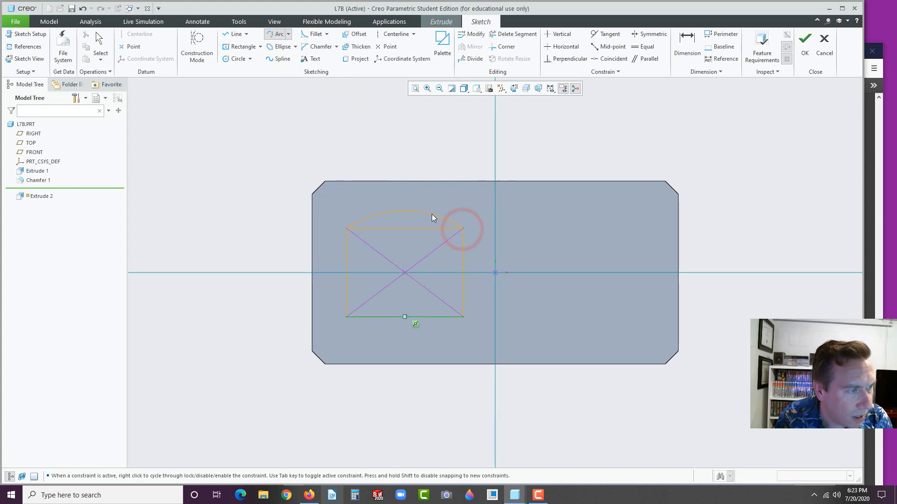
click(432, 214)
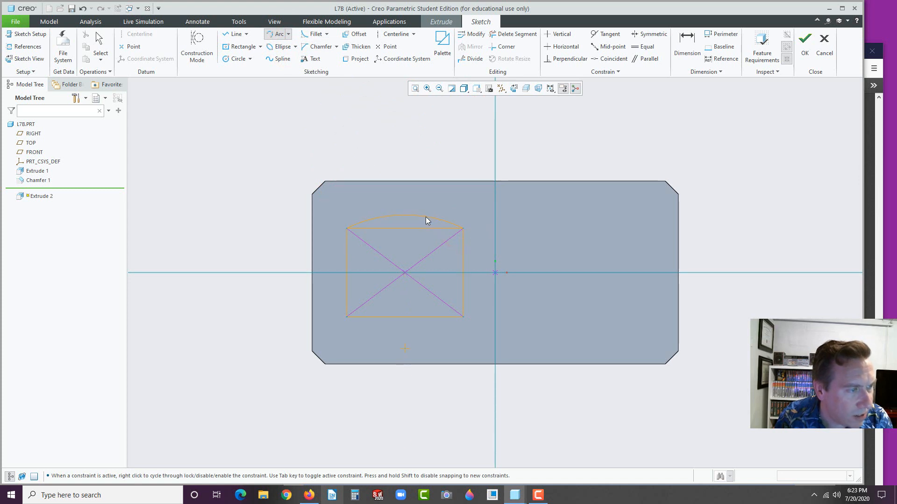
click(425, 217)
middle_click(400, 160)
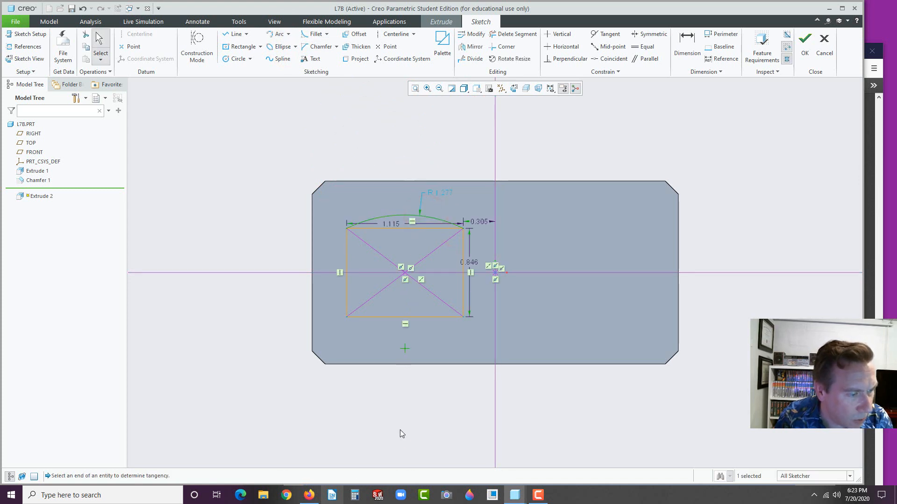
click(309, 495)
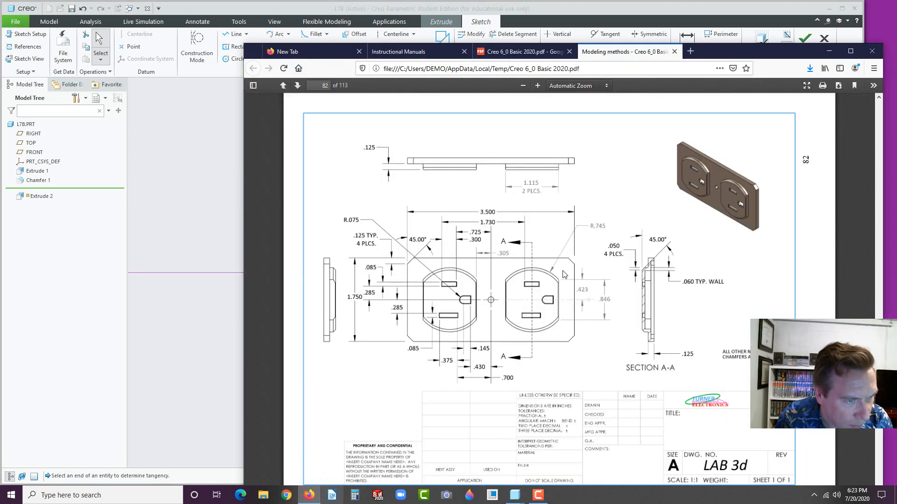
click(187, 228)
Set the arc radius to 0.745 and mirror it about the horizontal centerline
double_click(446, 193)
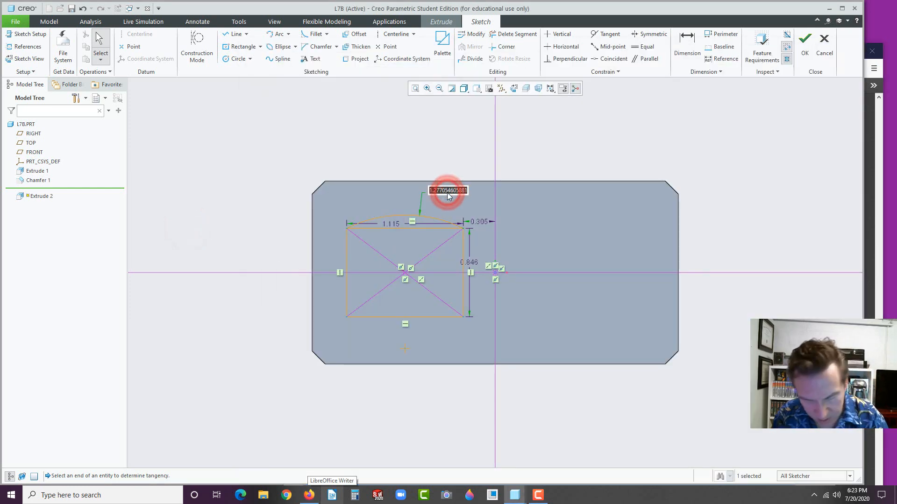
text(.745)
key(Return)
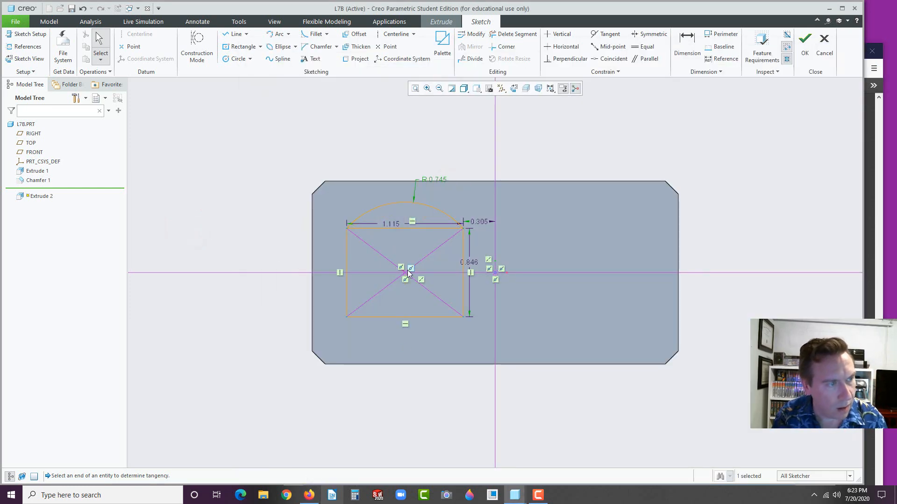
click(407, 270)
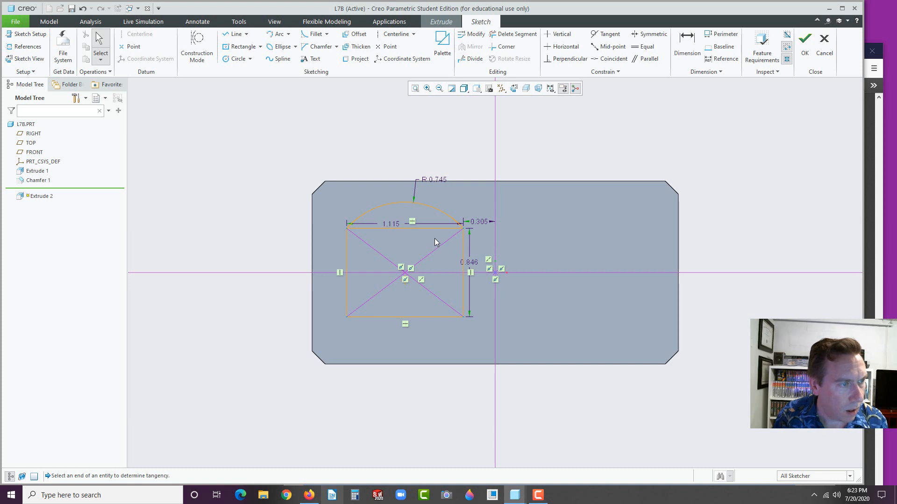
click(434, 211)
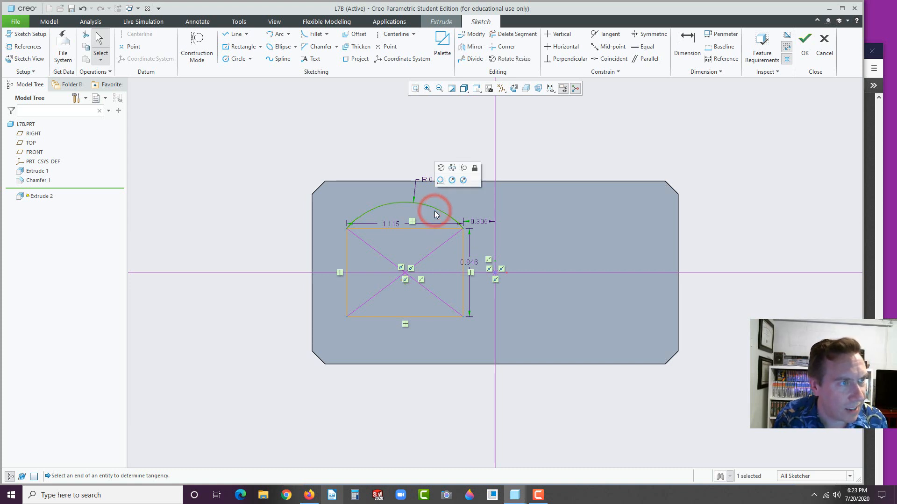
click(473, 48)
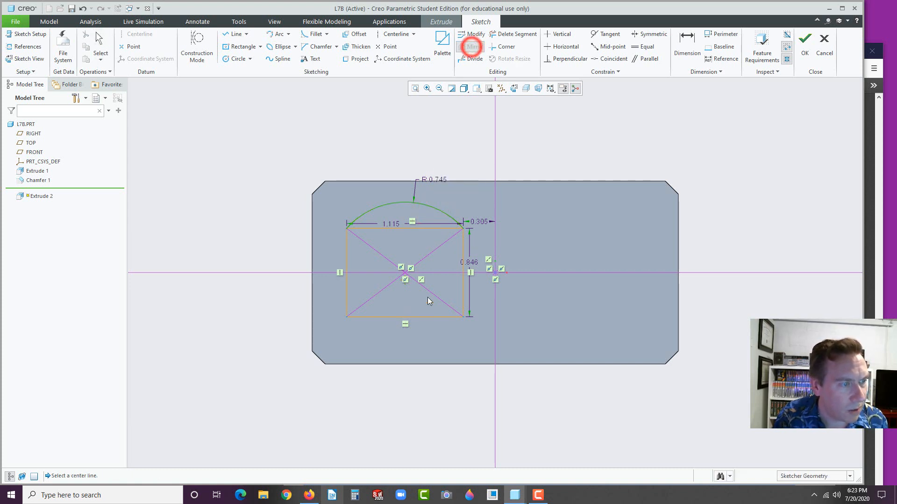
click(440, 273)
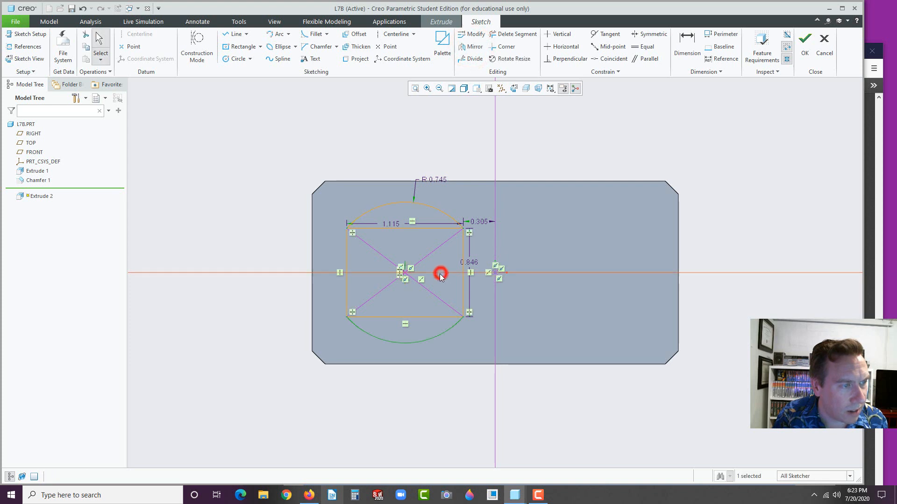
Convert the rectangle's top and bottom lines to construction geometry
click(262, 312)
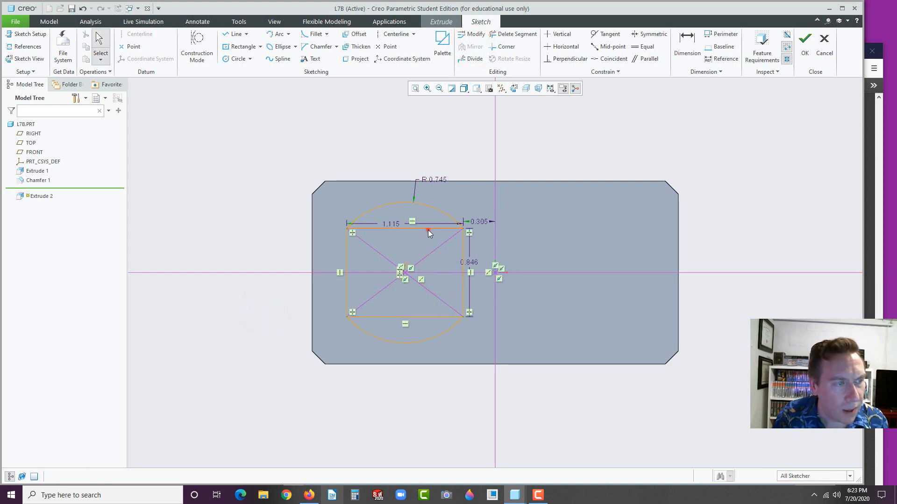
click(428, 231)
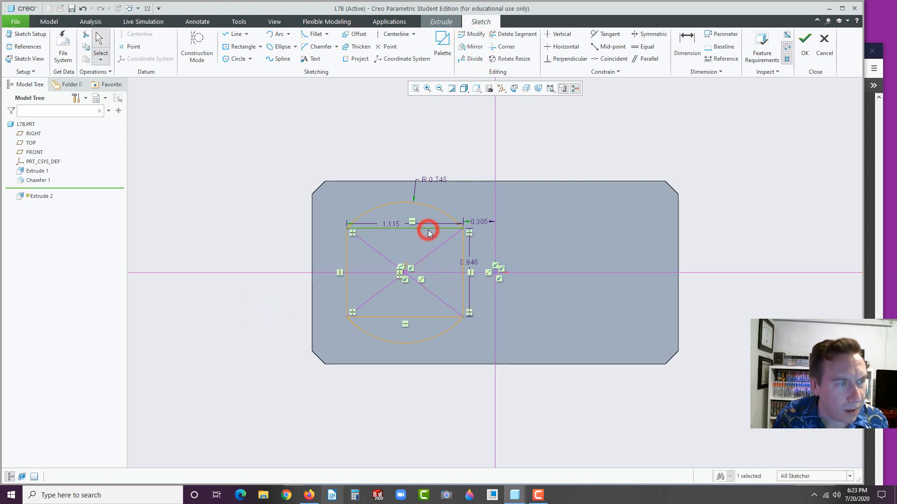
ctrl+click(427, 317)
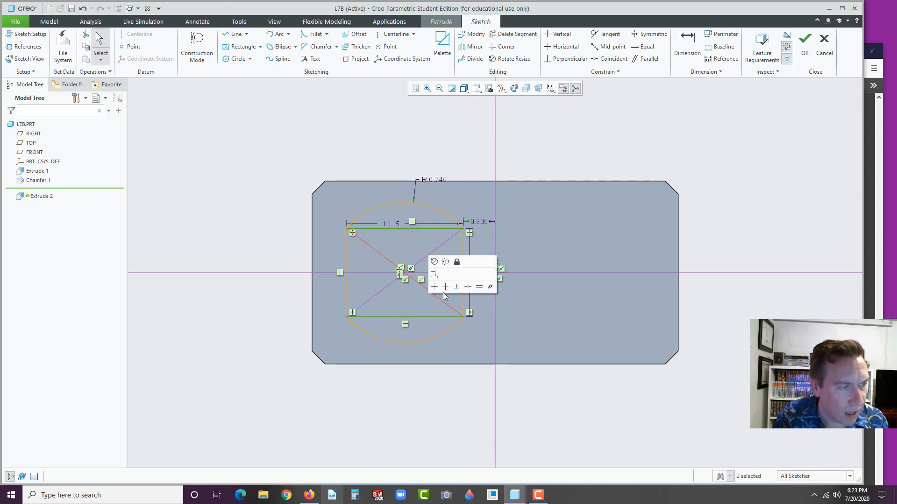
click(446, 263)
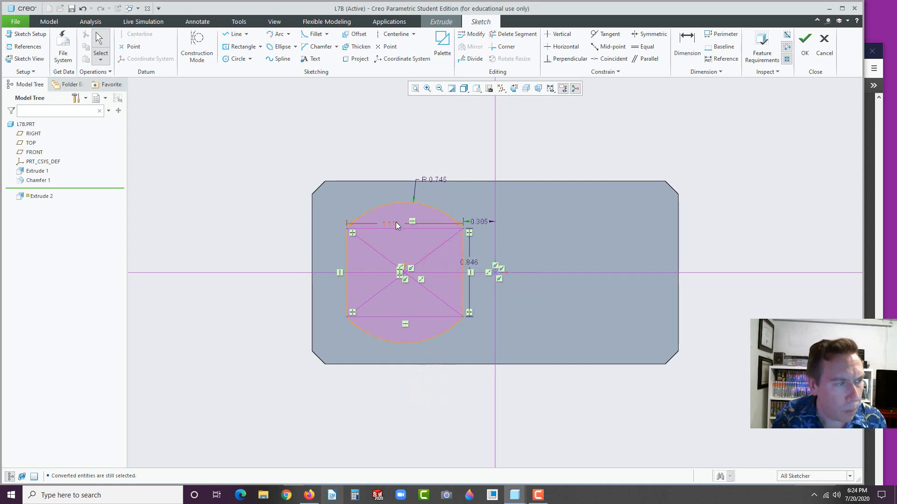
Move the 1.115, R 0.745 and 0.846 dimensions clear, then box-select the outlet outline
drag(390, 225, 391, 148)
drag(439, 180, 469, 166)
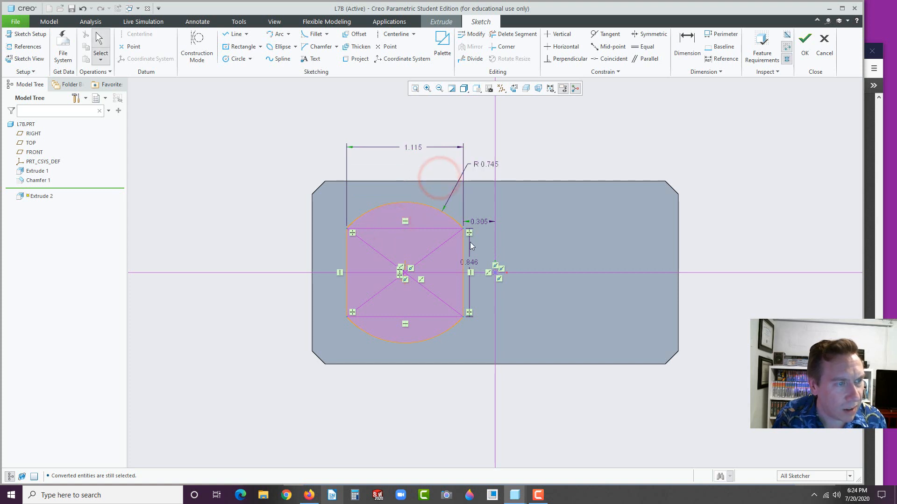
drag(469, 263, 479, 265)
click(441, 420)
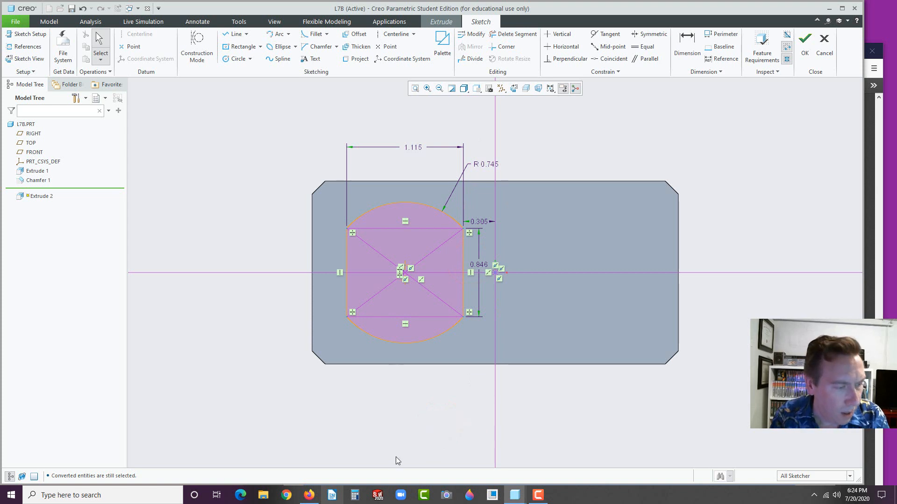
click(309, 495)
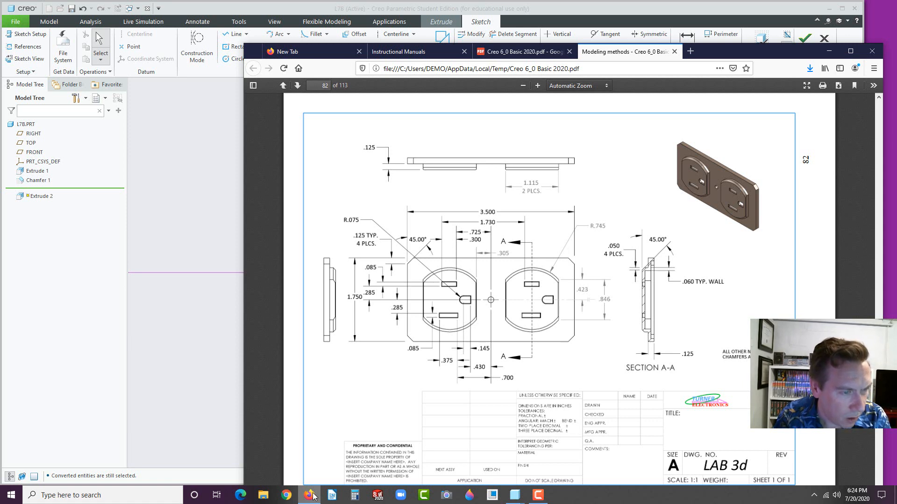
click(310, 495)
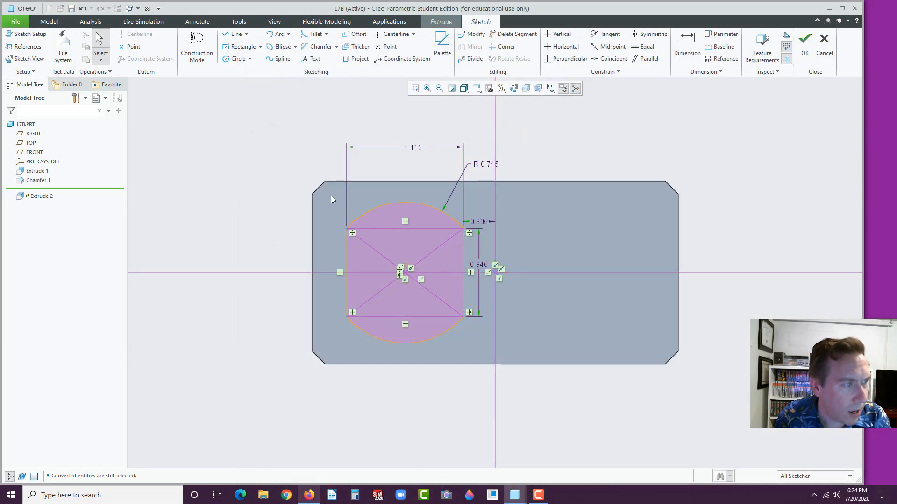
mouse_move(331, 196)
mouse_down()
mouse_move(449, 268)
mouse_move(478, 353)
mouse_up()
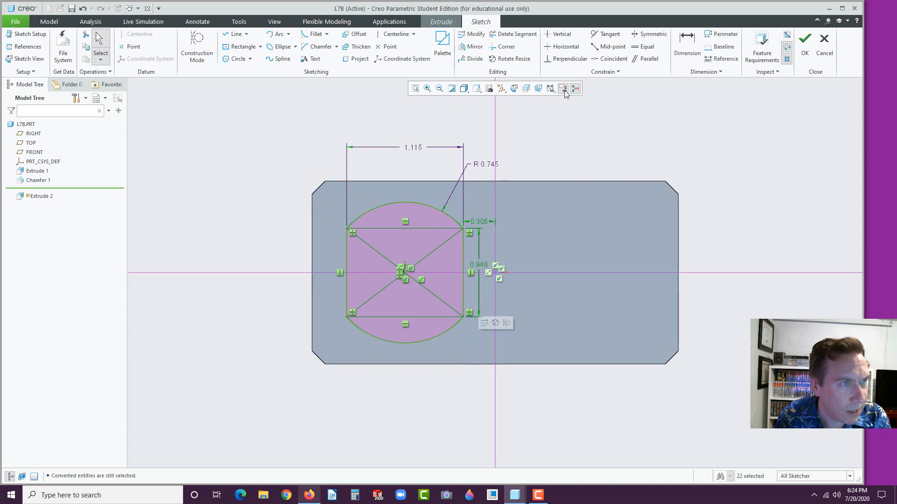
Mirror the outlet outline about the vertical centerline and finish the sketch
click(472, 46)
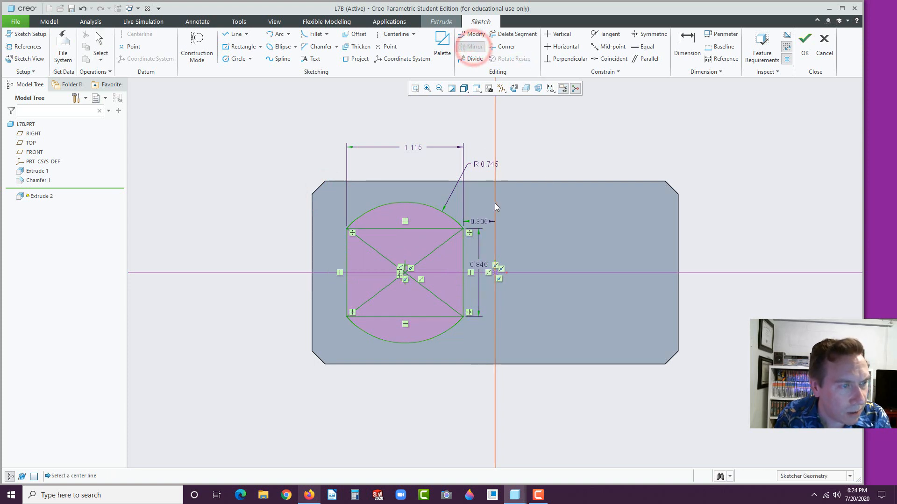
click(495, 204)
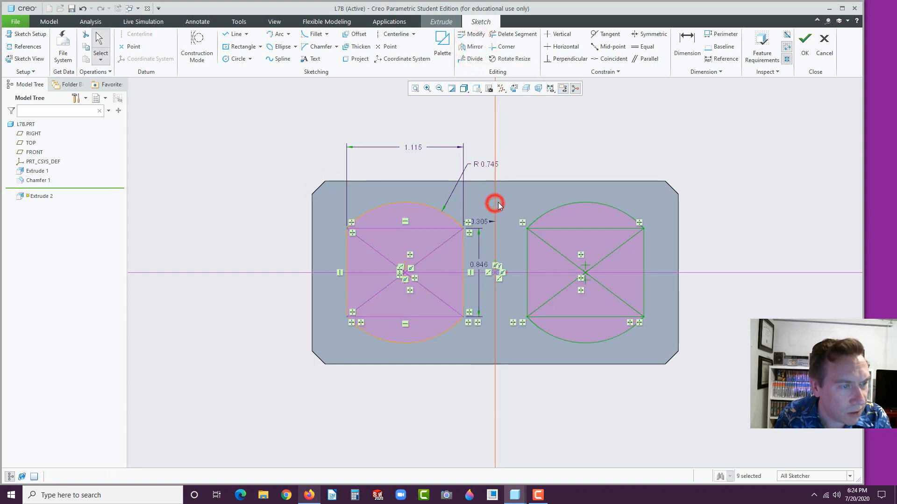
click(804, 40)
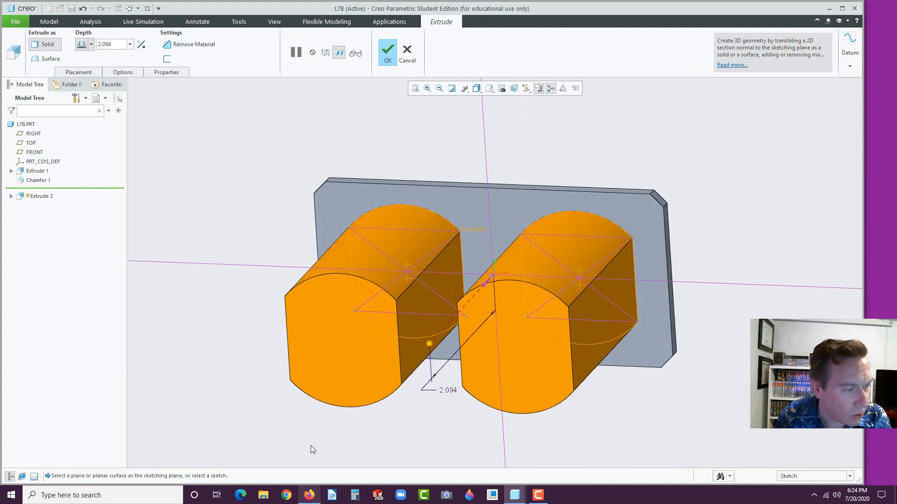
Extrude both outlet shapes 0.125 and compare the result with the reference drawing
text(0.125)
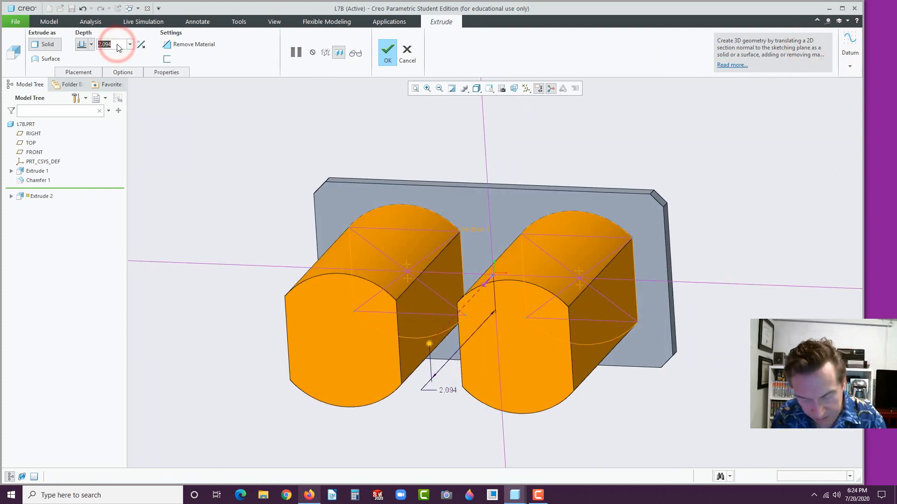
key(Return)
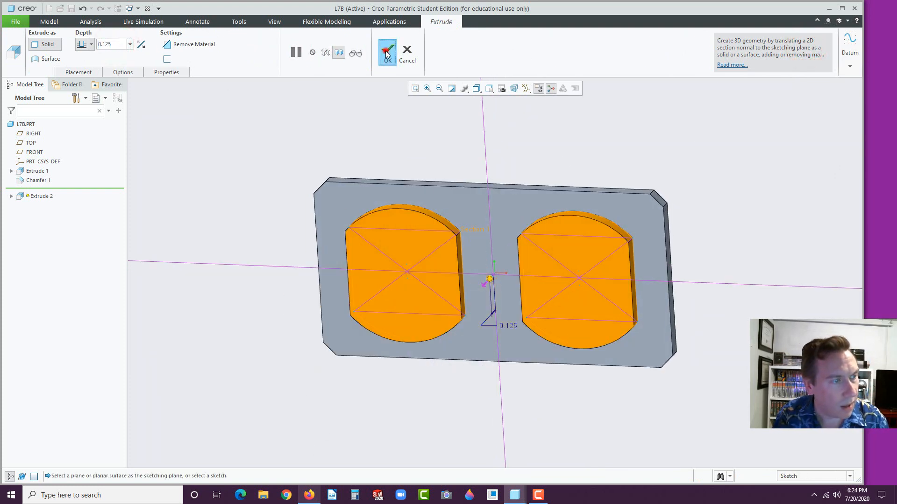
click(387, 52)
click(231, 171)
click(312, 496)
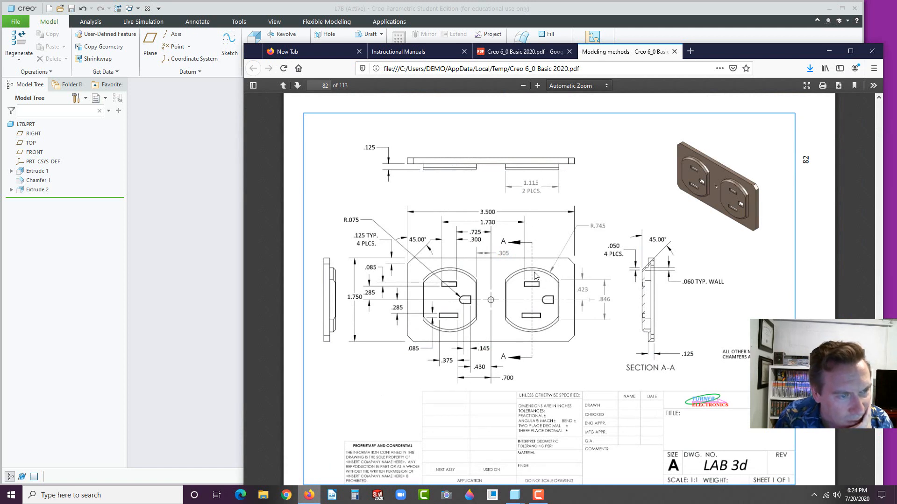
click(159, 315)
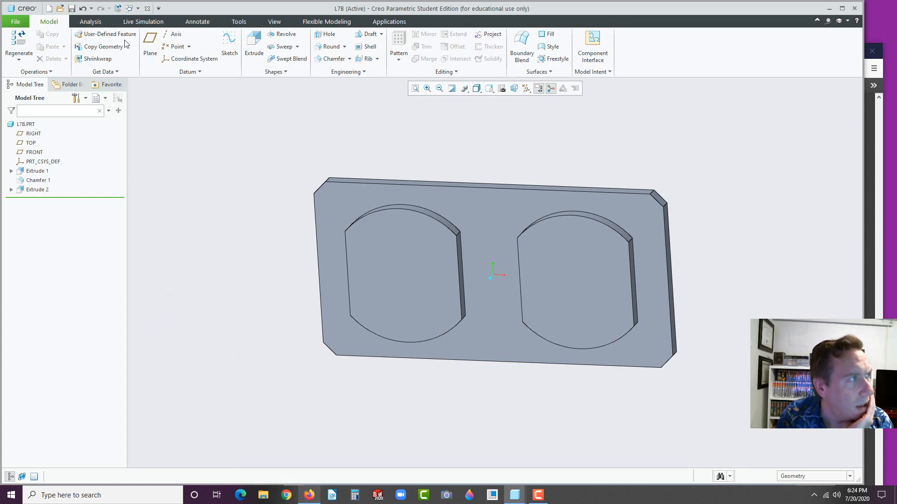
Chamfer the top and bottom arc edges of both outlet faces by 0.050
click(327, 60)
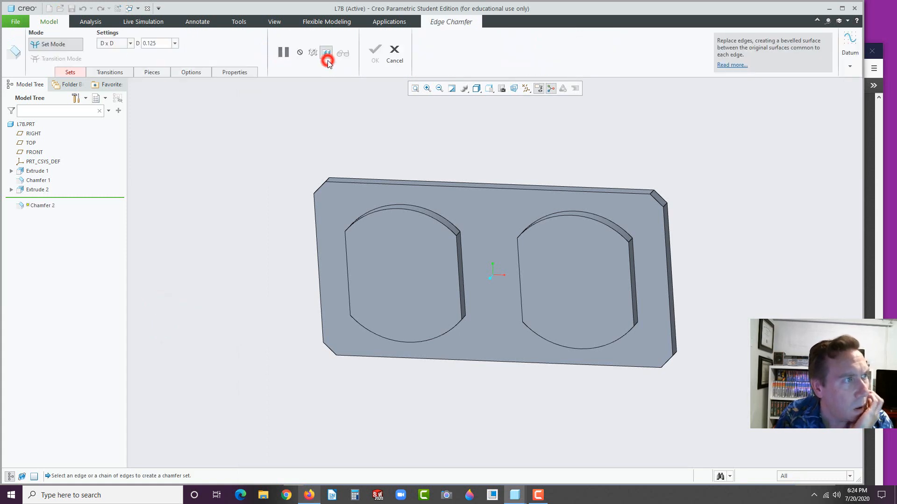
double_click(157, 43)
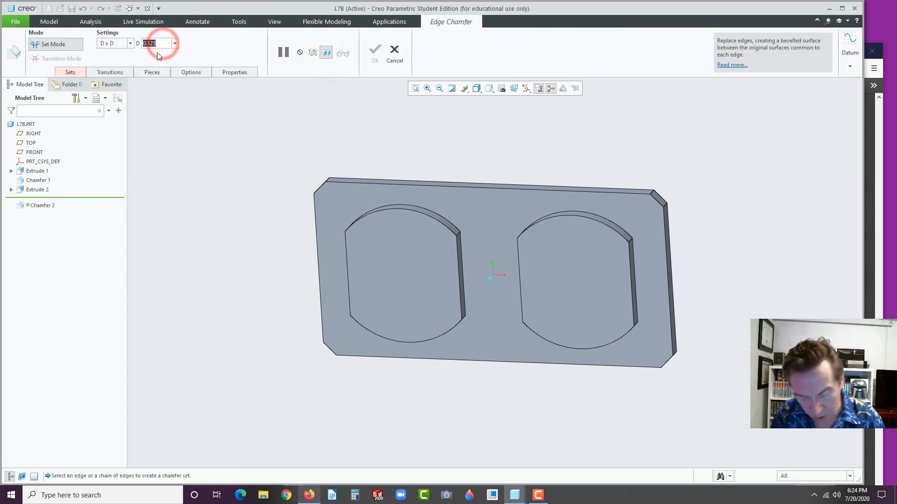
text(.050)
key(Return)
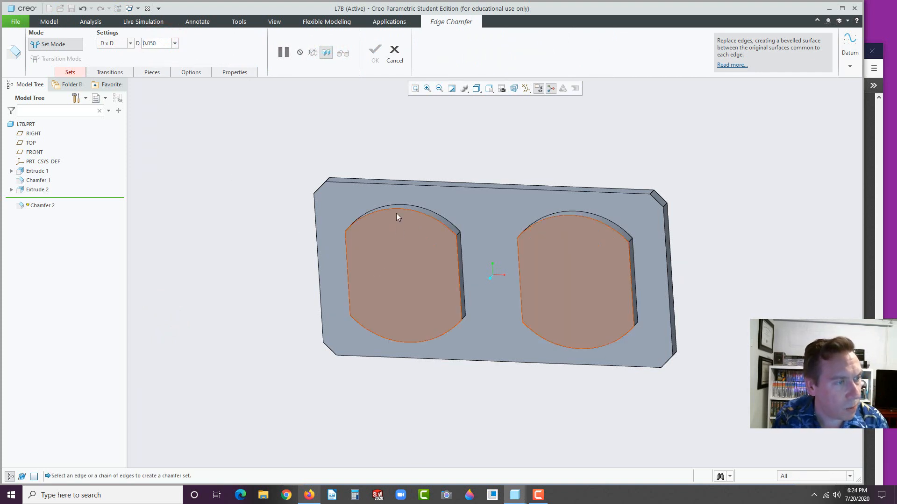
click(402, 209)
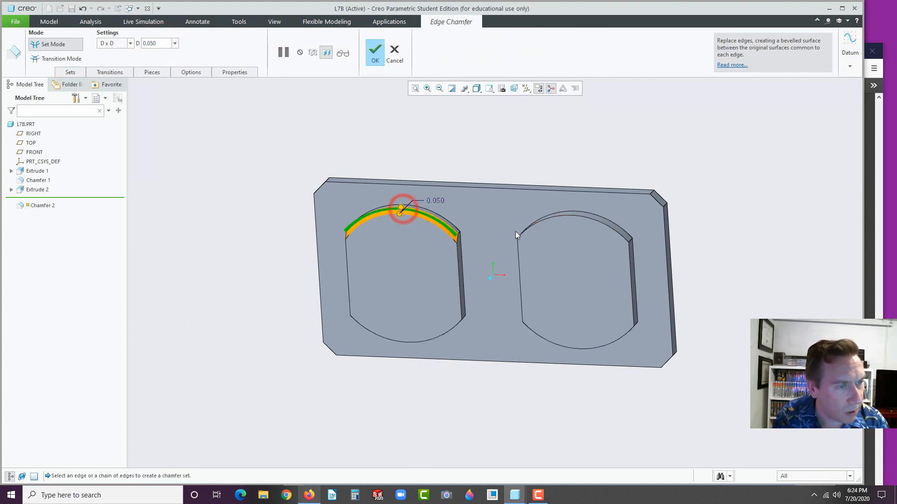
click(541, 220)
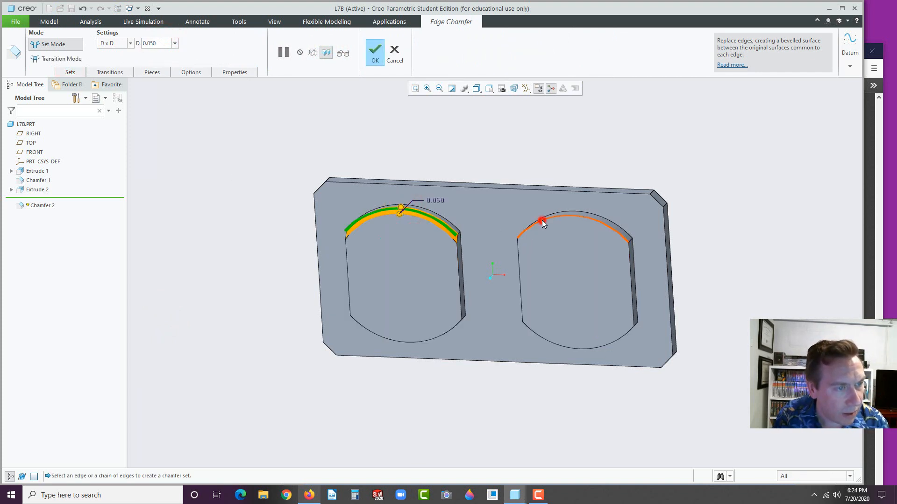
click(540, 340)
click(403, 341)
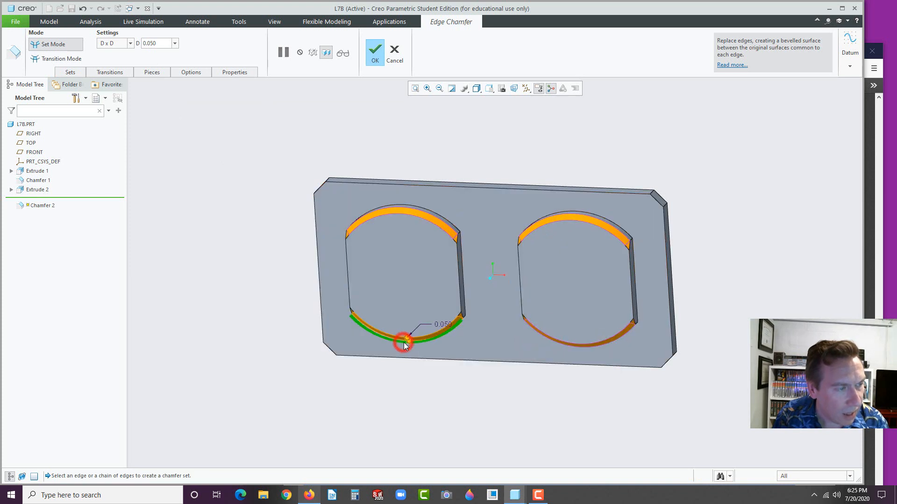
click(375, 51)
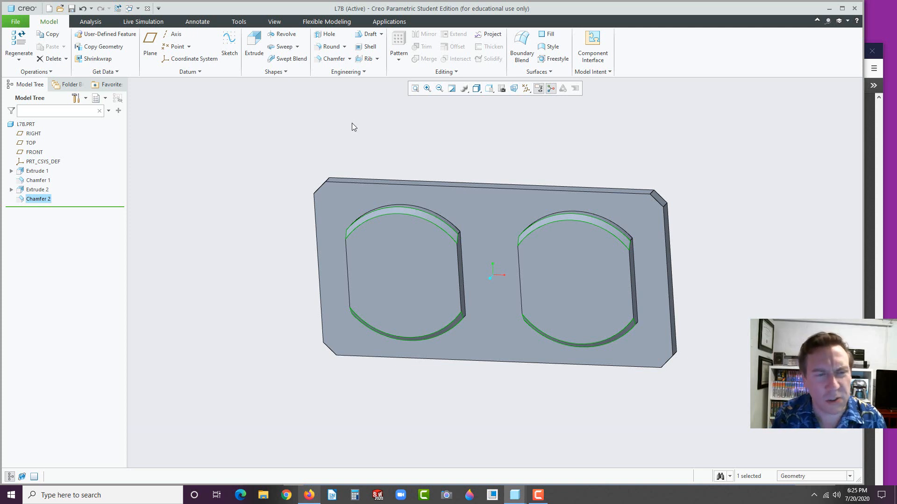
Start a new extrusion sketched on the plate's front face
click(469, 145)
scroll(492, 264, up, 1)
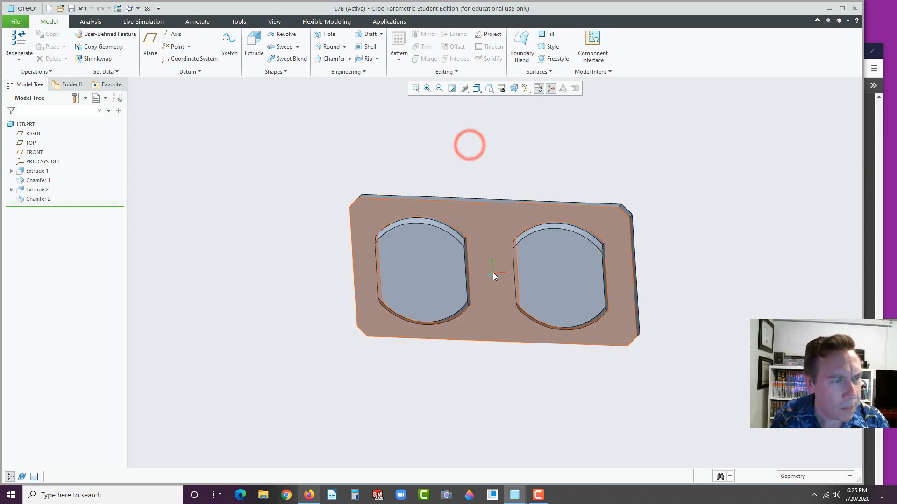
middle_drag(405, 293, 485, 272)
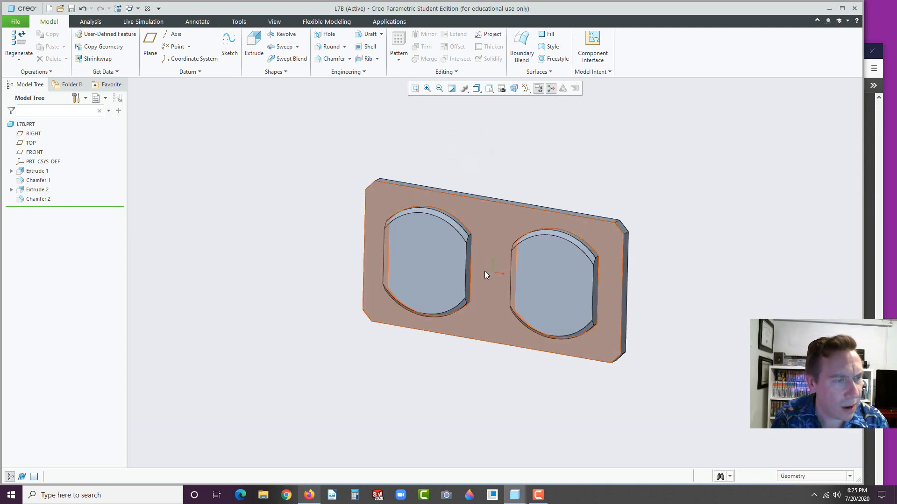
click(488, 265)
click(546, 220)
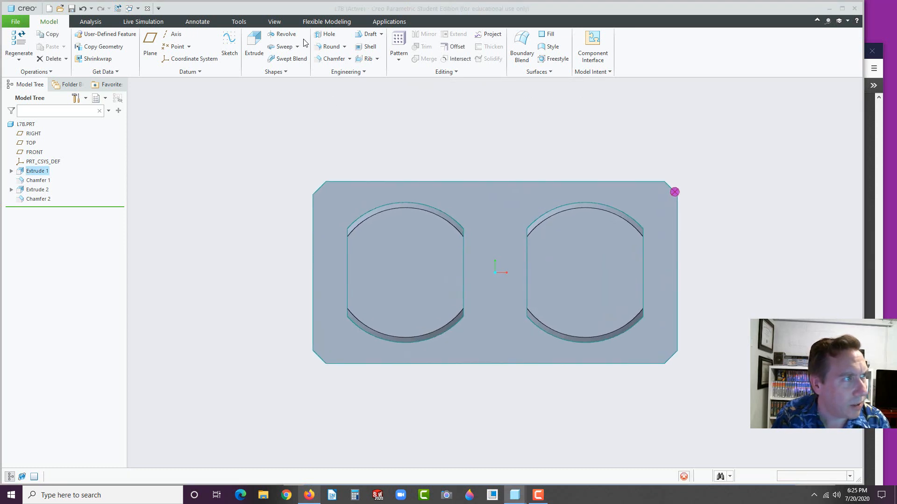
Sketch a 0.125-diameter circle centred on the origin
click(236, 59)
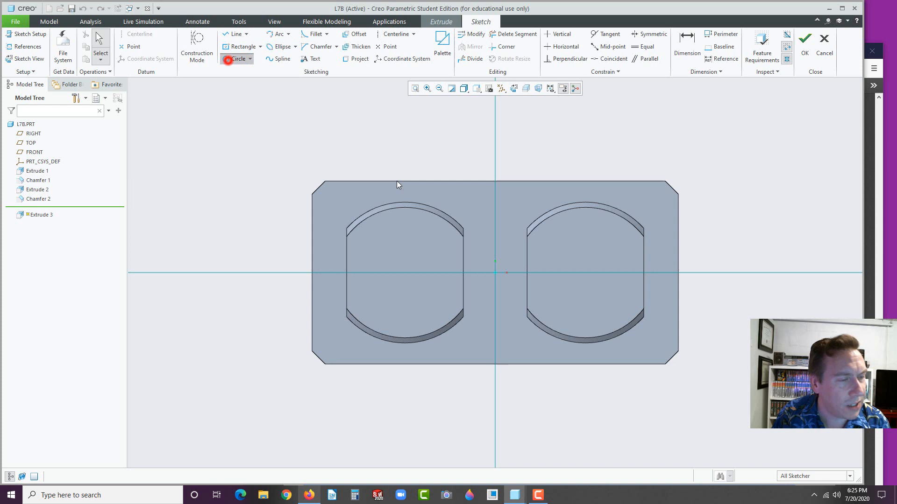
click(494, 274)
click(506, 262)
middle_click(506, 263)
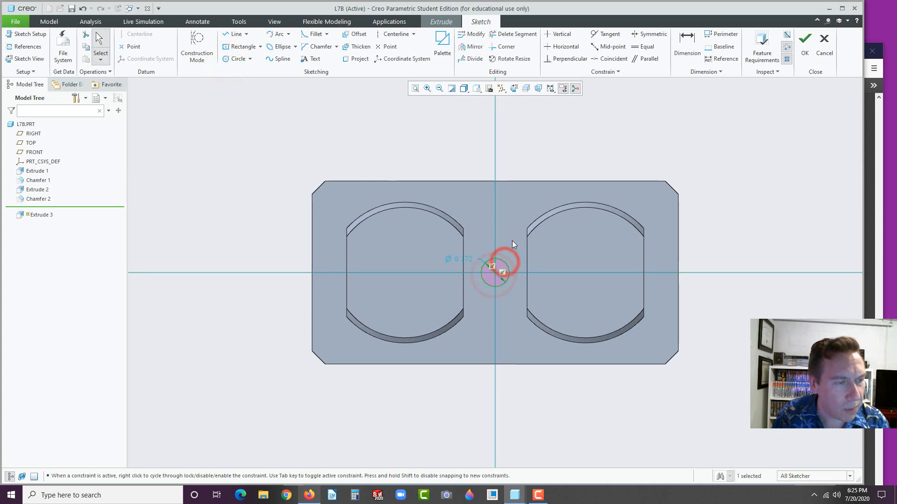
click(470, 257)
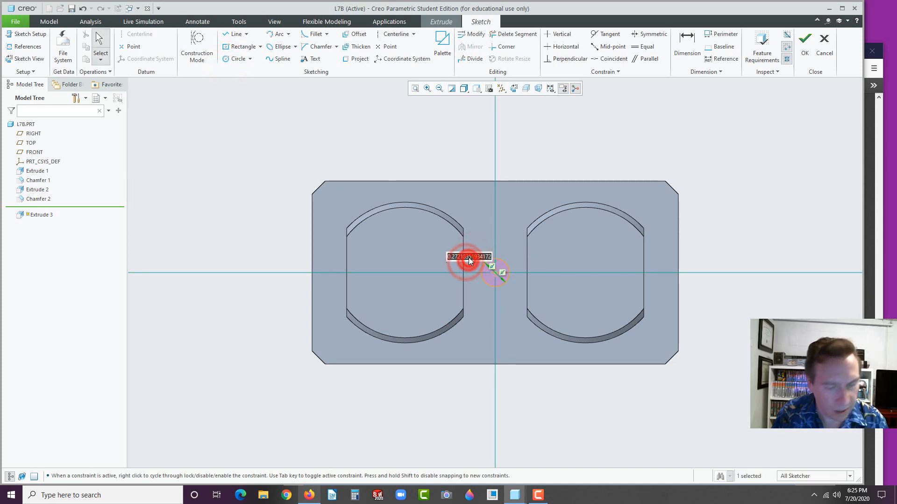
text(.125)
key(Return)
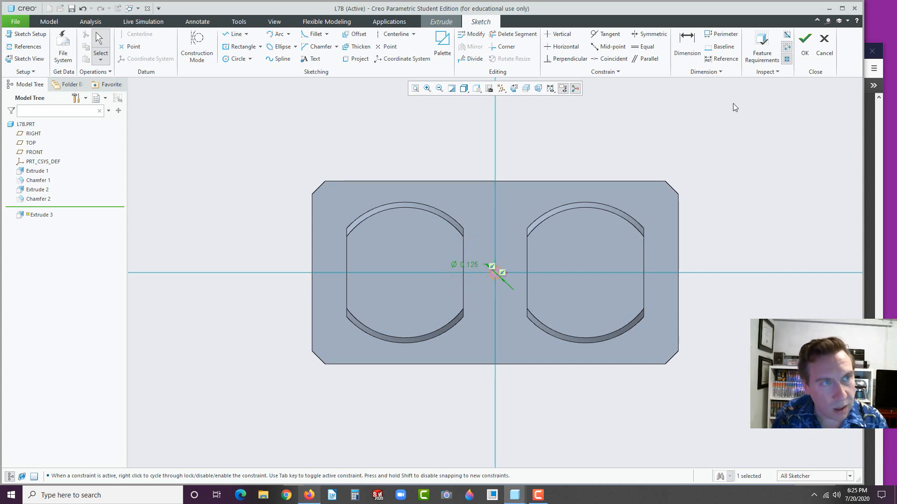
click(805, 45)
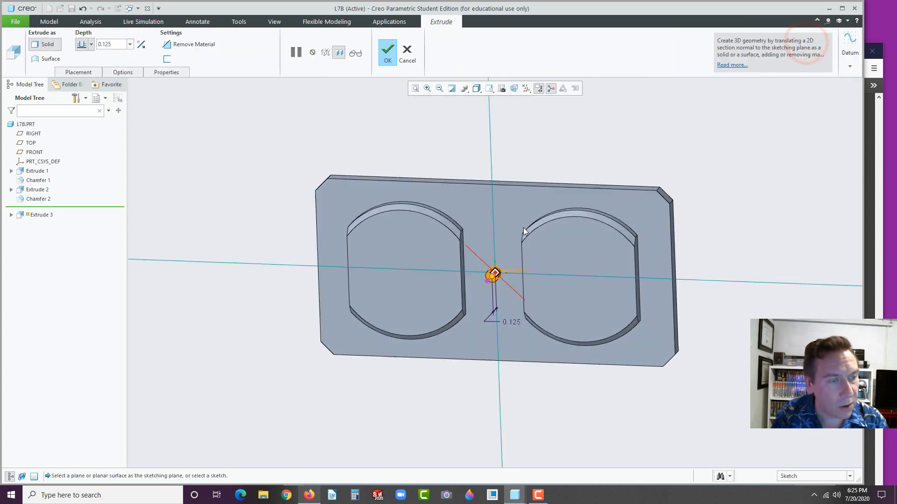
Flip the extrusion to remove material Through All, cutting the screw hole
click(479, 289)
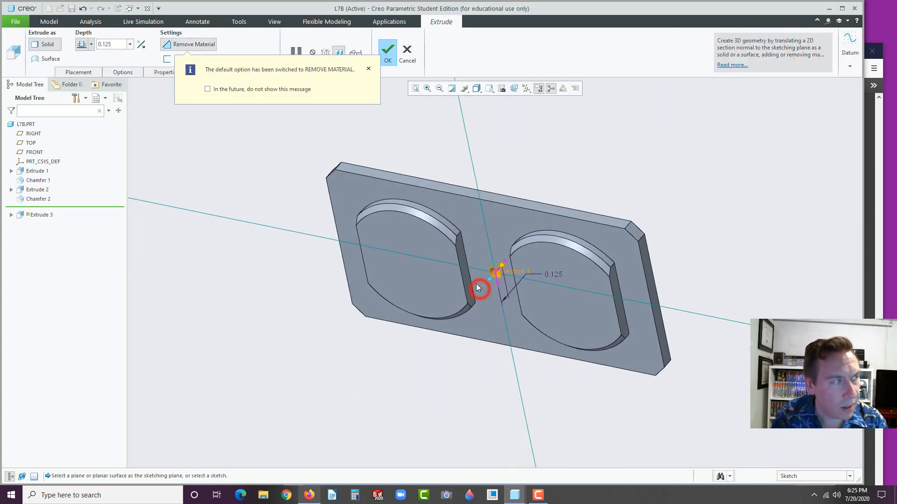
click(91, 44)
click(83, 98)
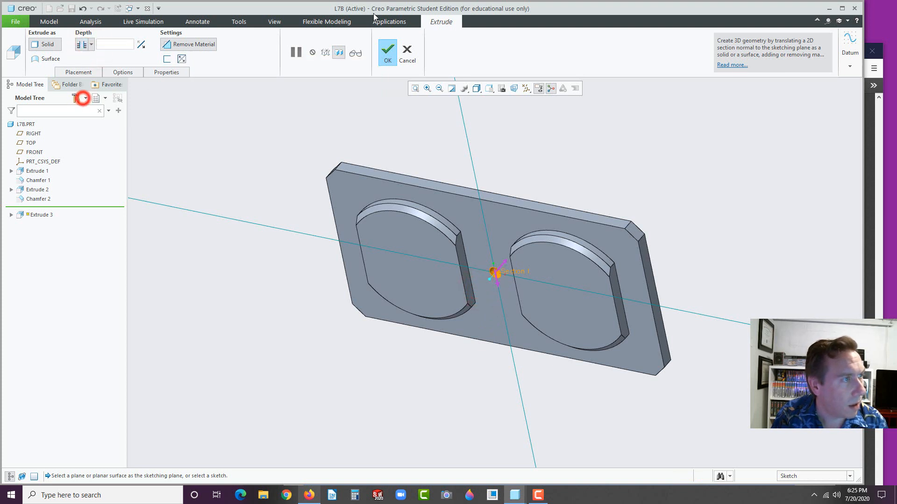
click(388, 50)
click(225, 219)
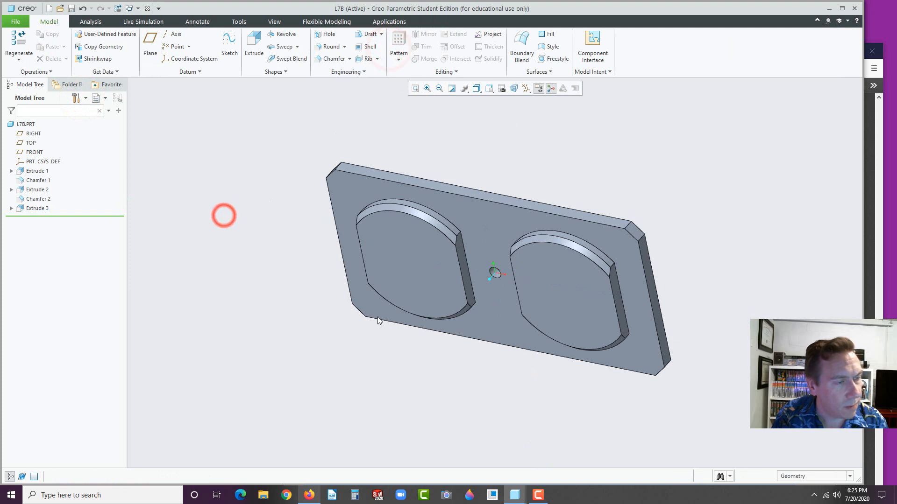
Check the reference drawing and drag the insert line above Extrude 3
middle_drag(378, 317, 448, 295)
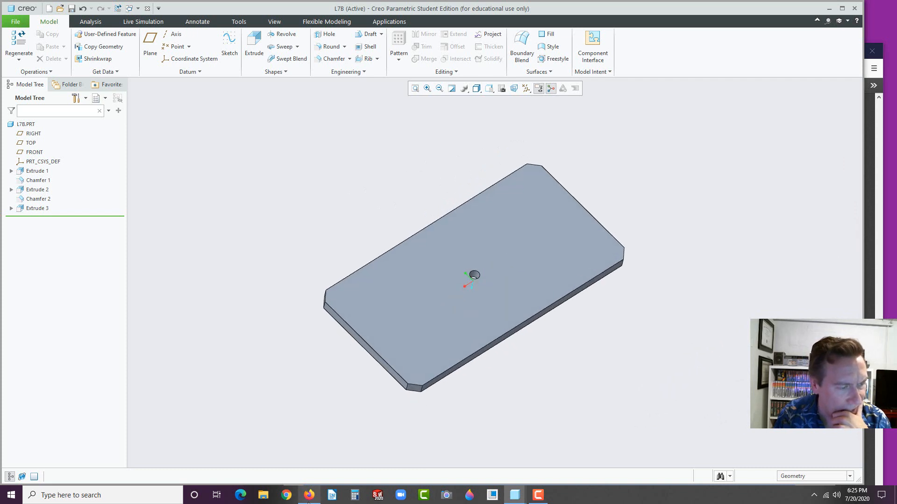
click(310, 496)
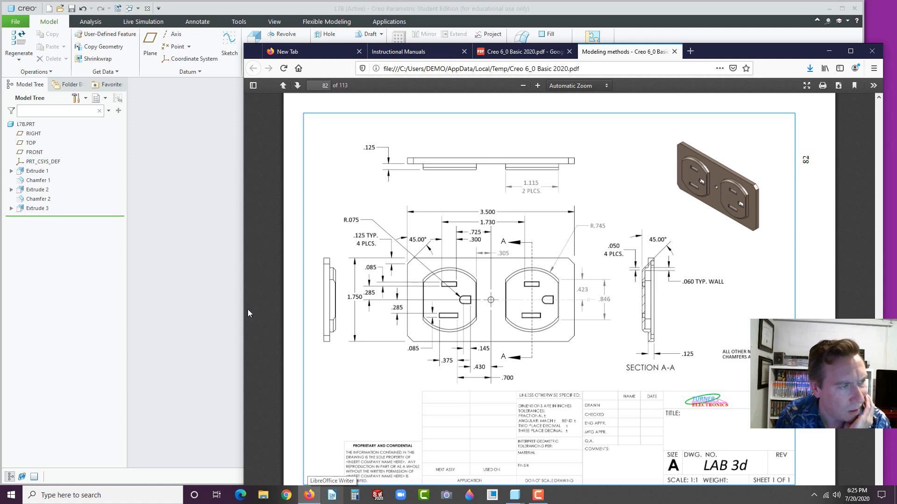
click(175, 286)
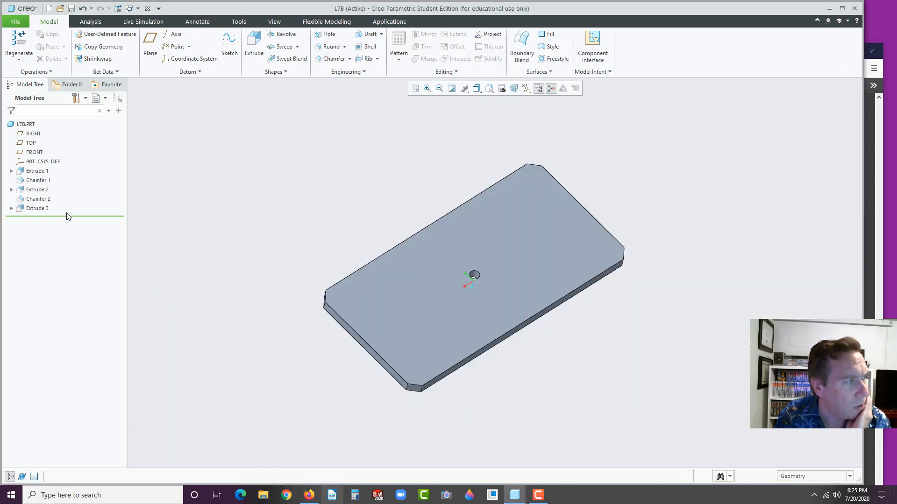
drag(69, 214, 73, 202)
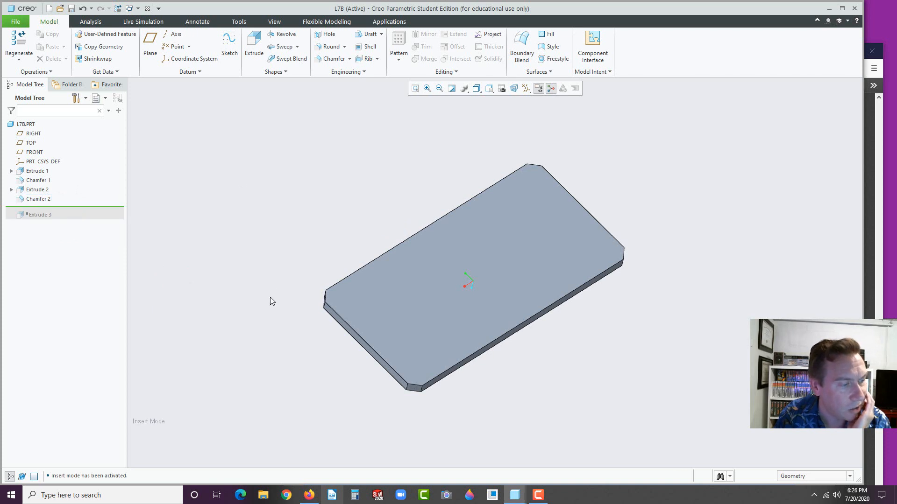
click(311, 495)
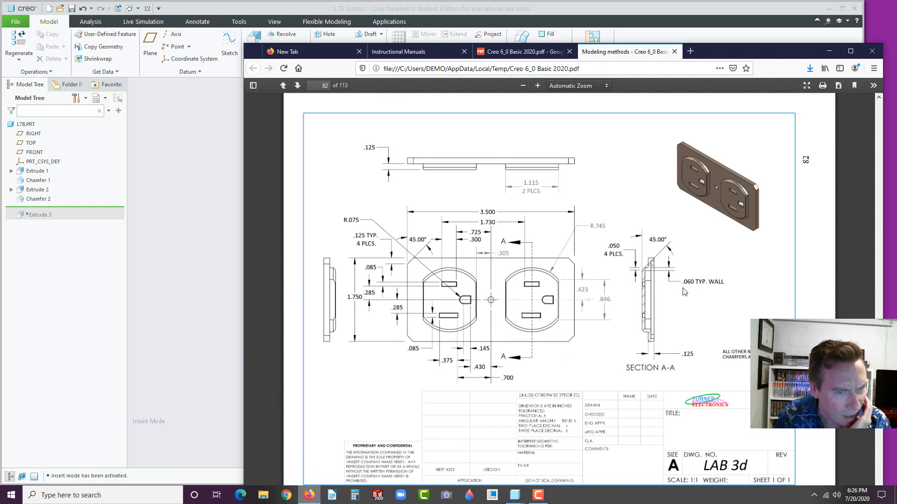
click(112, 351)
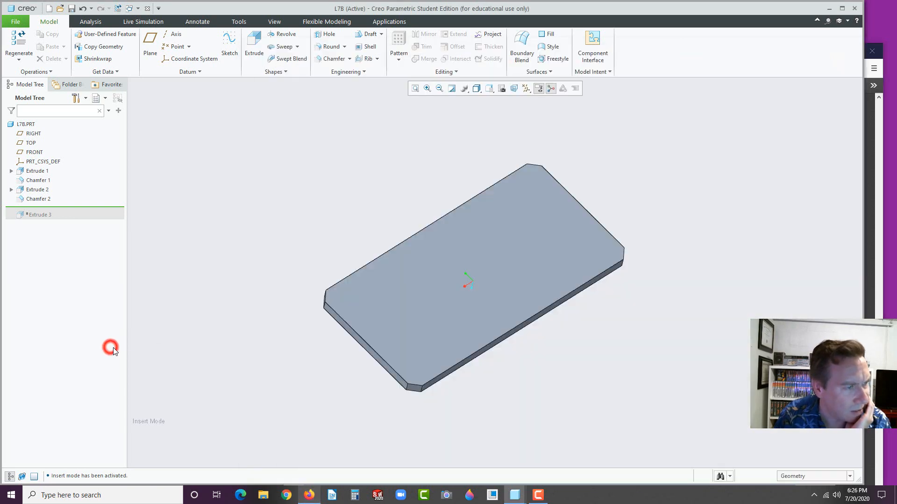
click(358, 48)
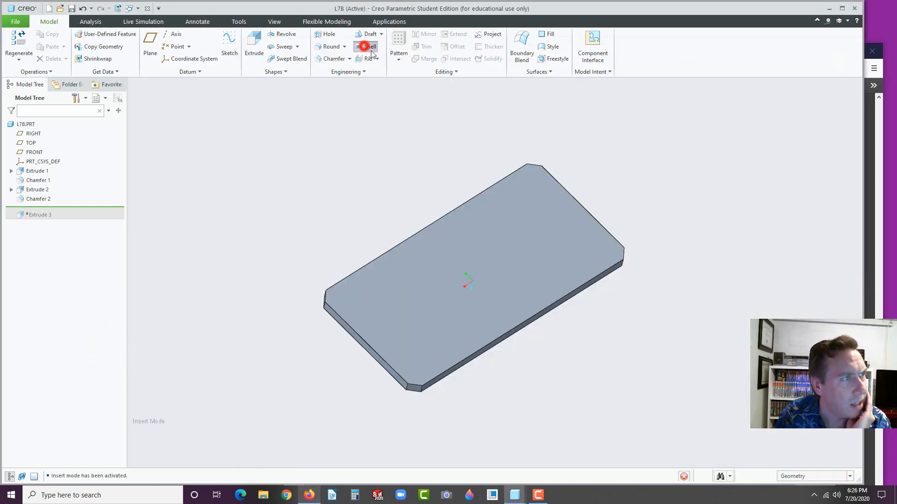
Shell the plate to 0.060 thickness, removing the back face
double_click(77, 53)
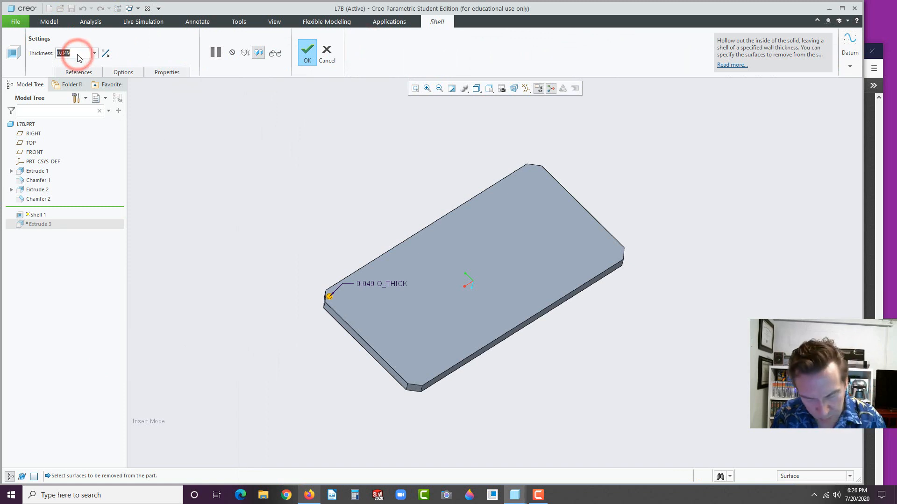
text(.06)
key(Return)
click(483, 232)
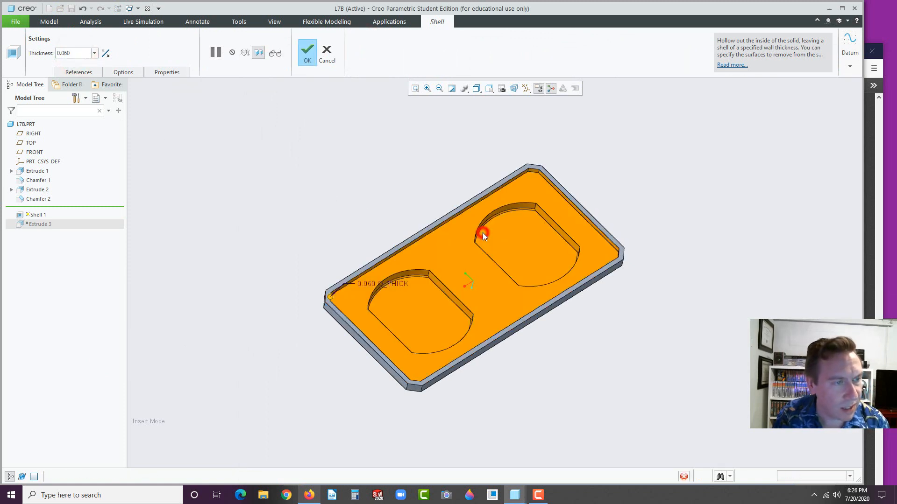
click(307, 53)
click(292, 154)
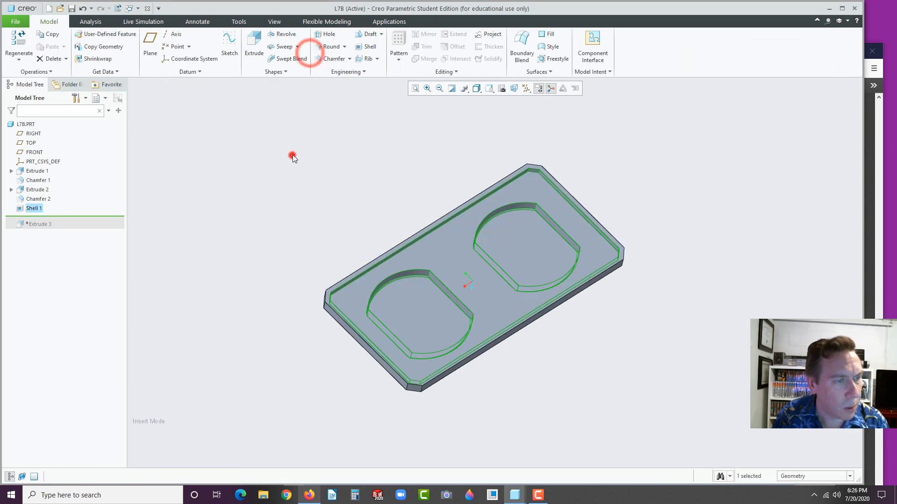
Drag the insert line below Extrude 3 to restore the screw hole
click(96, 214)
drag(97, 214, 97, 228)
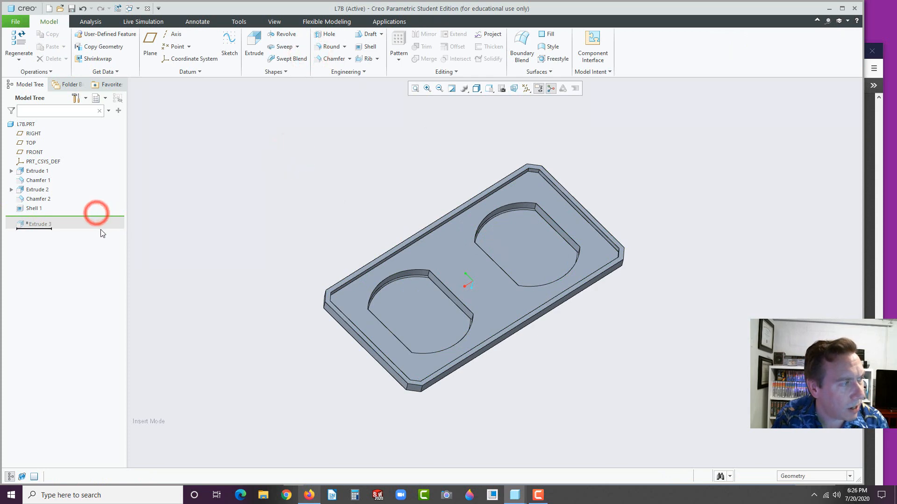
middle_drag(222, 228, 417, 233)
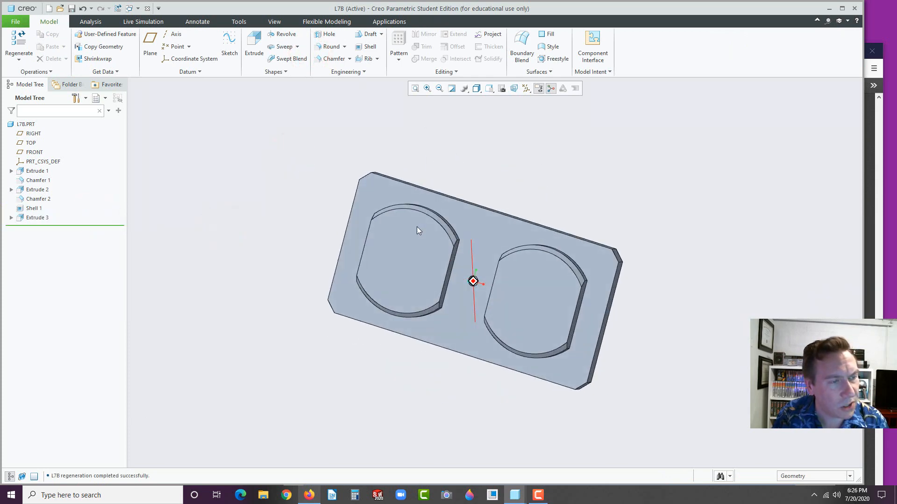
click(402, 246)
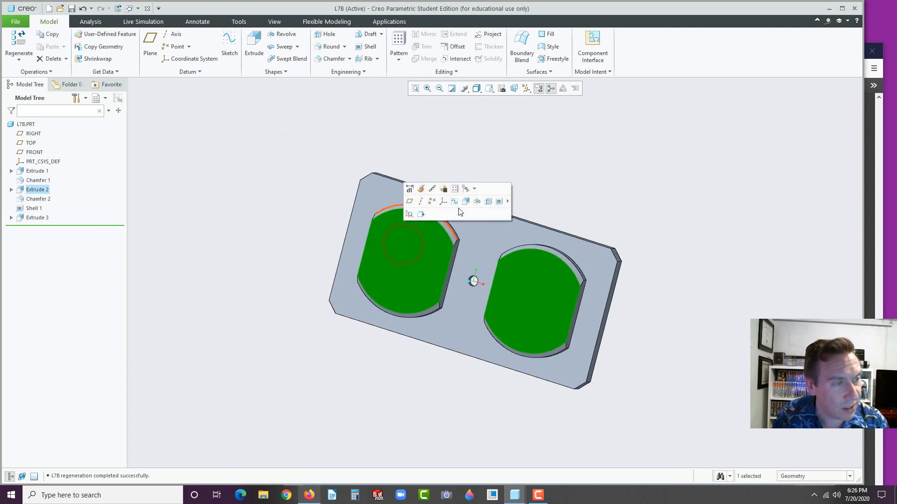
Start Extrude 4 on the plate face after checking the drawing's slot dimensions
click(467, 200)
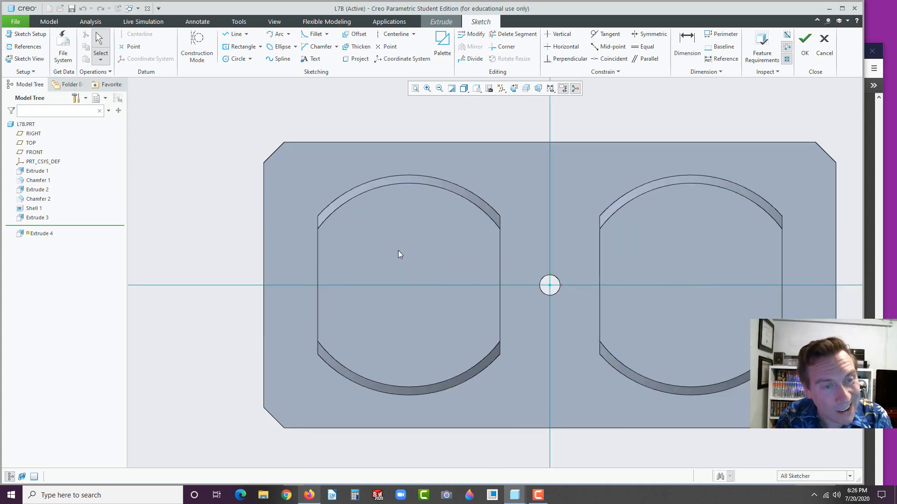
click(310, 495)
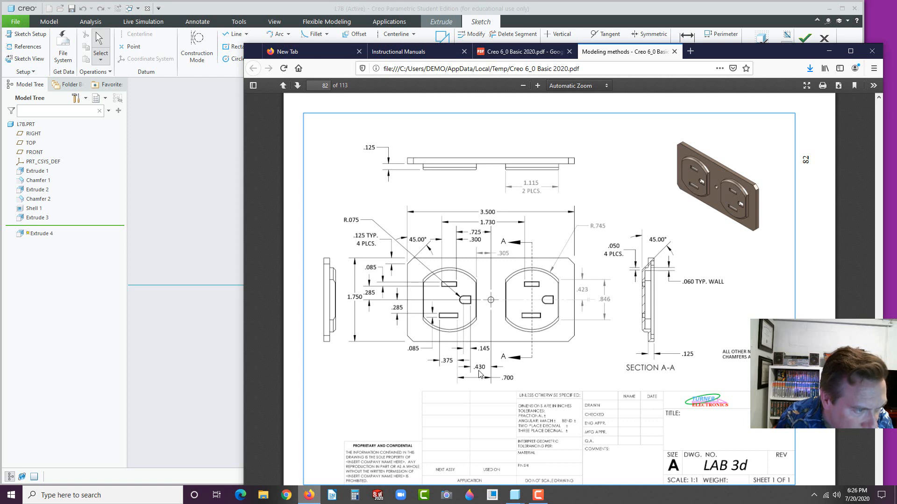
click(198, 333)
click(232, 47)
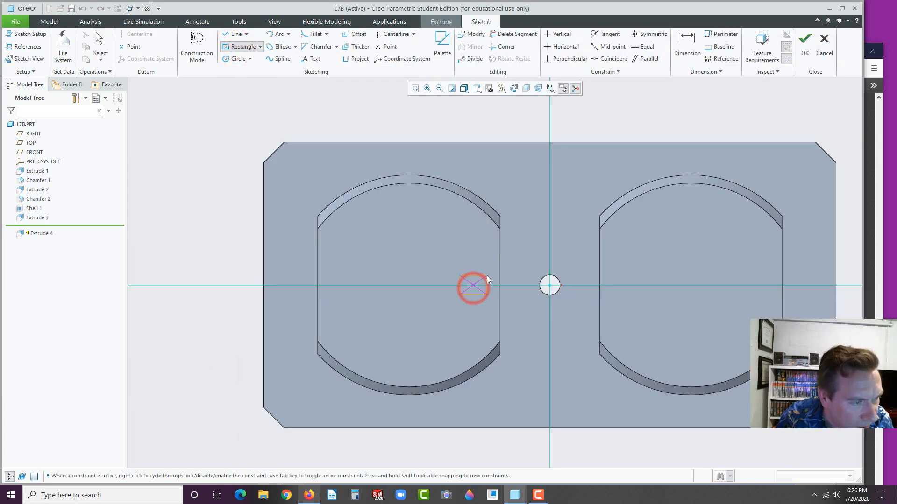
Draw a small square left of the centre hole, redrawing it on the centreline
click(487, 275)
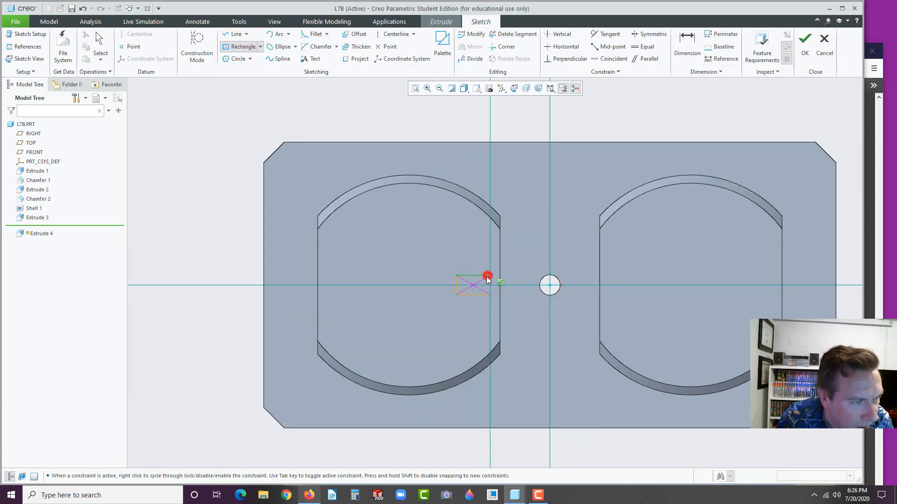
middle_click(457, 310)
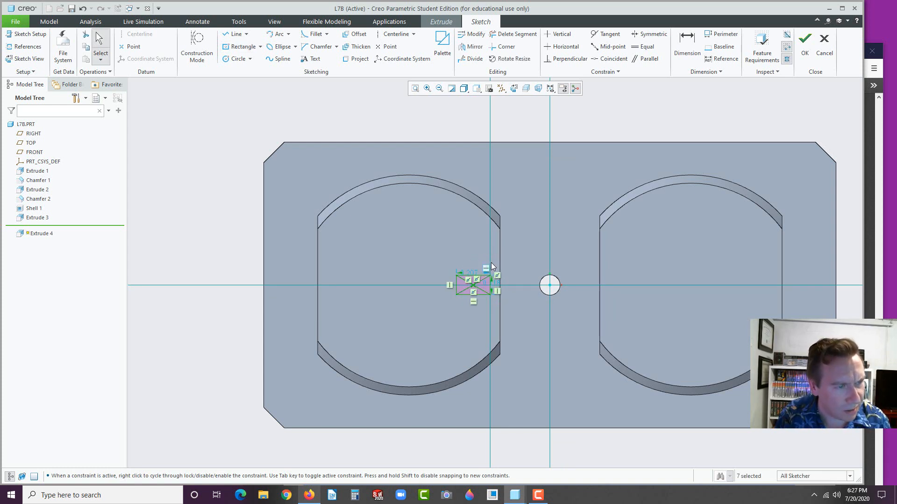
drag(438, 258, 501, 307)
key(Delete)
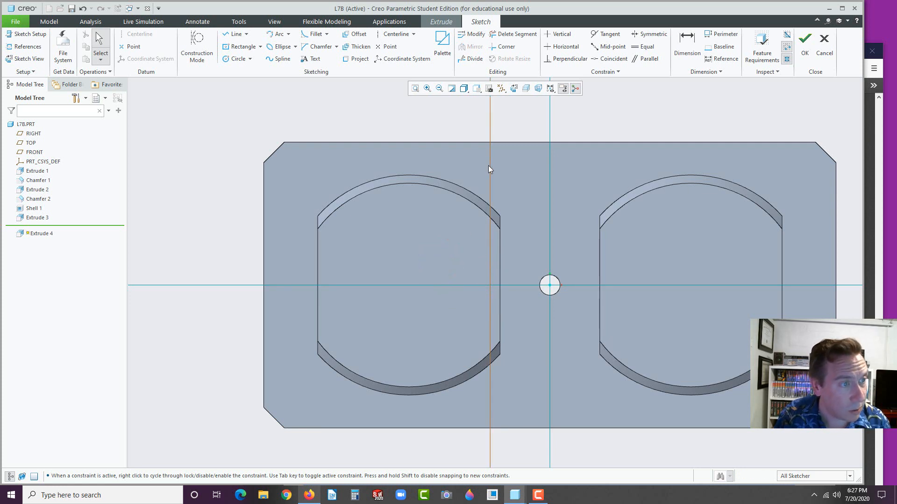
click(490, 166)
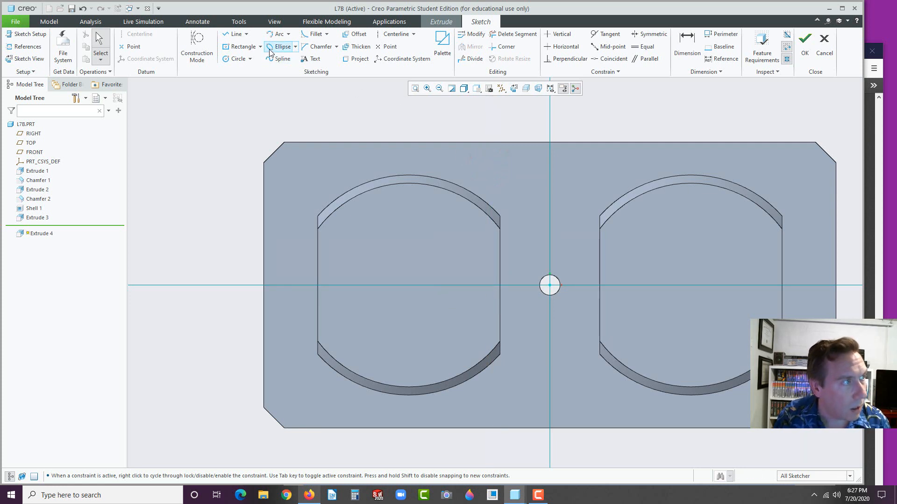
click(241, 46)
click(469, 284)
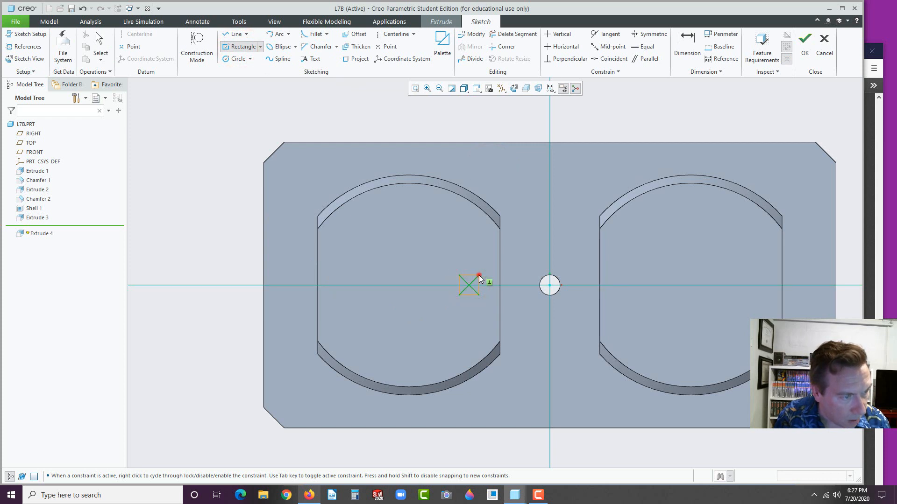
click(478, 275)
middle_click(426, 322)
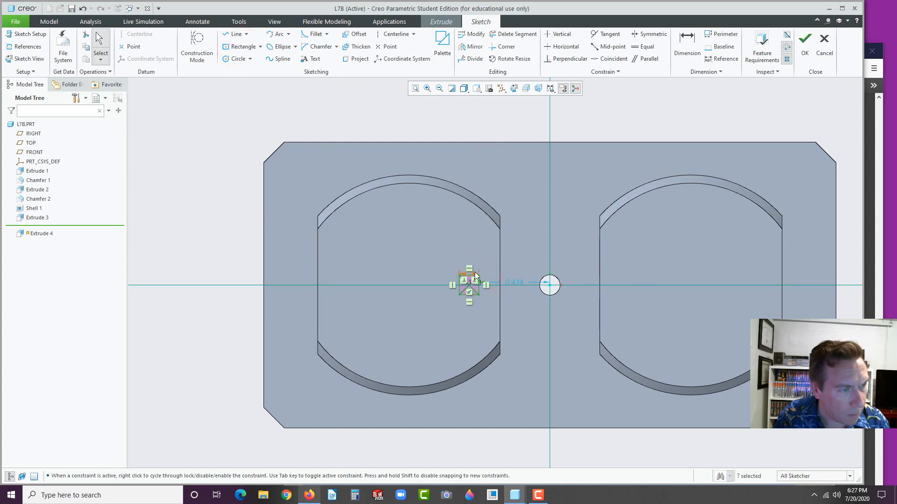
drag(472, 274, 525, 249)
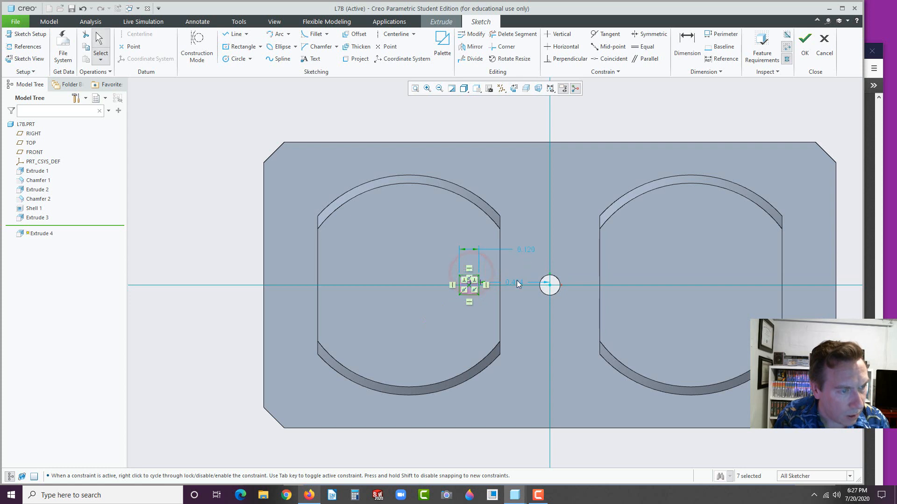
drag(516, 284, 522, 269)
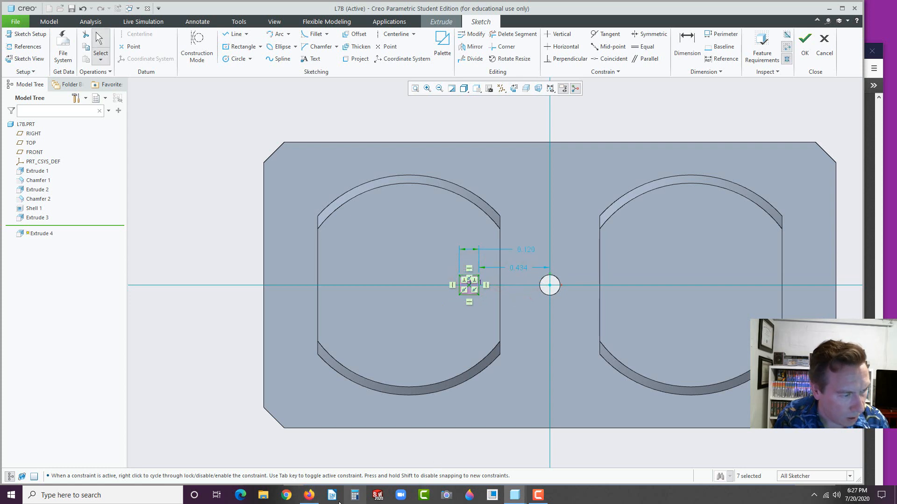
Set the square's distance from centre to 0.430 and its width to 0.145
click(309, 495)
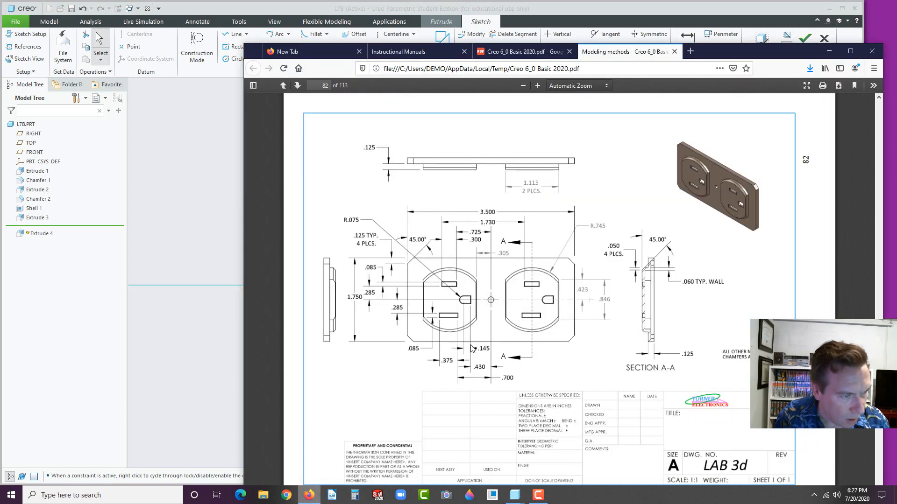
click(483, 354)
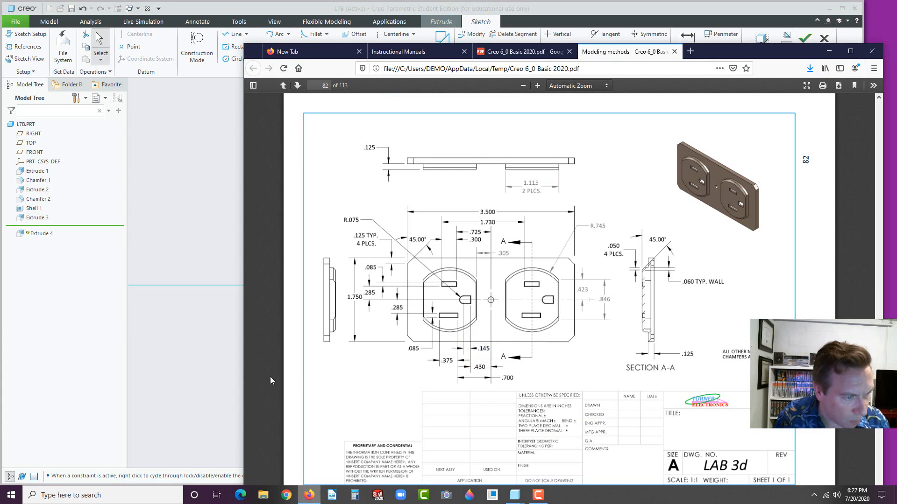
click(227, 377)
double_click(522, 266)
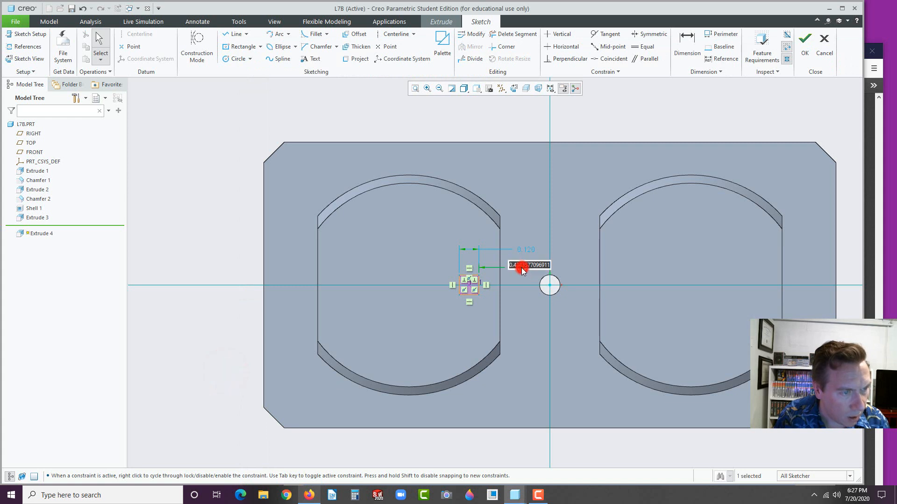
key(BackSpace)
text(.43)
key(Return)
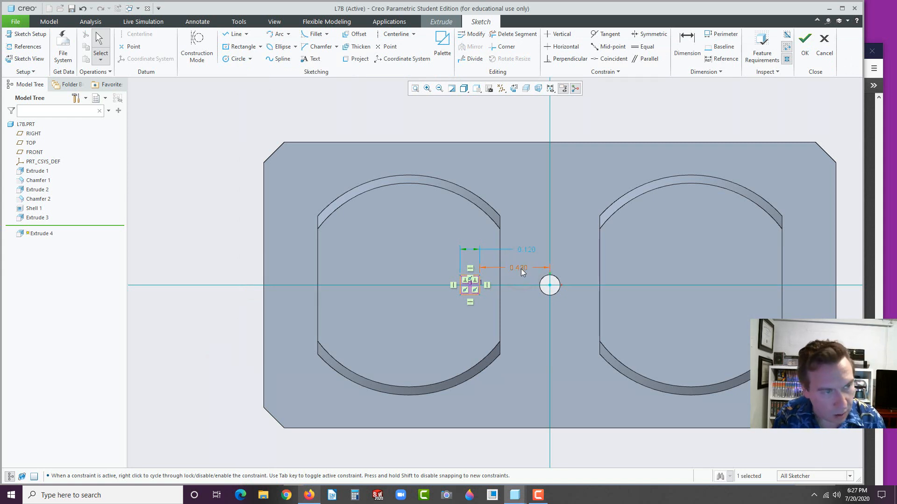
double_click(526, 251)
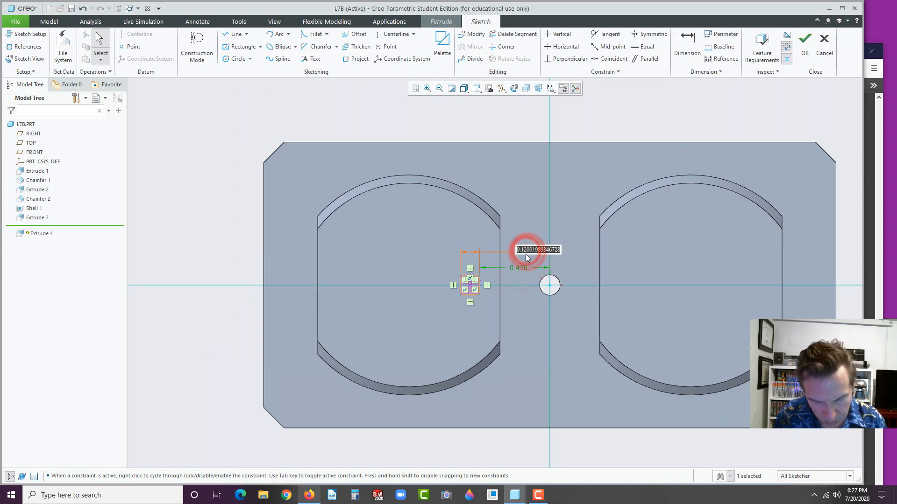
text(.145)
key(Return)
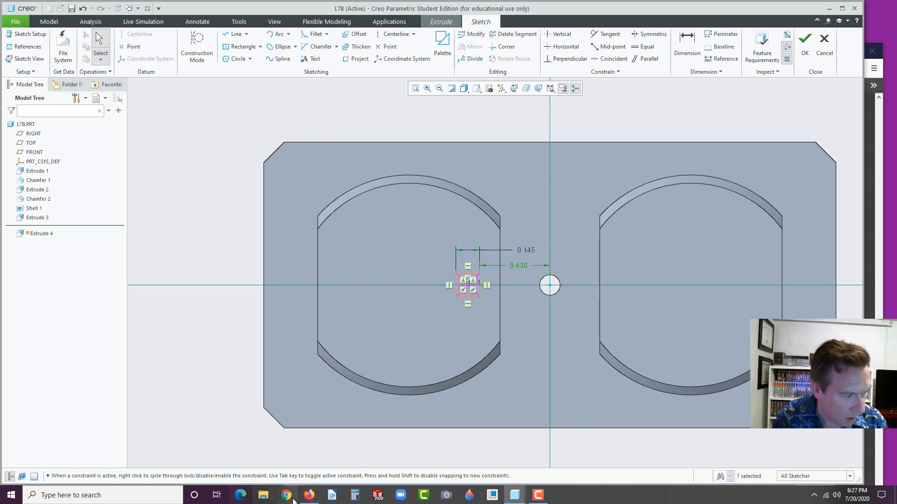
Recheck the reference drawing, zoom in, and select the square's left edge
click(309, 495)
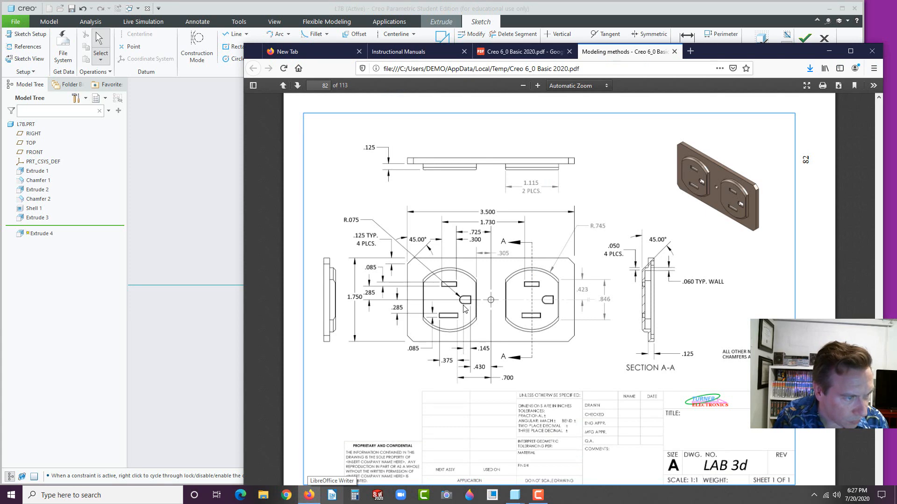
click(203, 329)
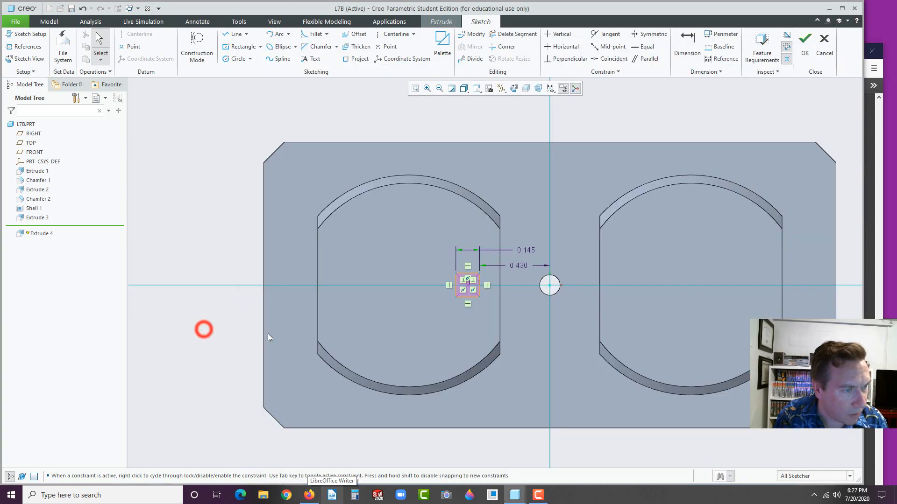
click(288, 34)
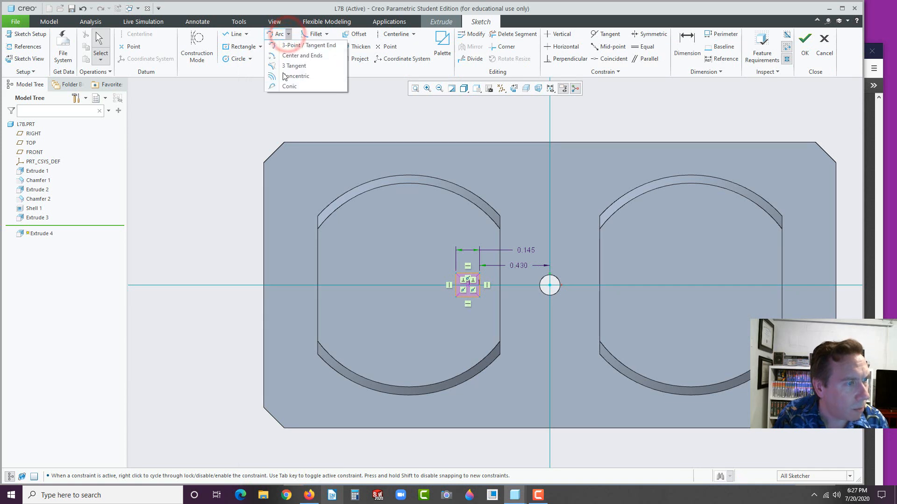
click(226, 133)
scroll(469, 292, down, 3)
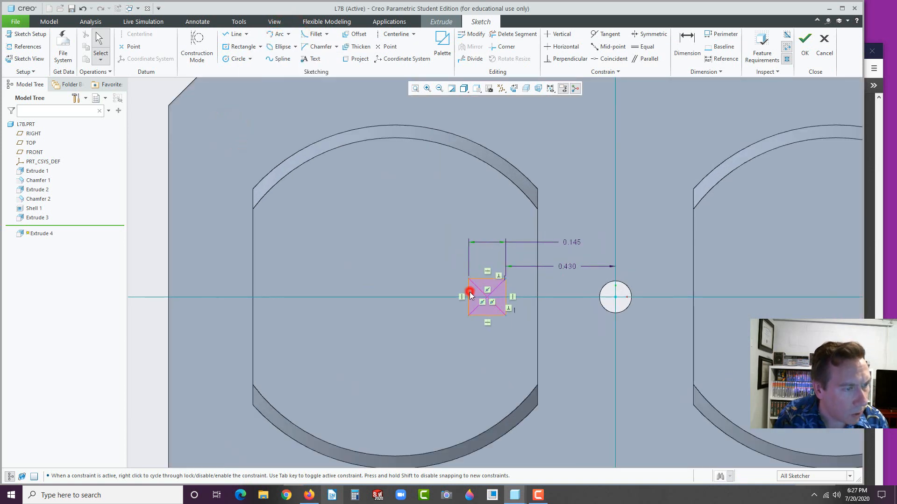
click(469, 292)
Replace the square's left edge with a 3-point arc and begin dimensioning it
click(496, 236)
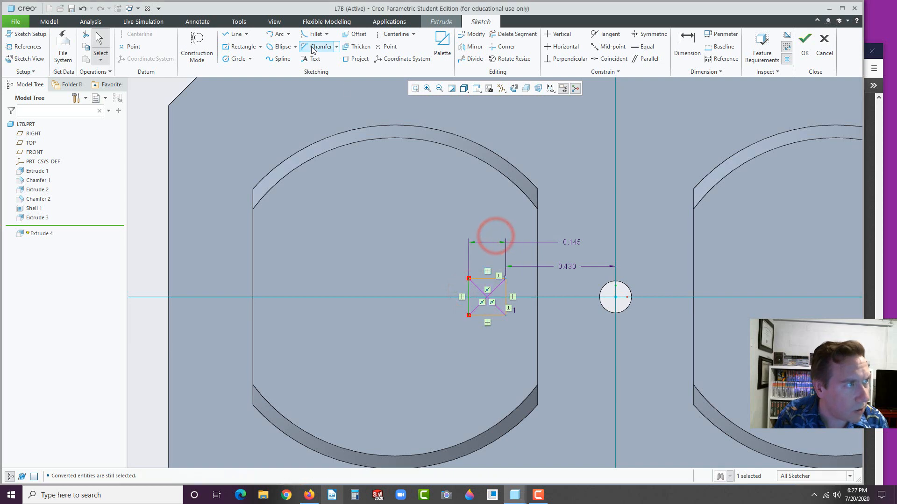
click(288, 34)
click(298, 45)
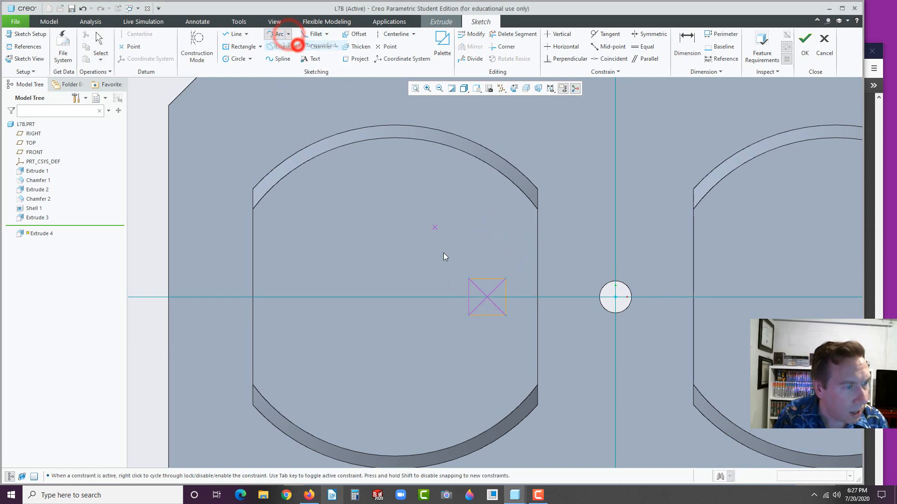
click(469, 279)
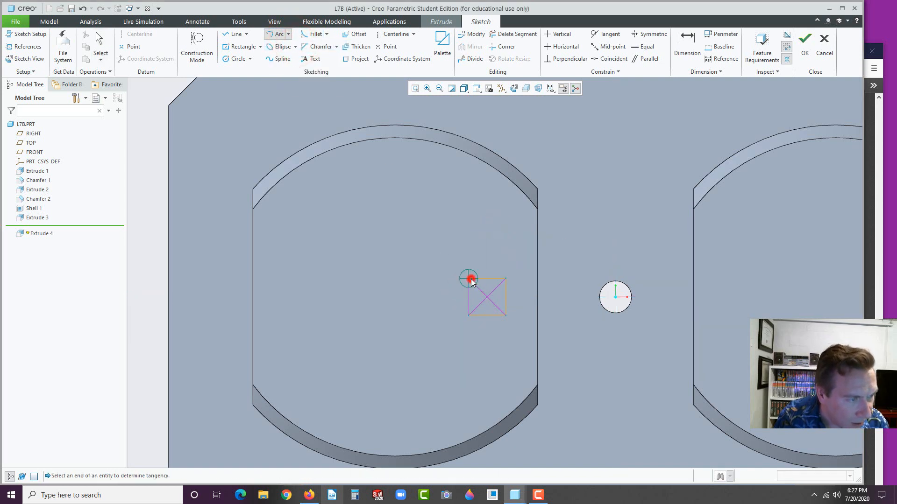
click(466, 314)
click(453, 301)
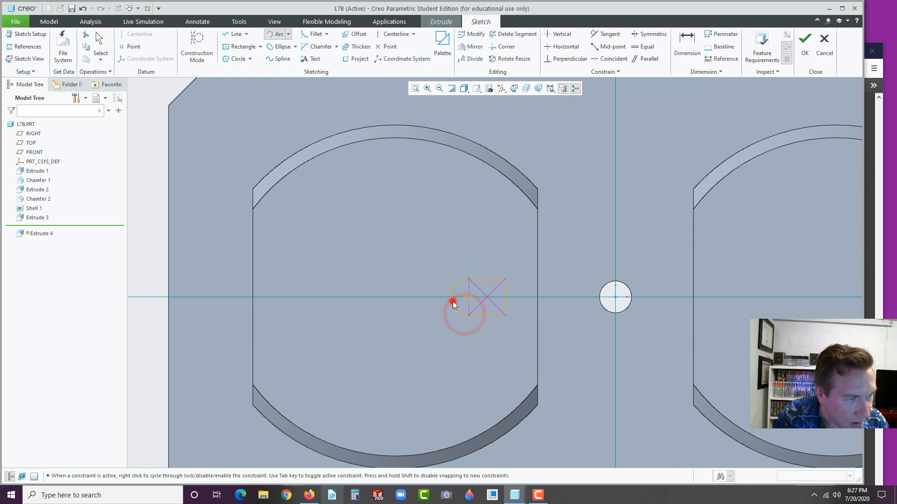
middle_click(424, 323)
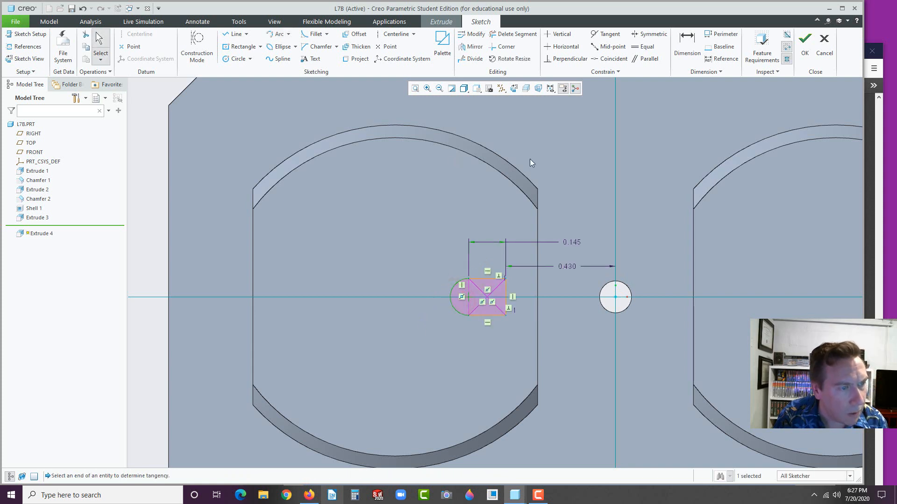
click(585, 134)
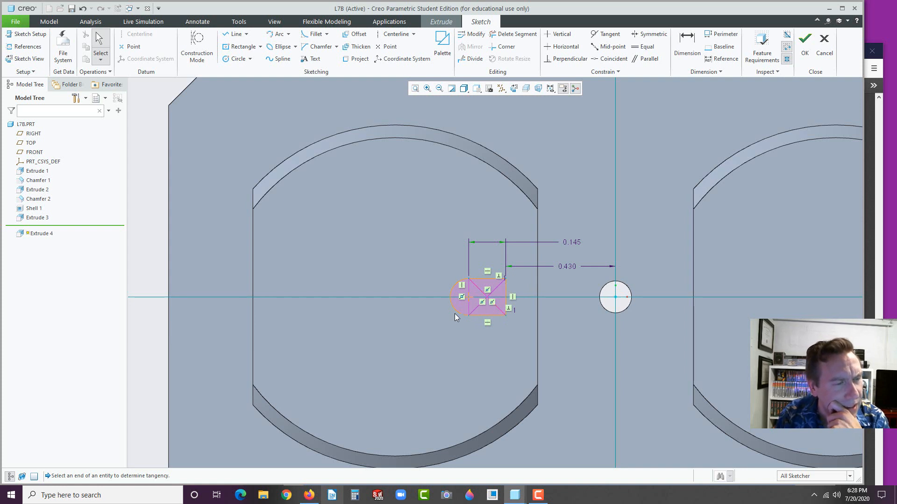
click(685, 43)
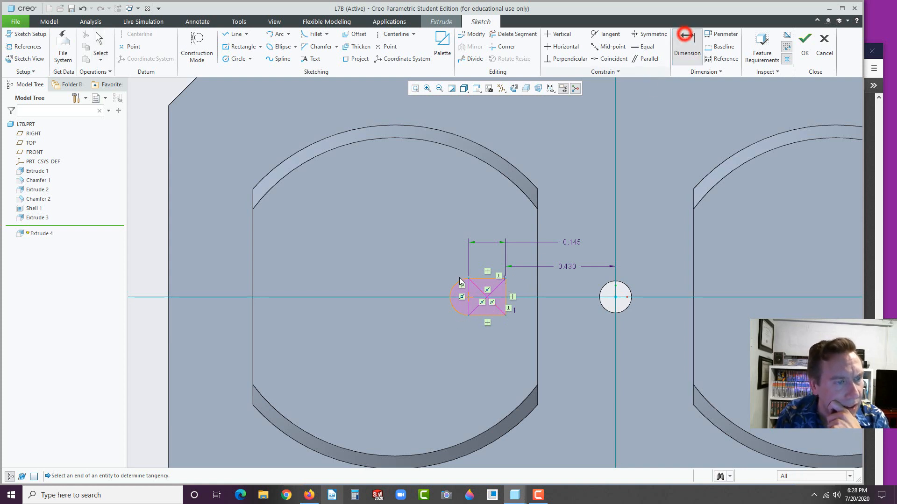
click(452, 307)
Place the arc's radius dimension and delete the conflicting 0.145 dimension
middle_click(414, 327)
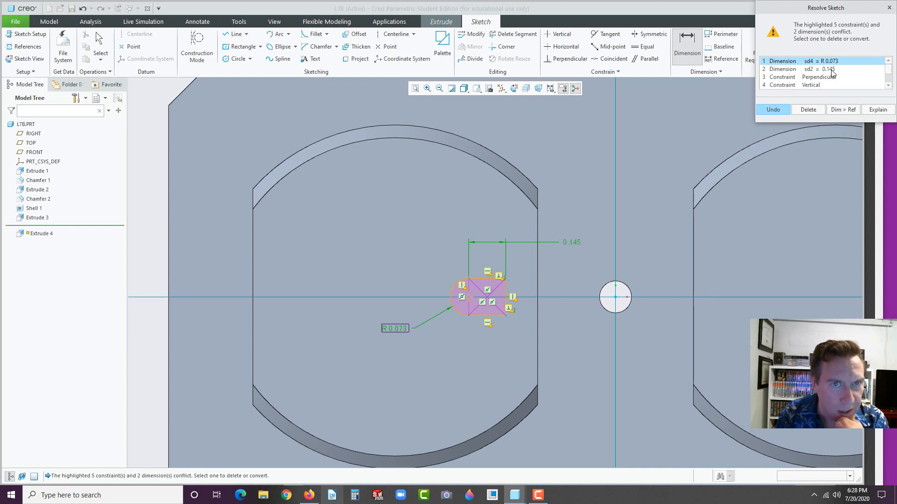
click(832, 78)
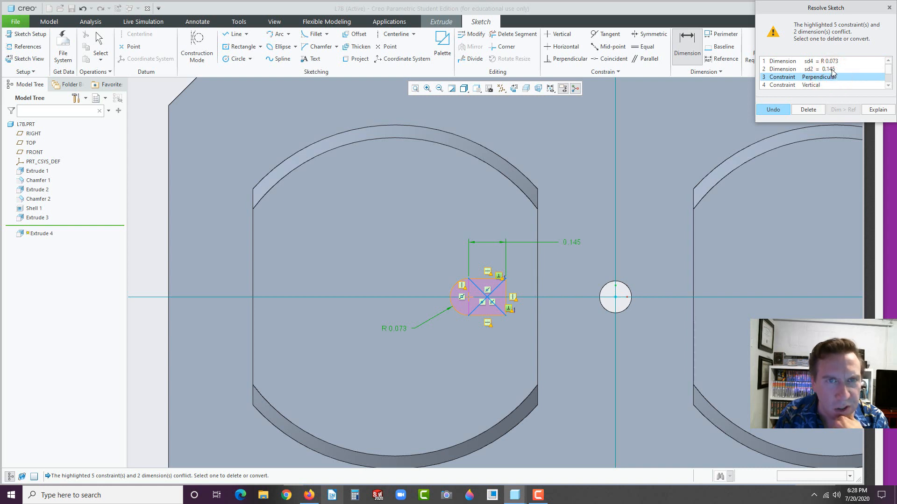
click(834, 69)
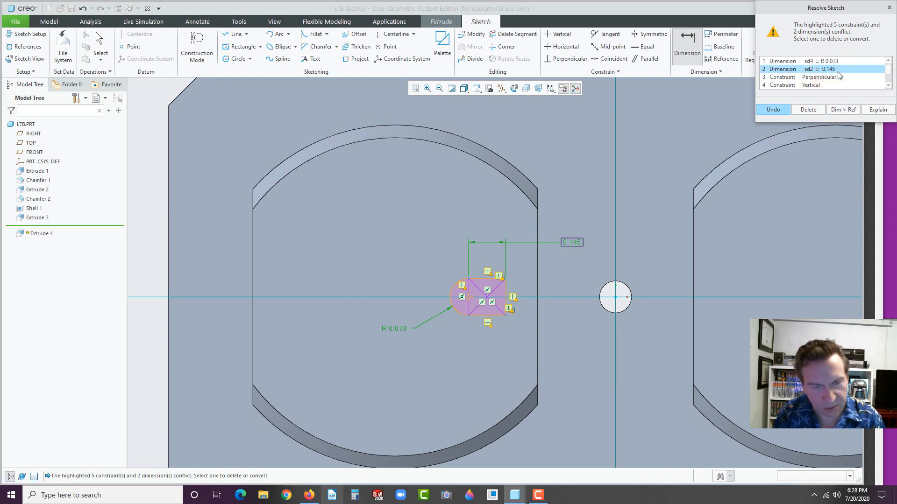
click(808, 109)
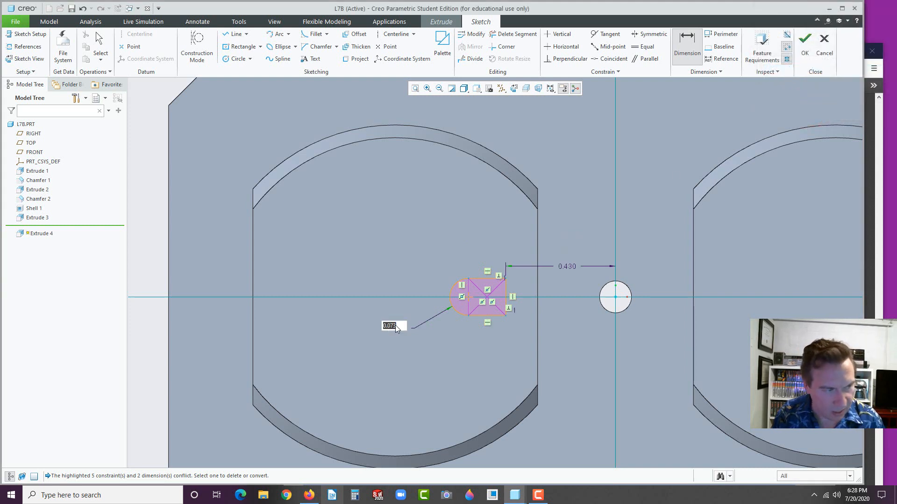
Set the slot end radius to 0.075 and bring up the reference drawing
text(0.075)
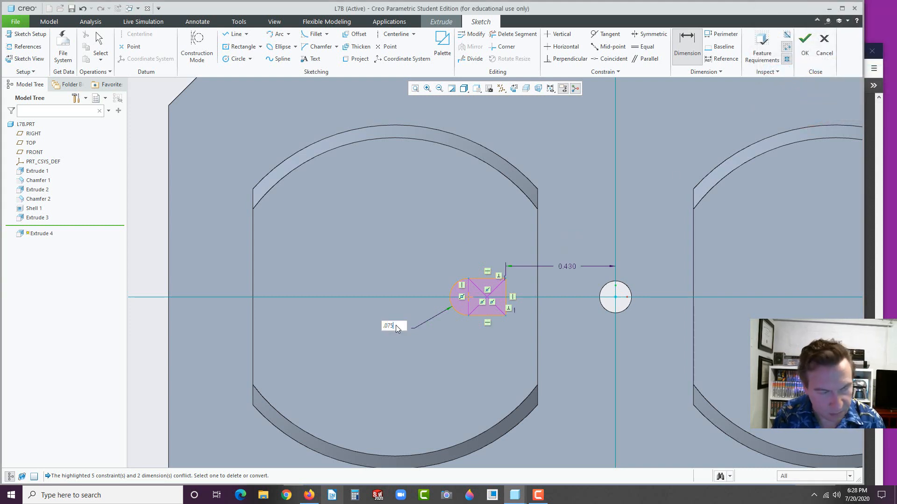
key(Return)
click(556, 321)
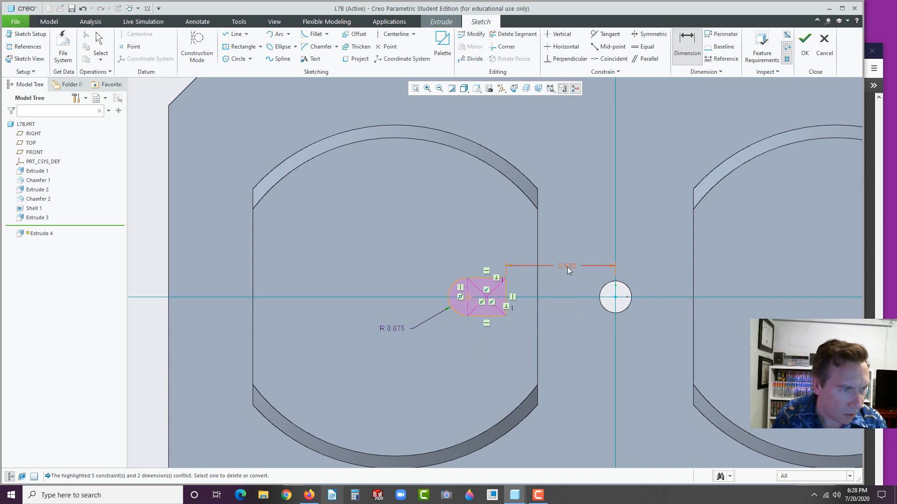
scroll(546, 319, down, 1)
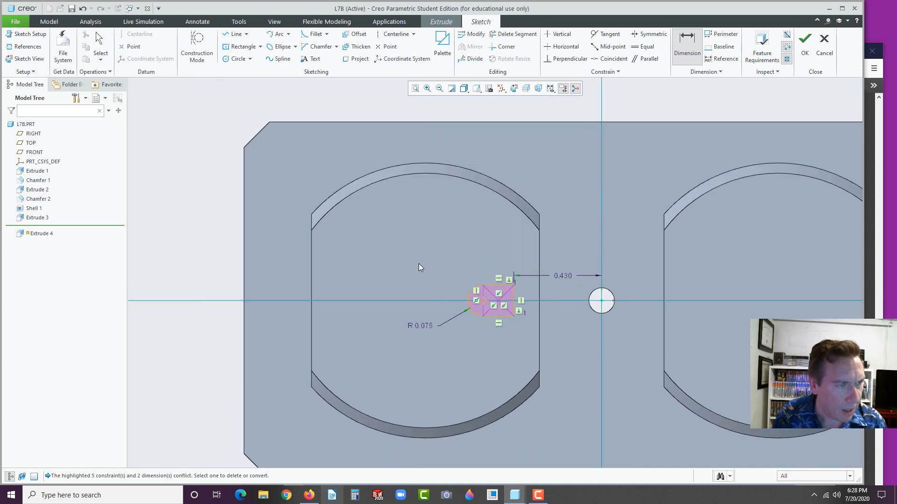
click(309, 495)
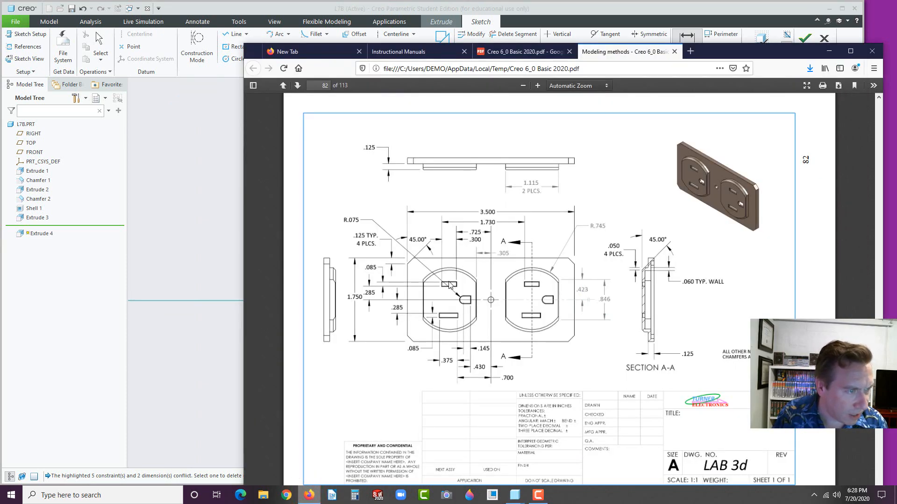
Draw center rectangles above and below the rounded ground slot for the blade slots
click(220, 392)
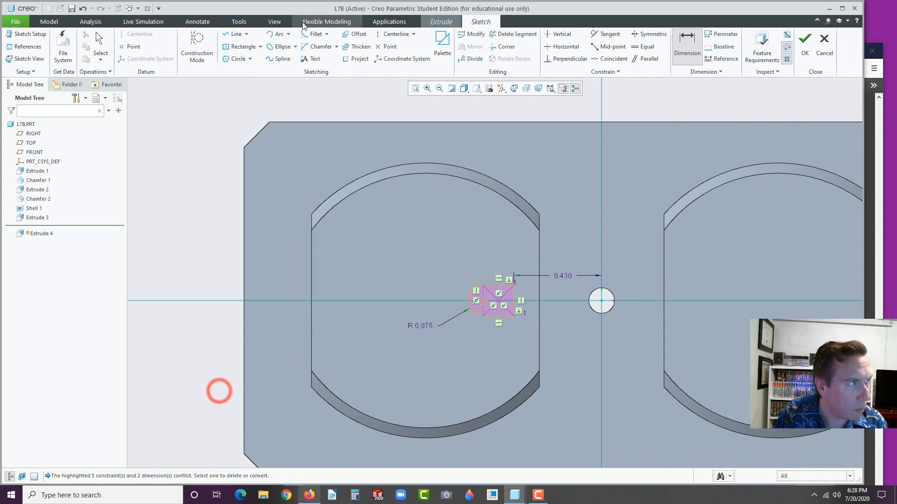
click(226, 47)
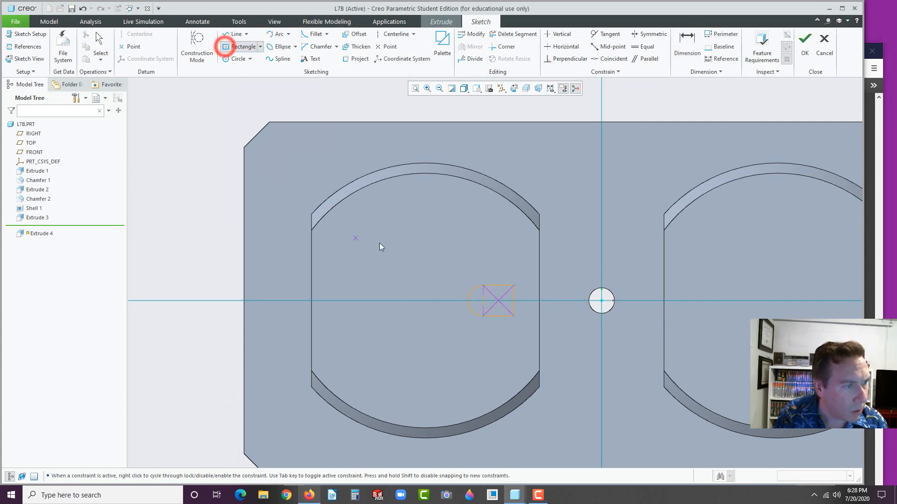
click(416, 250)
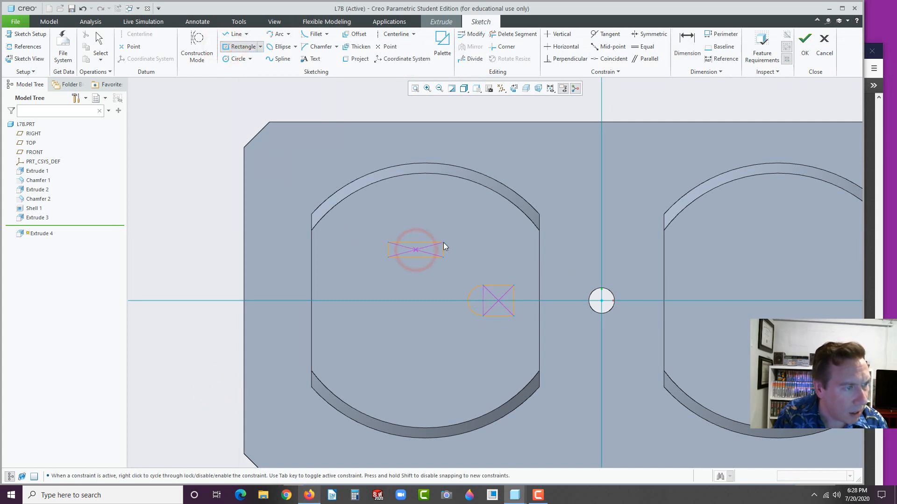
click(444, 242)
click(406, 350)
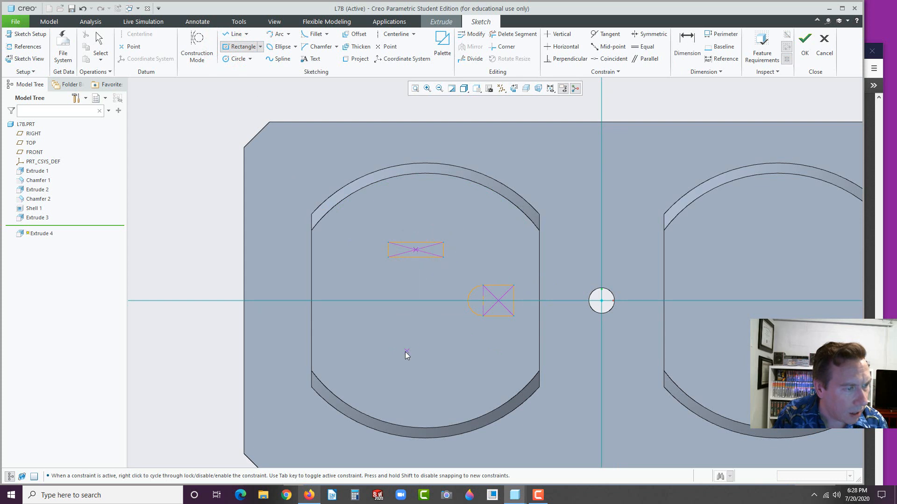
click(406, 352)
click(452, 363)
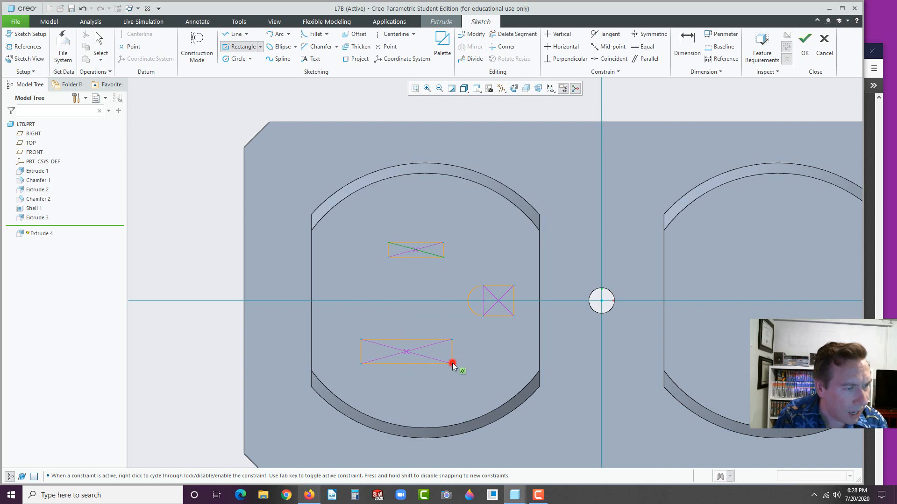
middle_click(434, 382)
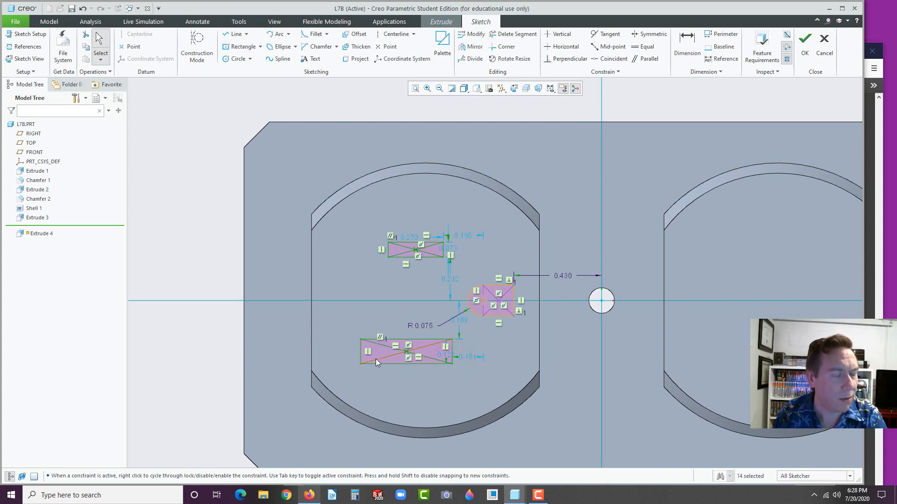
click(290, 498)
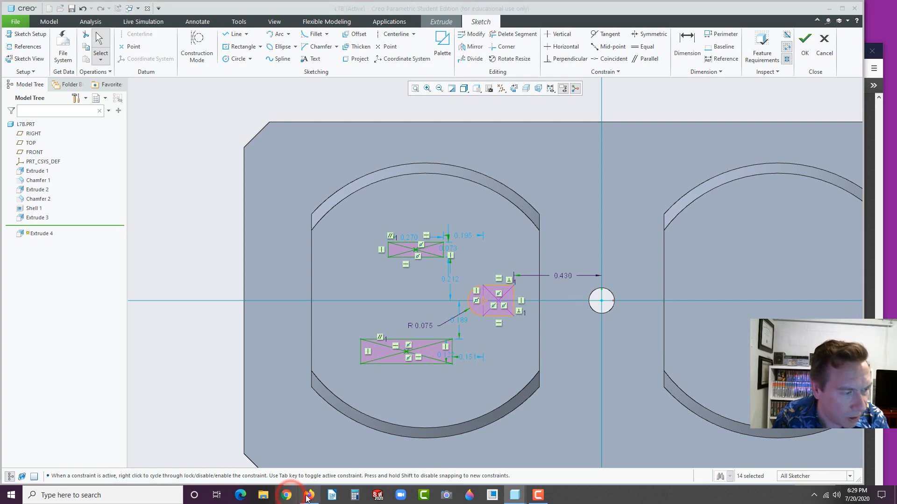
click(308, 496)
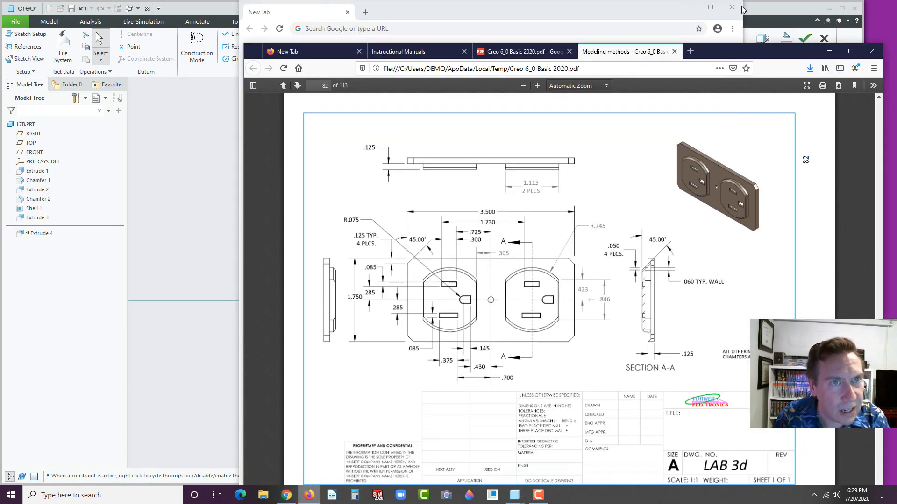
click(736, 6)
drag(716, 53, 896, 21)
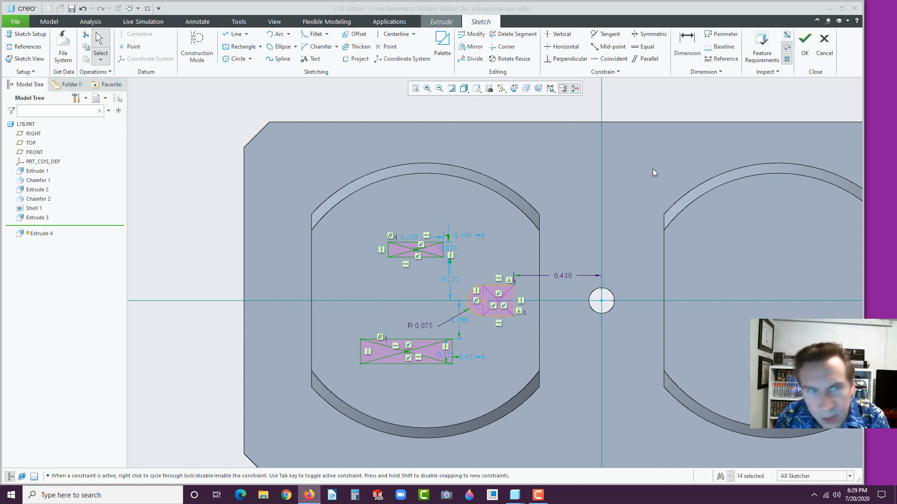
Dimension the lower slot to 0.375 wide and 0.700 from the vertical centerline
click(686, 40)
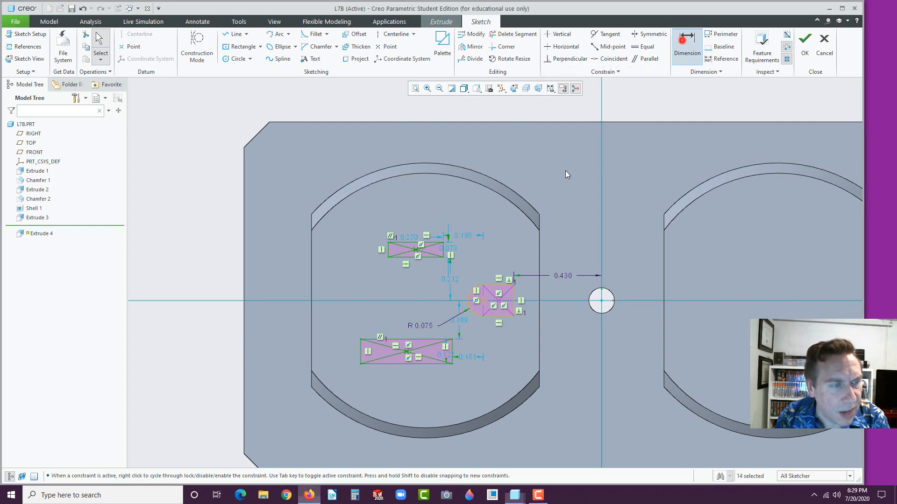
click(397, 364)
middle_click(407, 388)
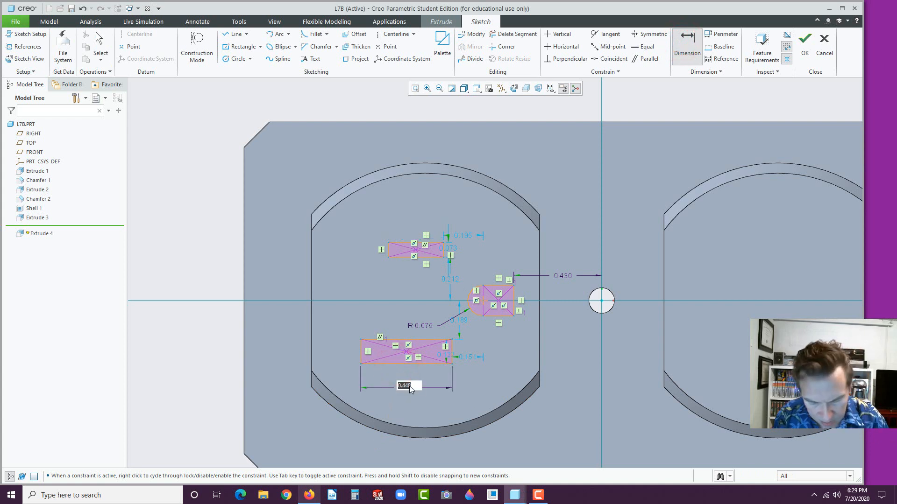
text(.375)
key(Return)
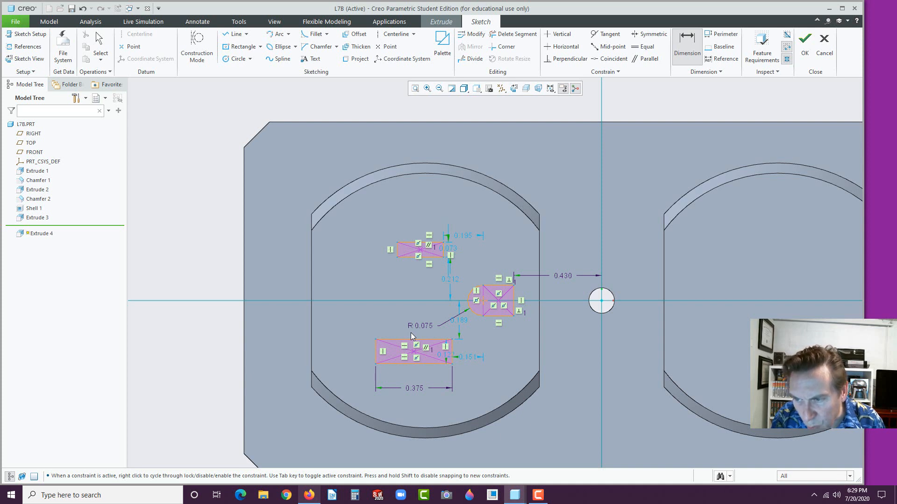
click(452, 352)
click(601, 375)
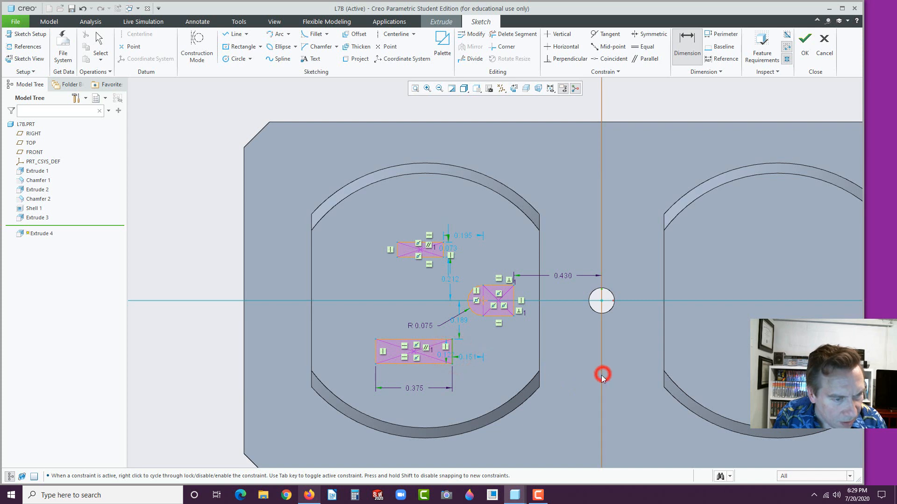
middle_click(517, 438)
text(.)
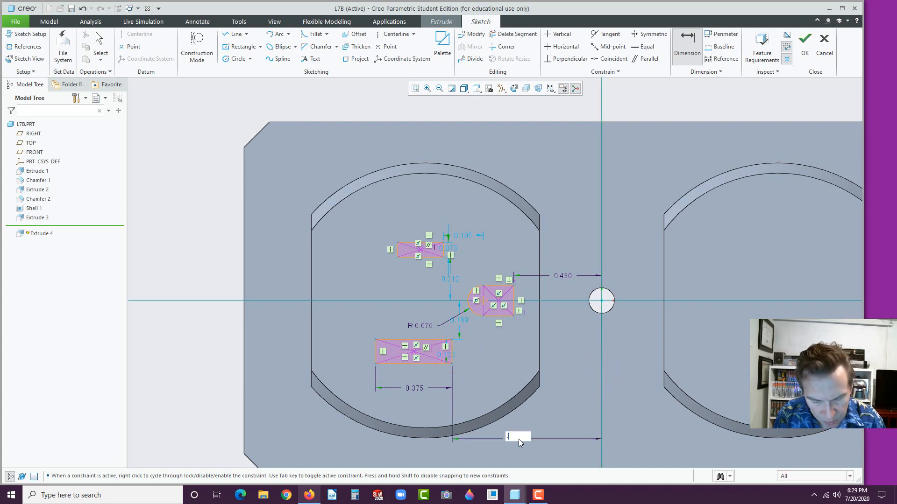
text(7)
key(Return)
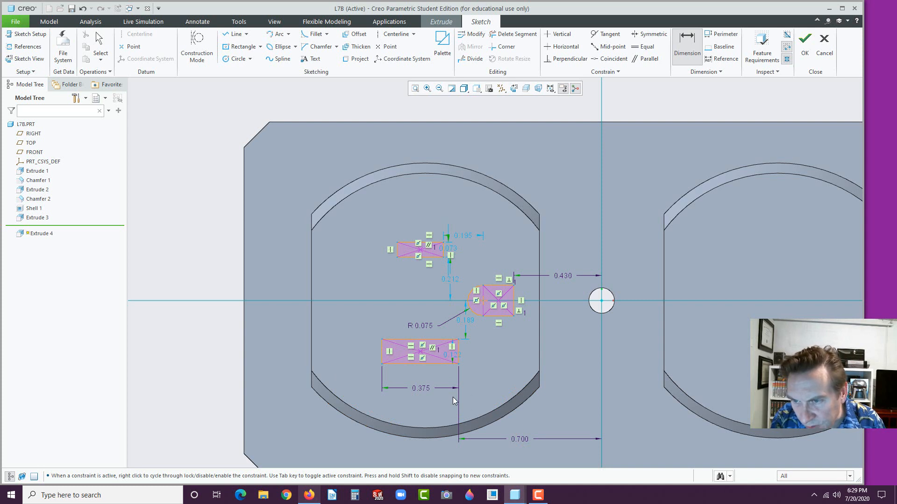
Give the lower slot a height of 0.085, correcting the mistyped 0.850
click(381, 351)
middle_click(357, 350)
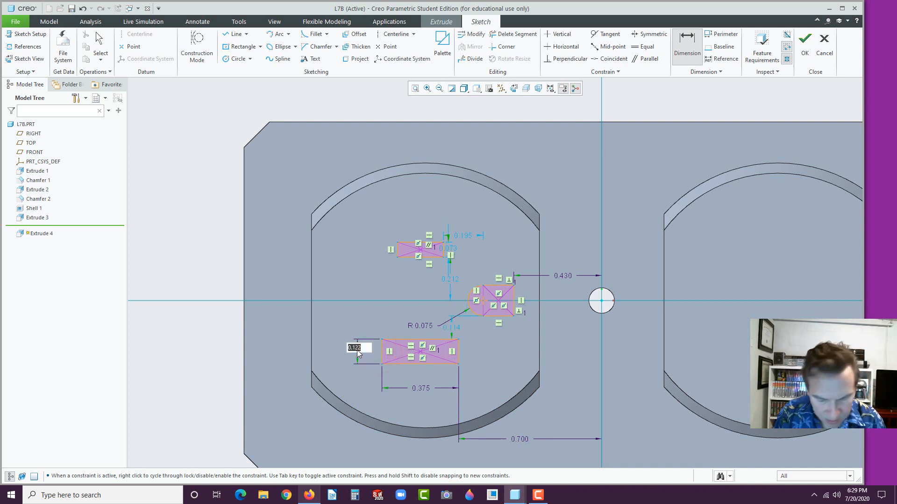
text(.85)
key(Return)
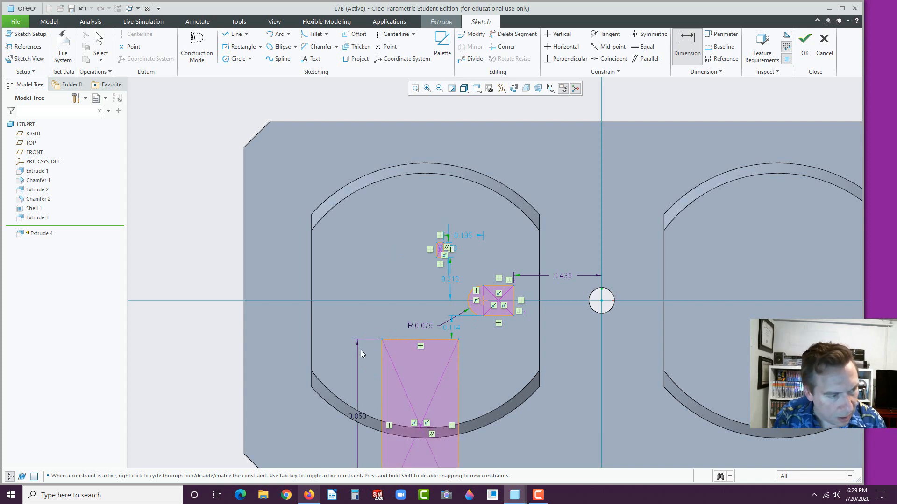
click(360, 418)
middle_click(360, 418)
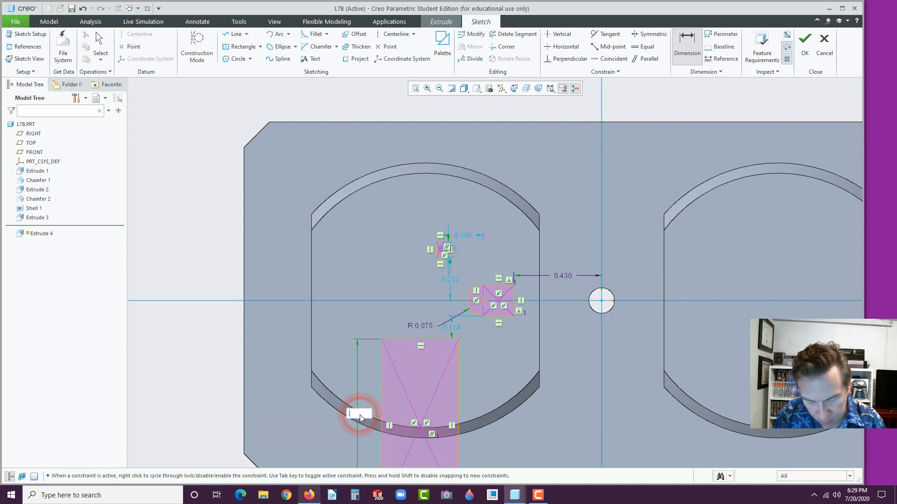
text(.065)
key(BackSpace)
key(BackSpace)
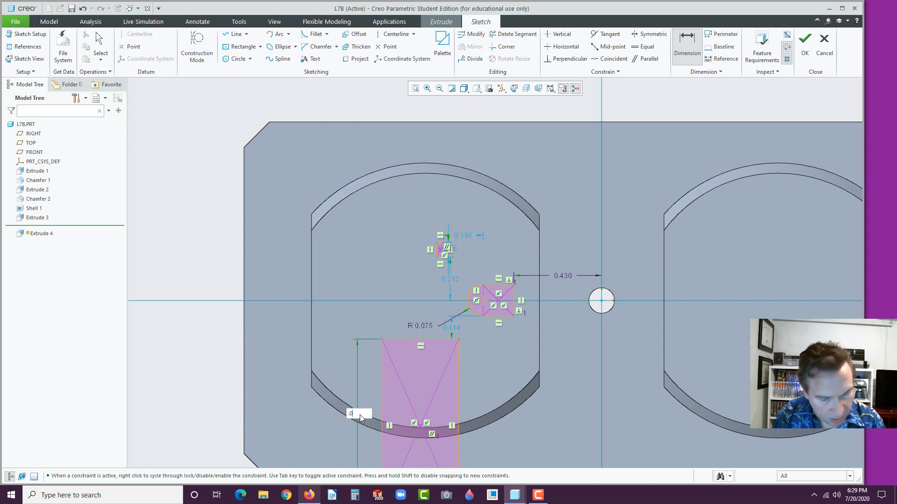
text(85)
key(Return)
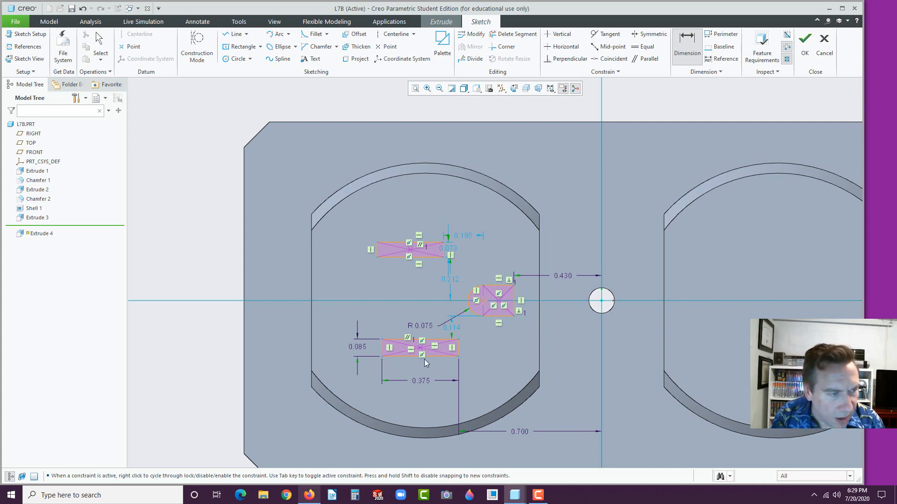
Dimension both lower and upper slots 0.285 from the horizontal centerline
click(414, 339)
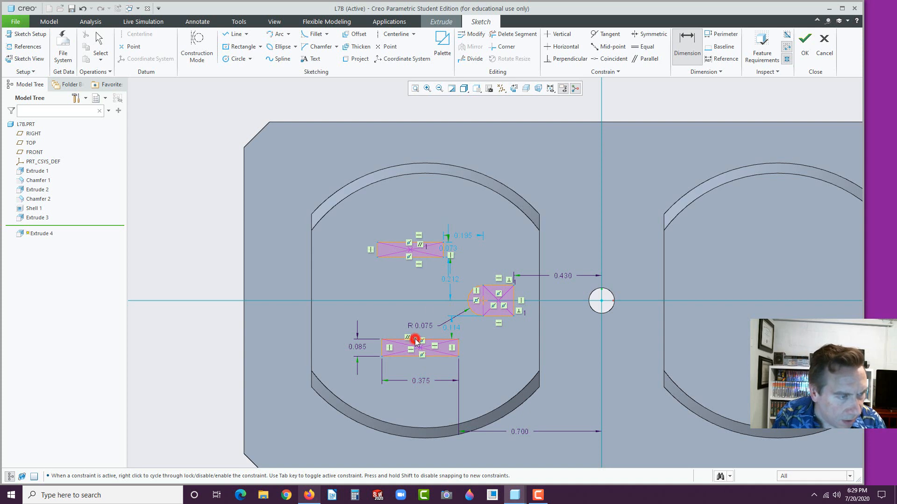
click(427, 301)
middle_click(384, 320)
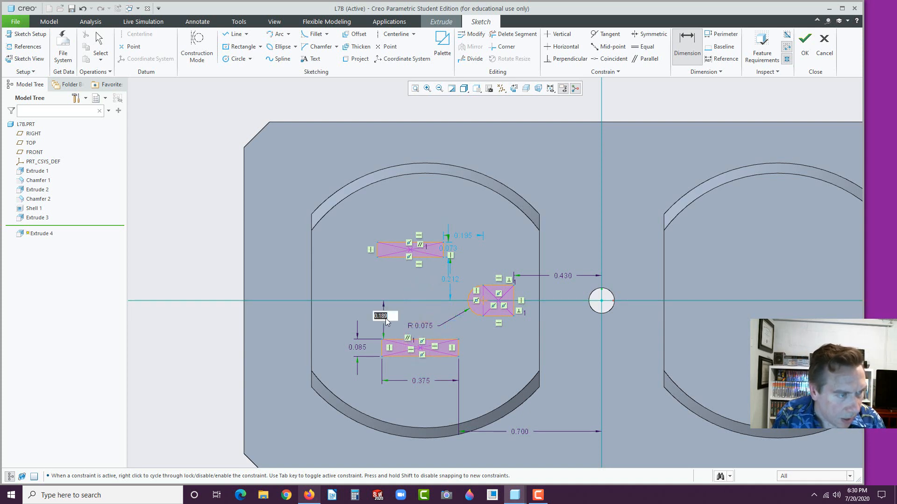
text(.285)
key(Return)
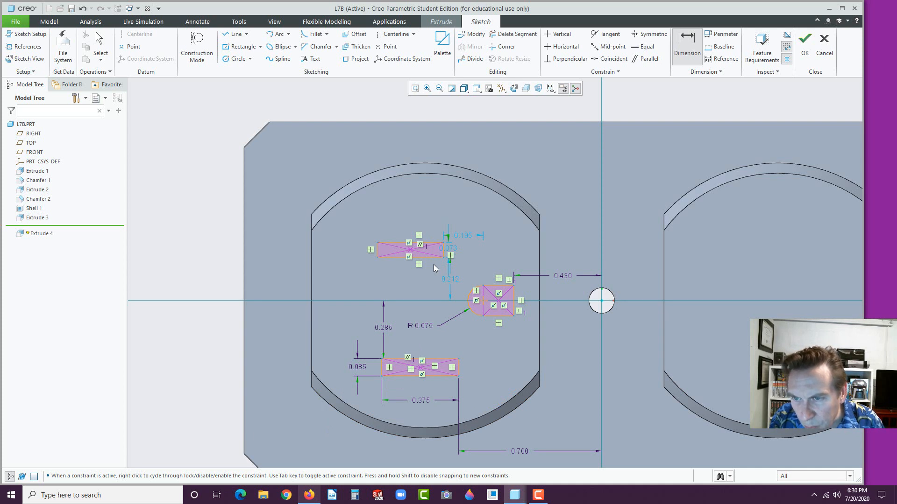
click(429, 256)
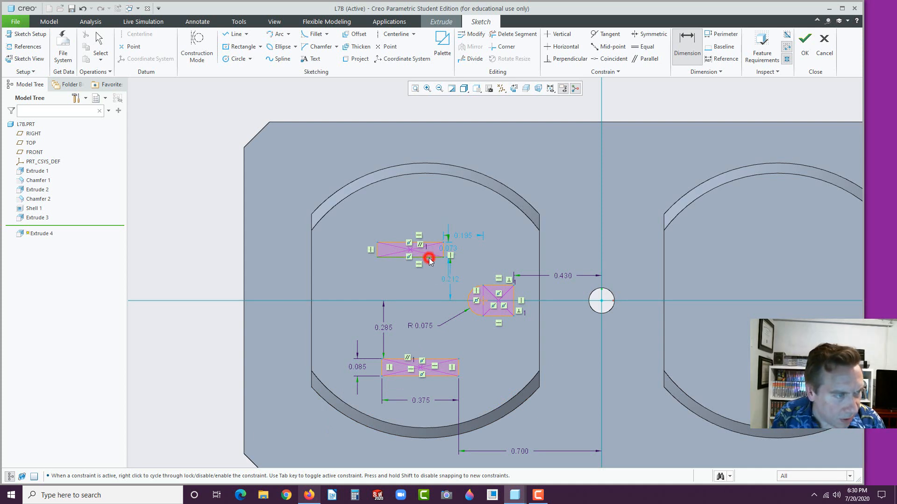
click(415, 299)
middle_click(387, 276)
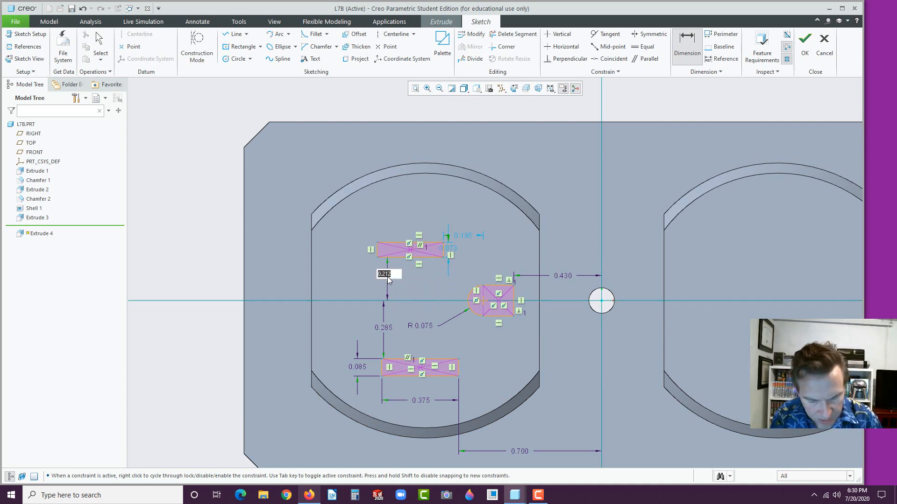
text(.285)
key(Return)
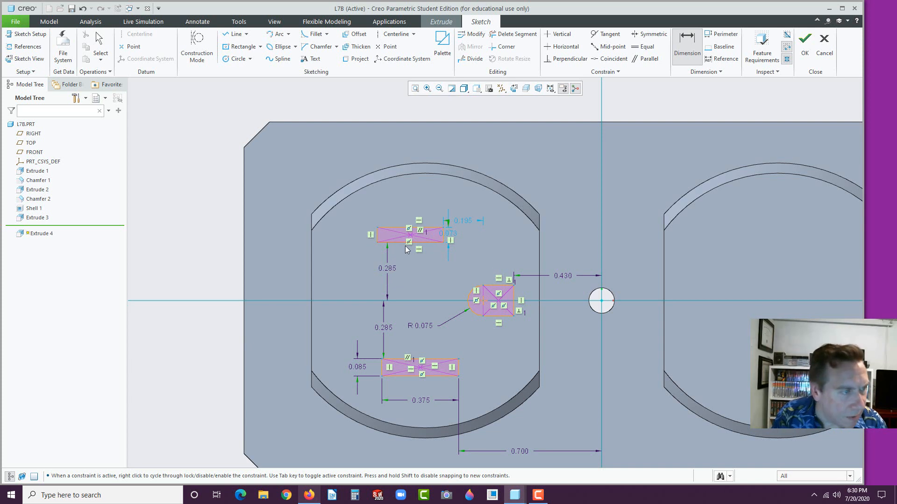
Set the upper slot's height to 0.085 after undoing the wrong 0.8 value
click(378, 236)
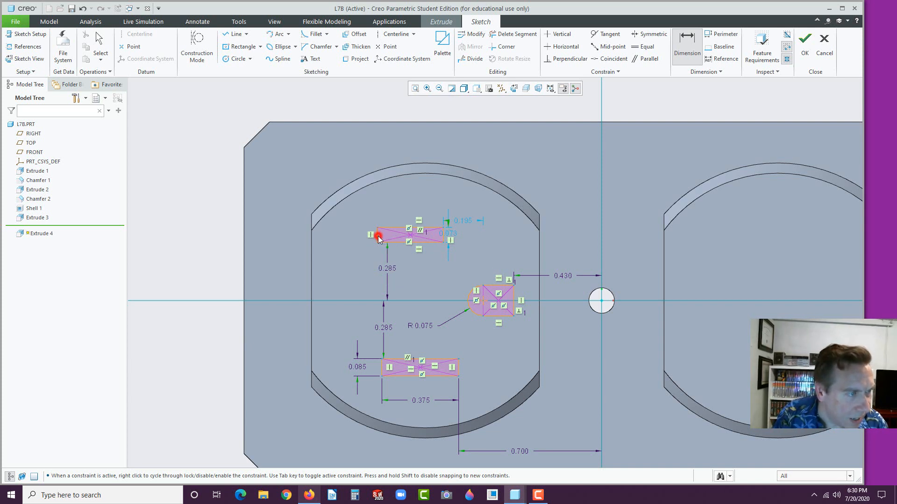
middle_click(347, 234)
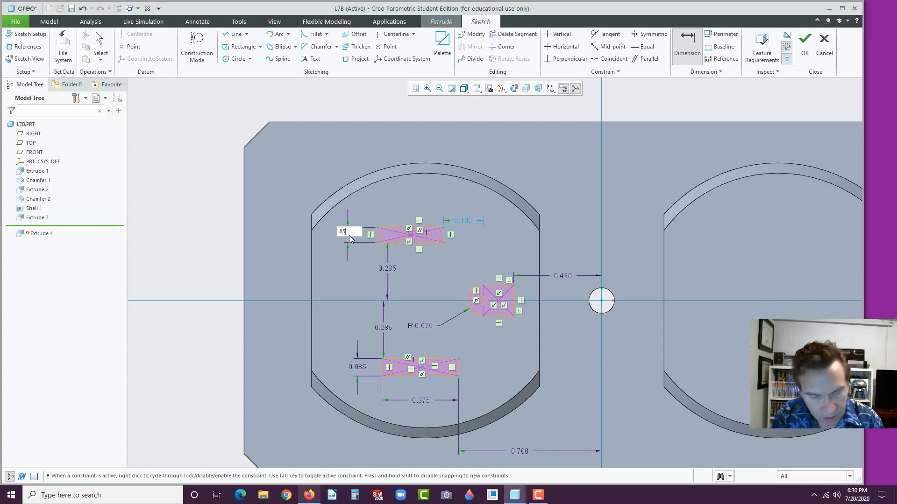
key(Return)
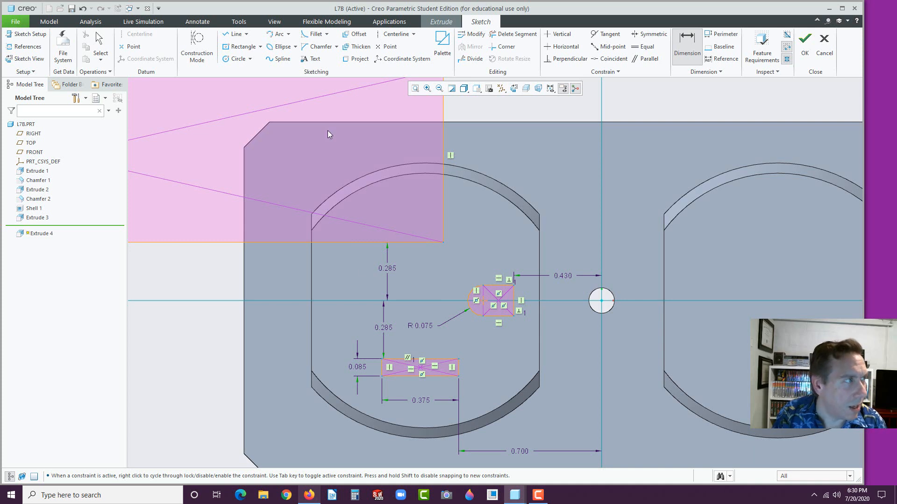
click(82, 9)
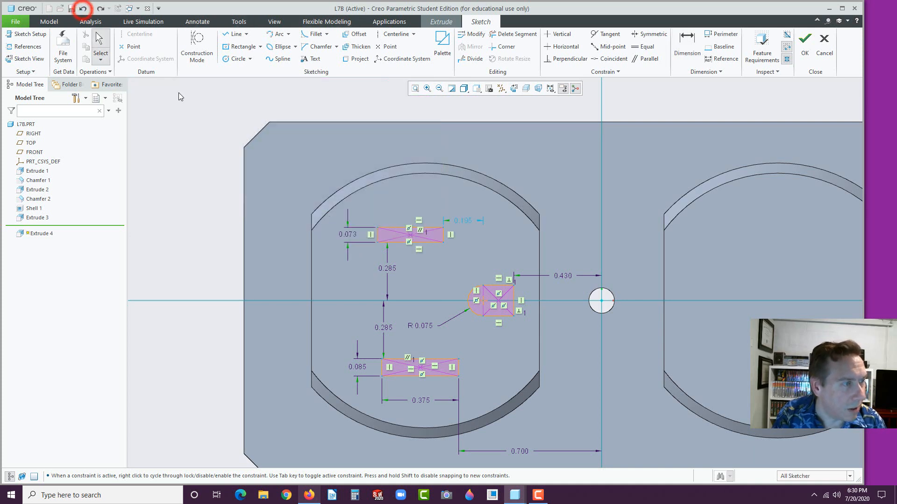
double_click(349, 233)
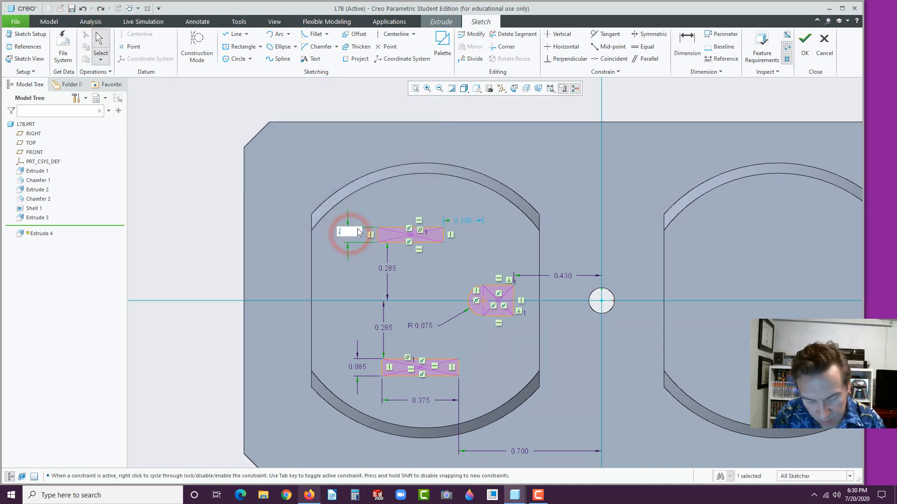
text(.08)
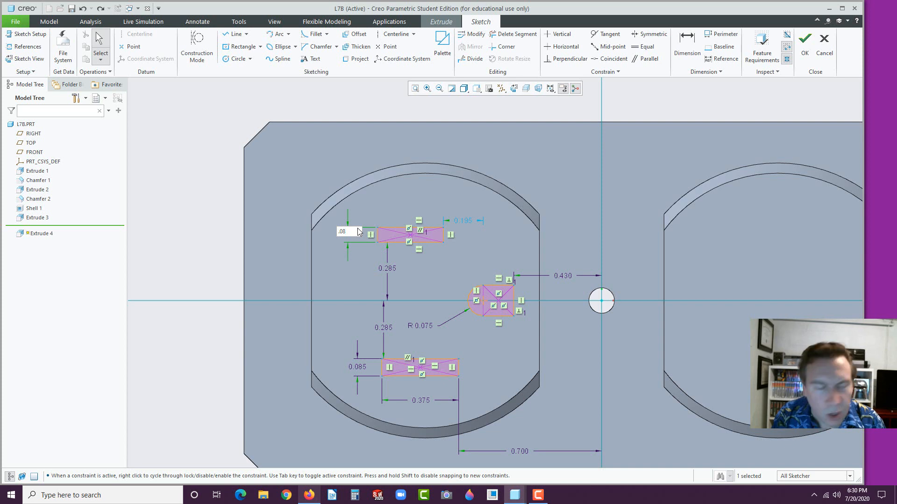
text(5)
key(Return)
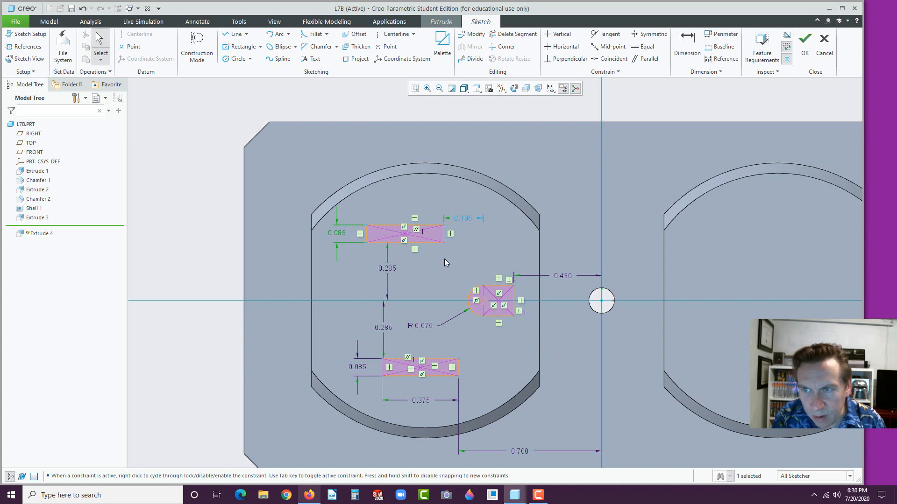
Pick the upper slot's right edge and the vertical centerline for a new dimension
click(444, 237)
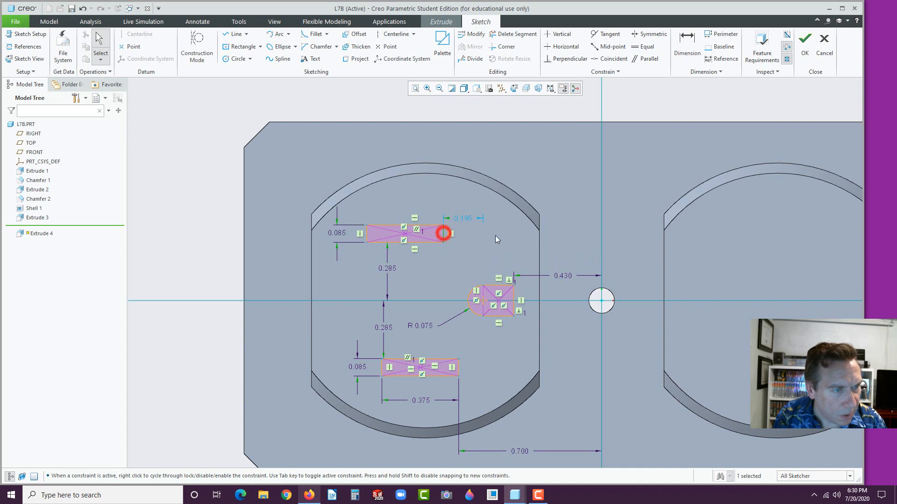
click(599, 239)
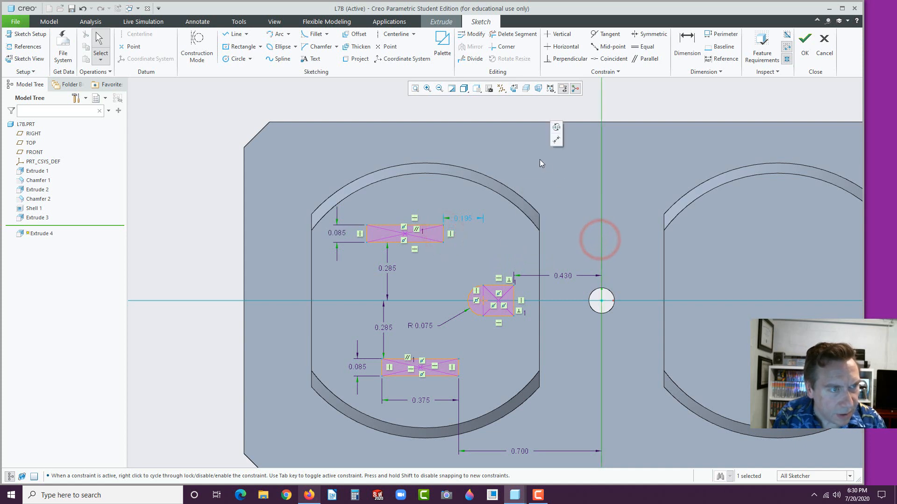
click(600, 218)
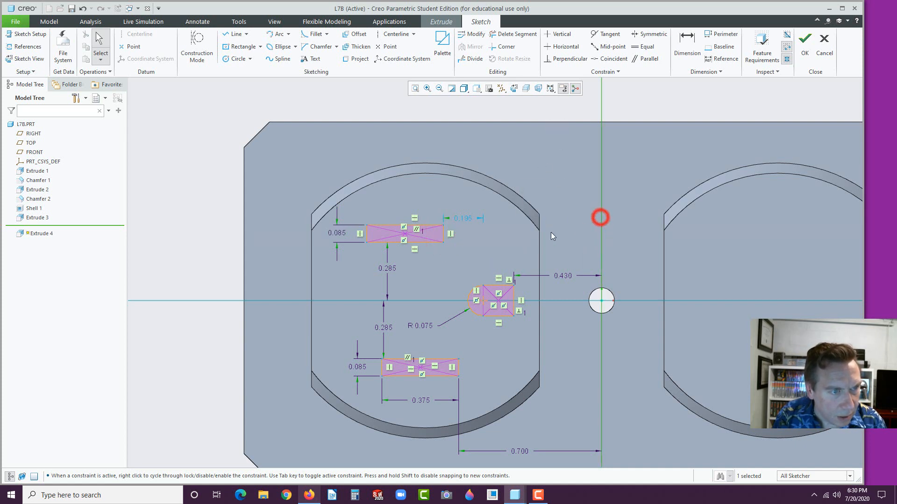
click(443, 233)
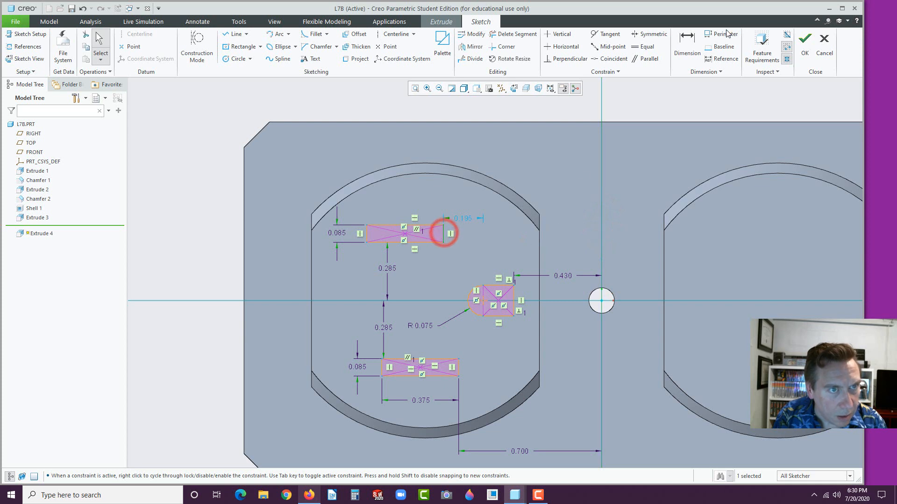
click(687, 43)
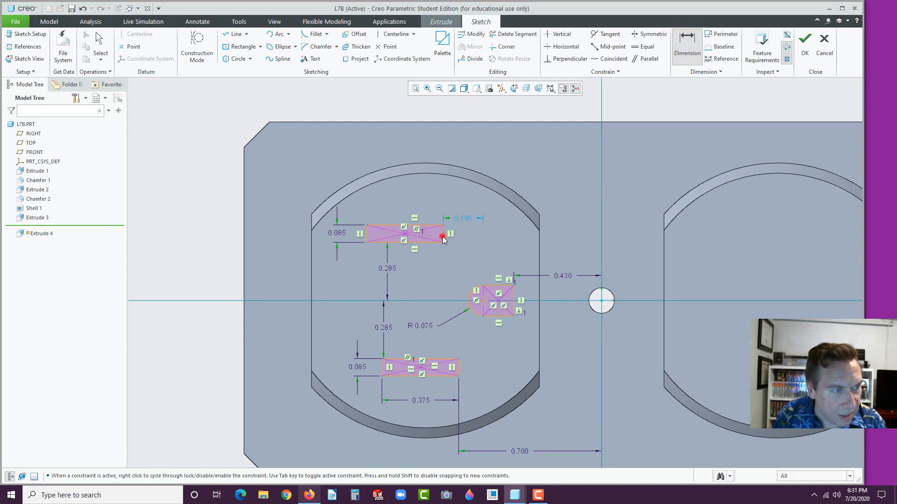
Dimension the upper slot's right edge 0.725 from the vertical centerline, then add its width dimension
click(440, 234)
click(600, 199)
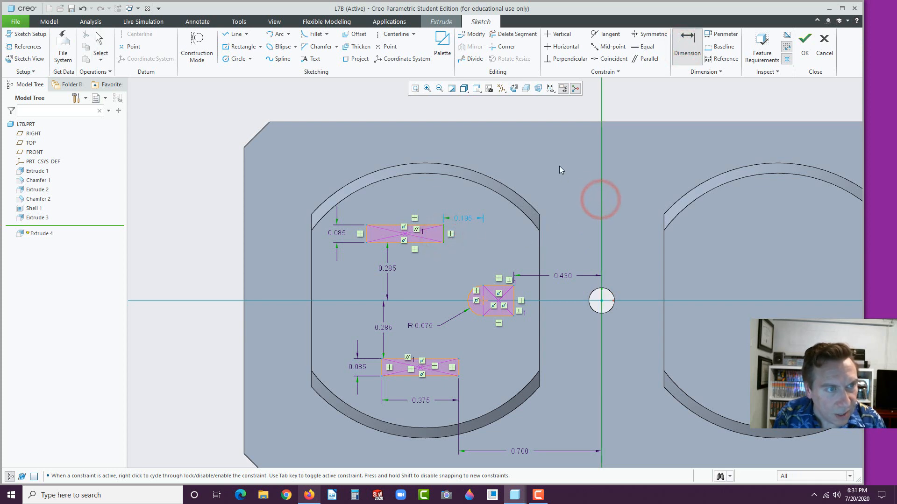
middle_click(559, 166)
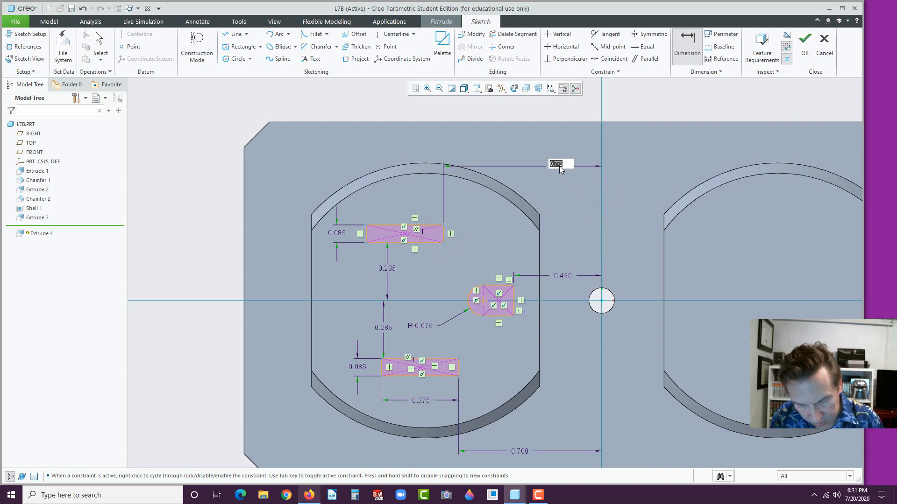
text(.725)
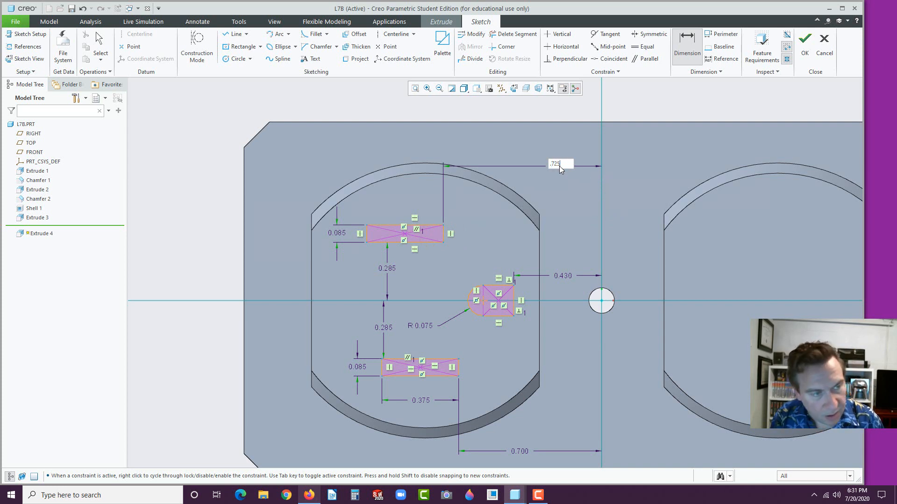
key(Return)
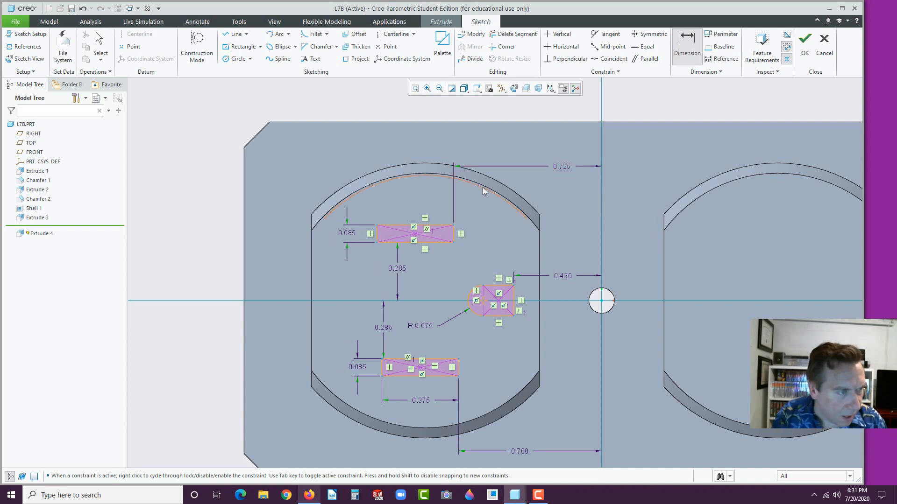
click(435, 226)
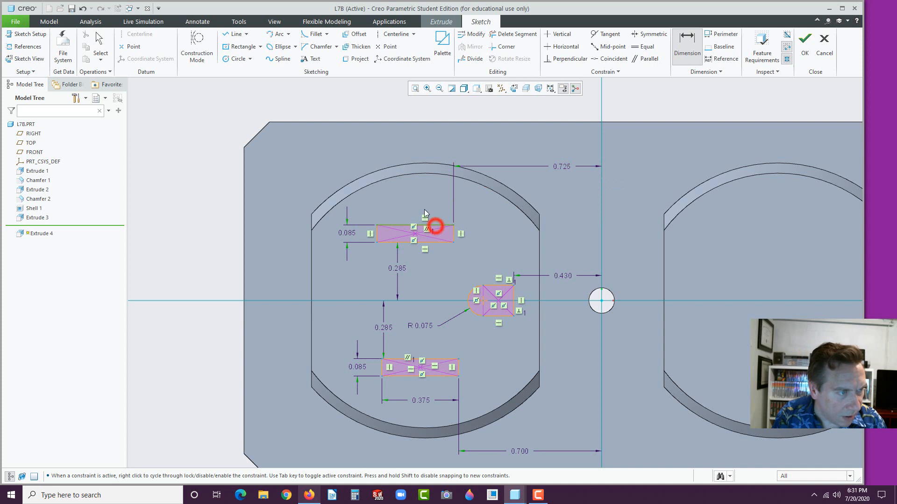
middle_click(416, 198)
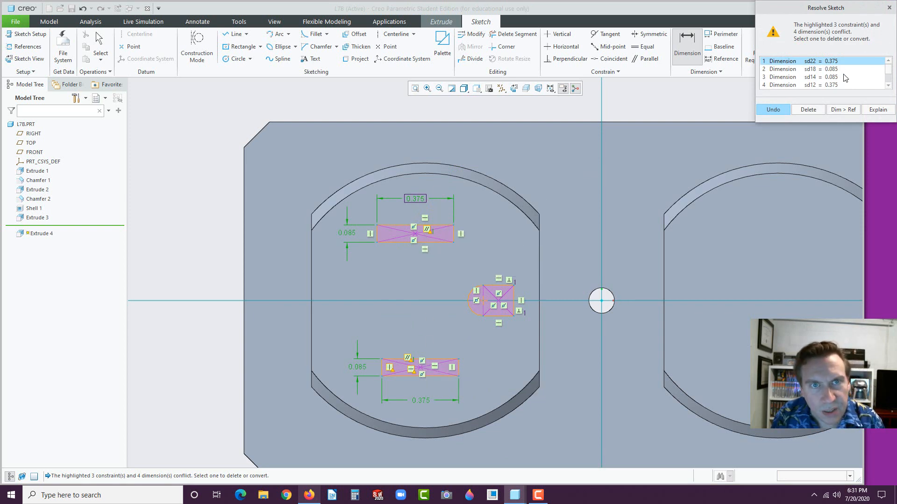
Clear the sketch conflict by removing the Parallel constraint, keeping the upper slot's 0.375 width
click(887, 72)
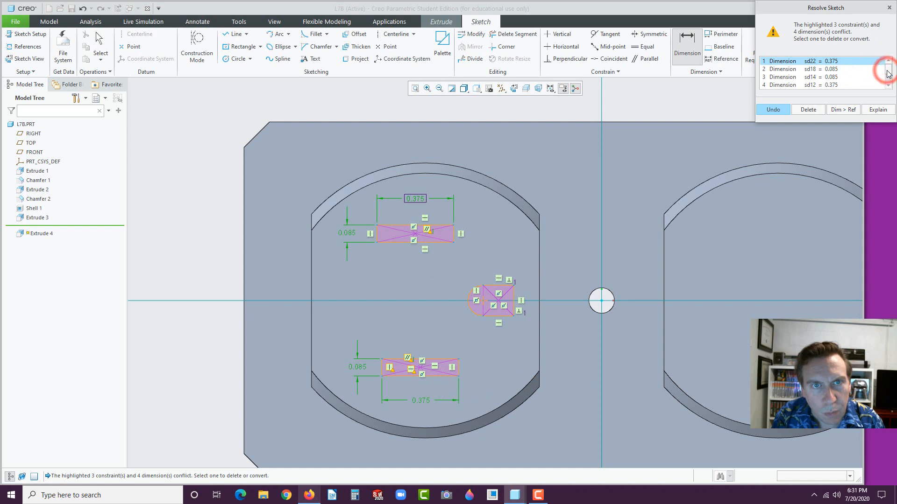
click(829, 85)
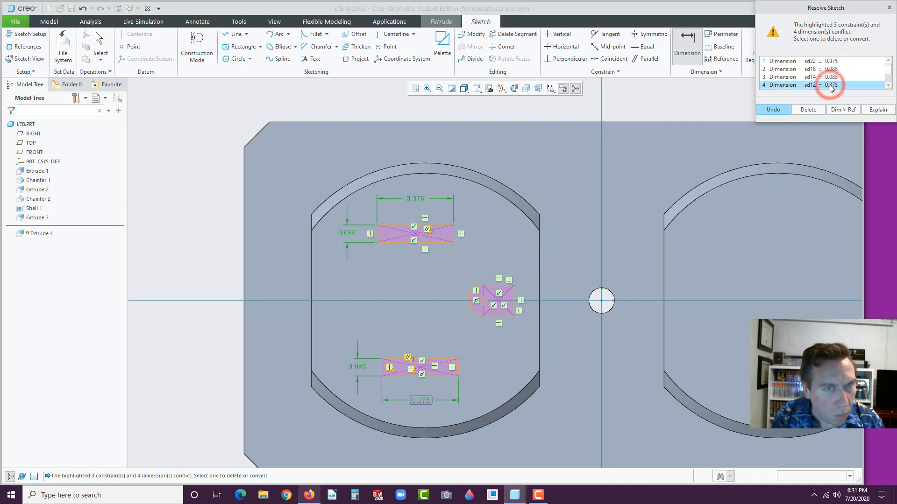
click(887, 86)
click(888, 86)
click(888, 86)
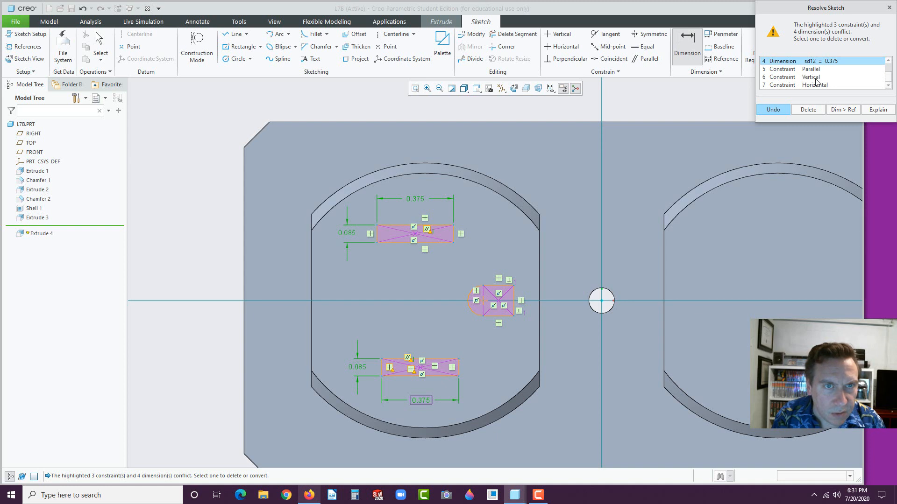
click(888, 60)
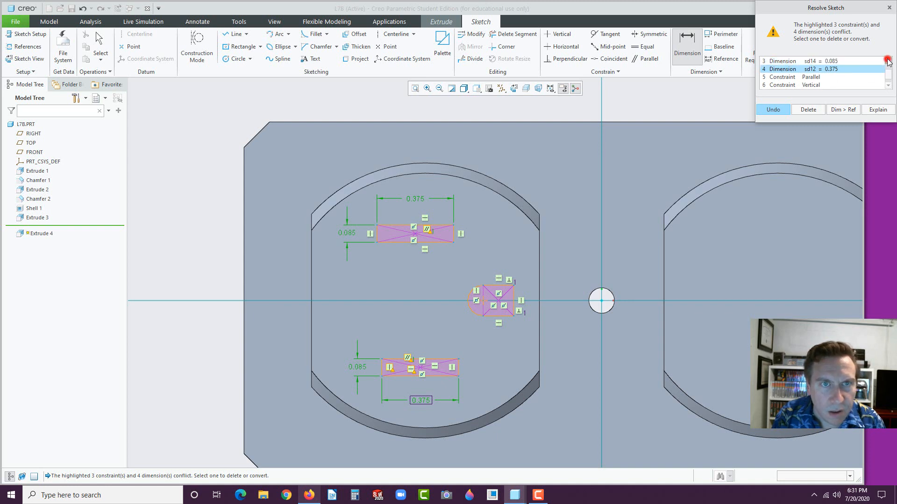
click(888, 60)
click(888, 60)
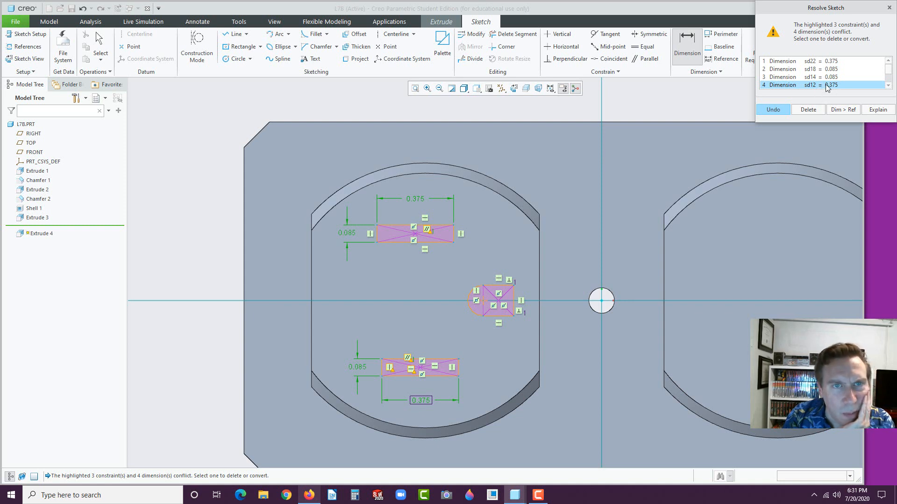
scroll(889, 72, down, 3)
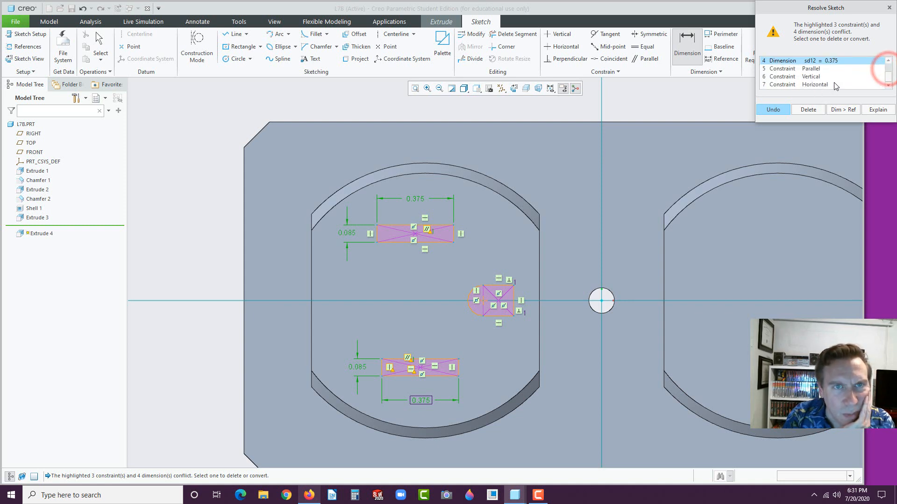
click(807, 69)
click(807, 109)
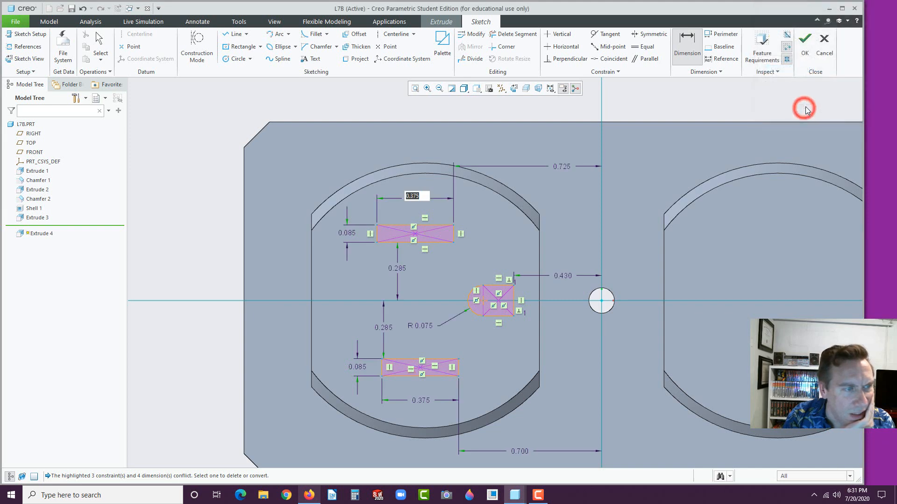
Change the upper slot width from 0.375 to 0.300 and finish the three-slot sketch
middle_click(466, 245)
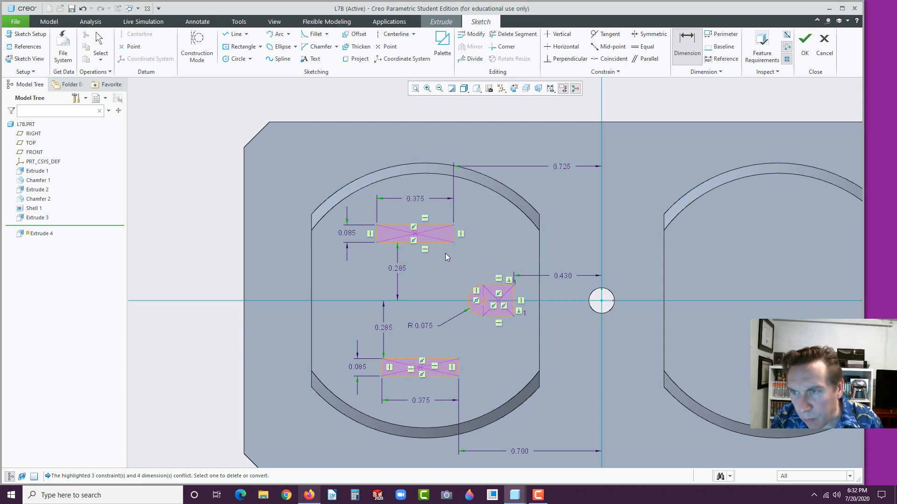
double_click(418, 198)
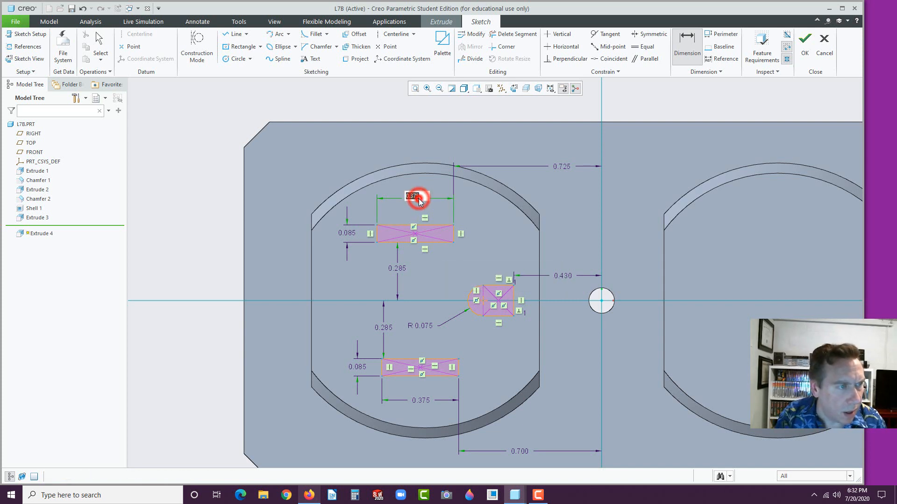
text(.3)
middle_click(422, 201)
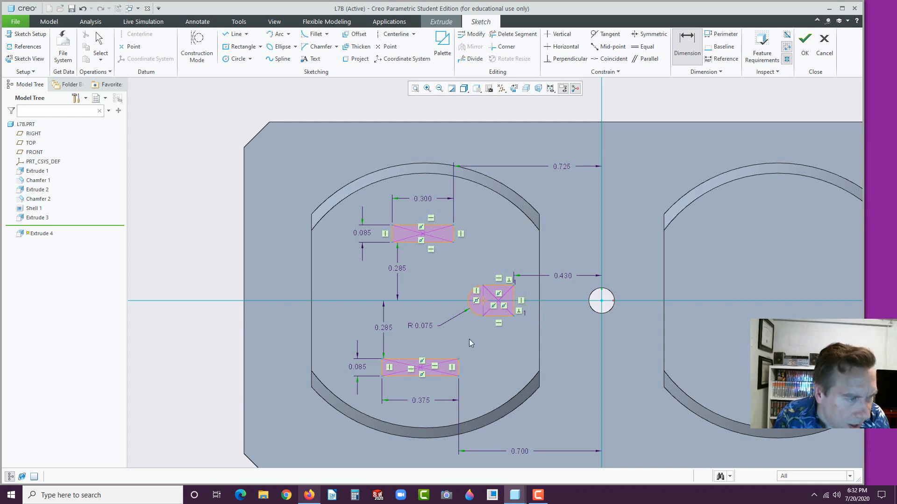
scroll(492, 351, down, 1)
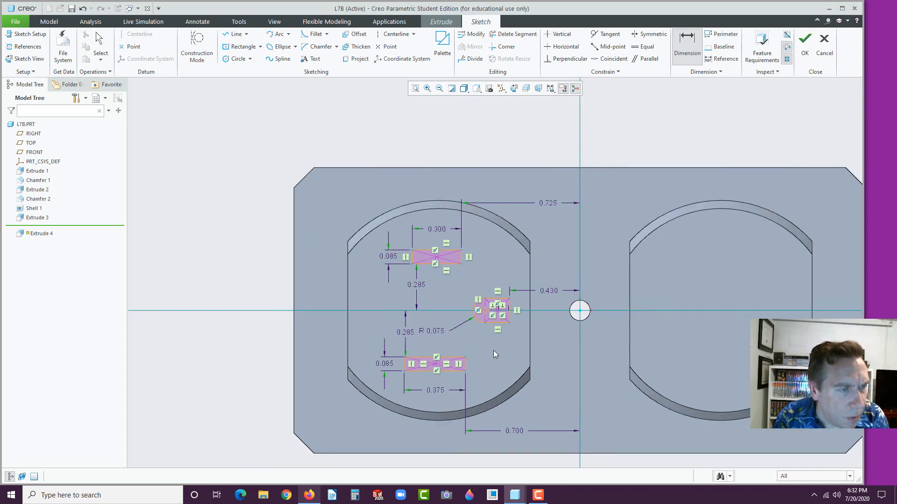
click(803, 52)
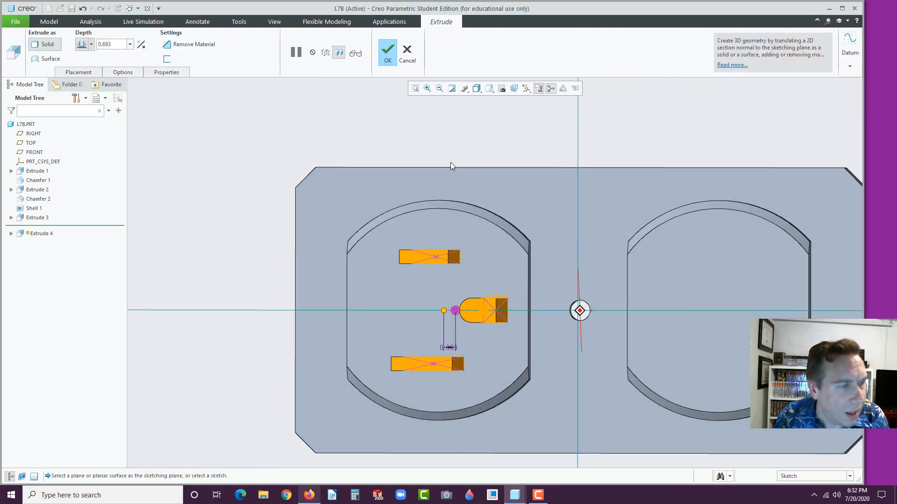
Cut the three slots through the plate using Remove Material with Through All depth
middle_drag(450, 161, 425, 217)
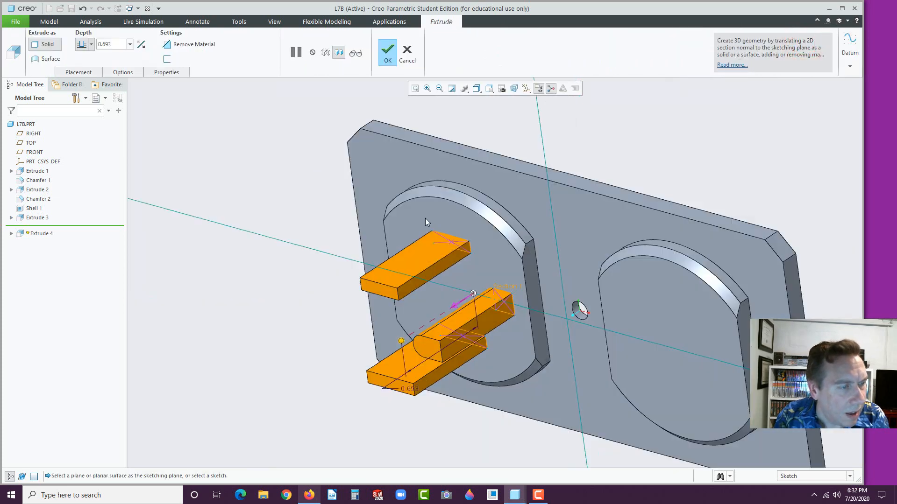
click(454, 306)
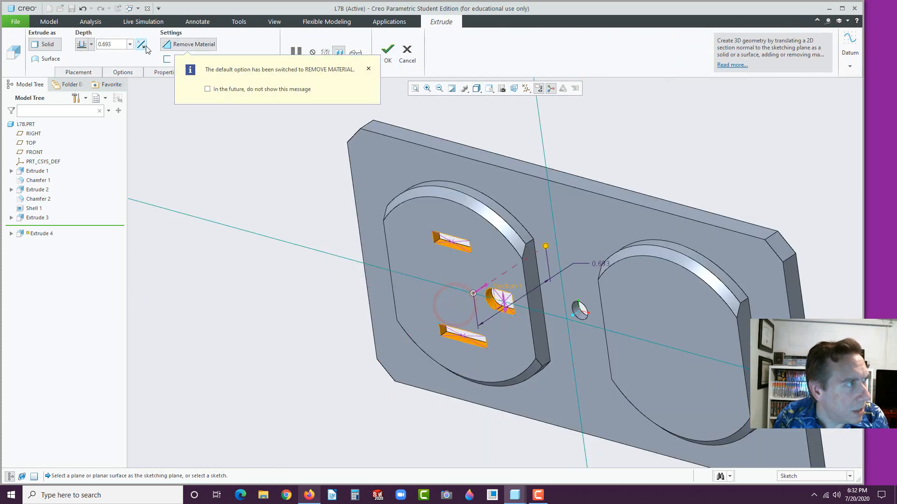
click(91, 44)
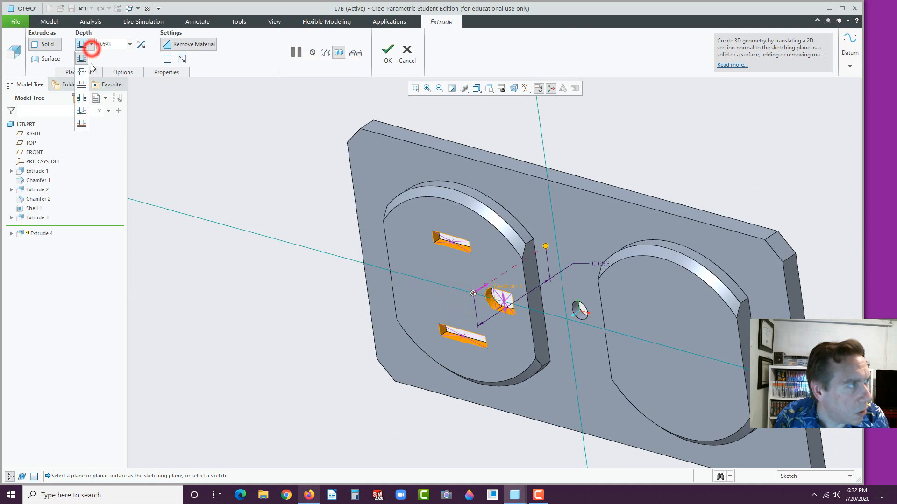
click(82, 98)
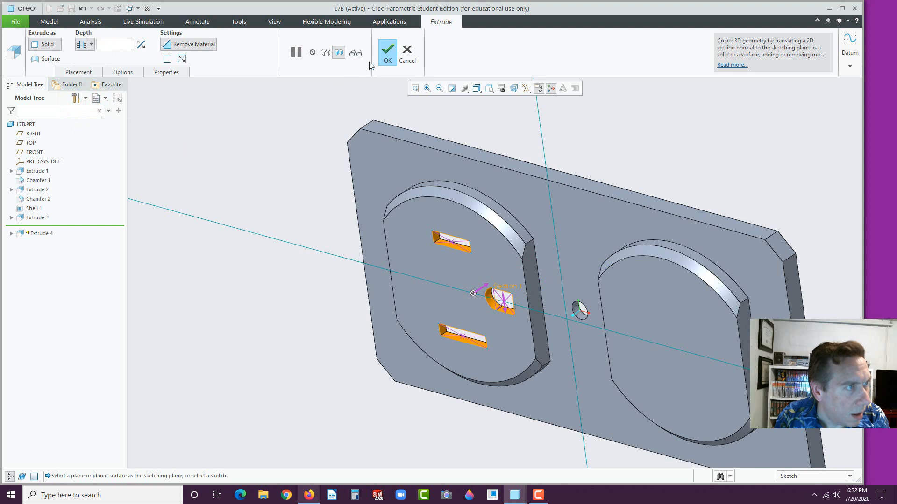
click(385, 49)
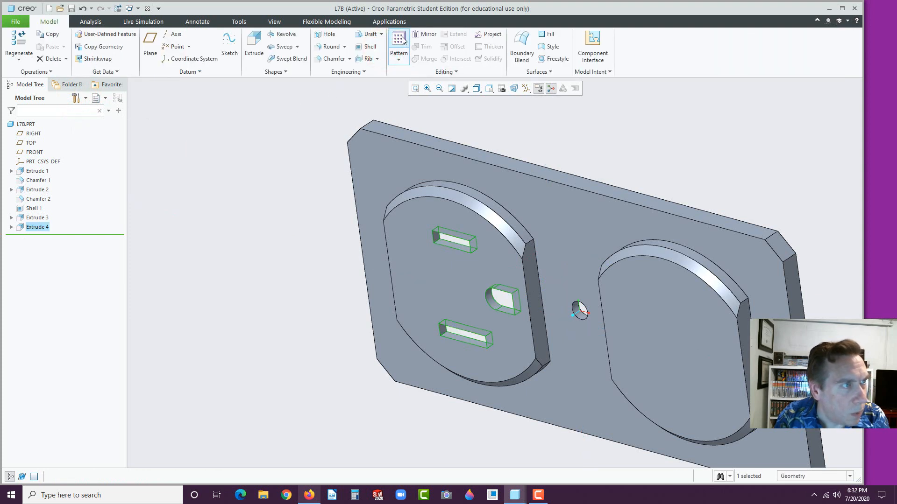
click(399, 39)
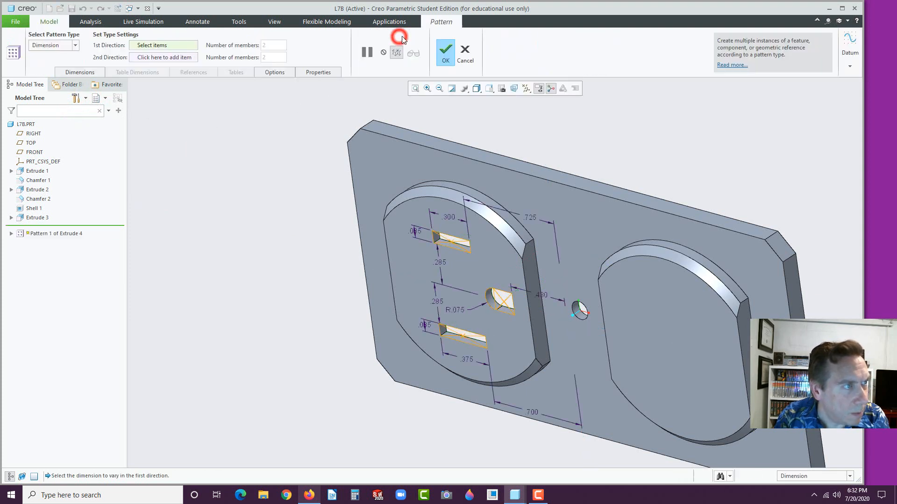
Set up a Direction pattern along the plate's top edge, reversed toward the right outlet
click(73, 49)
click(49, 63)
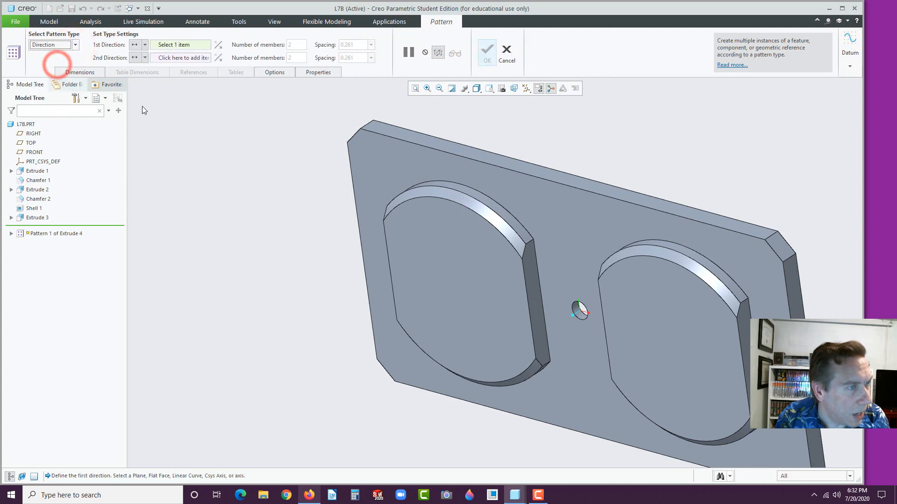
click(481, 163)
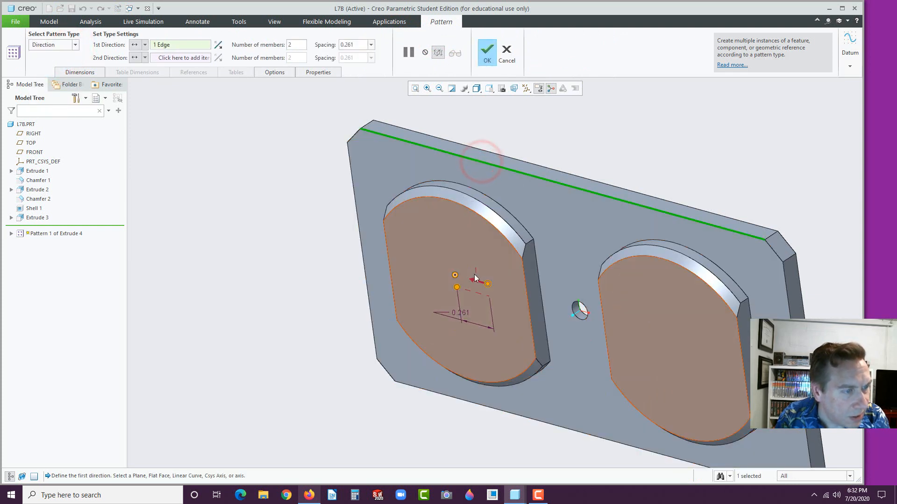
click(218, 45)
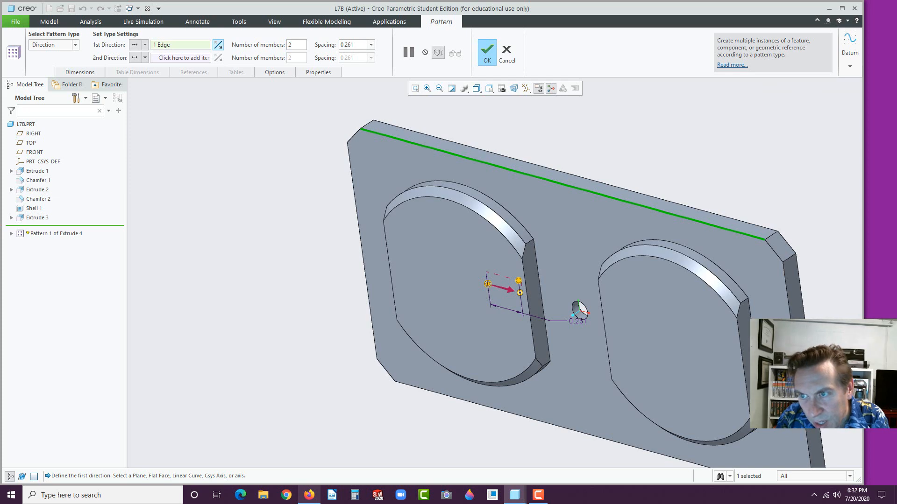
Set the pattern spacing to 1.730 from the reference drawing and finish the pattern
key(alt+Tab)
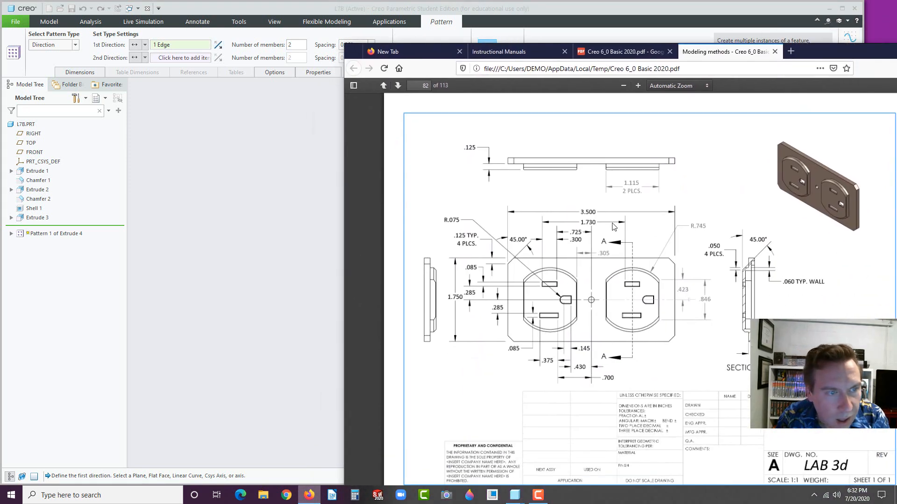
click(593, 223)
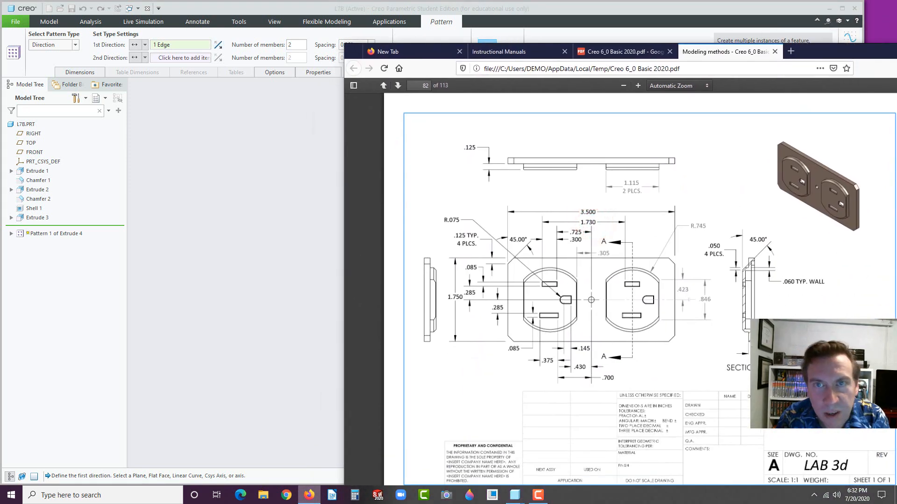
key(alt+Tab)
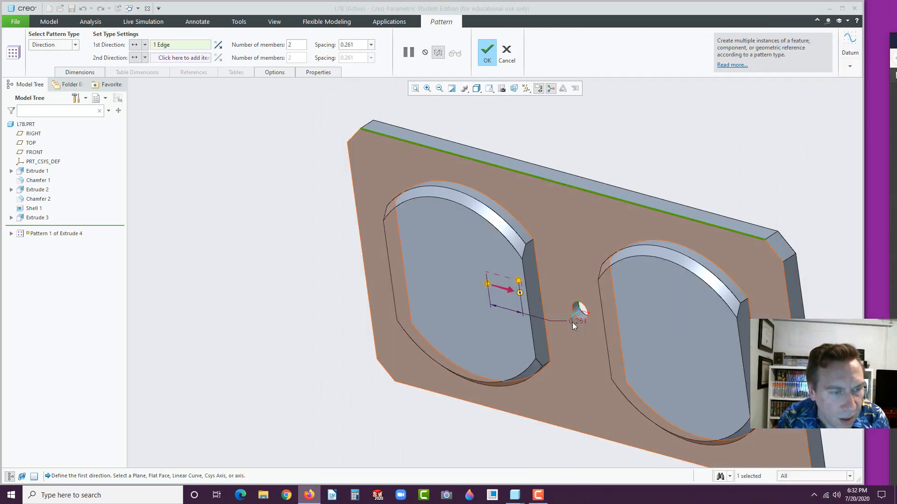
double_click(581, 321)
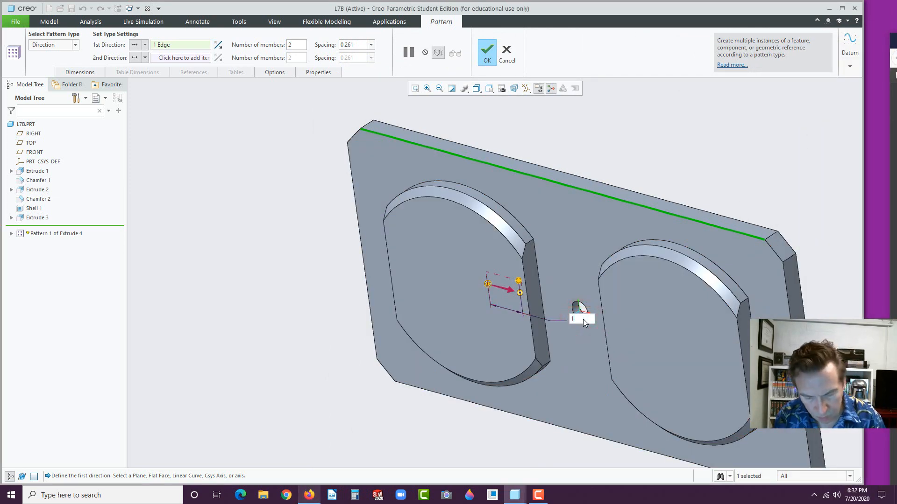
text(1.730)
key(Return)
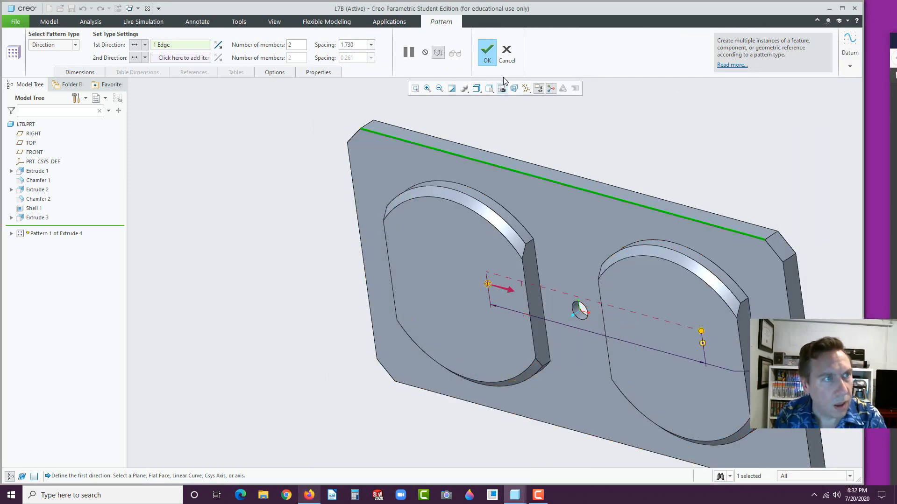
click(487, 54)
click(239, 267)
scroll(339, 278, up, 3)
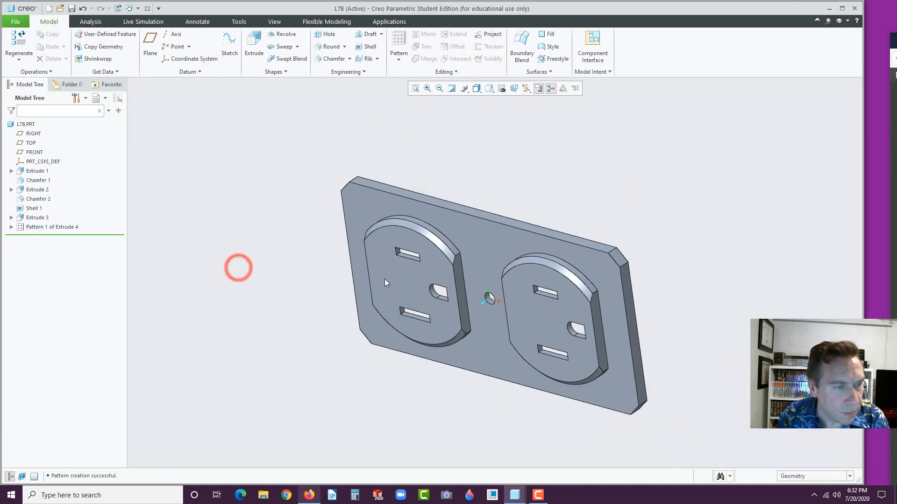
middle_drag(385, 279, 413, 274)
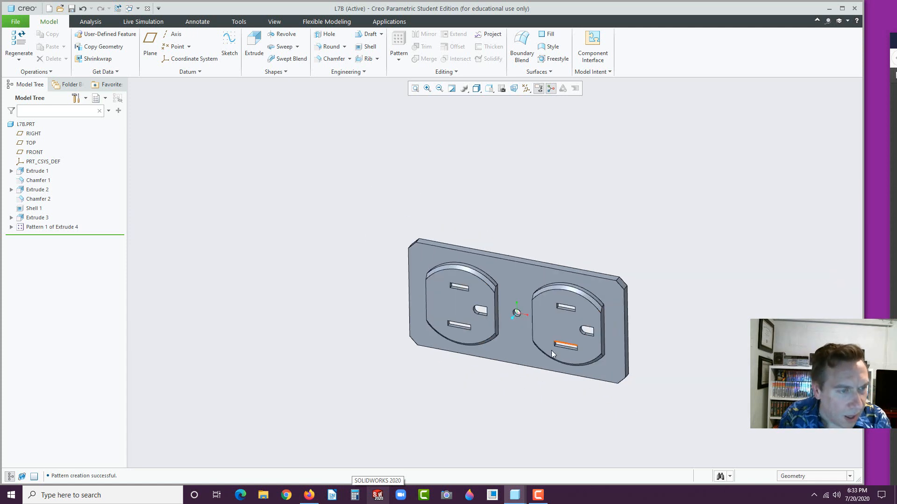
scroll(544, 351, up, 2)
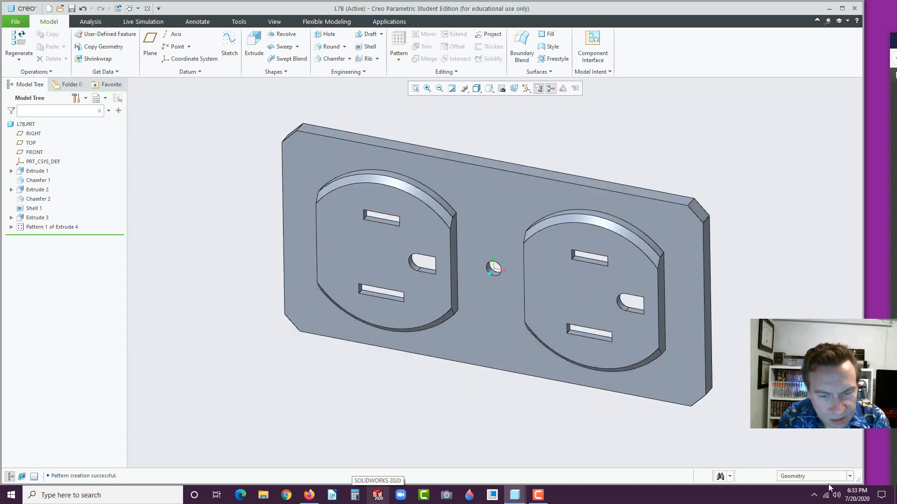